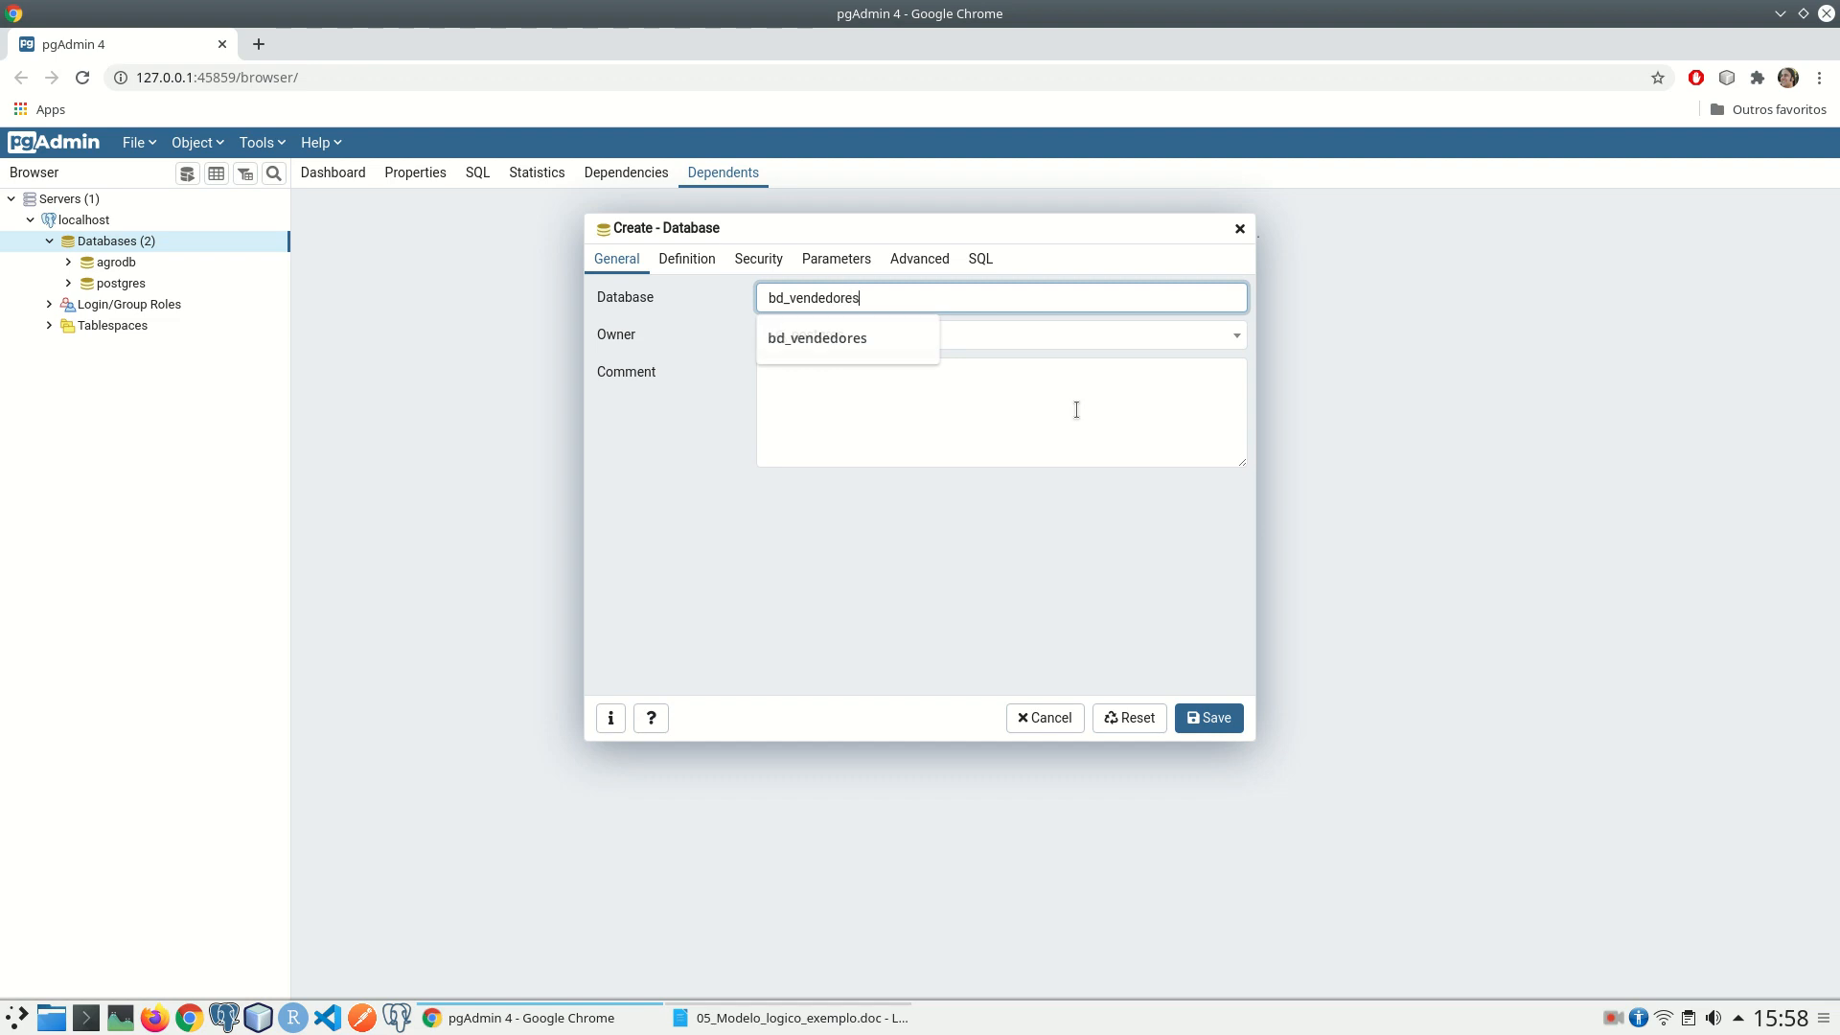
Step: Set the new bd_vendedores database's collation and character type to pt_BR.UTF-8 and save it
{"action": "left_click", "coordinate": [1085, 410]}
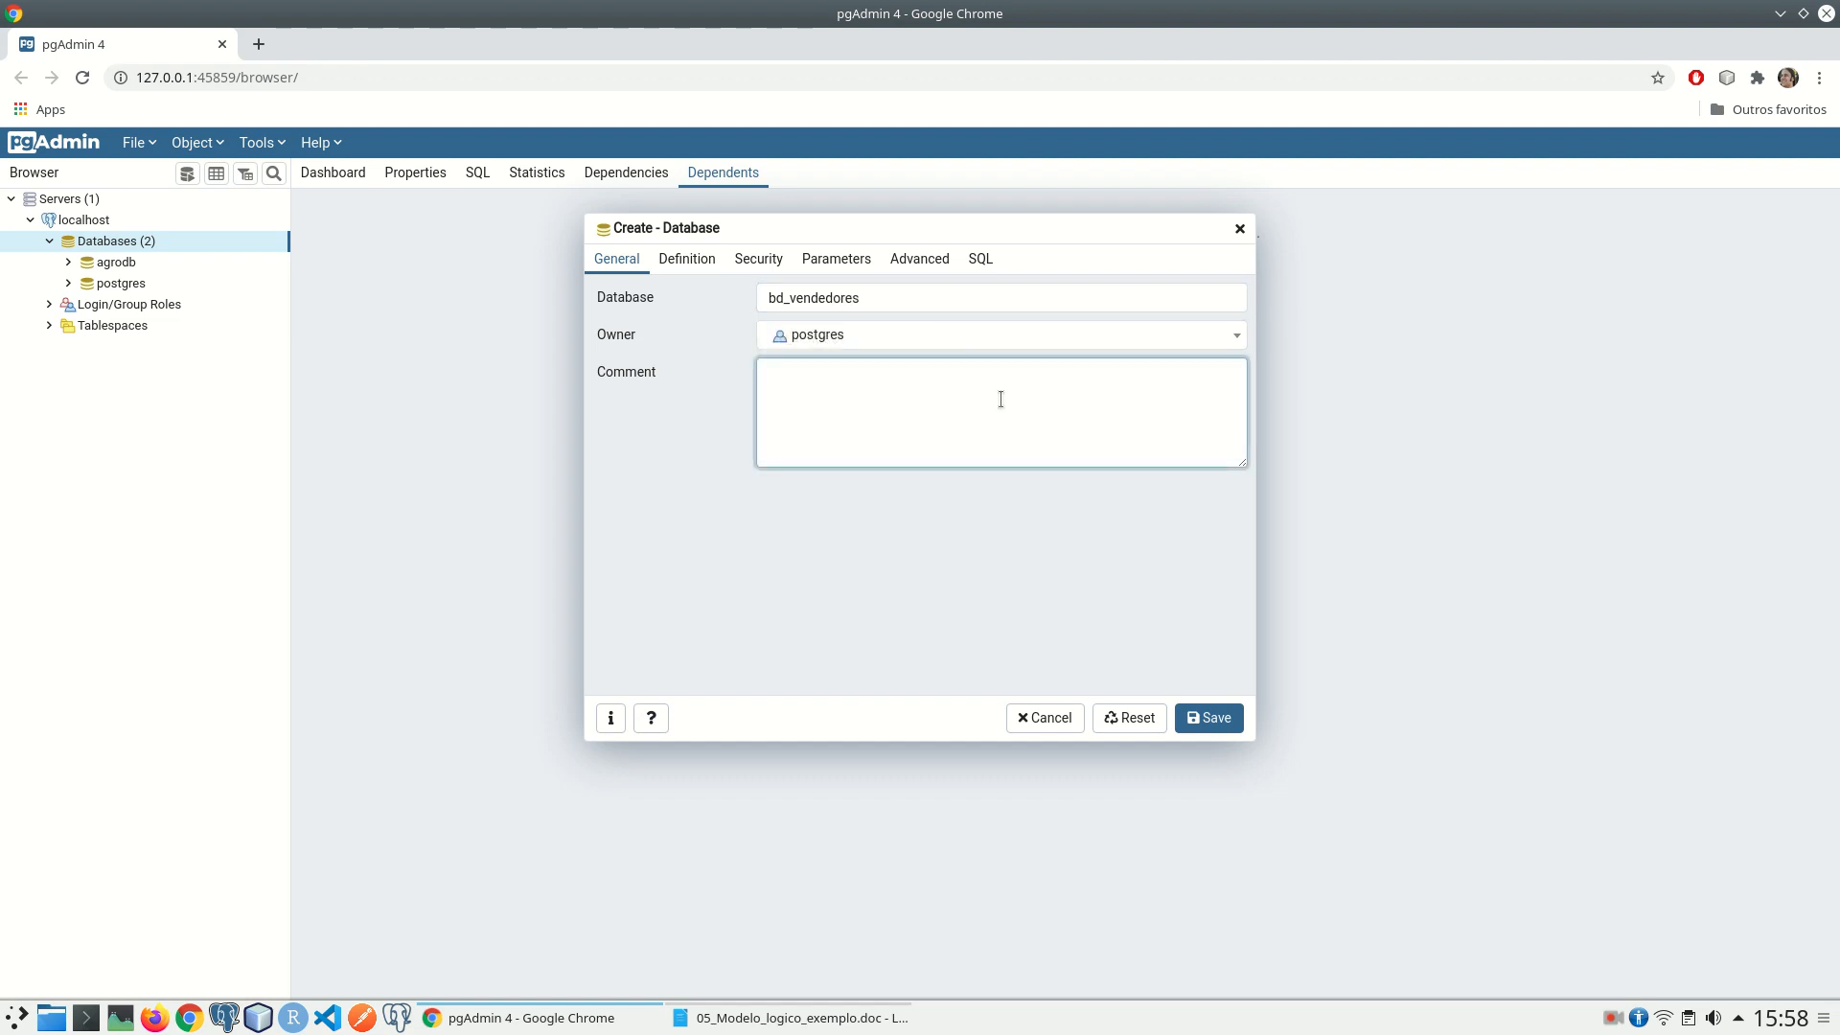
{"action": "left_click", "coordinate": [692, 258]}
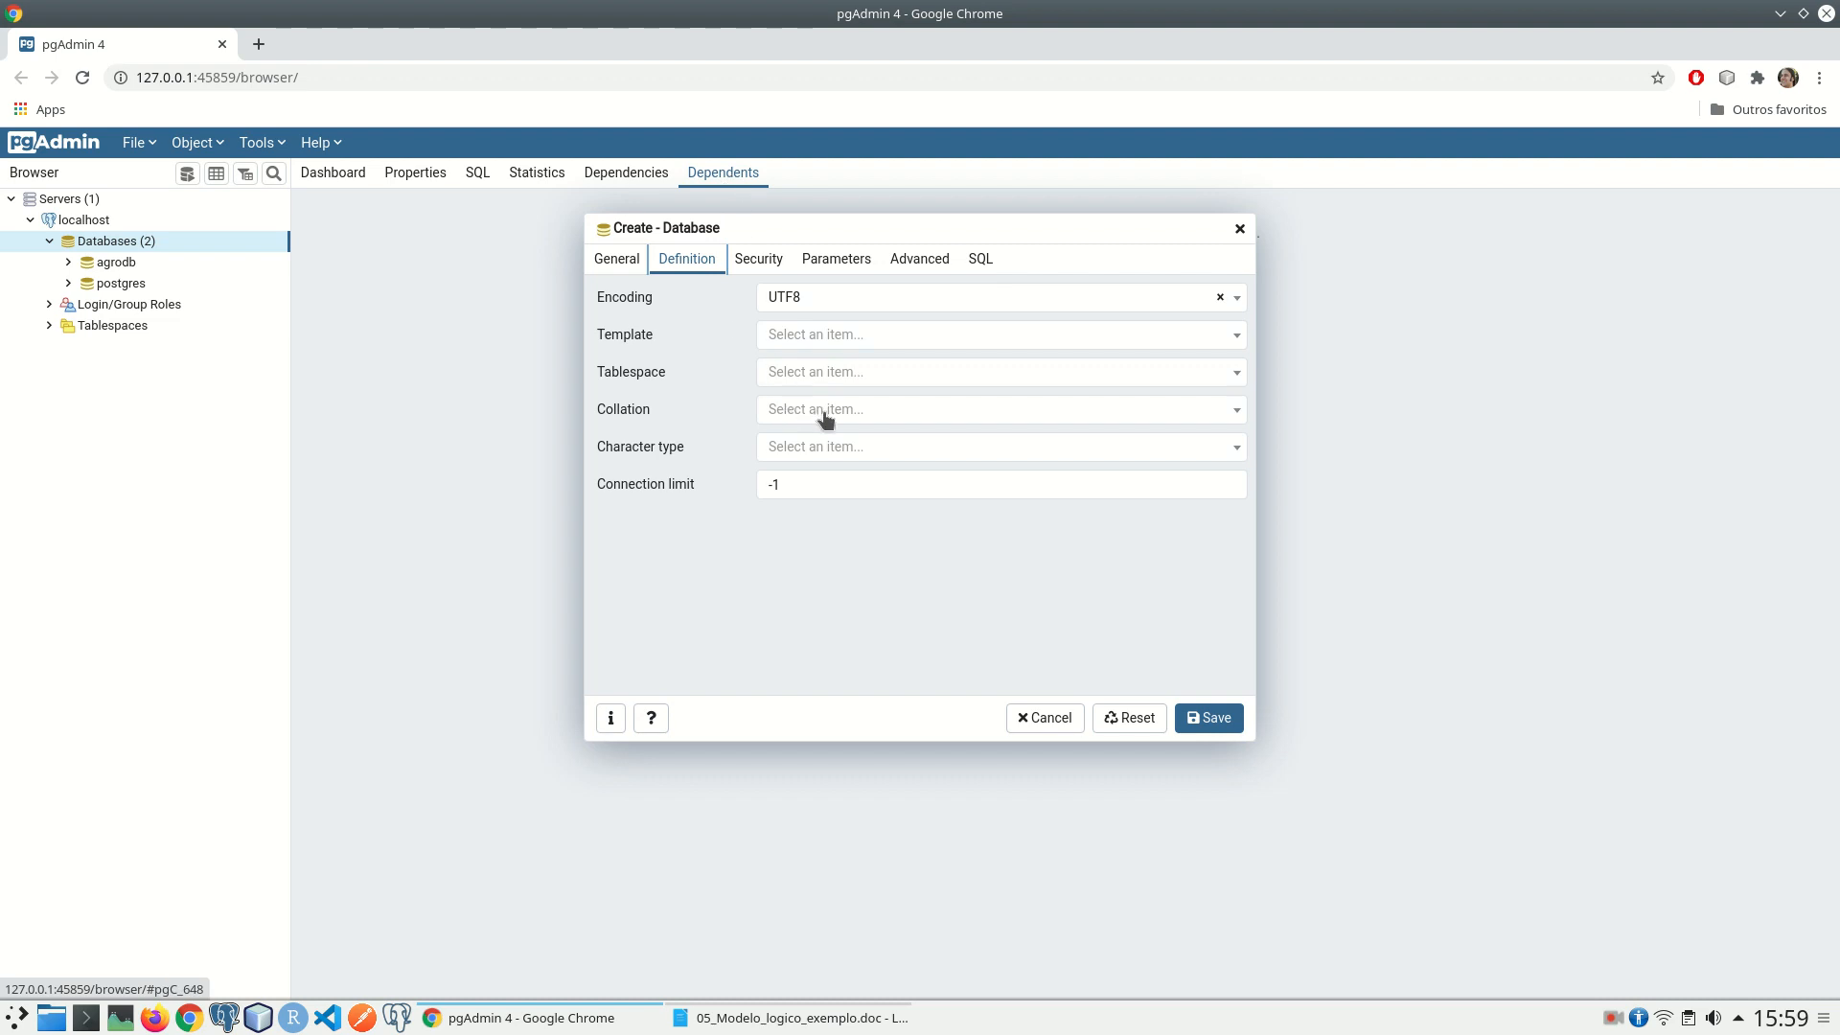
{"action": "left_click", "coordinate": [822, 413]}
{"action": "left_click", "coordinate": [832, 541]}
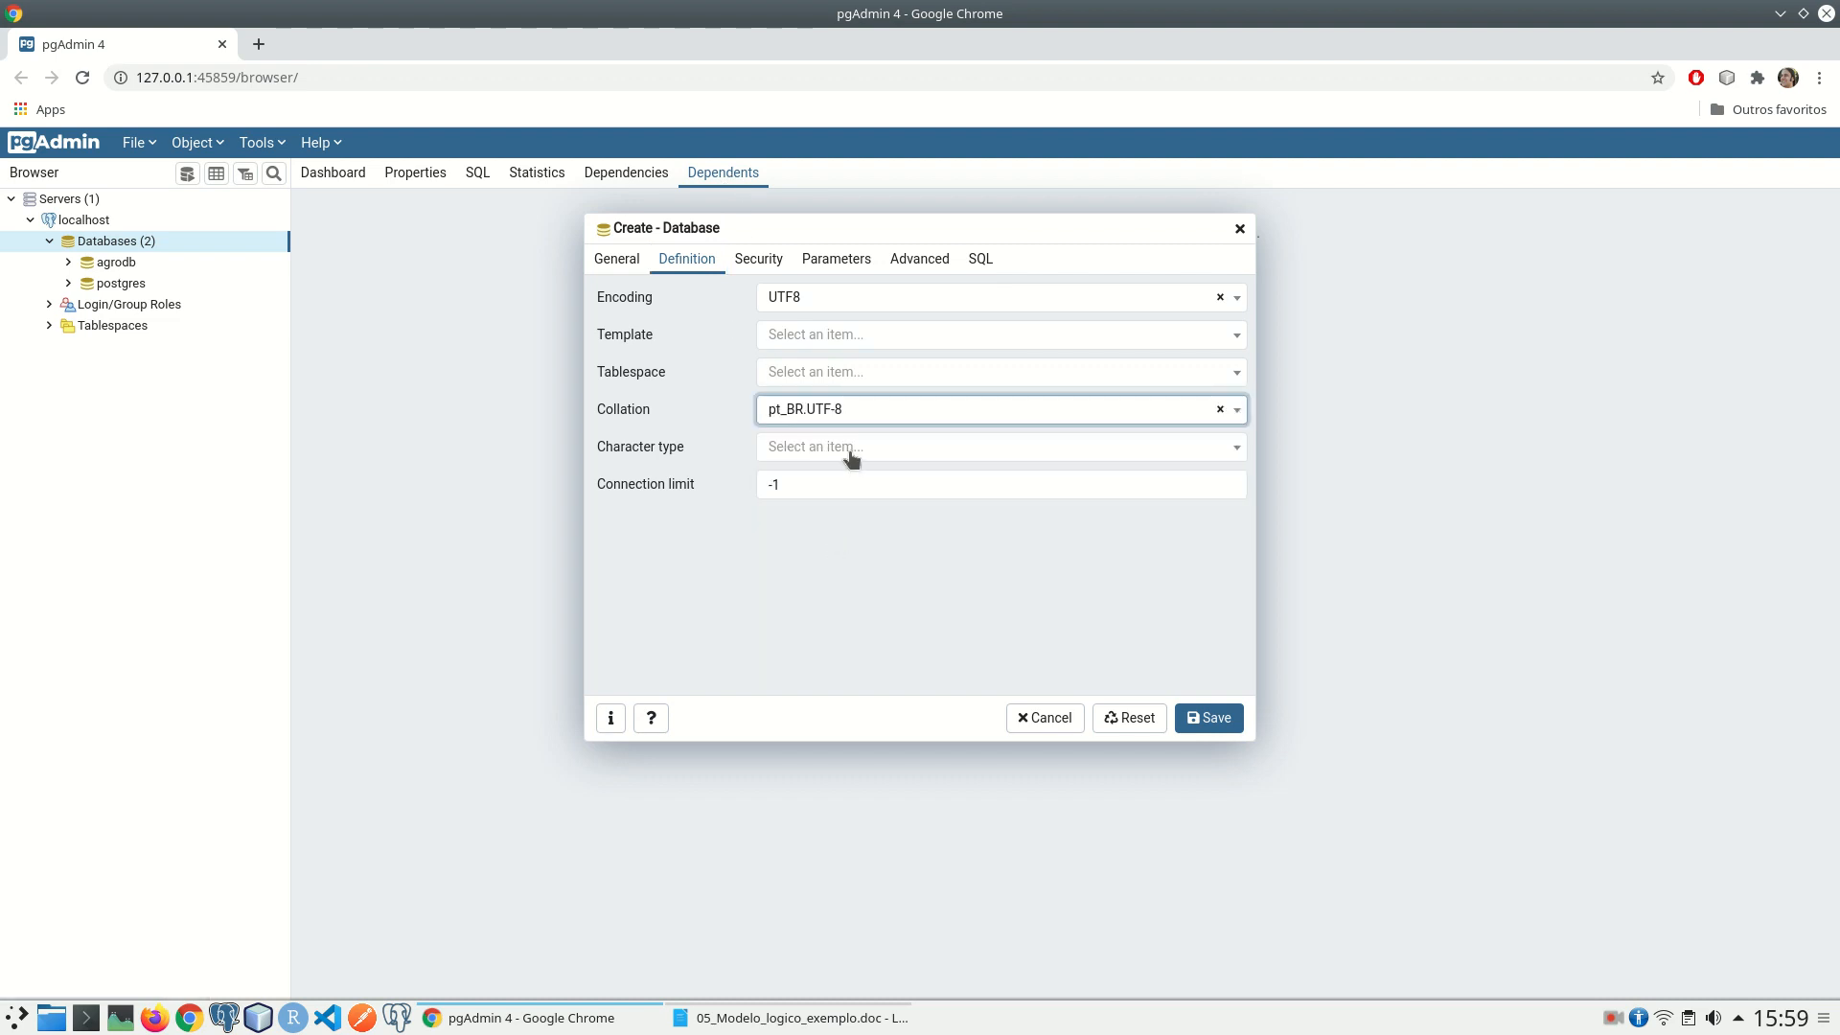
{"action": "left_click", "coordinate": [844, 449]}
{"action": "left_click", "coordinate": [830, 577]}
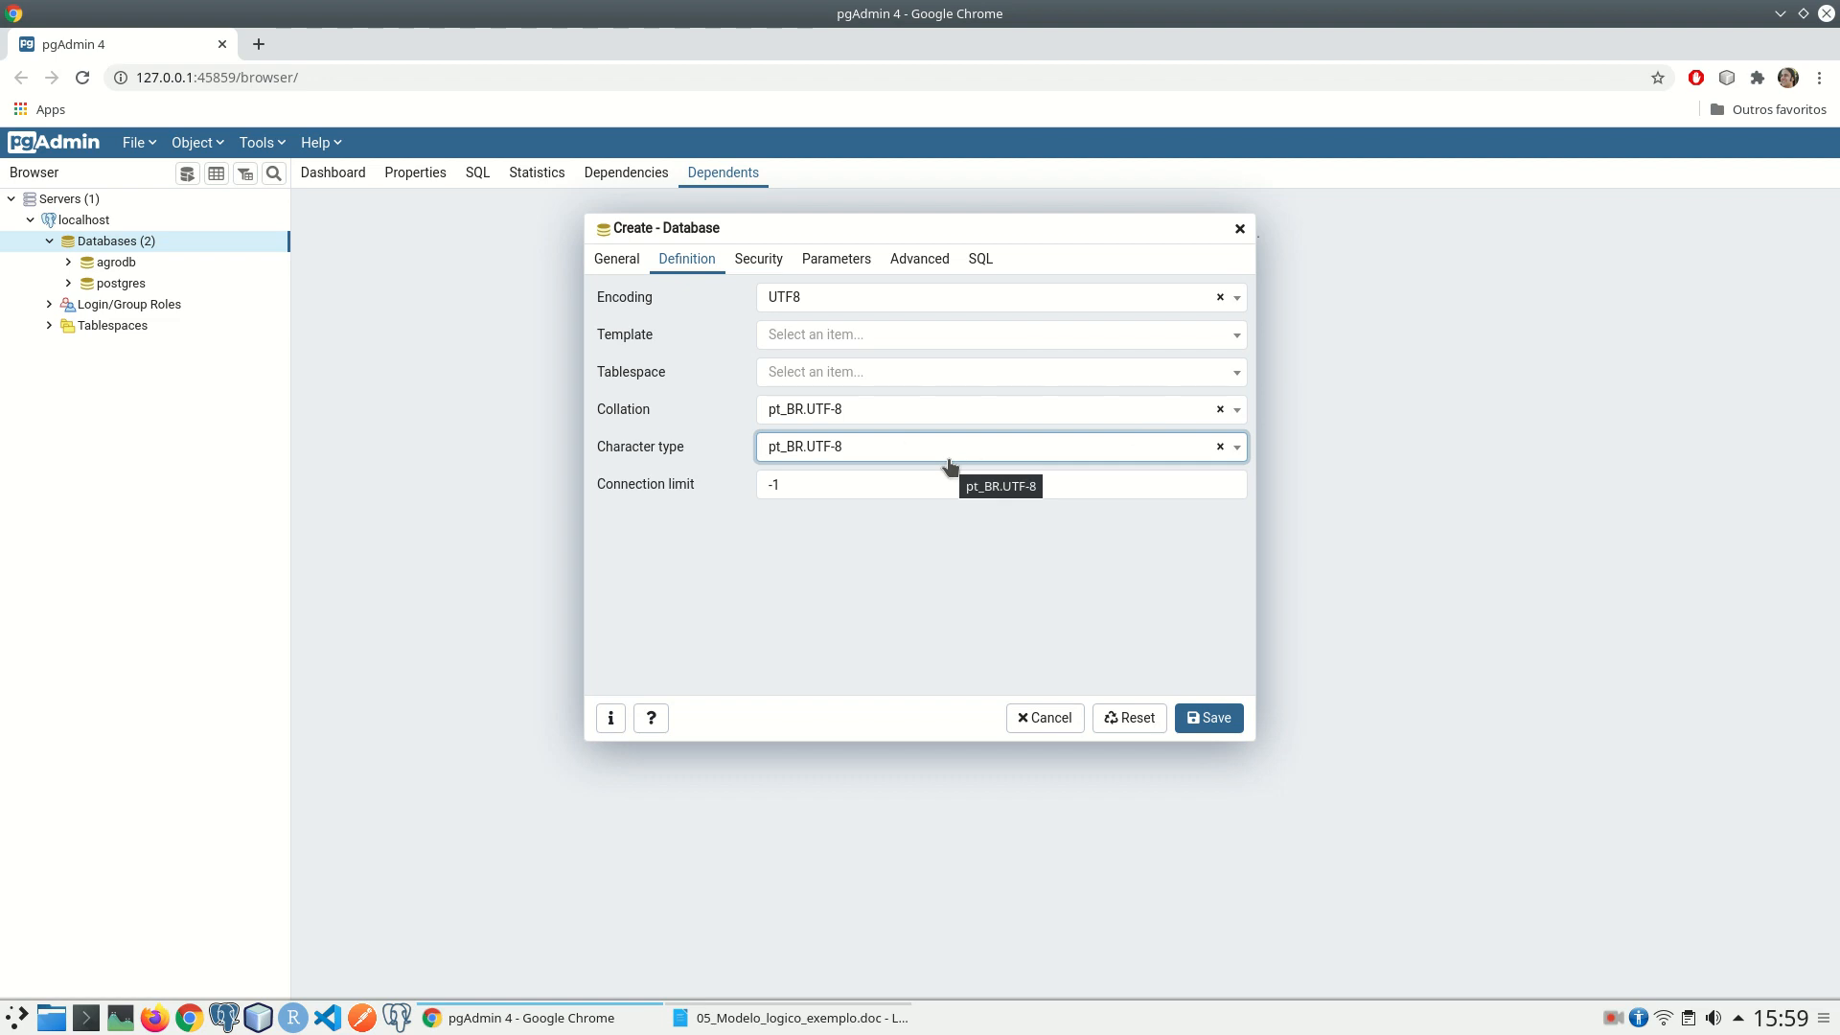
{"action": "left_click", "coordinate": [1206, 718]}
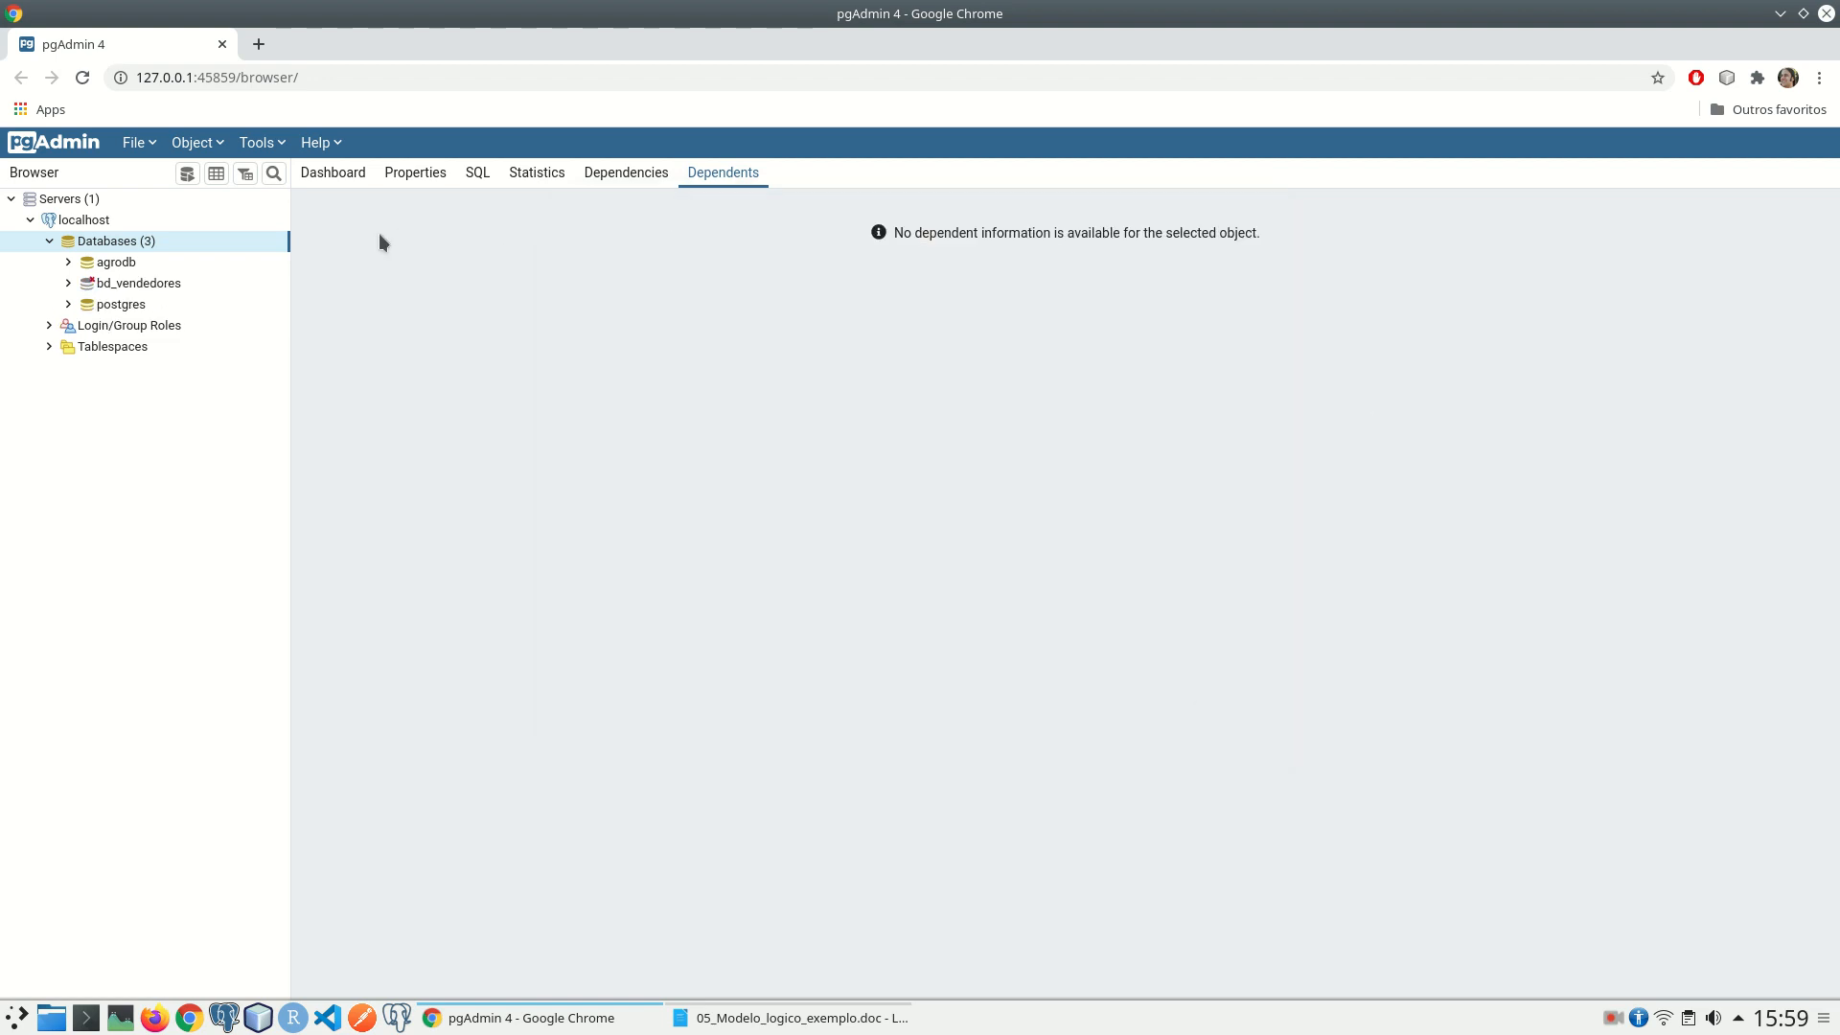
Step: Connect to the bd_vendedores database, check the logical model document, and open a Query Tool for the database
{"action": "left_click", "coordinate": [122, 285]}
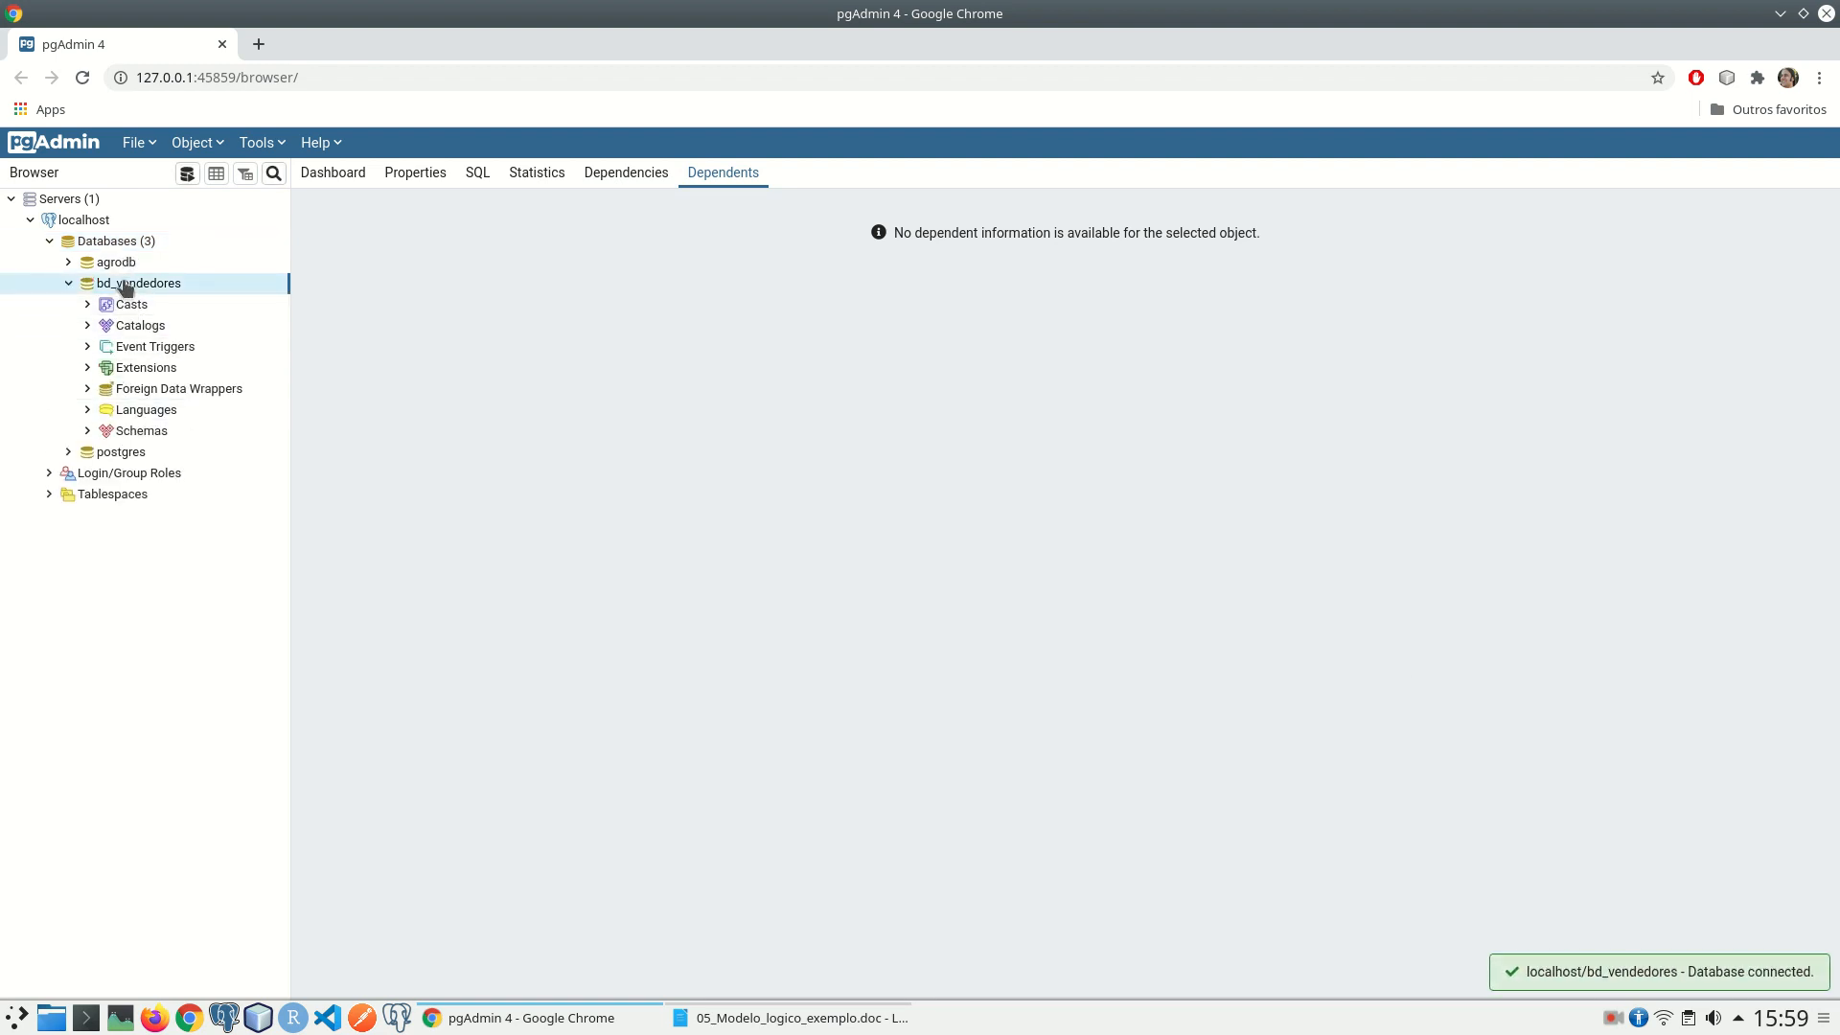
{"action": "left_click", "coordinate": [796, 1018]}
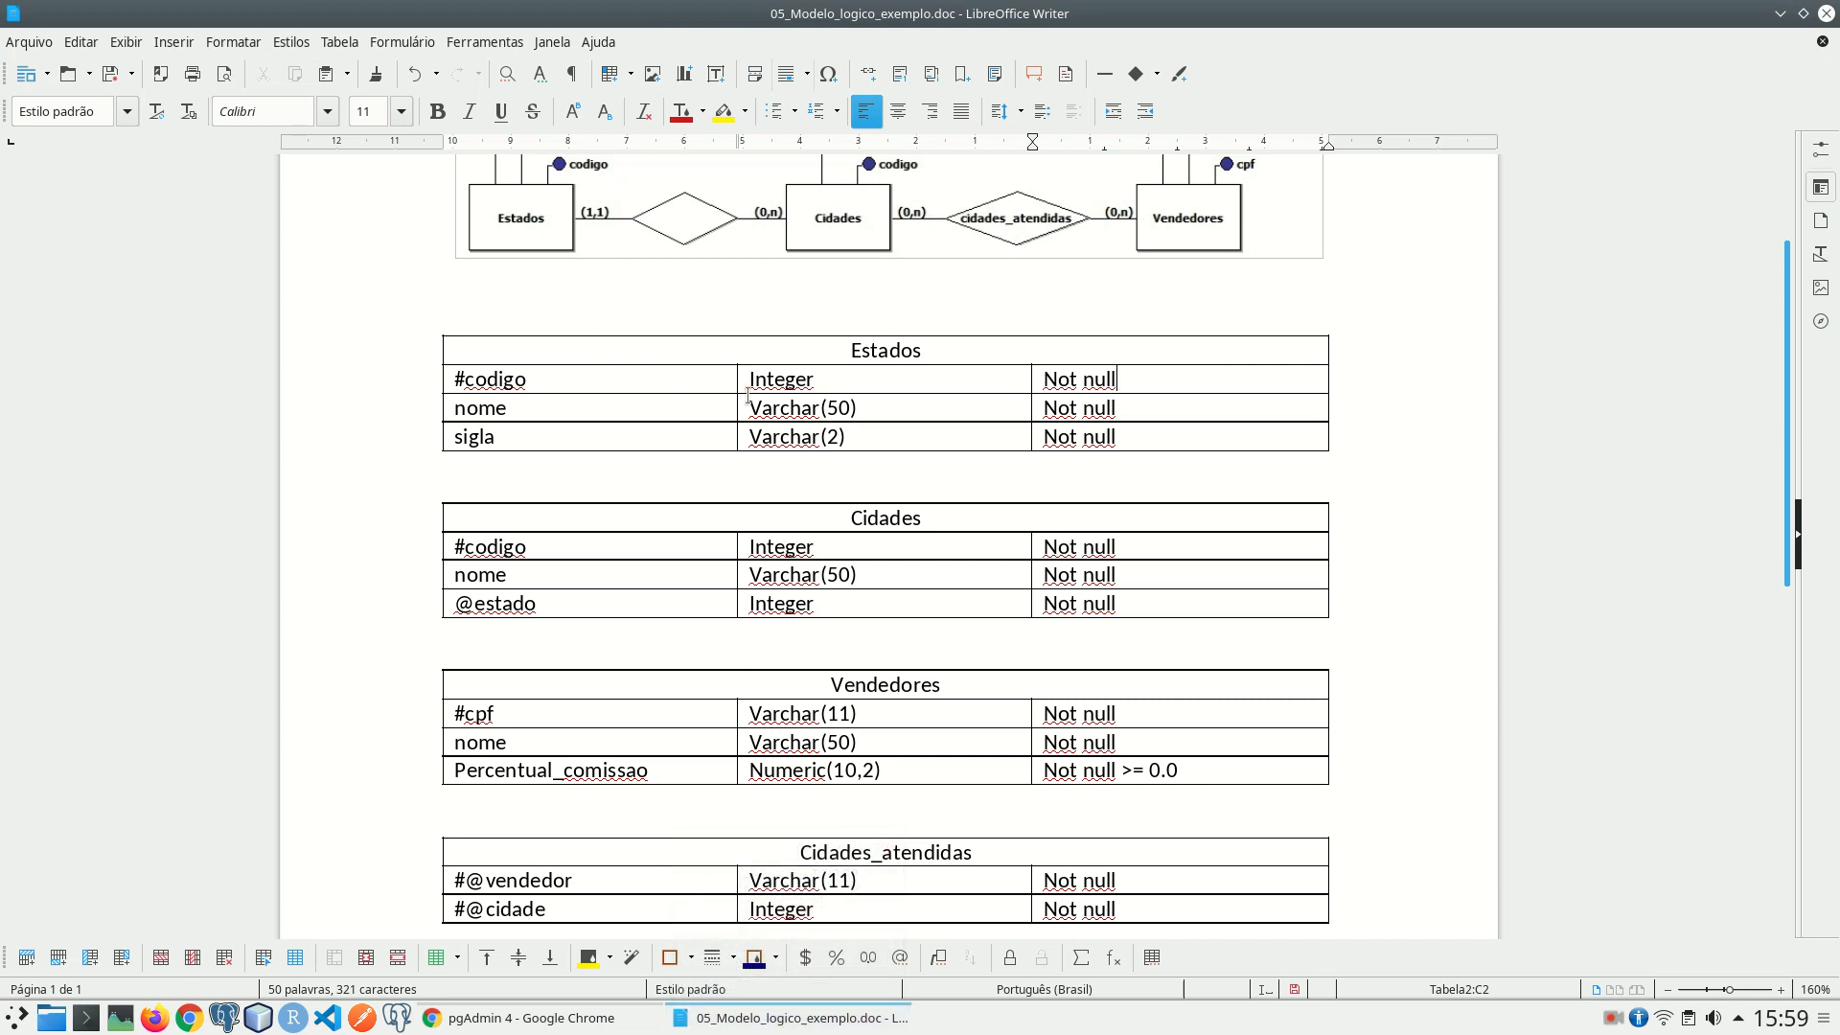
{"action": "left_click", "coordinate": [543, 1021]}
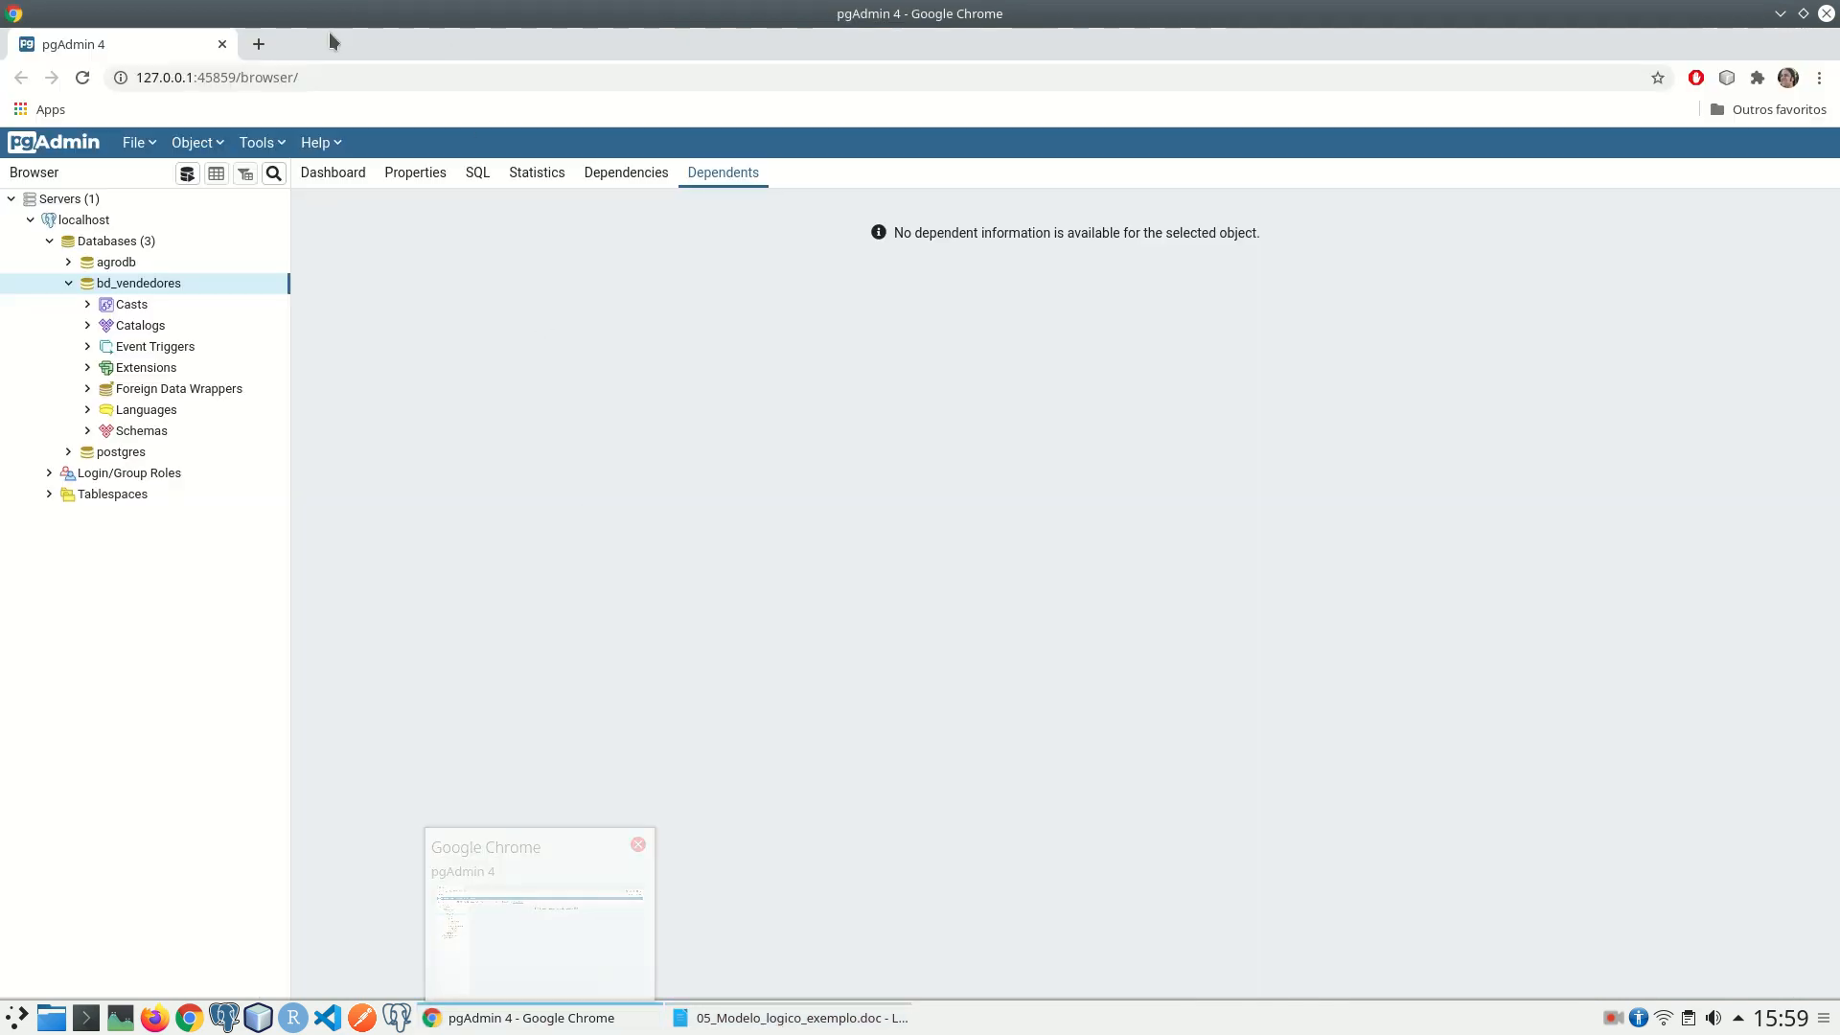
{"action": "left_click", "coordinate": [261, 143]}
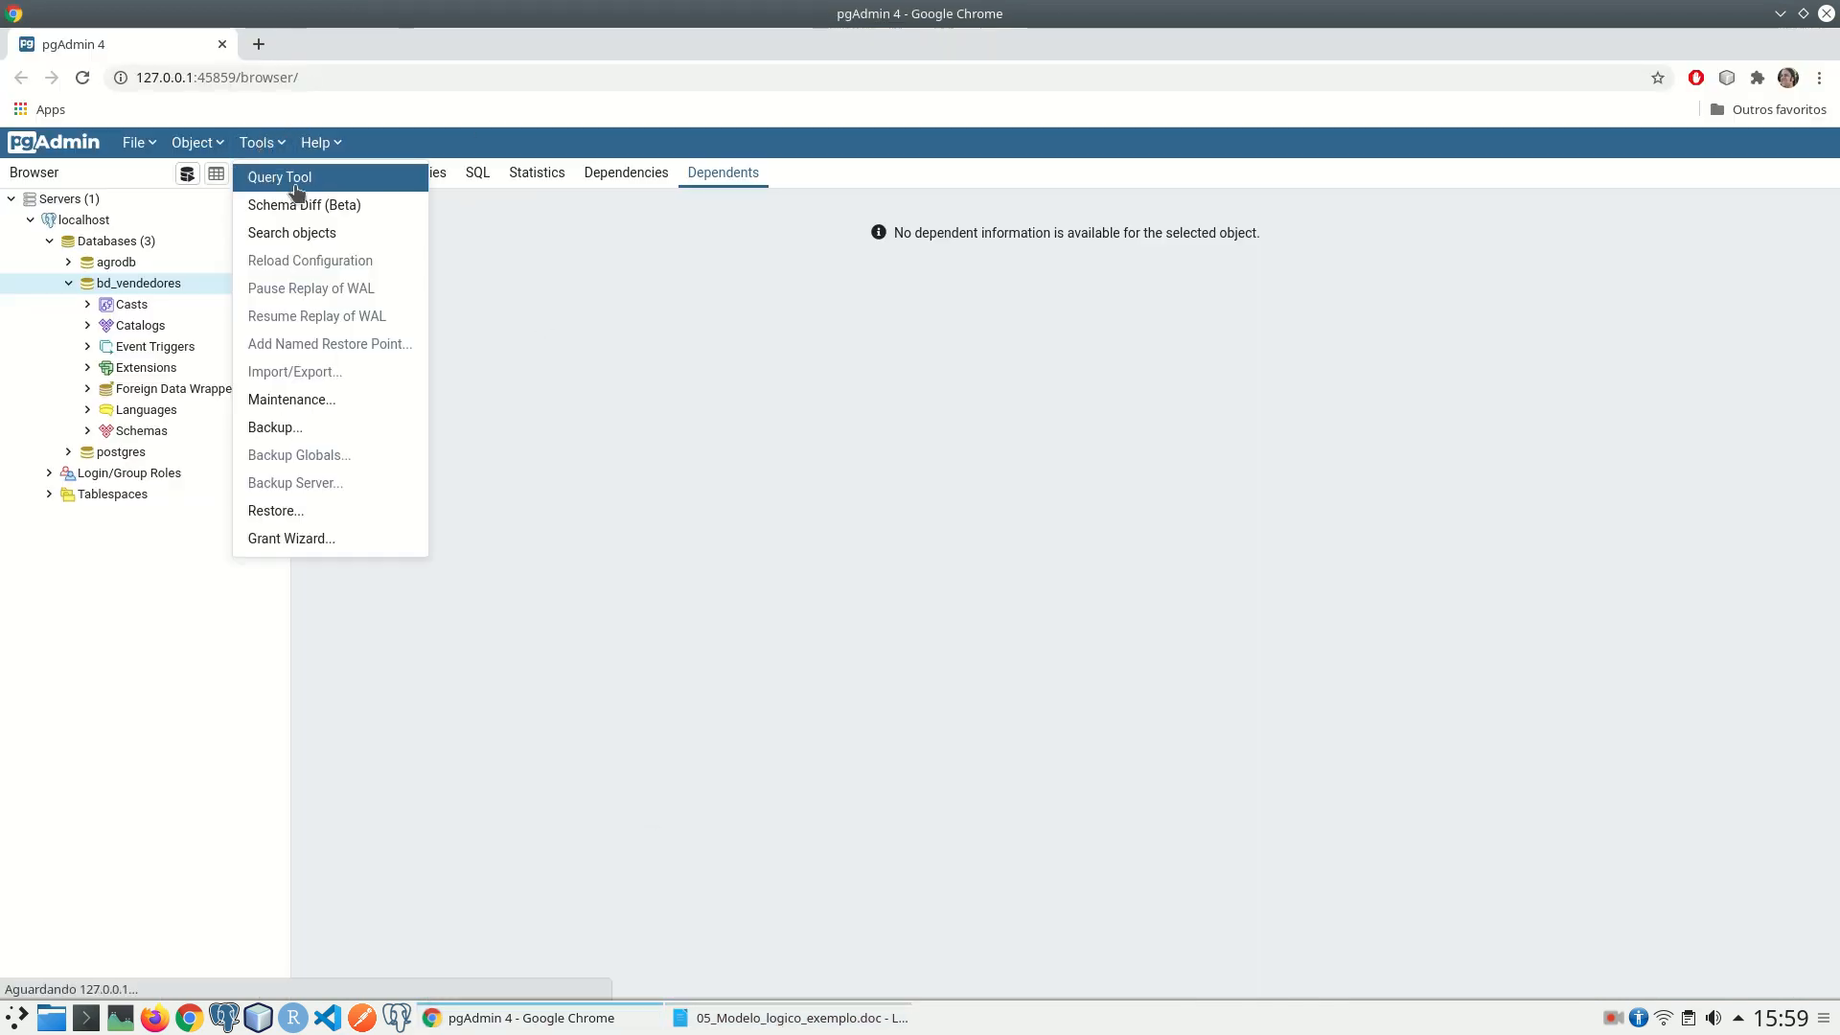
{"action": "left_click", "coordinate": [276, 179]}
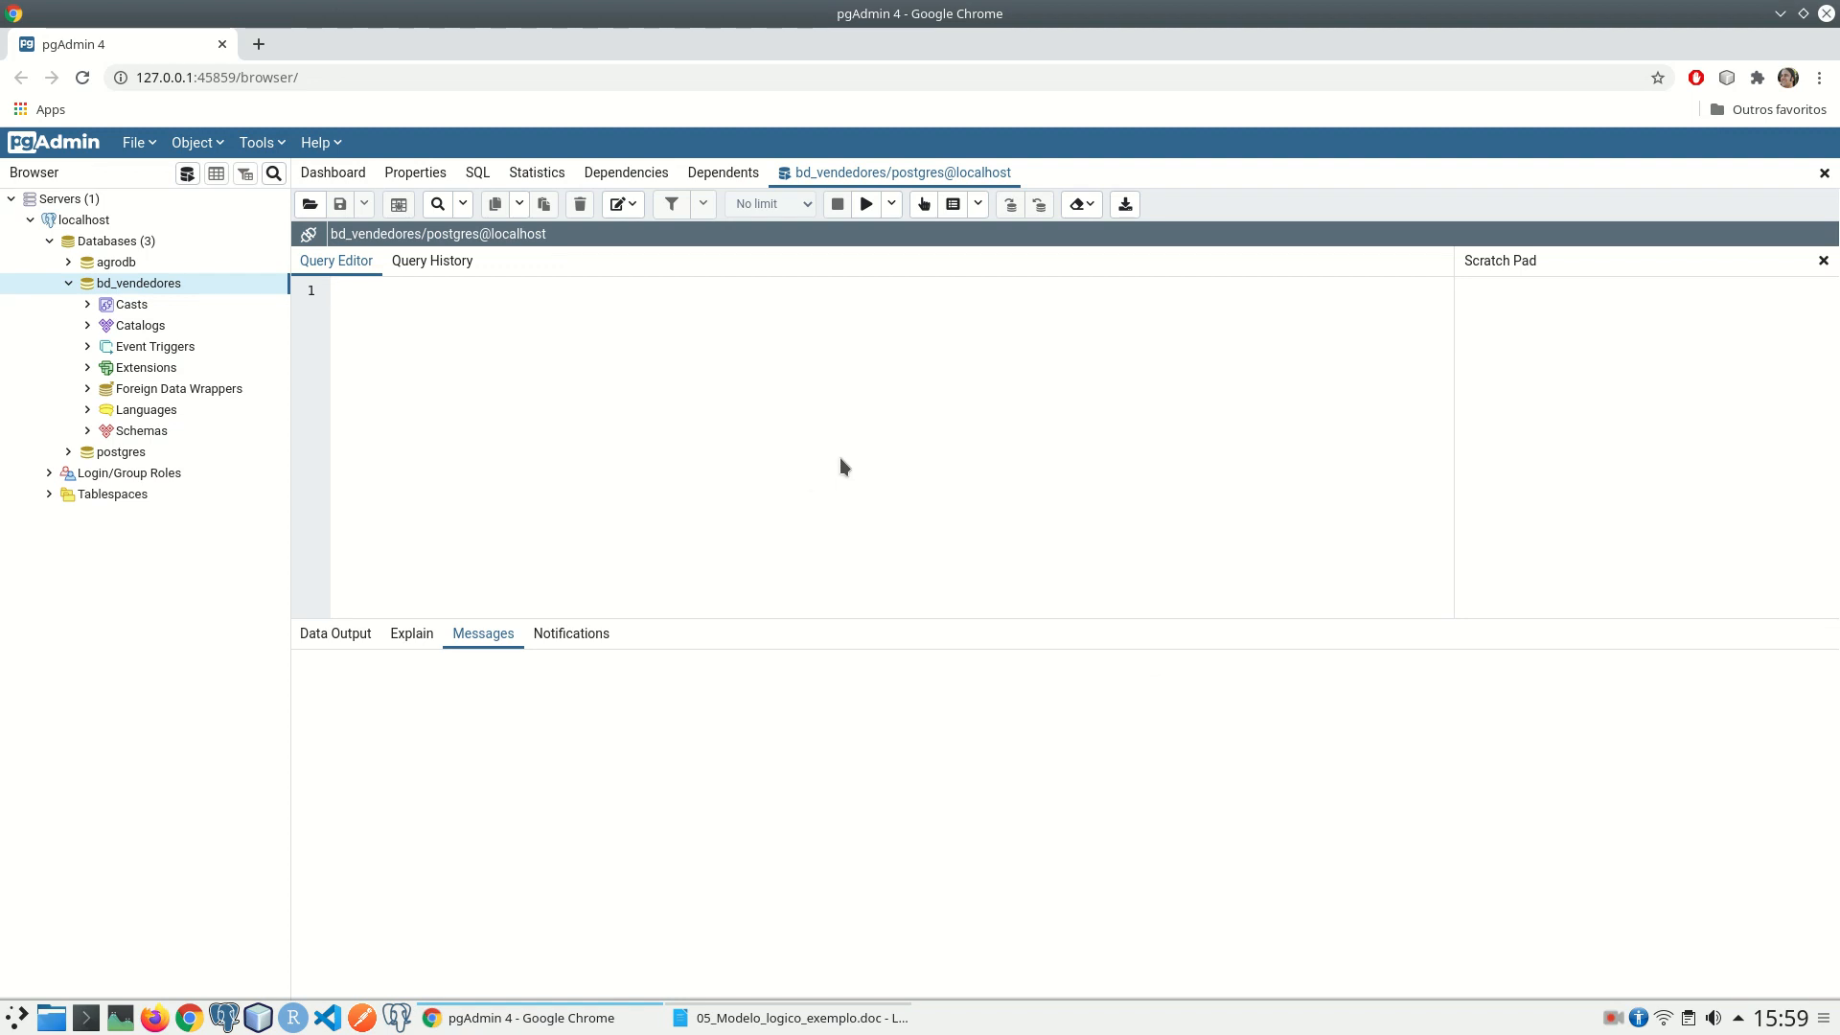
Step: Start a create table statement for estados with an opened column list, taking the table name from the logical model document
{"action": "type", "text": "create table"}
{"action": "key", "text": "alt+Tab"}
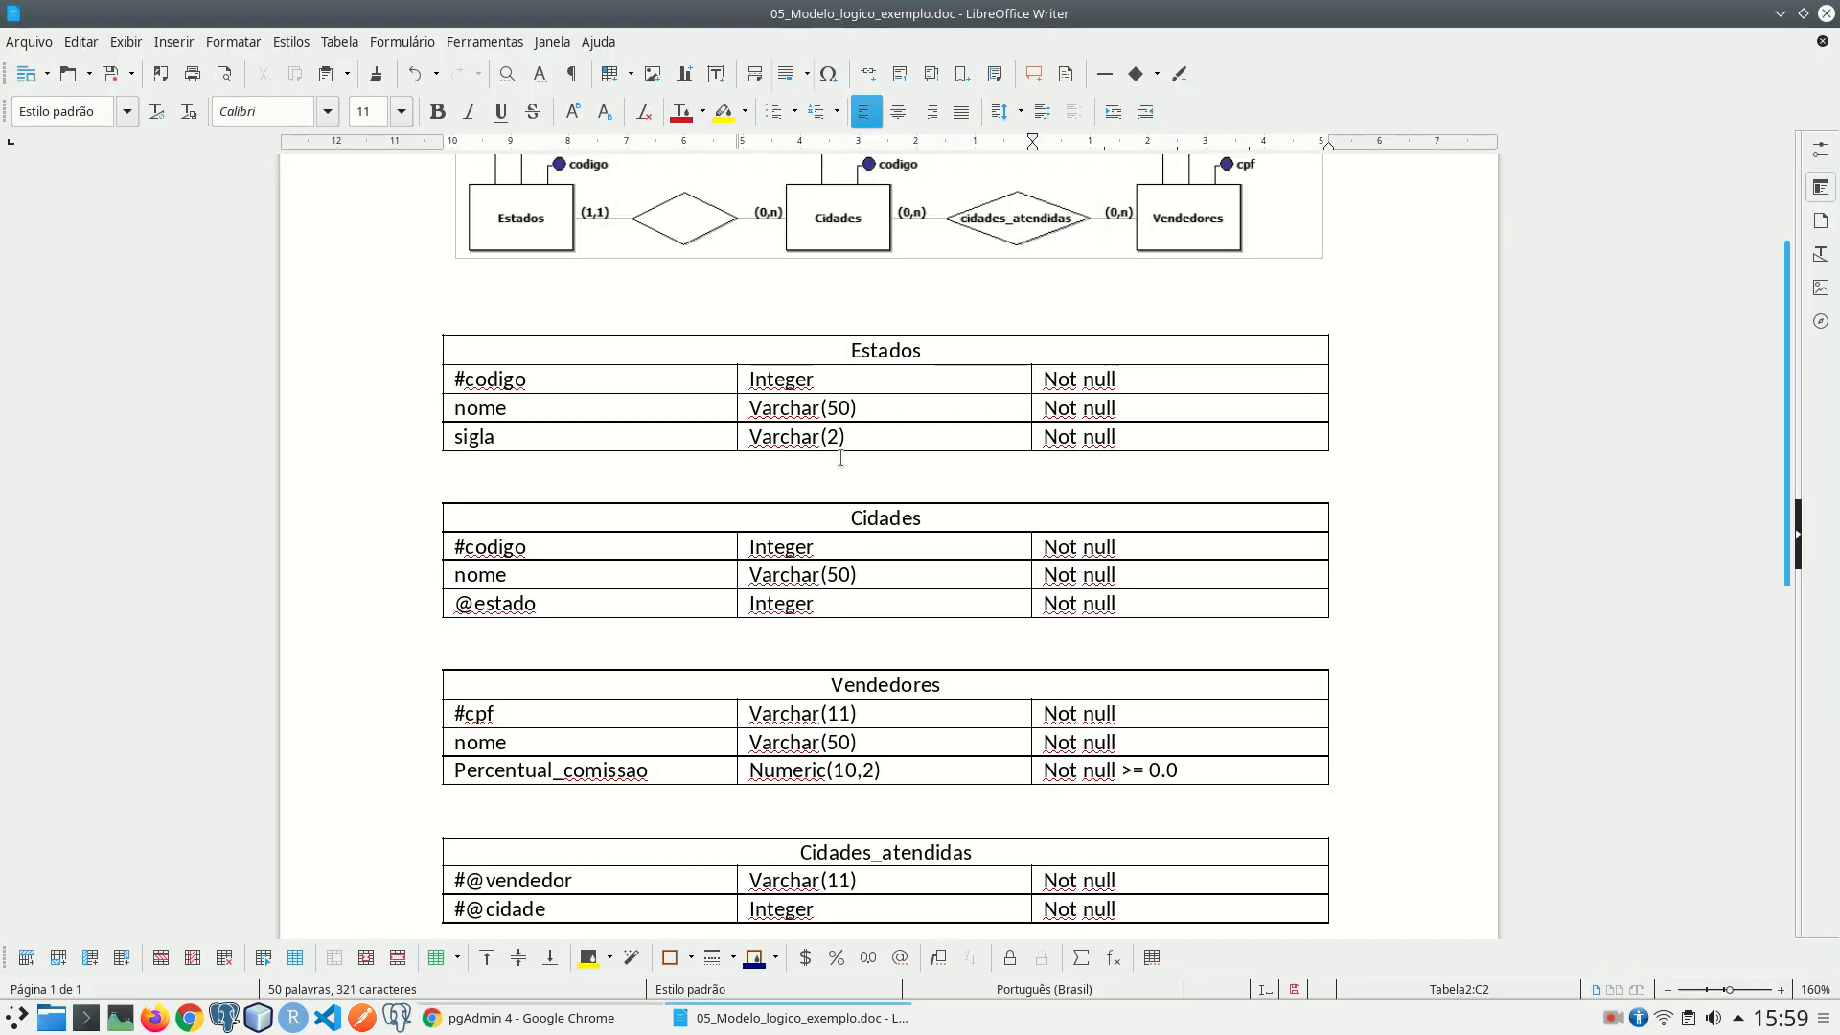
{"action": "key", "text": "alt+Tab"}
{"action": "type", "text": "estados"}
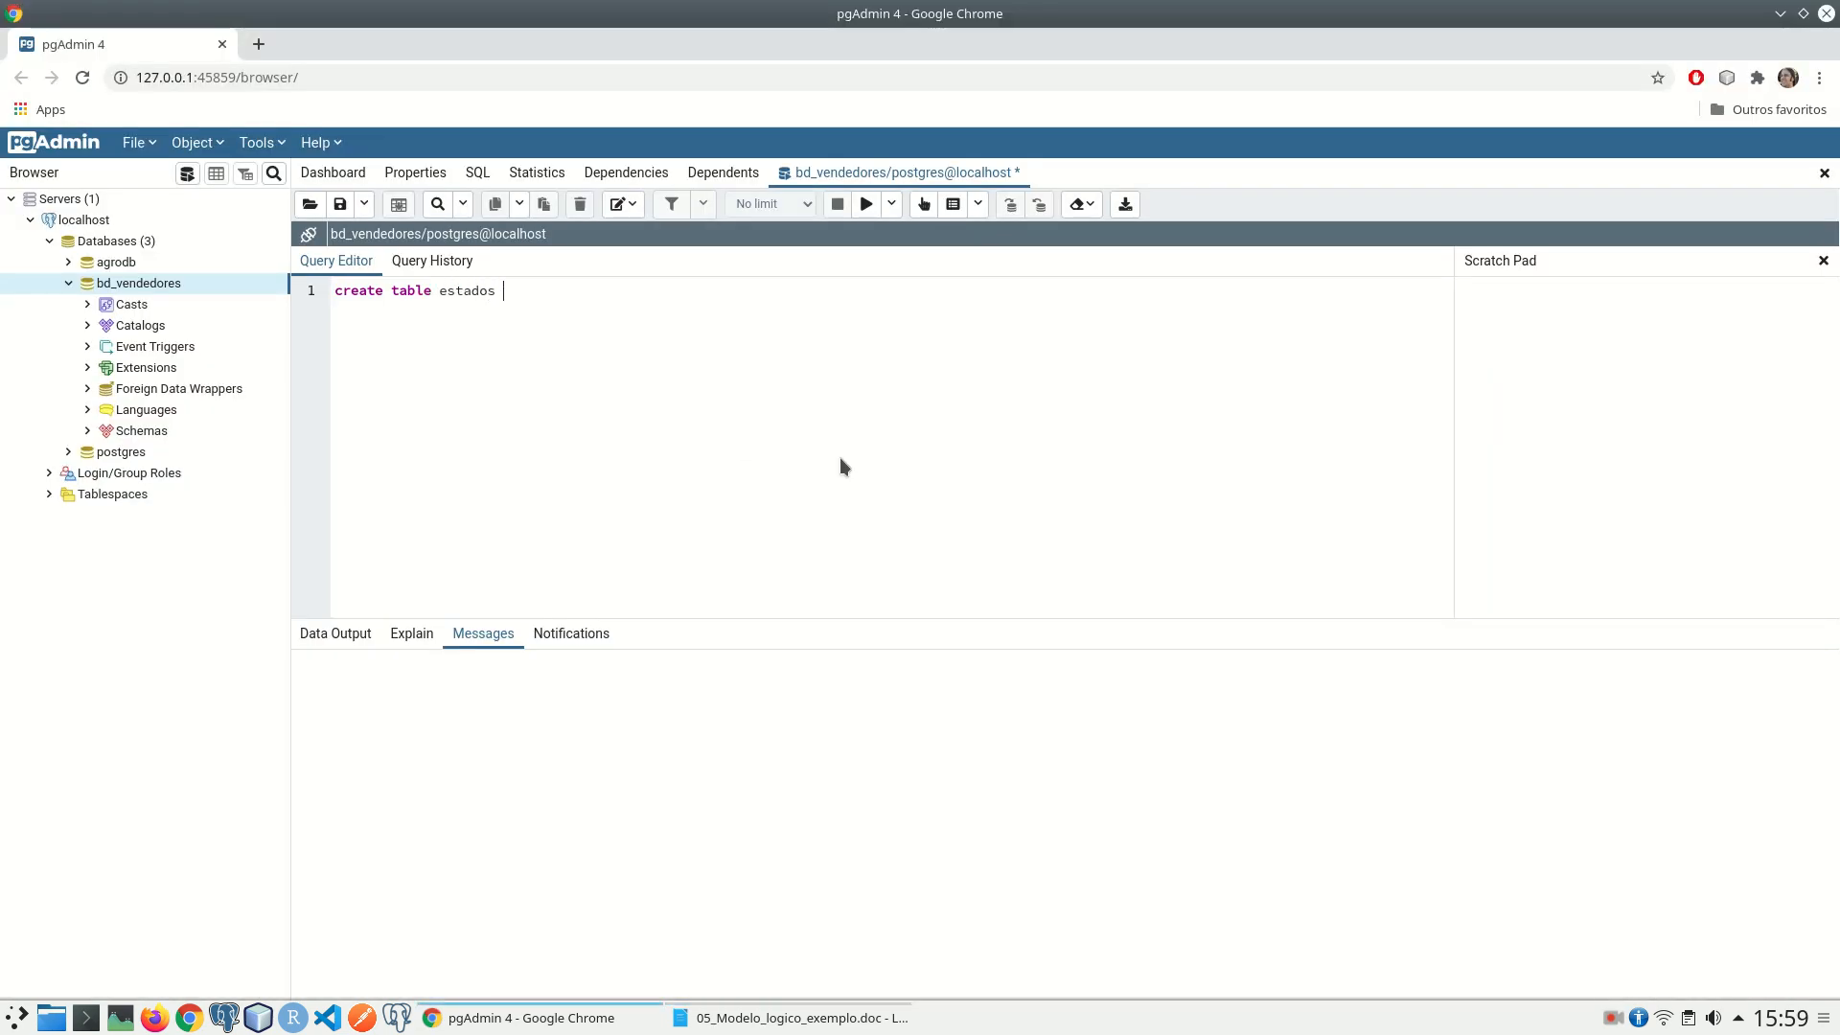
{"action": "type", "text": " ("}
{"action": "key", "text": "Return"}
{"action": "key", "text": "Return"}
Step: Define the first estados column as codigo integer not null, following the logical model
{"action": "key", "text": "alt+Tab"}
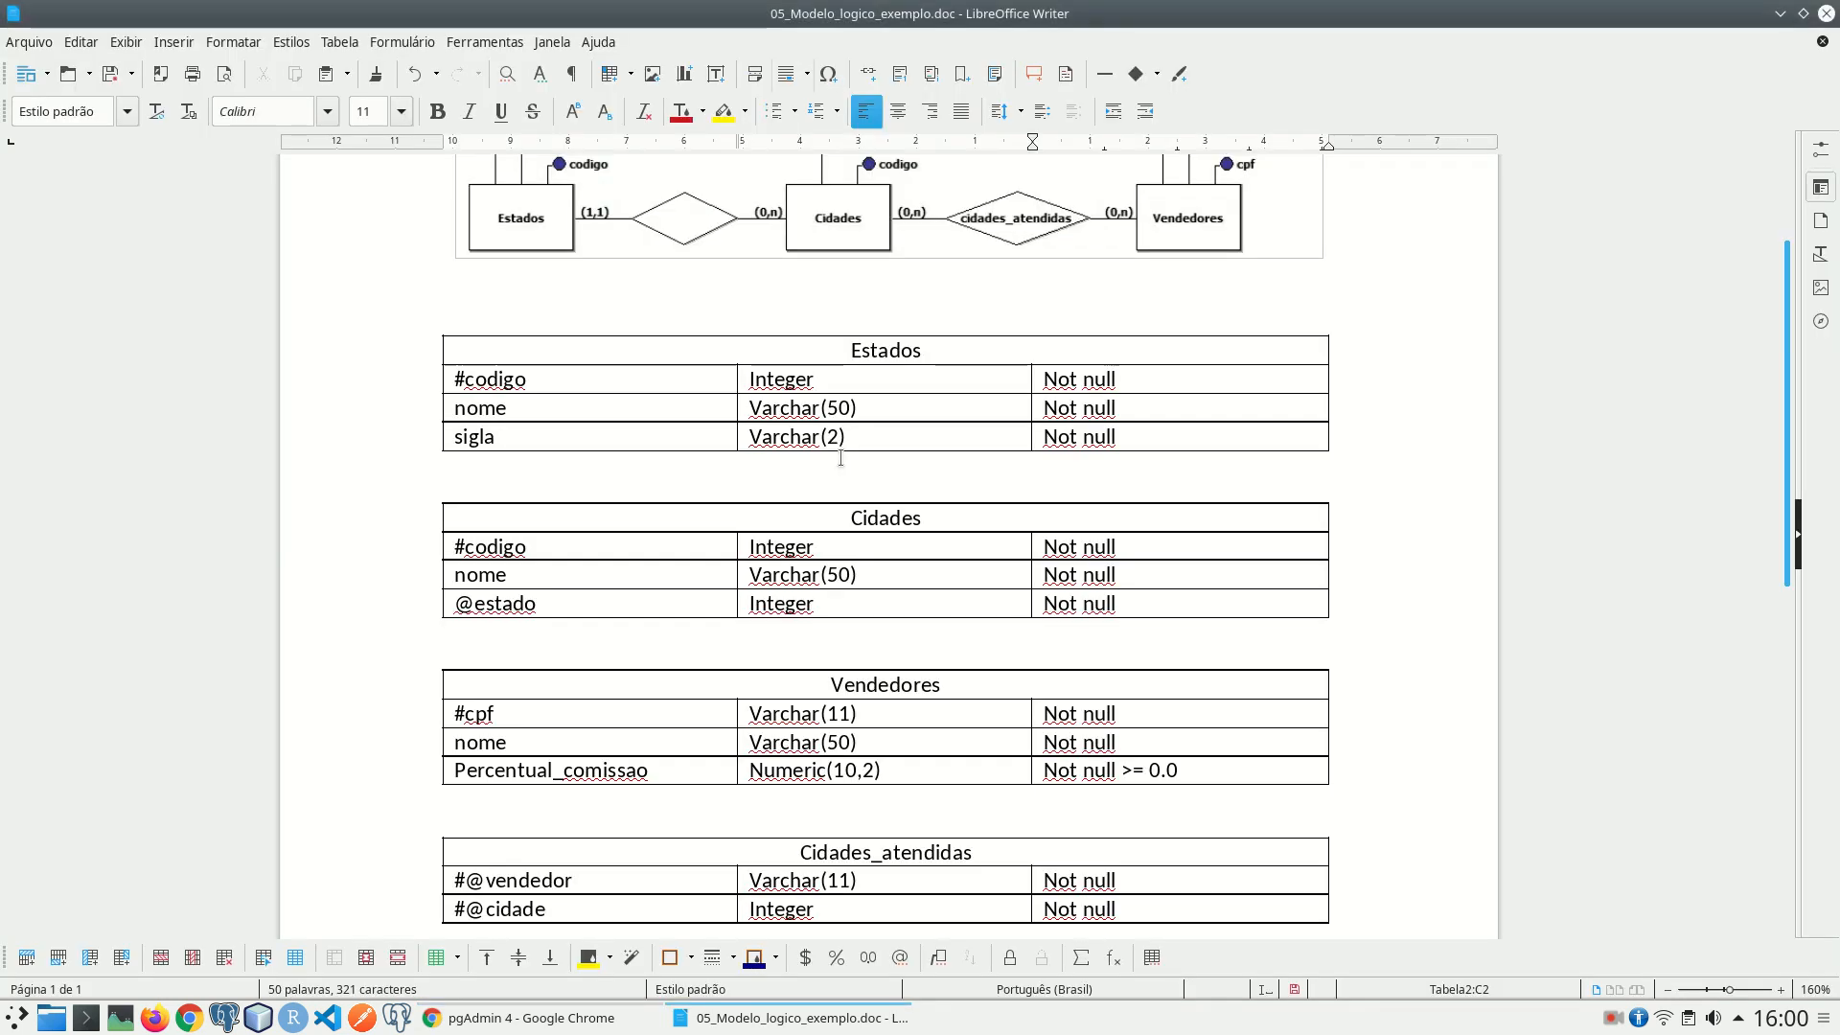
{"action": "key", "text": "alt+Tab"}
{"action": "type", "text": "codigo integer no"}
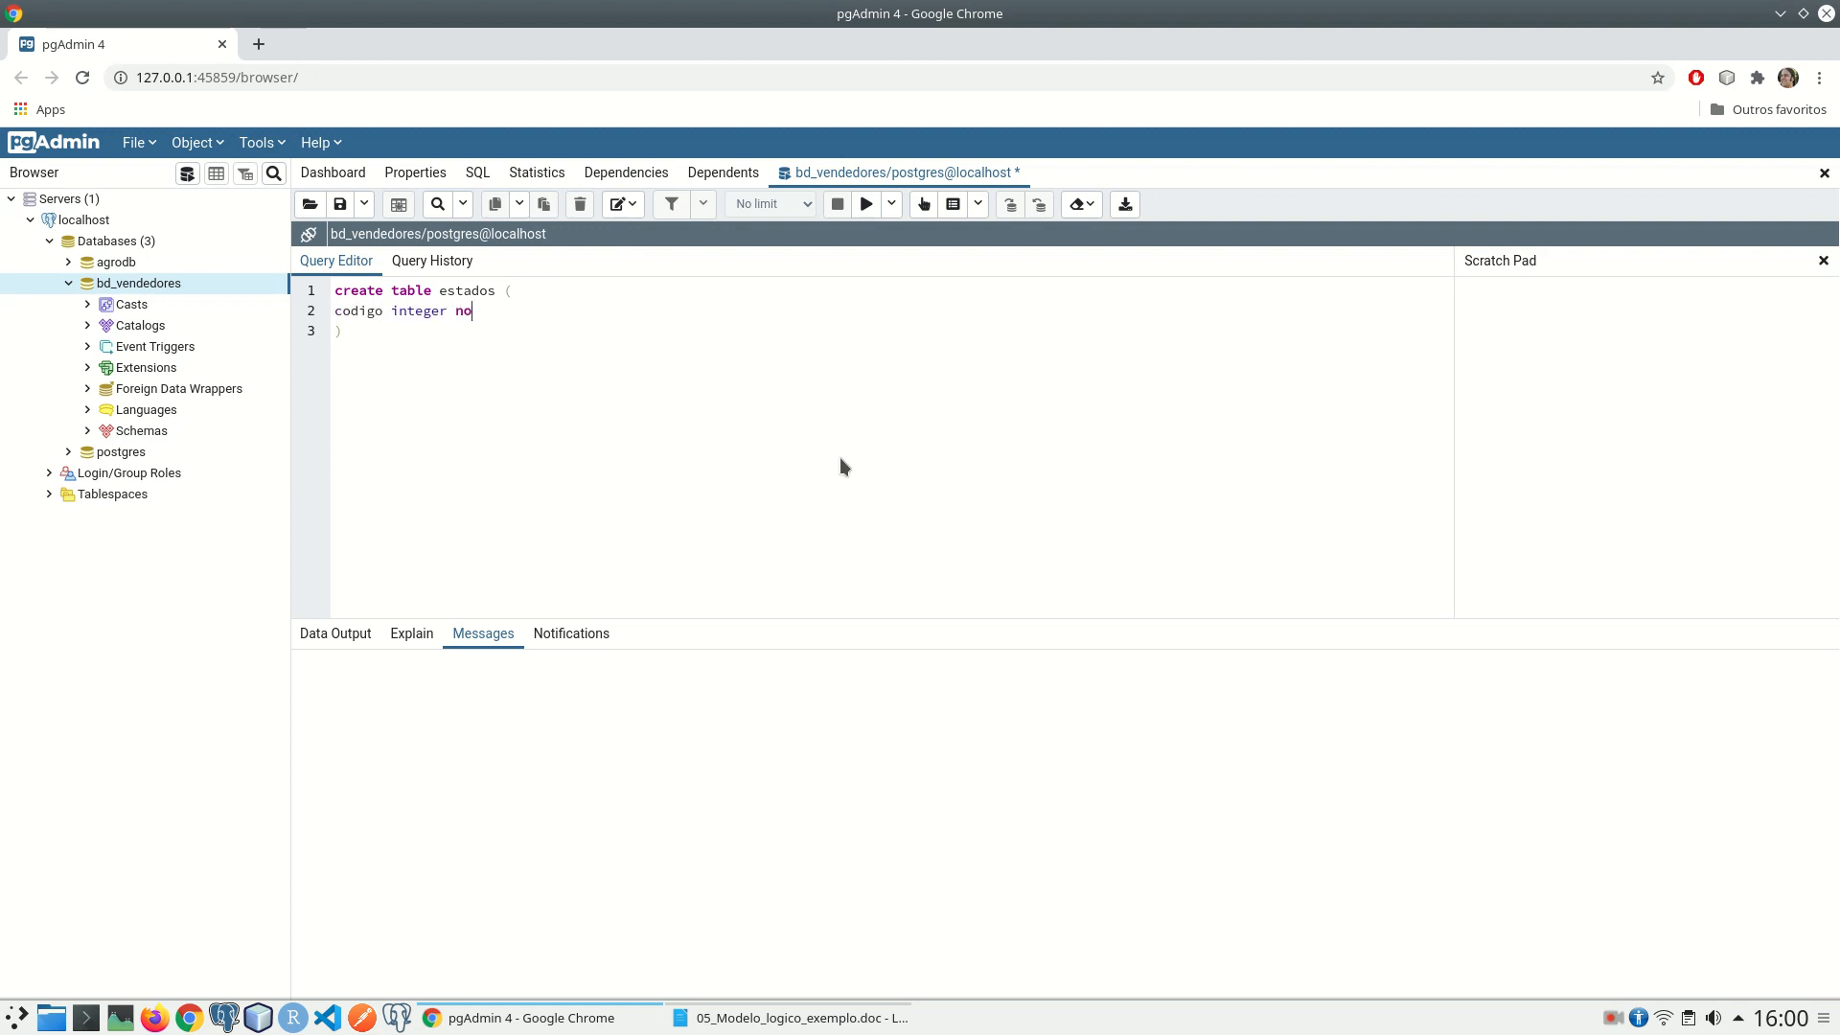
{"action": "type", "text": "t null,"}
{"action": "key", "text": "Return"}
{"action": "key", "text": "Up"}
{"action": "key", "text": "Down"}
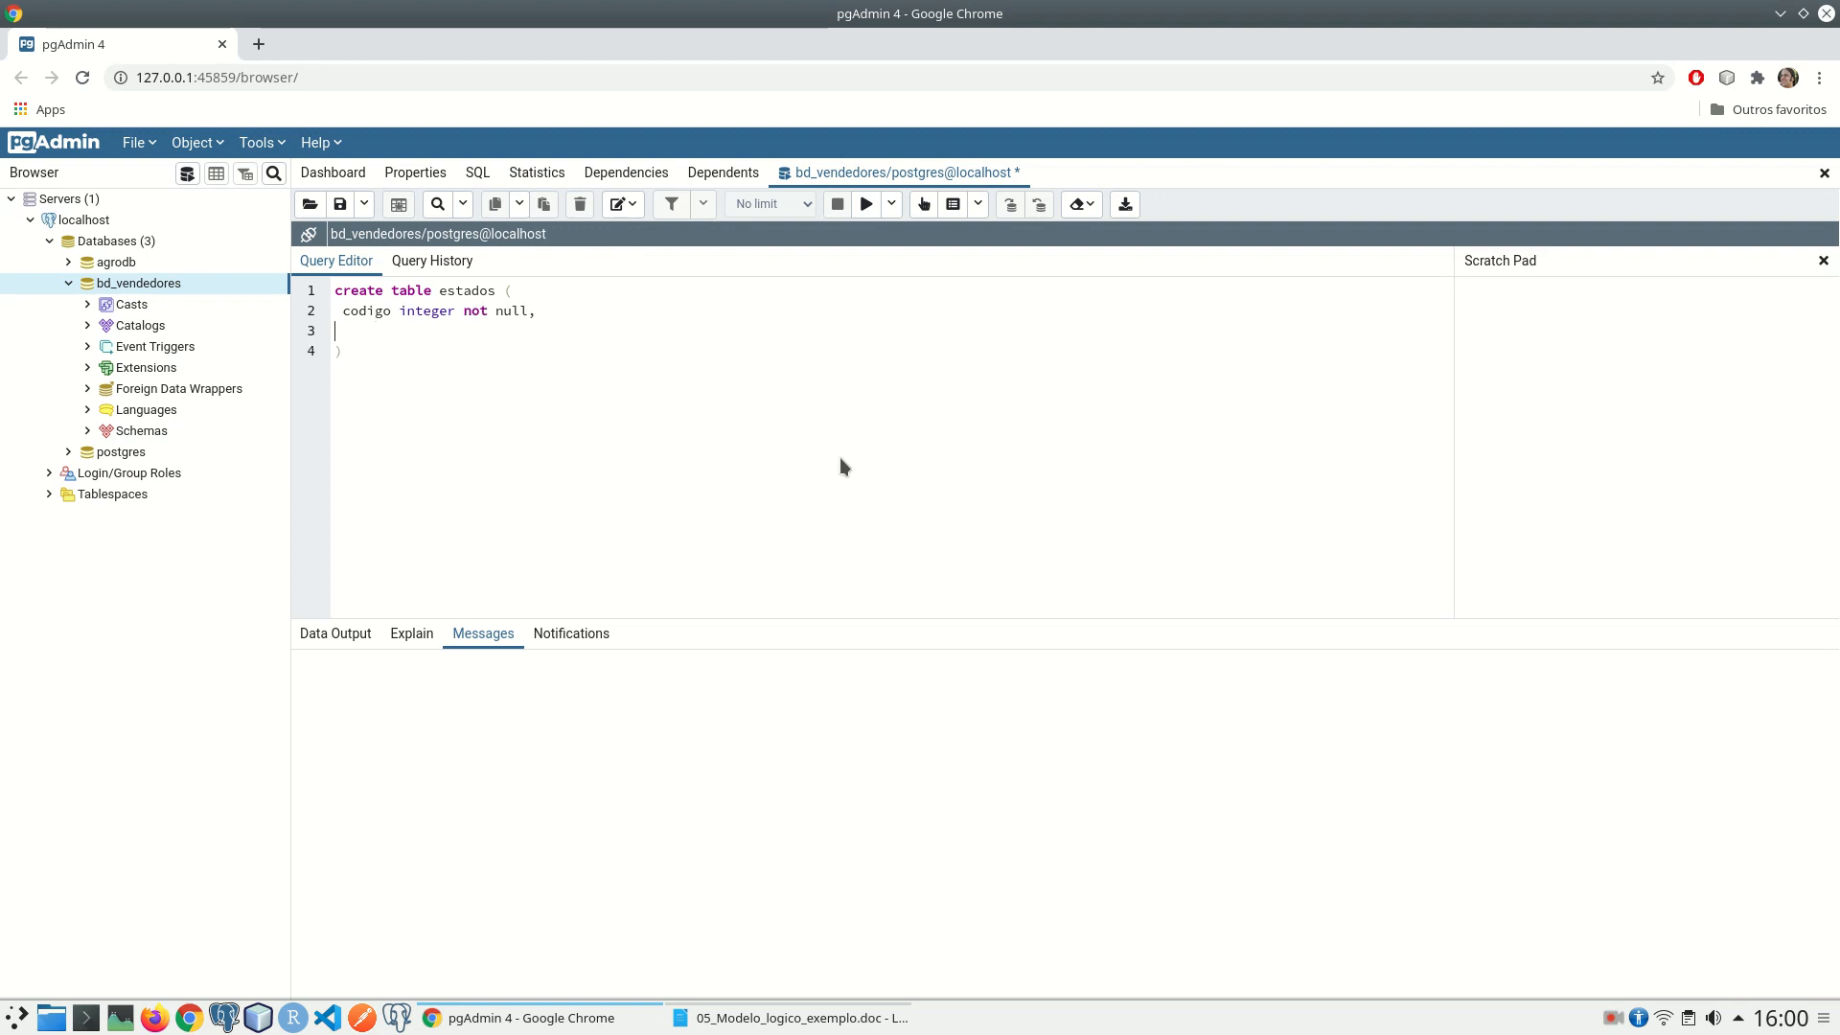
{"action": "key", "text": "BackSpace"}
Step: Add the column nome varchar(50) not null to the estados statement, following the logical model
{"action": "key", "text": "alt+Tab"}
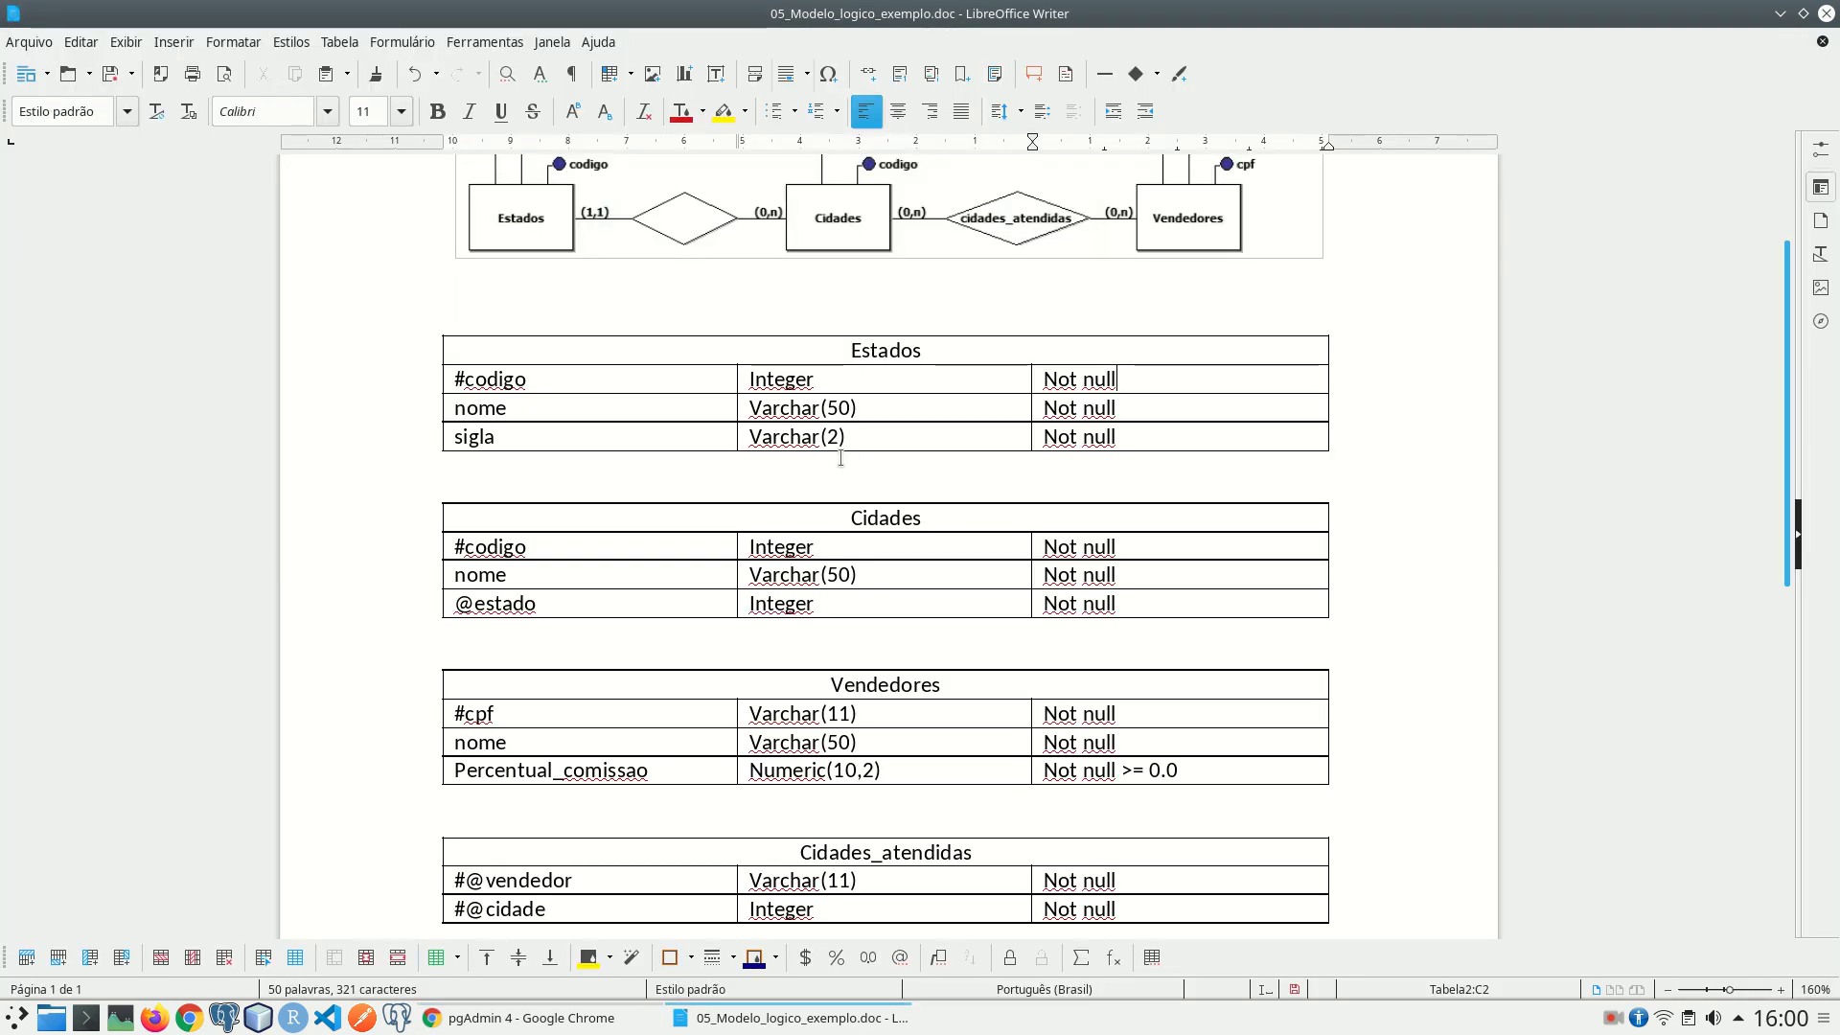
{"action": "key", "text": "alt+Tab"}
{"action": "type", "text": "nome varchar"}
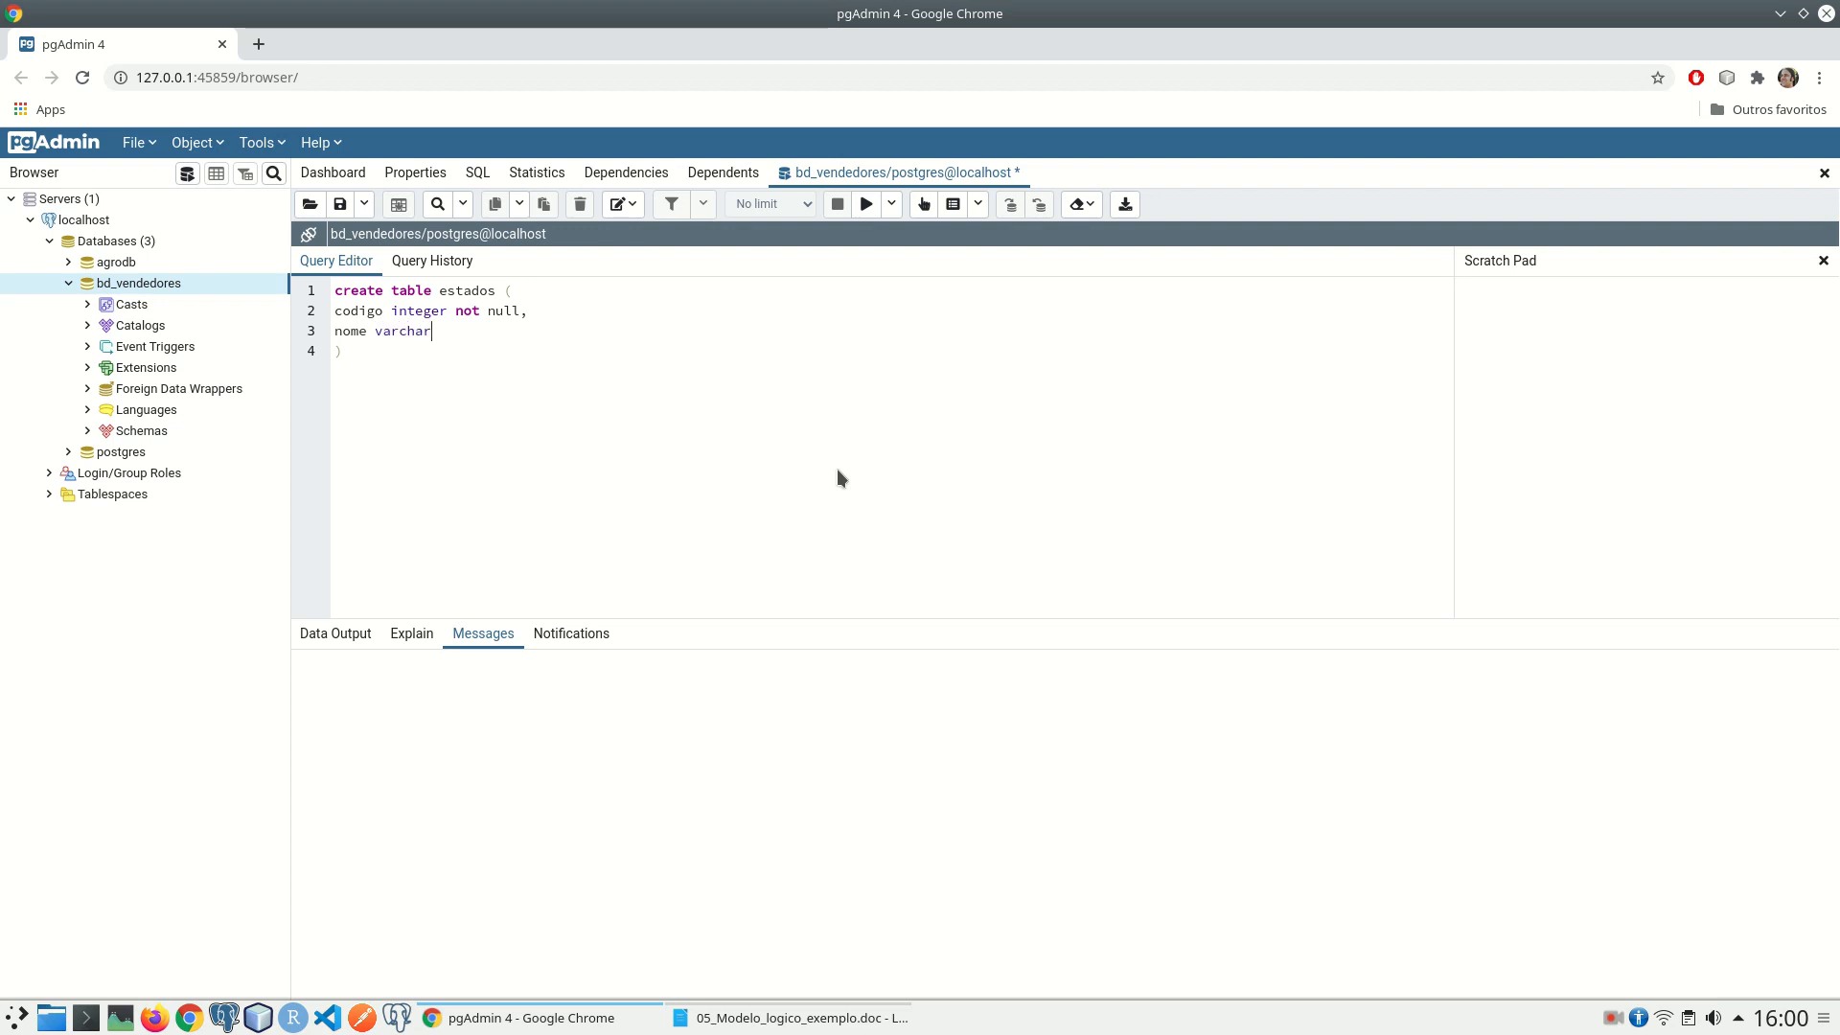
{"action": "type", "text": "(50) not null"}
Step: Add the column sigla varchar(2) not null to the estados statement, following the logical model
{"action": "key", "text": "alt+Tab"}
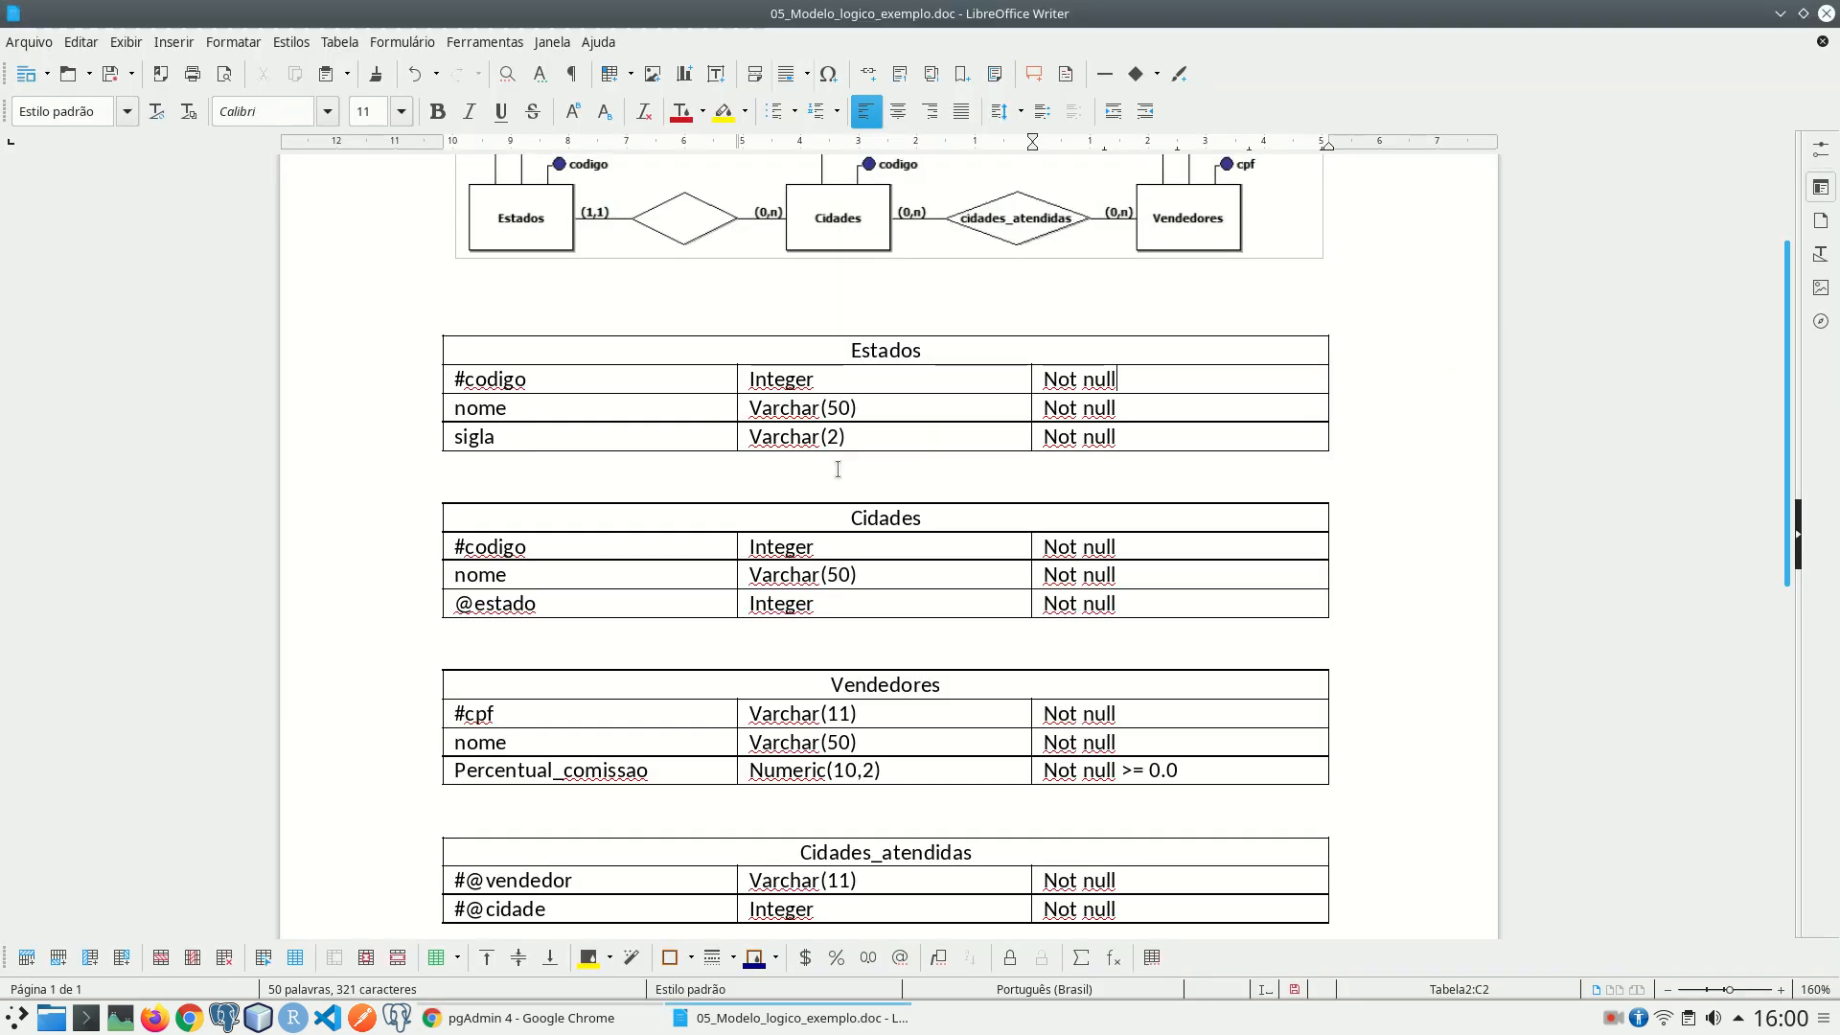
{"action": "key", "text": "alt+Tab"}
{"action": "type", "text": "igla (varchar"}
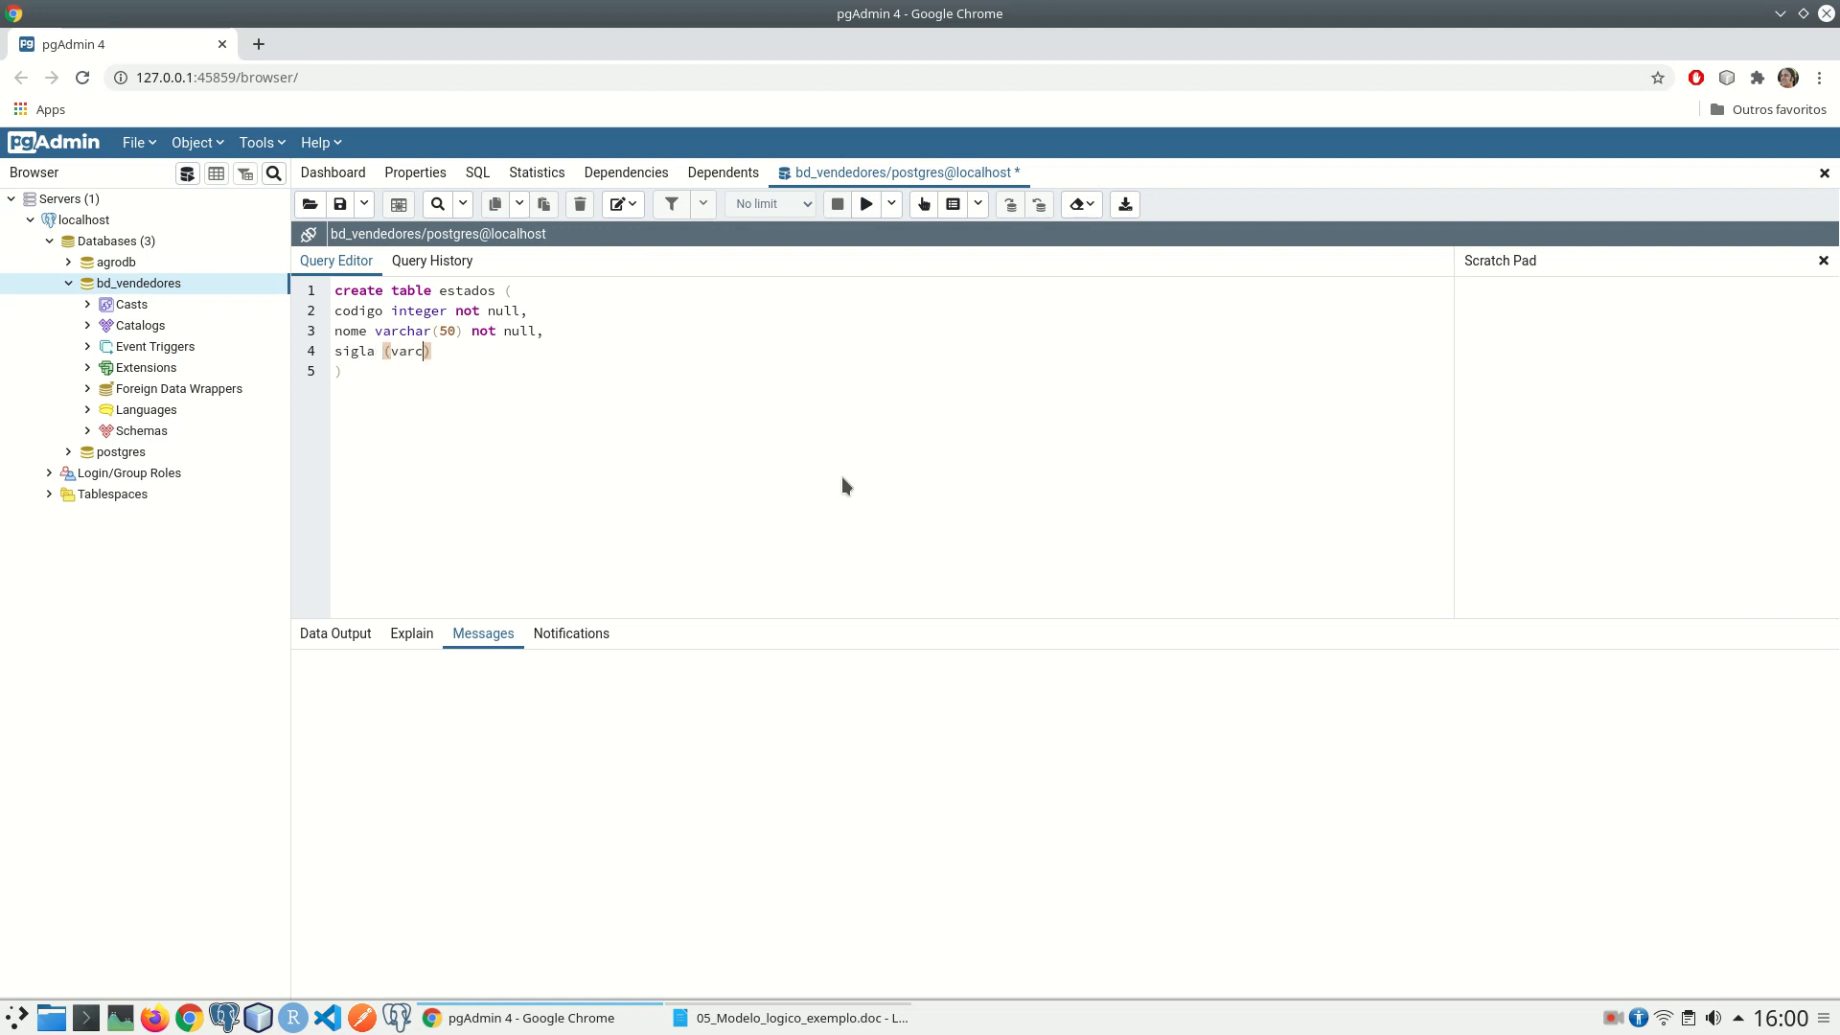
{"action": "key", "text": "BackSpace"}
{"action": "key", "text": "BackSpace"}
{"action": "key", "text": "BackSpace"}
{"action": "key", "text": "BackSpace"}
{"action": "key", "text": "BackSpace"}
{"action": "key", "text": "BackSpace"}
{"action": "key", "text": "BackSpace"}
{"action": "key", "text": "BackSpace"}
{"action": "type", "text": "varchar(2"}
{"action": "key", "text": "End"}
{"action": "type", "text": "not null,"}
Step: Check the key attribute in the logical model, finish the estados statement with primary key (codigo)); and execute it
{"action": "key", "text": "alt+Tab"}
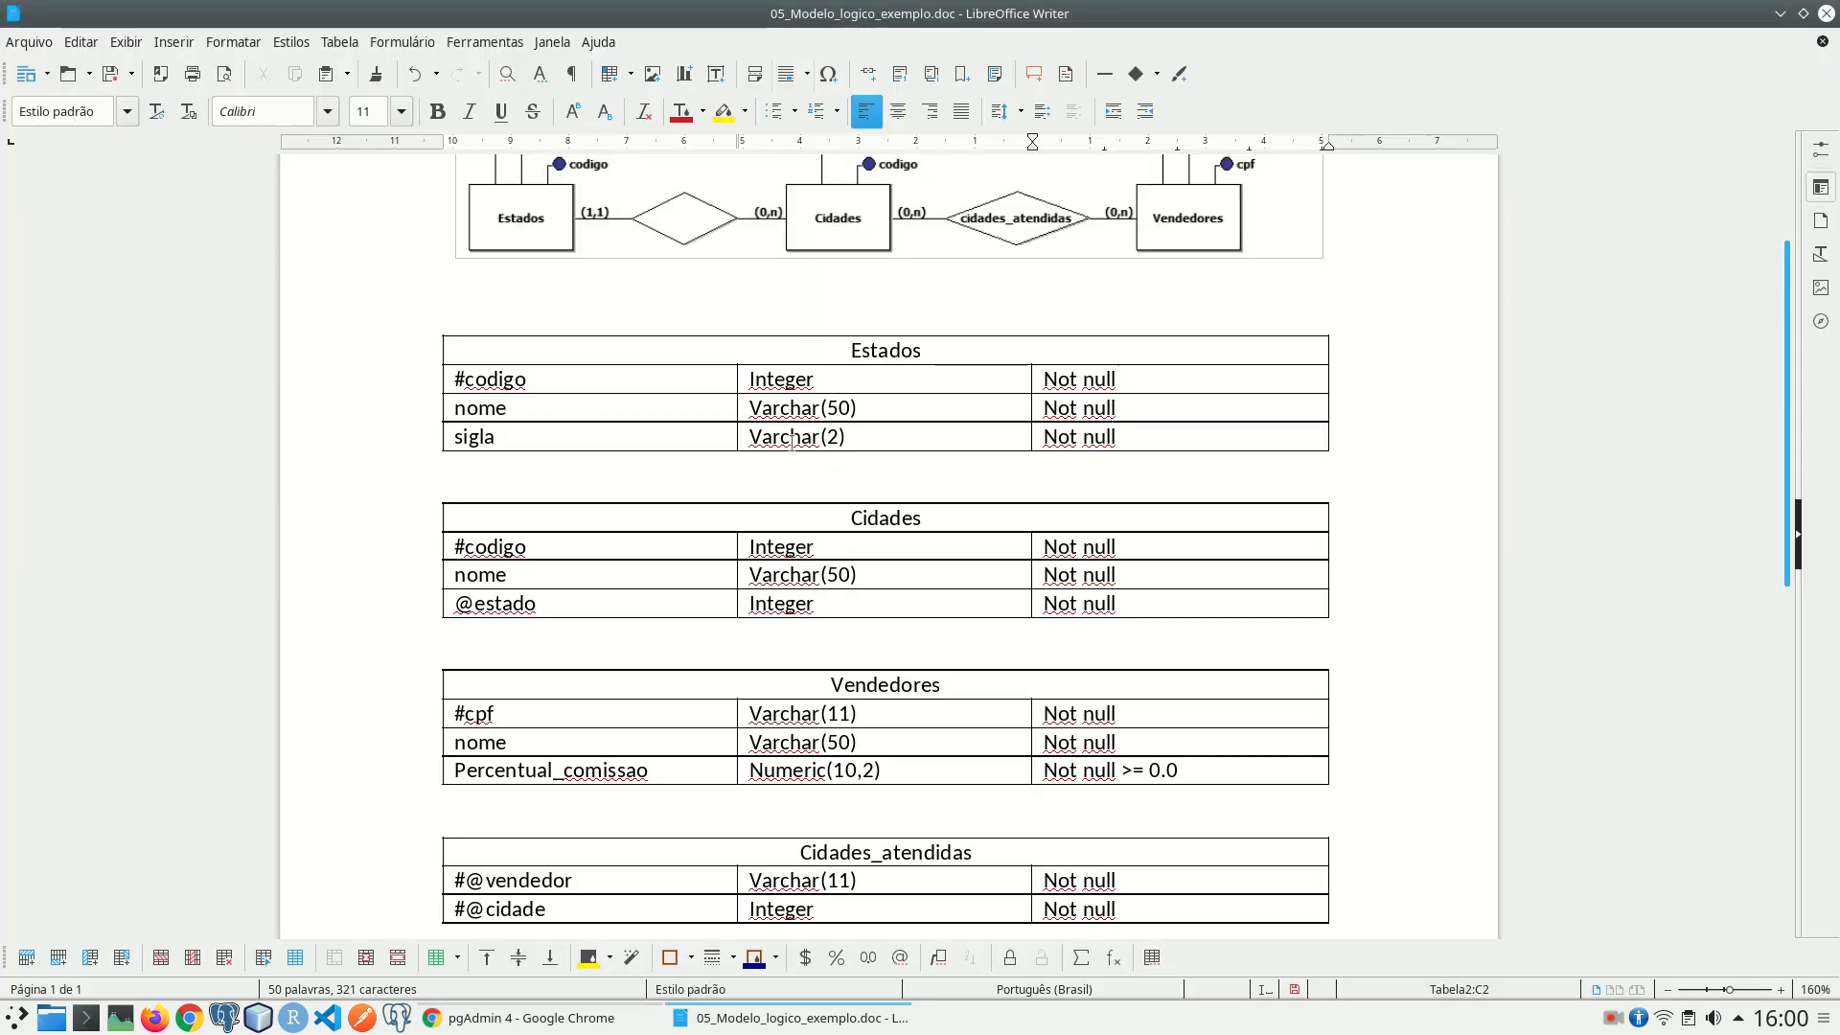
{"action": "left_click", "coordinate": [463, 379]}
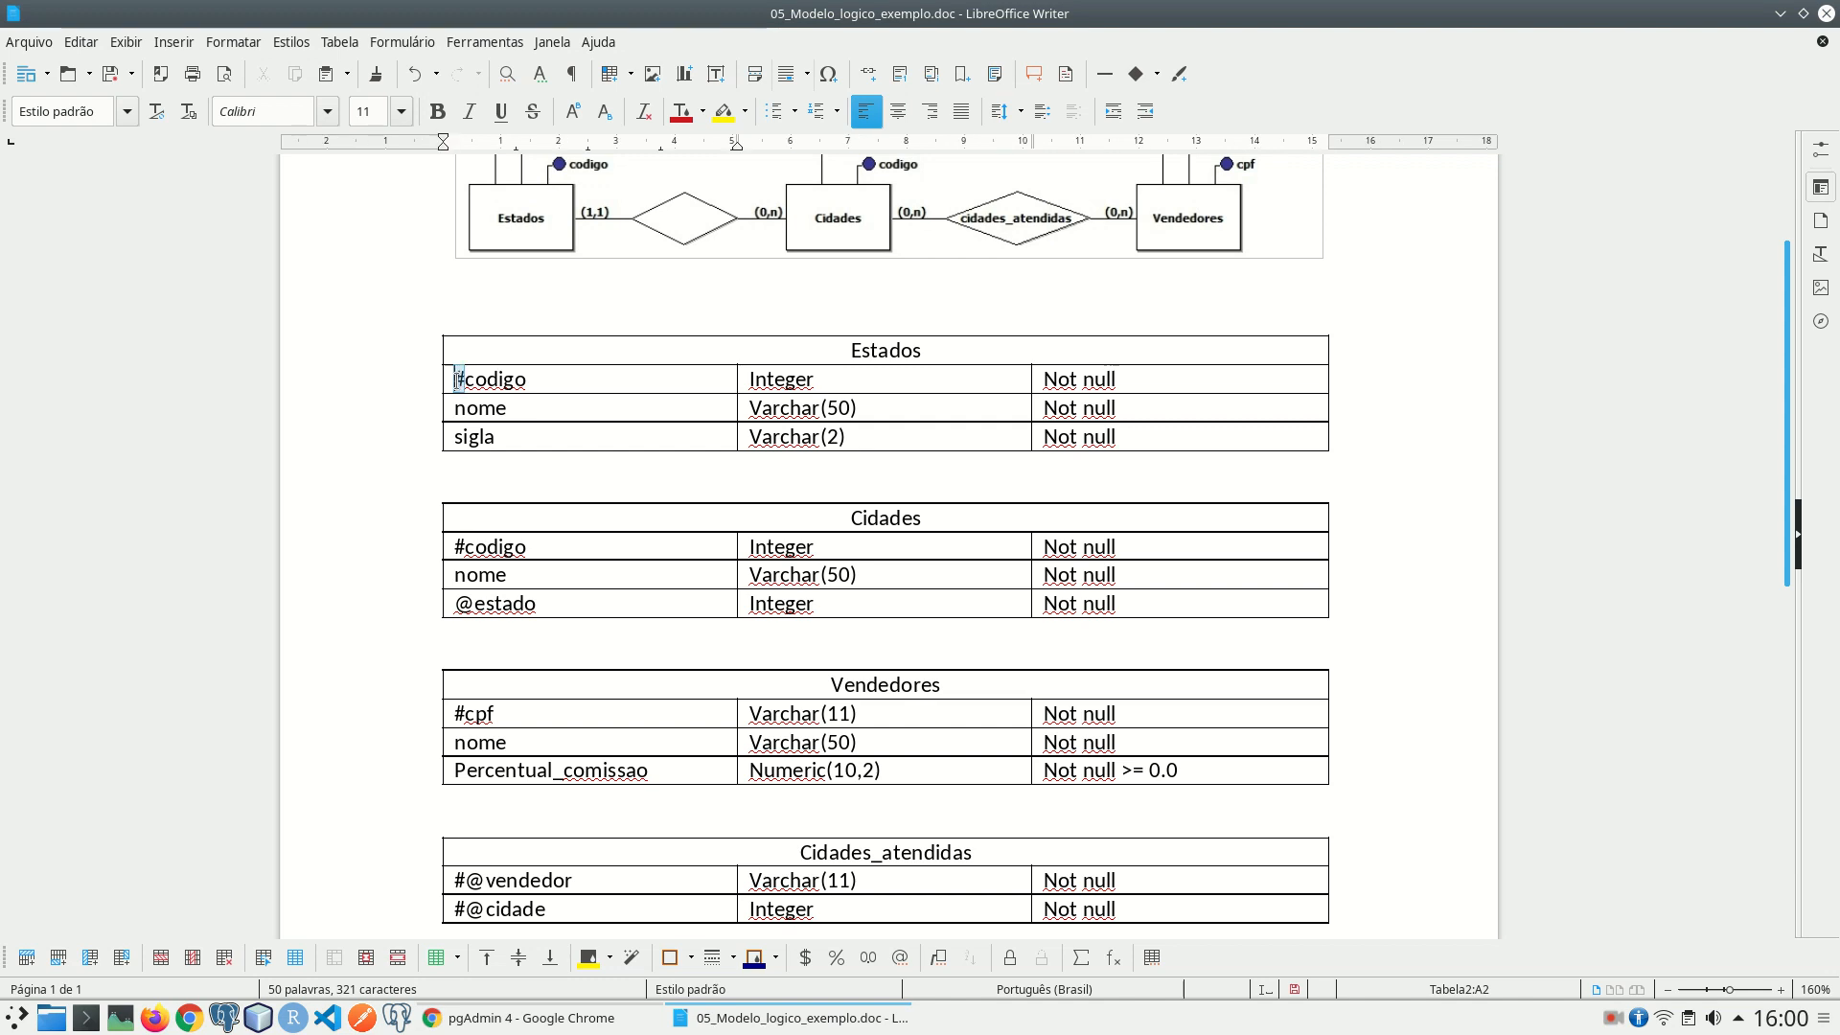
{"action": "scroll", "coordinate": [587, 501], "scroll_direction": "up", "scroll_amount": 5}
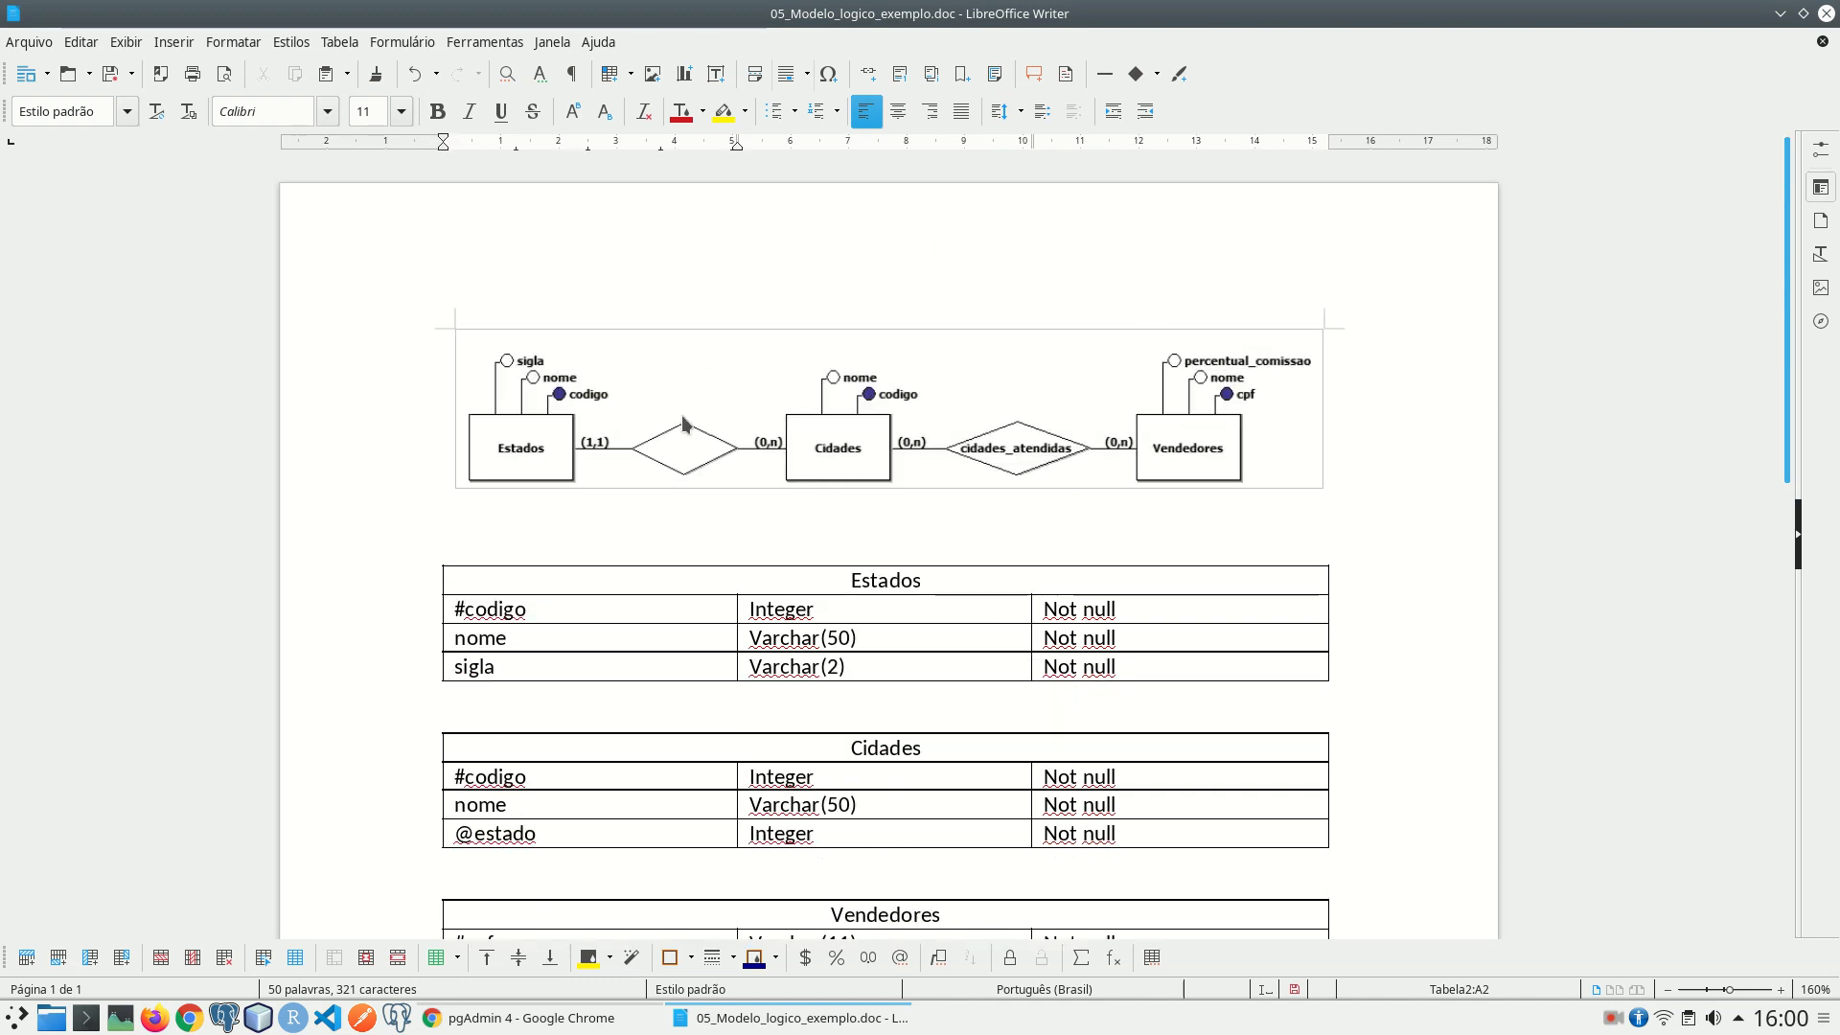
{"action": "key", "text": "alt+Tab"}
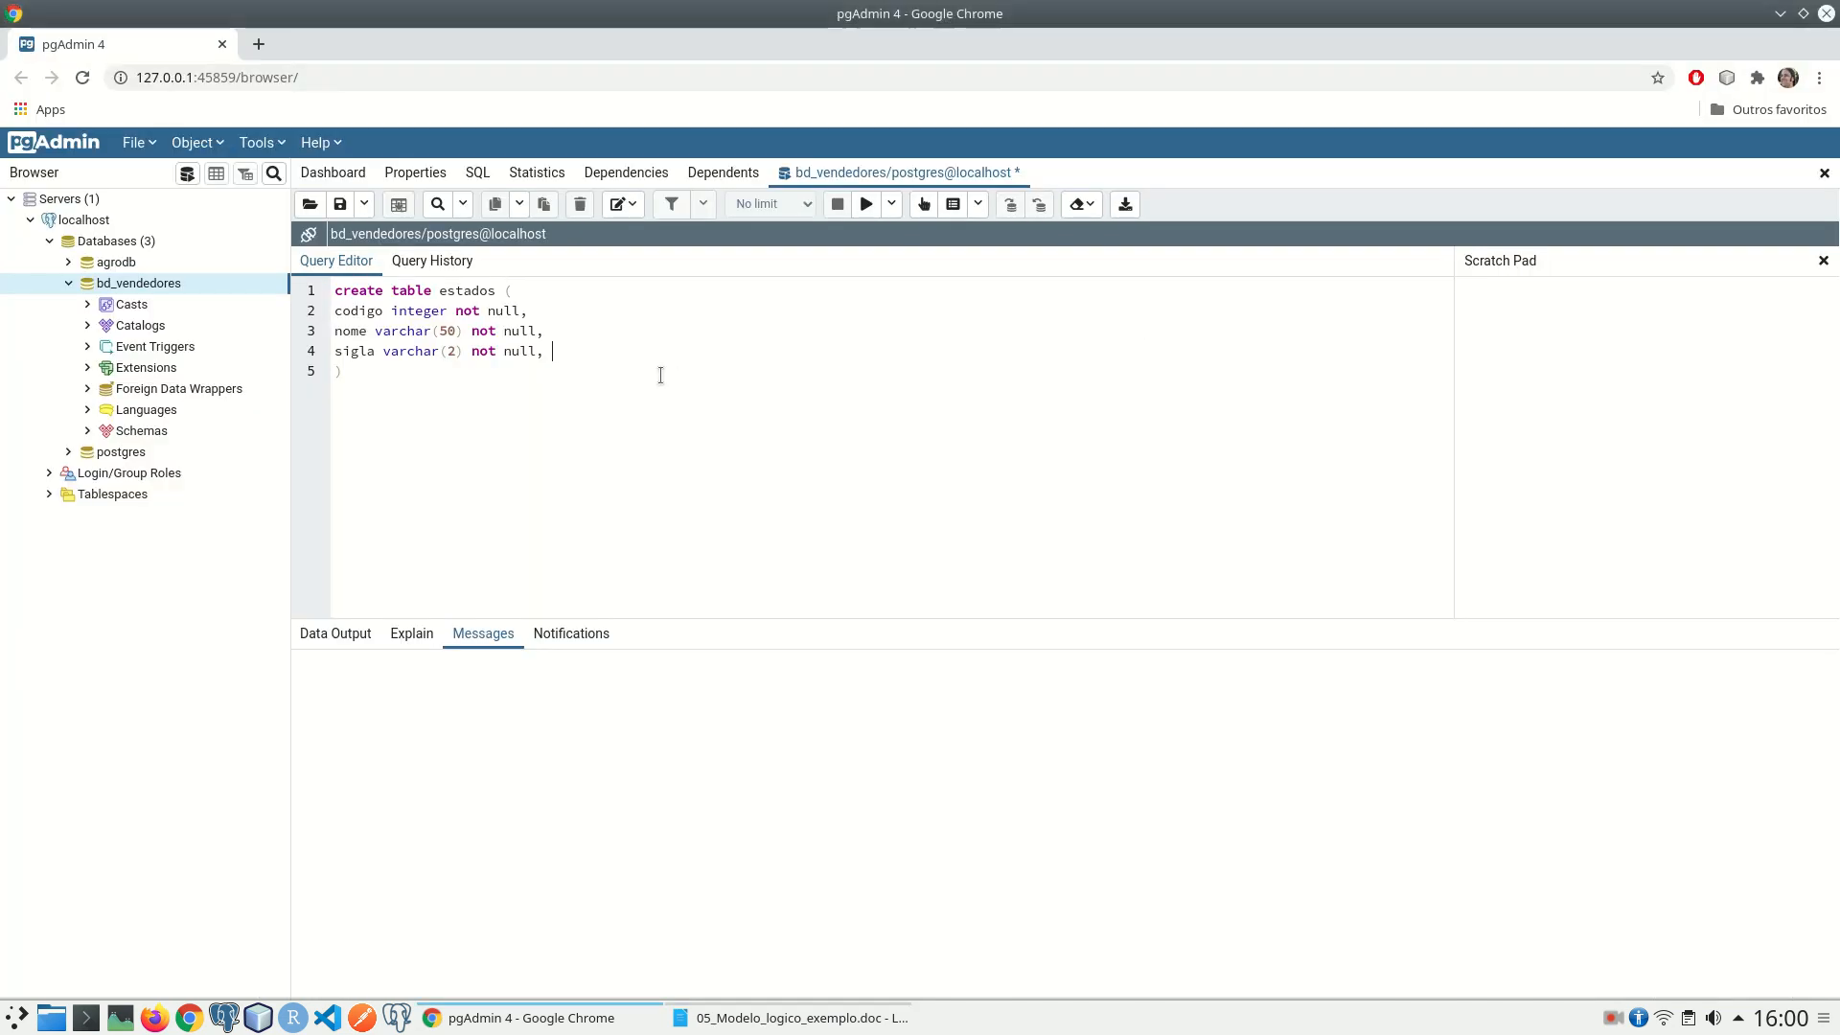
{"action": "key", "text": "Return"}
{"action": "type", "text": "primary key (codigo"}
{"action": "key", "text": "Down"}
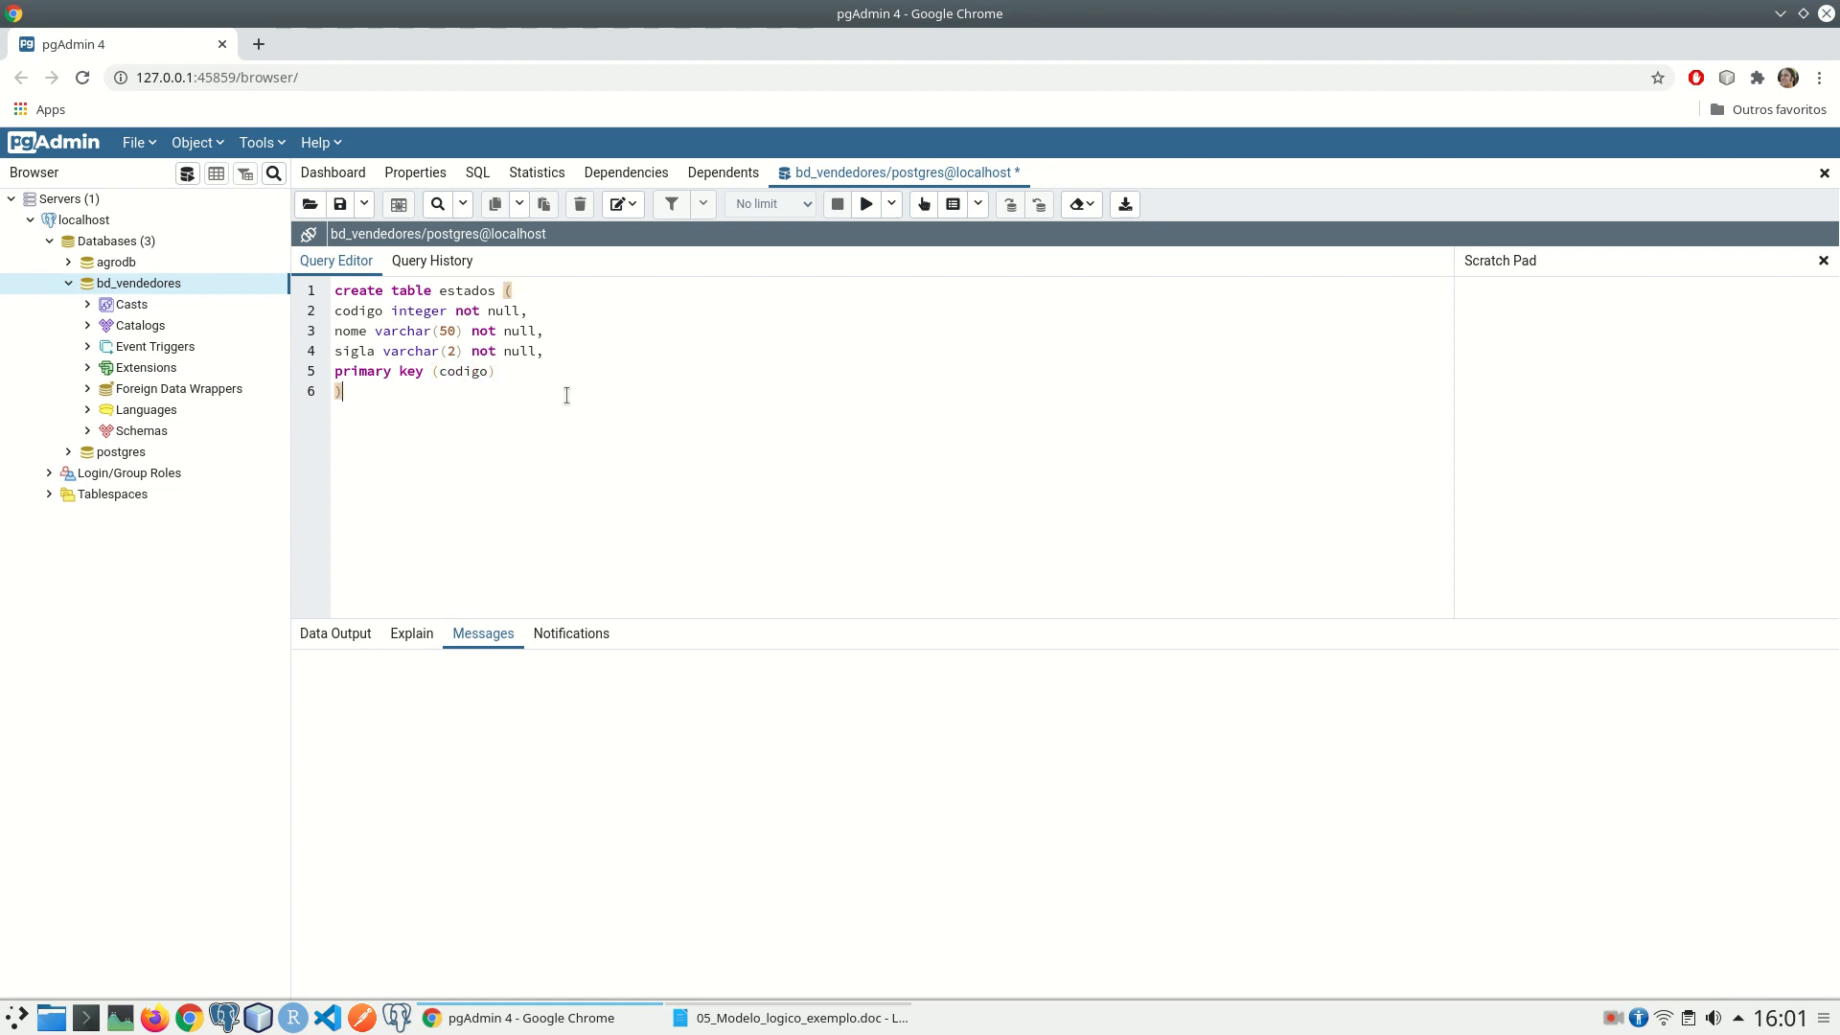
{"action": "key", "text": "BackSpace"}
{"action": "key", "text": "End"}
{"action": "type", "text": ";"}
{"action": "left_click", "coordinate": [865, 205]}
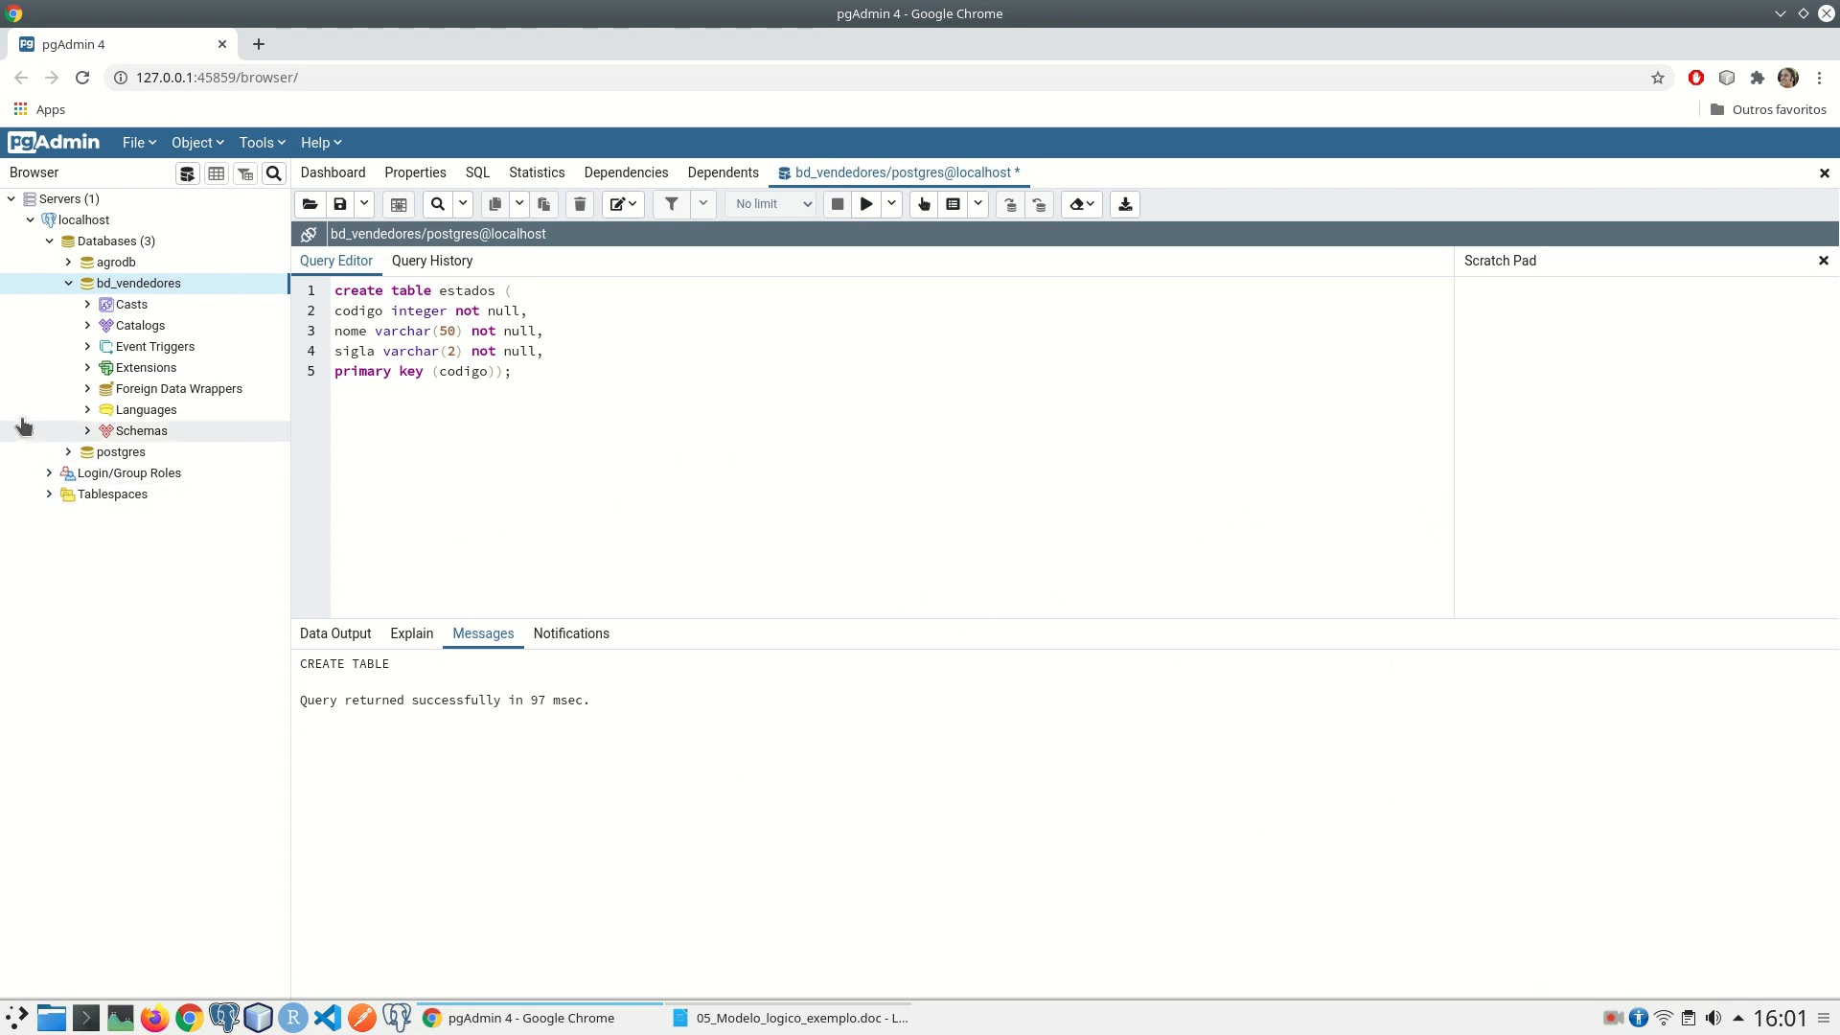
Step: Find the estados table in the public schema of bd_vendedores and open all its rows for viewing and editing
{"action": "left_click", "coordinate": [88, 431]}
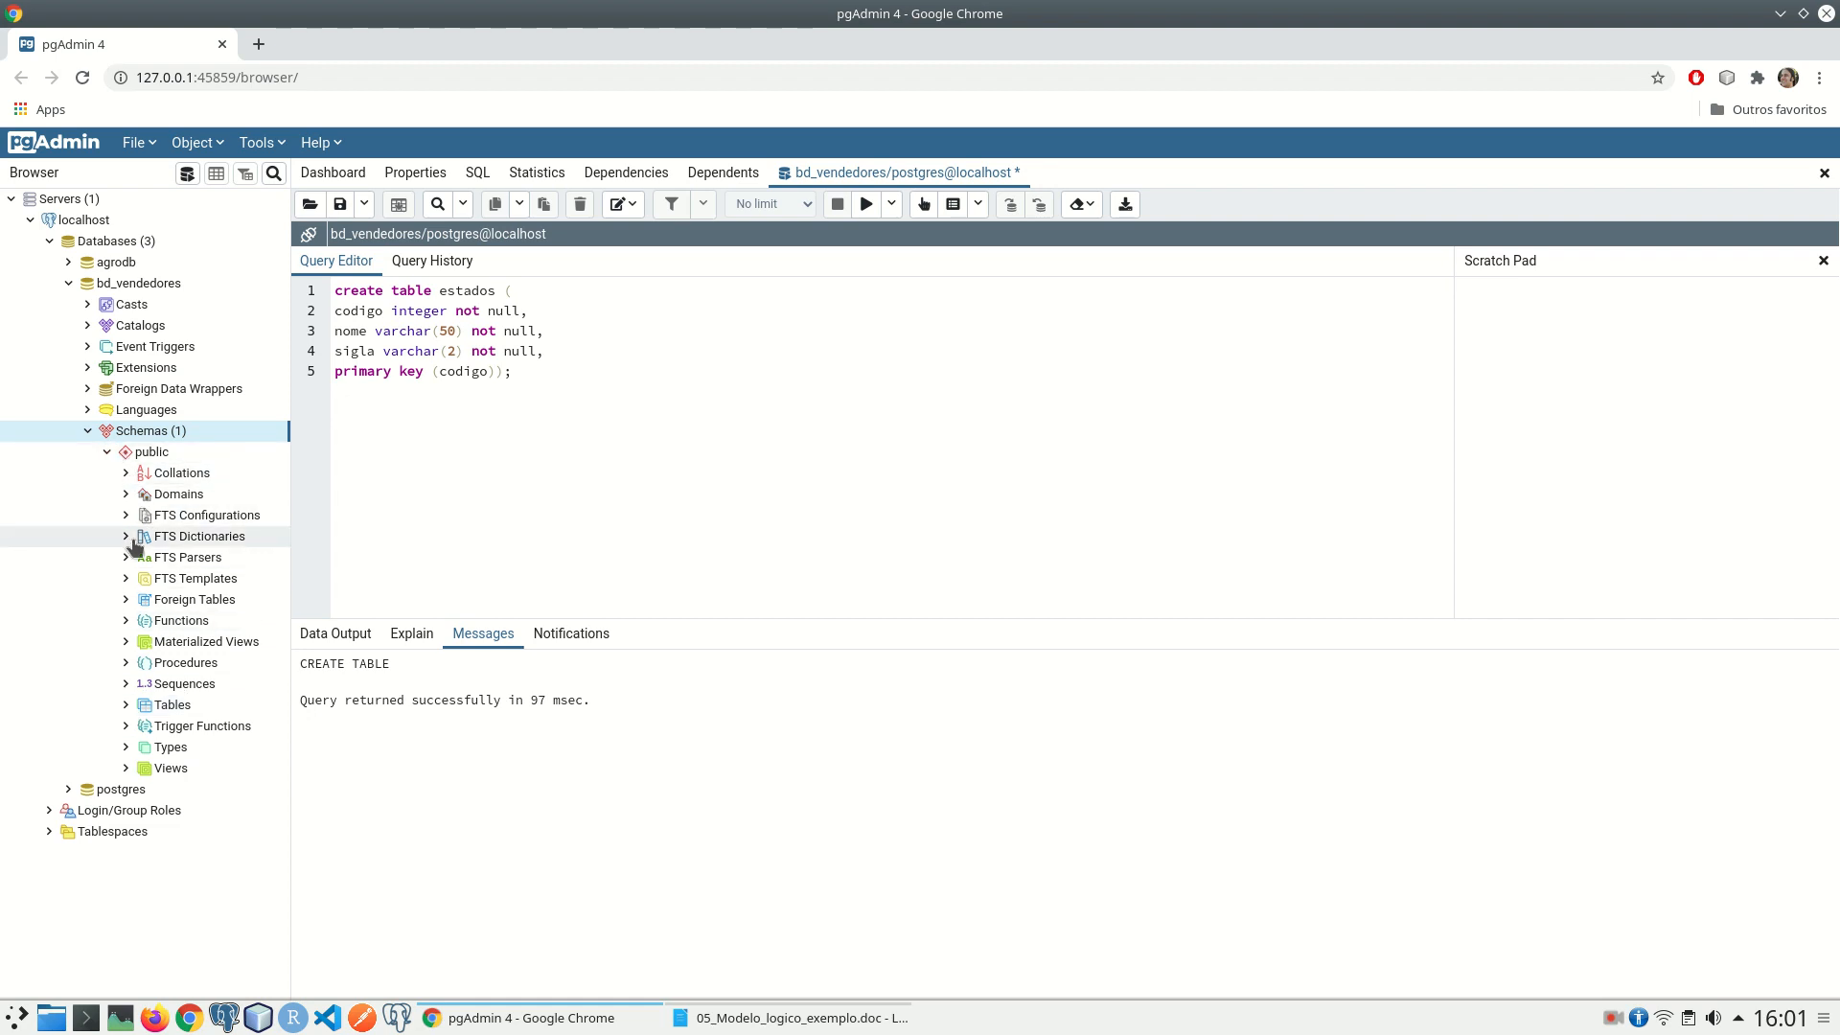
{"action": "left_click", "coordinate": [126, 705]}
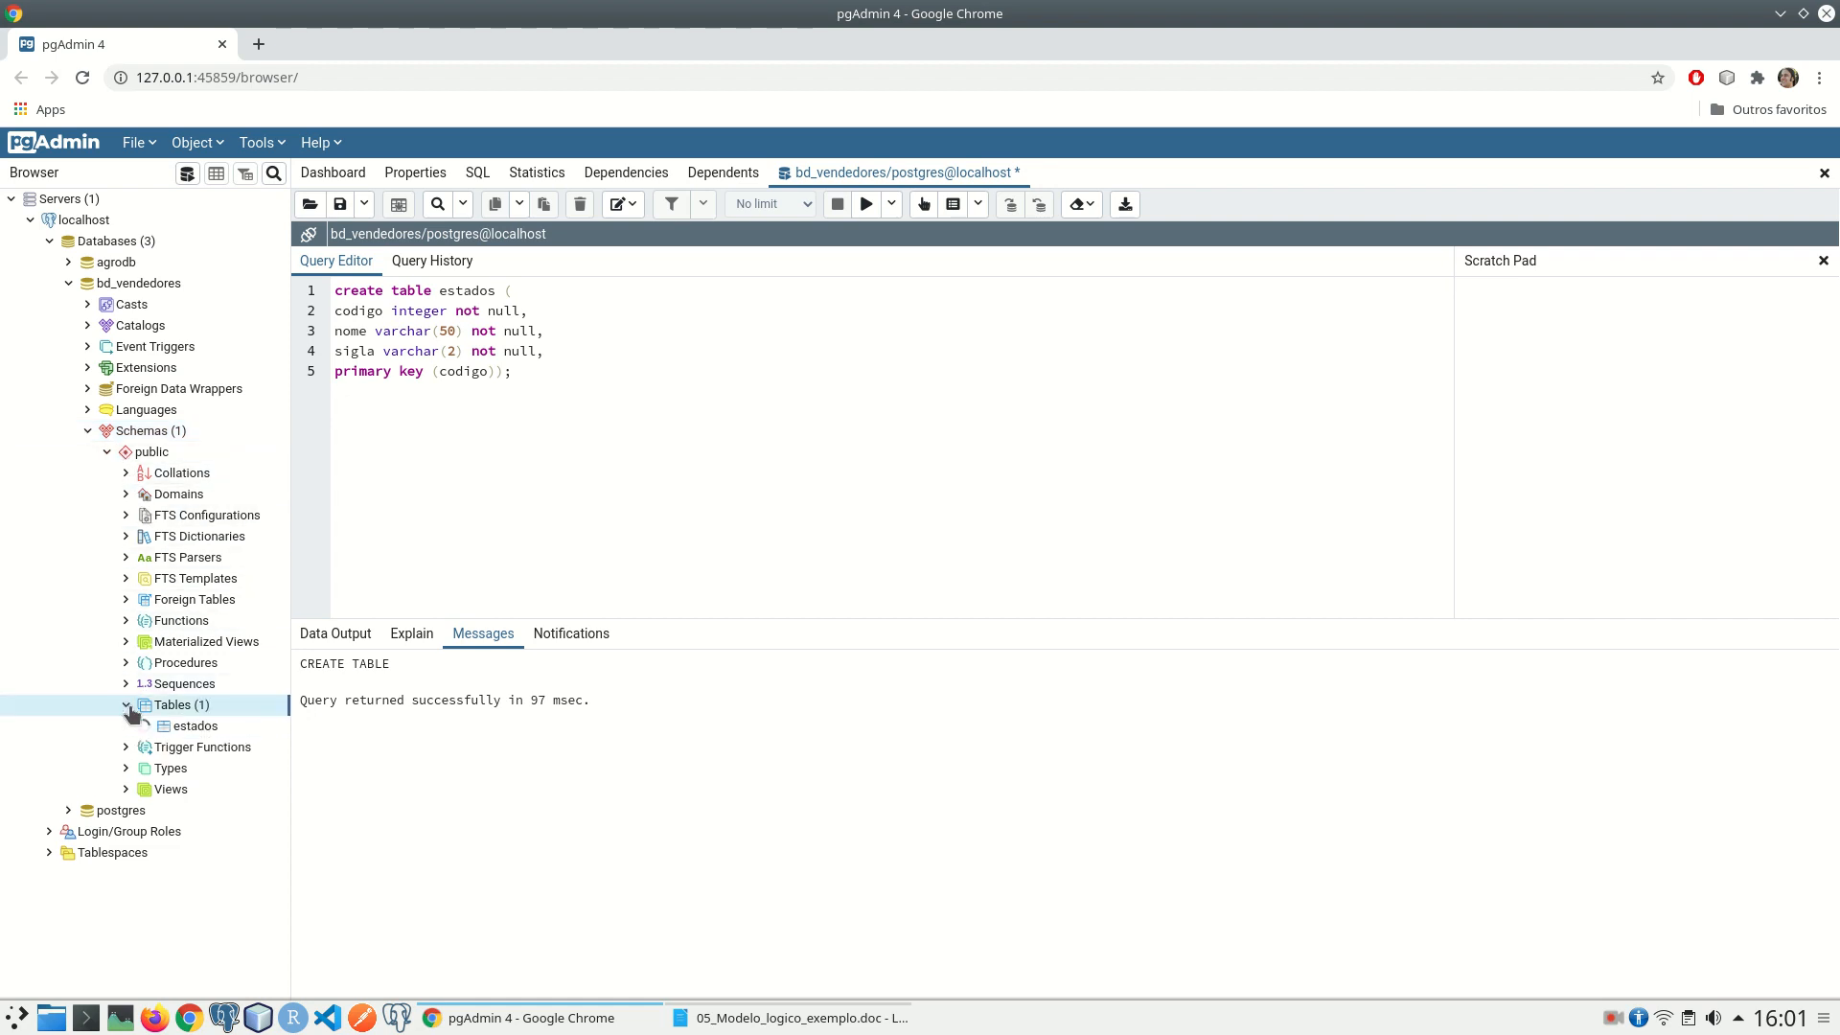
{"action": "left_click", "coordinate": [198, 732]}
{"action": "right_click", "coordinate": [199, 731]}
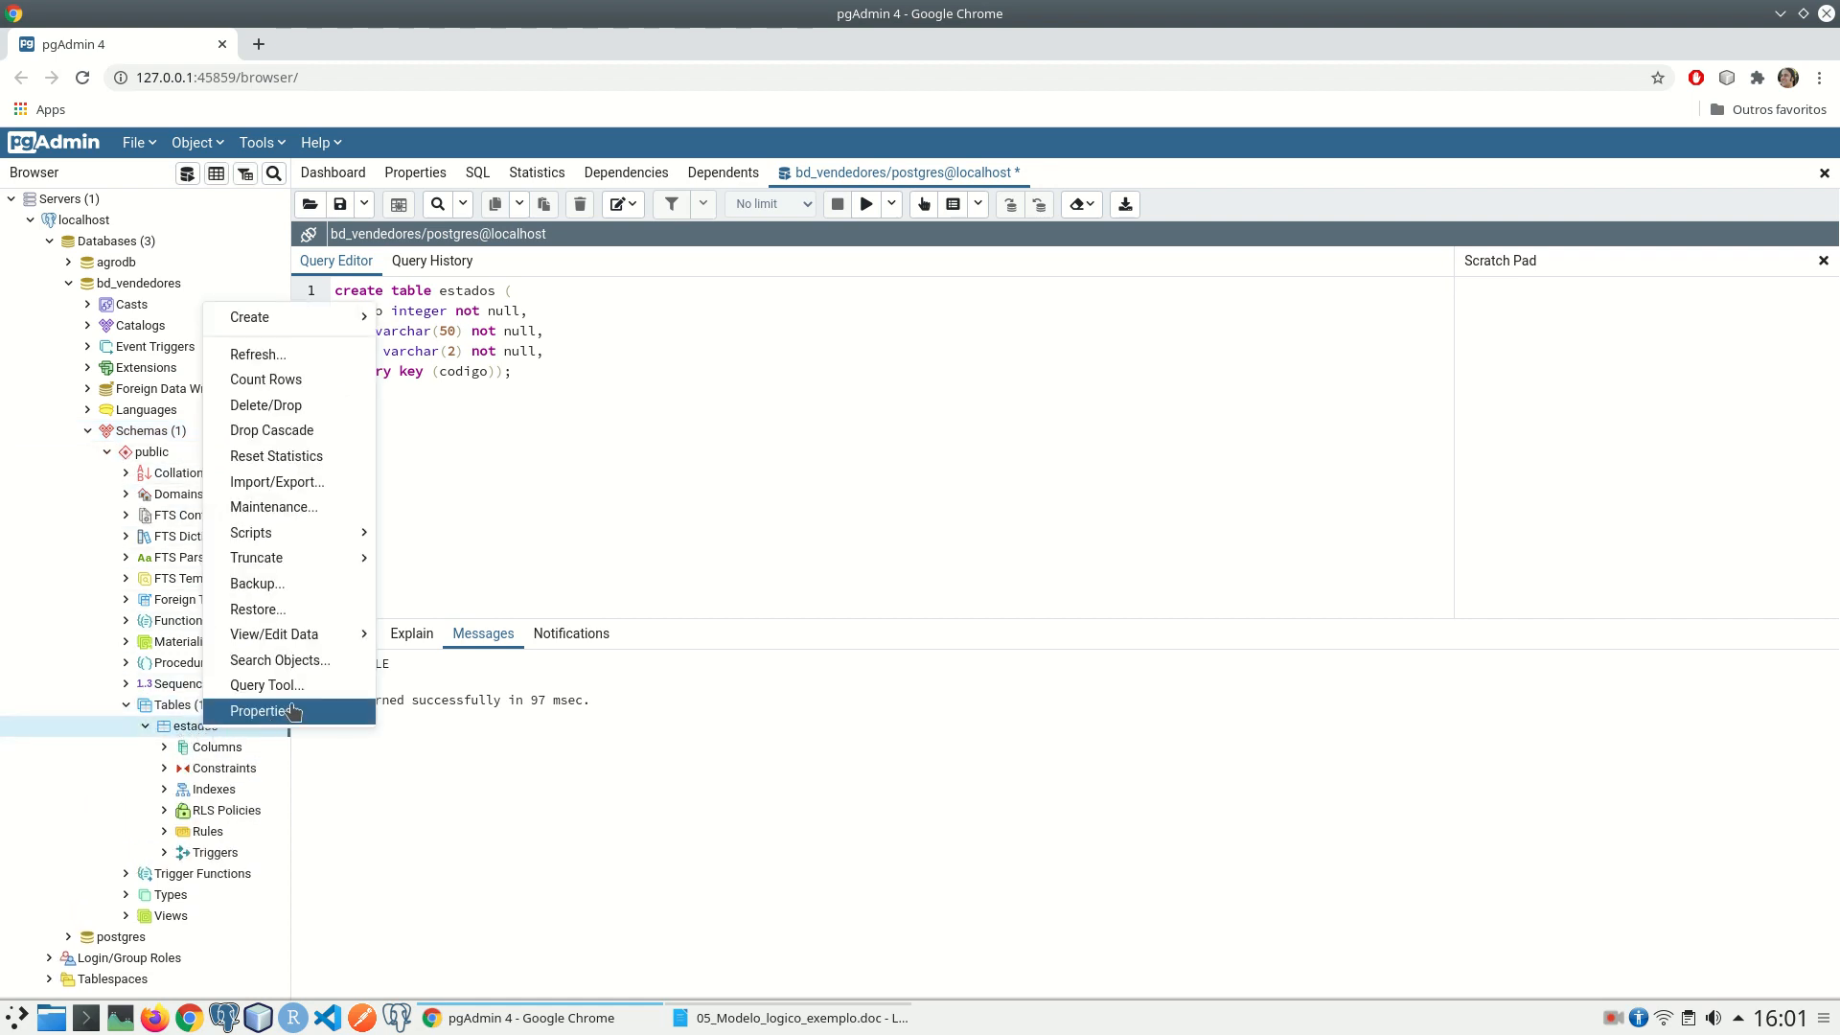
{"action": "mouse_move", "coordinate": [305, 641]}
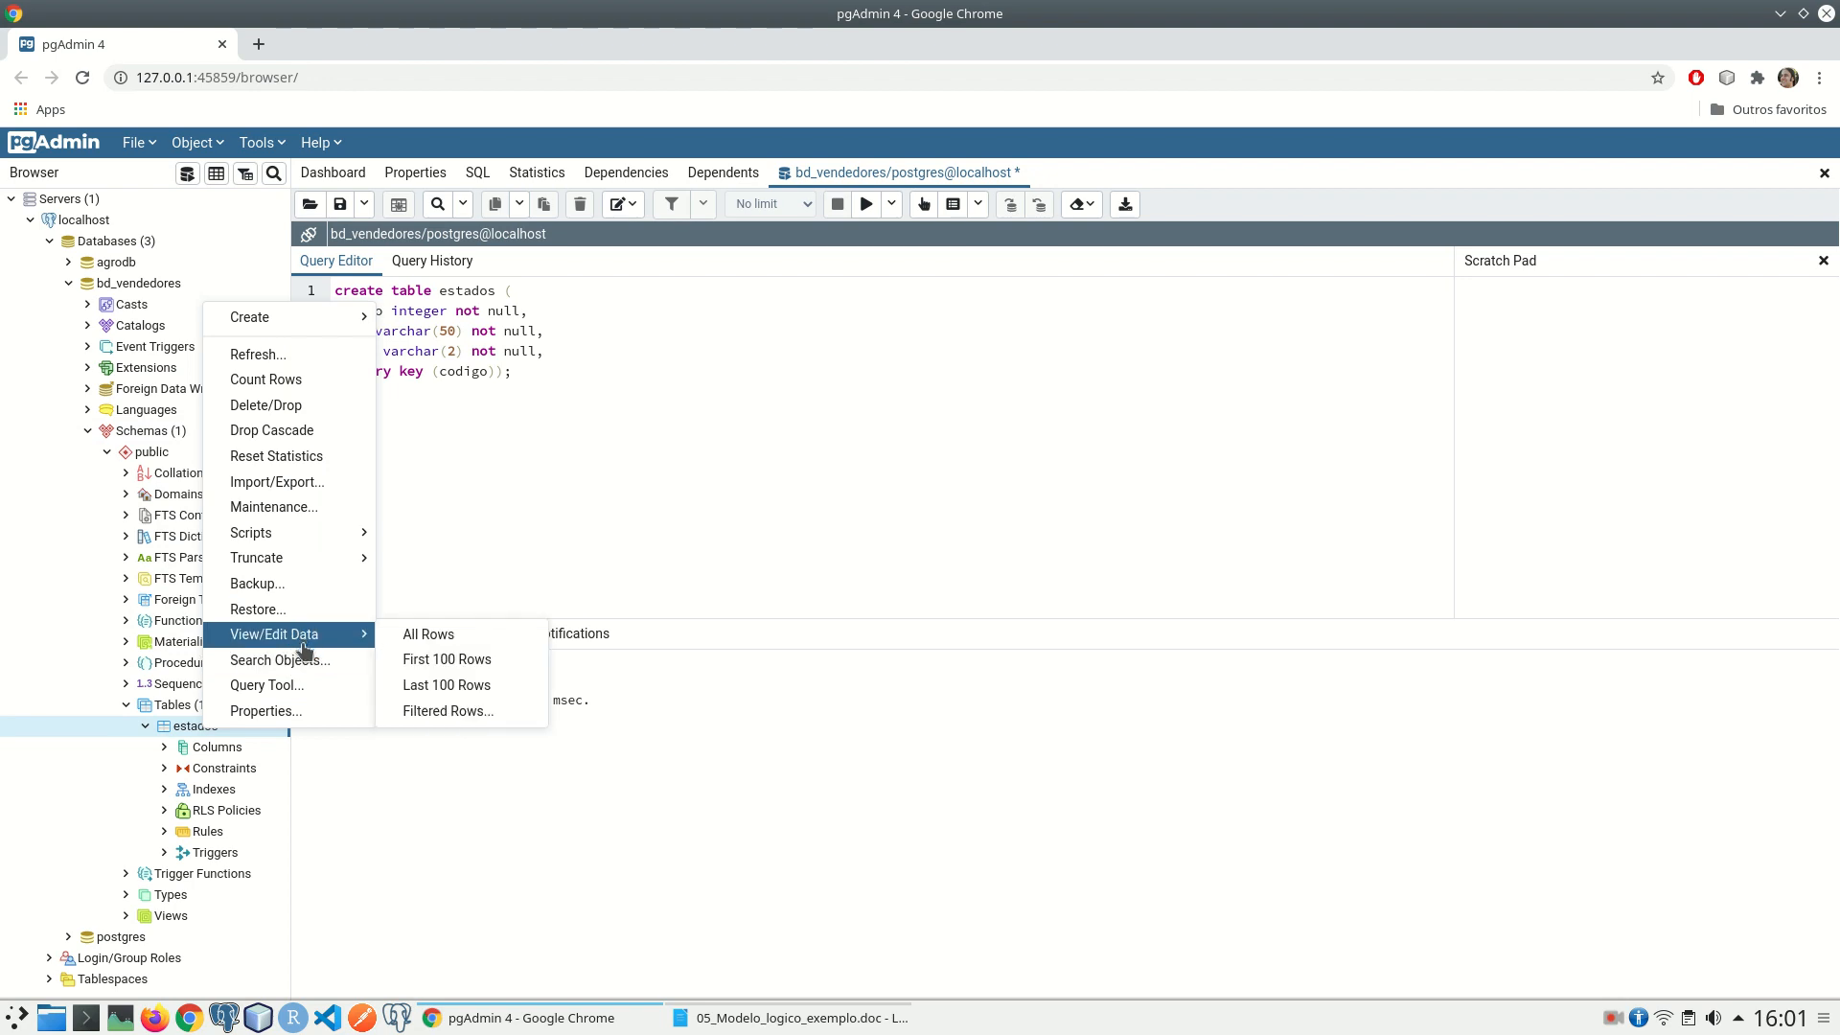
{"action": "left_click", "coordinate": [407, 640]}
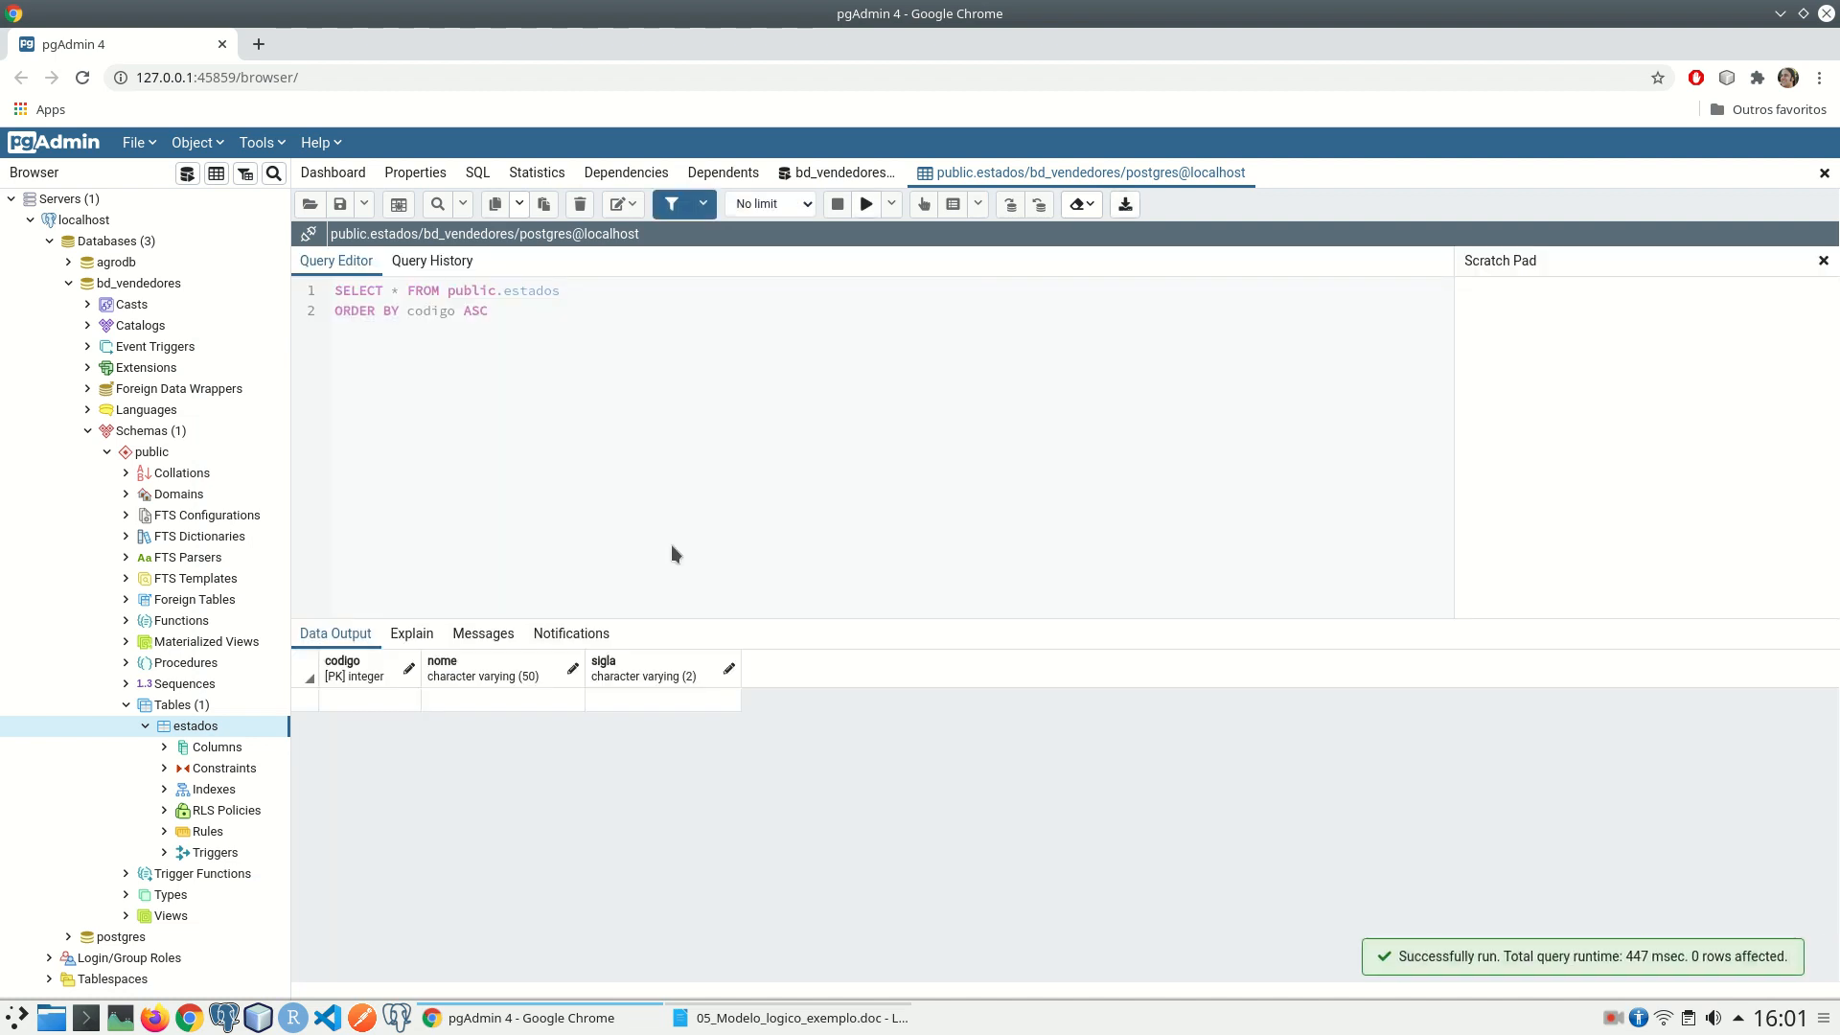
Step: Enter a new estados row with codigo 1 and nome Rio Grande do Sul
{"action": "left_click", "coordinate": [357, 694]}
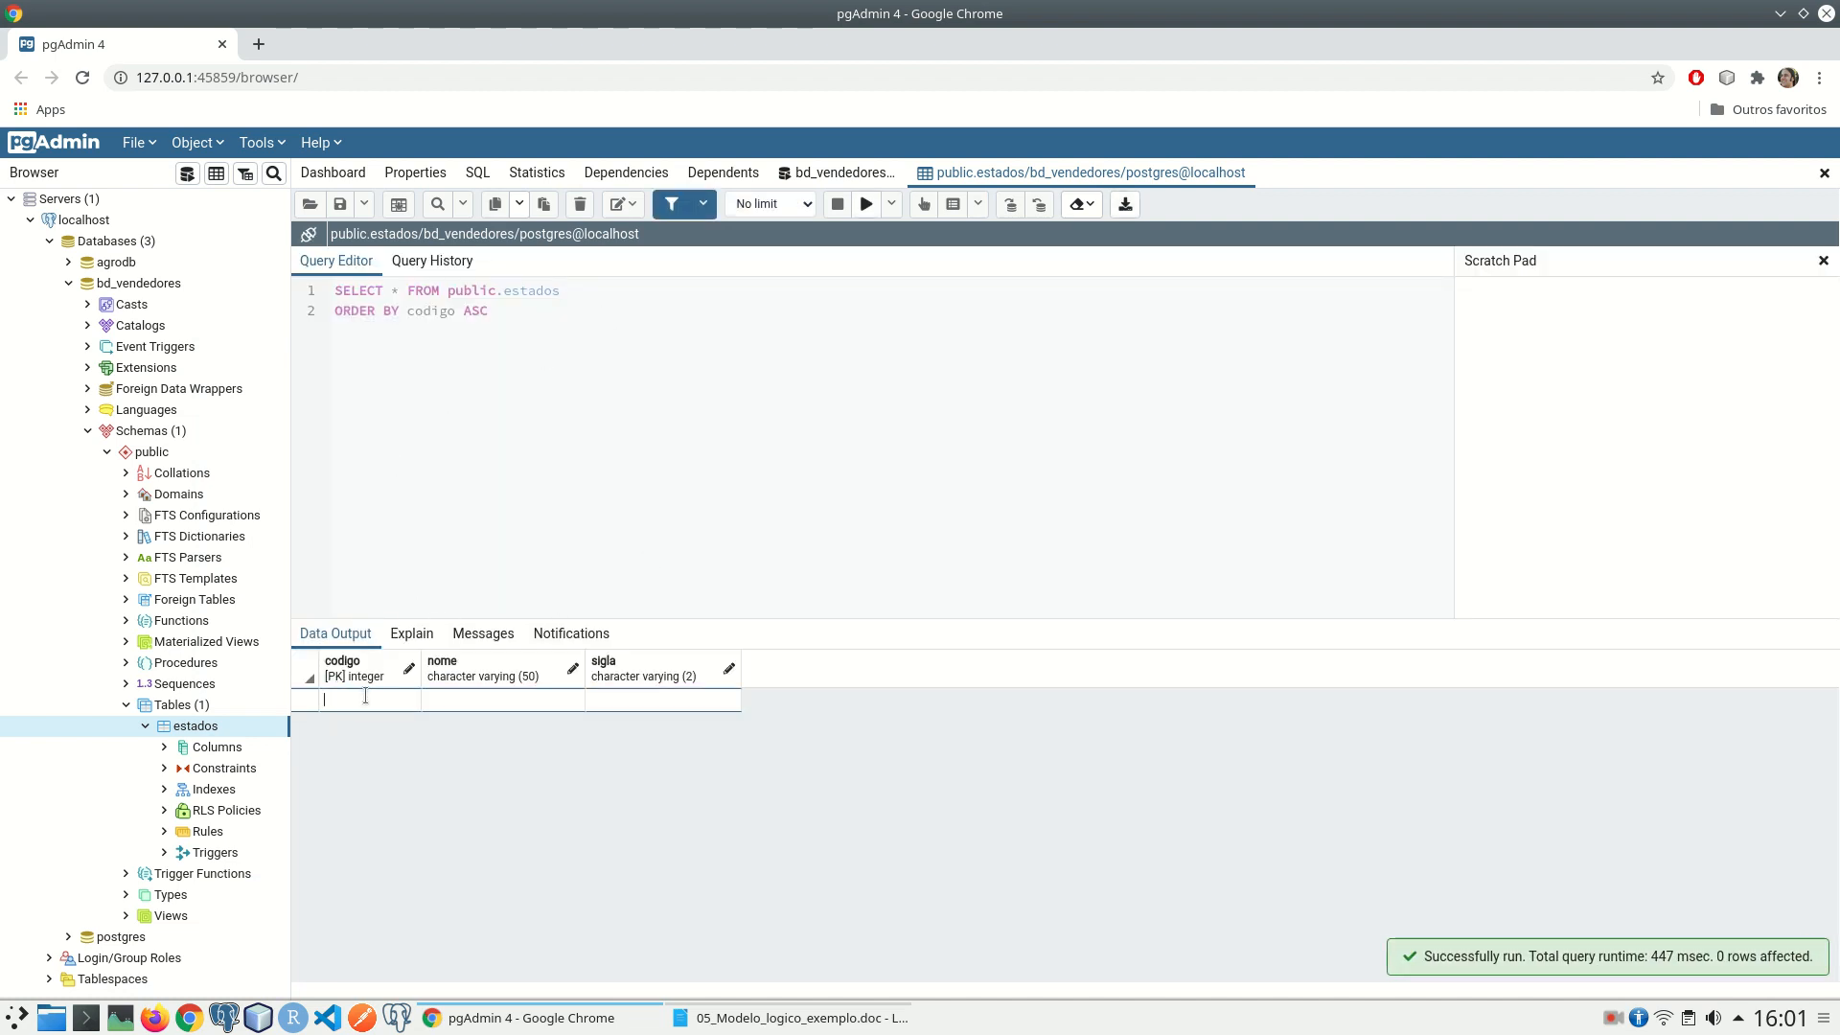
{"action": "left_click", "coordinate": [441, 699]}
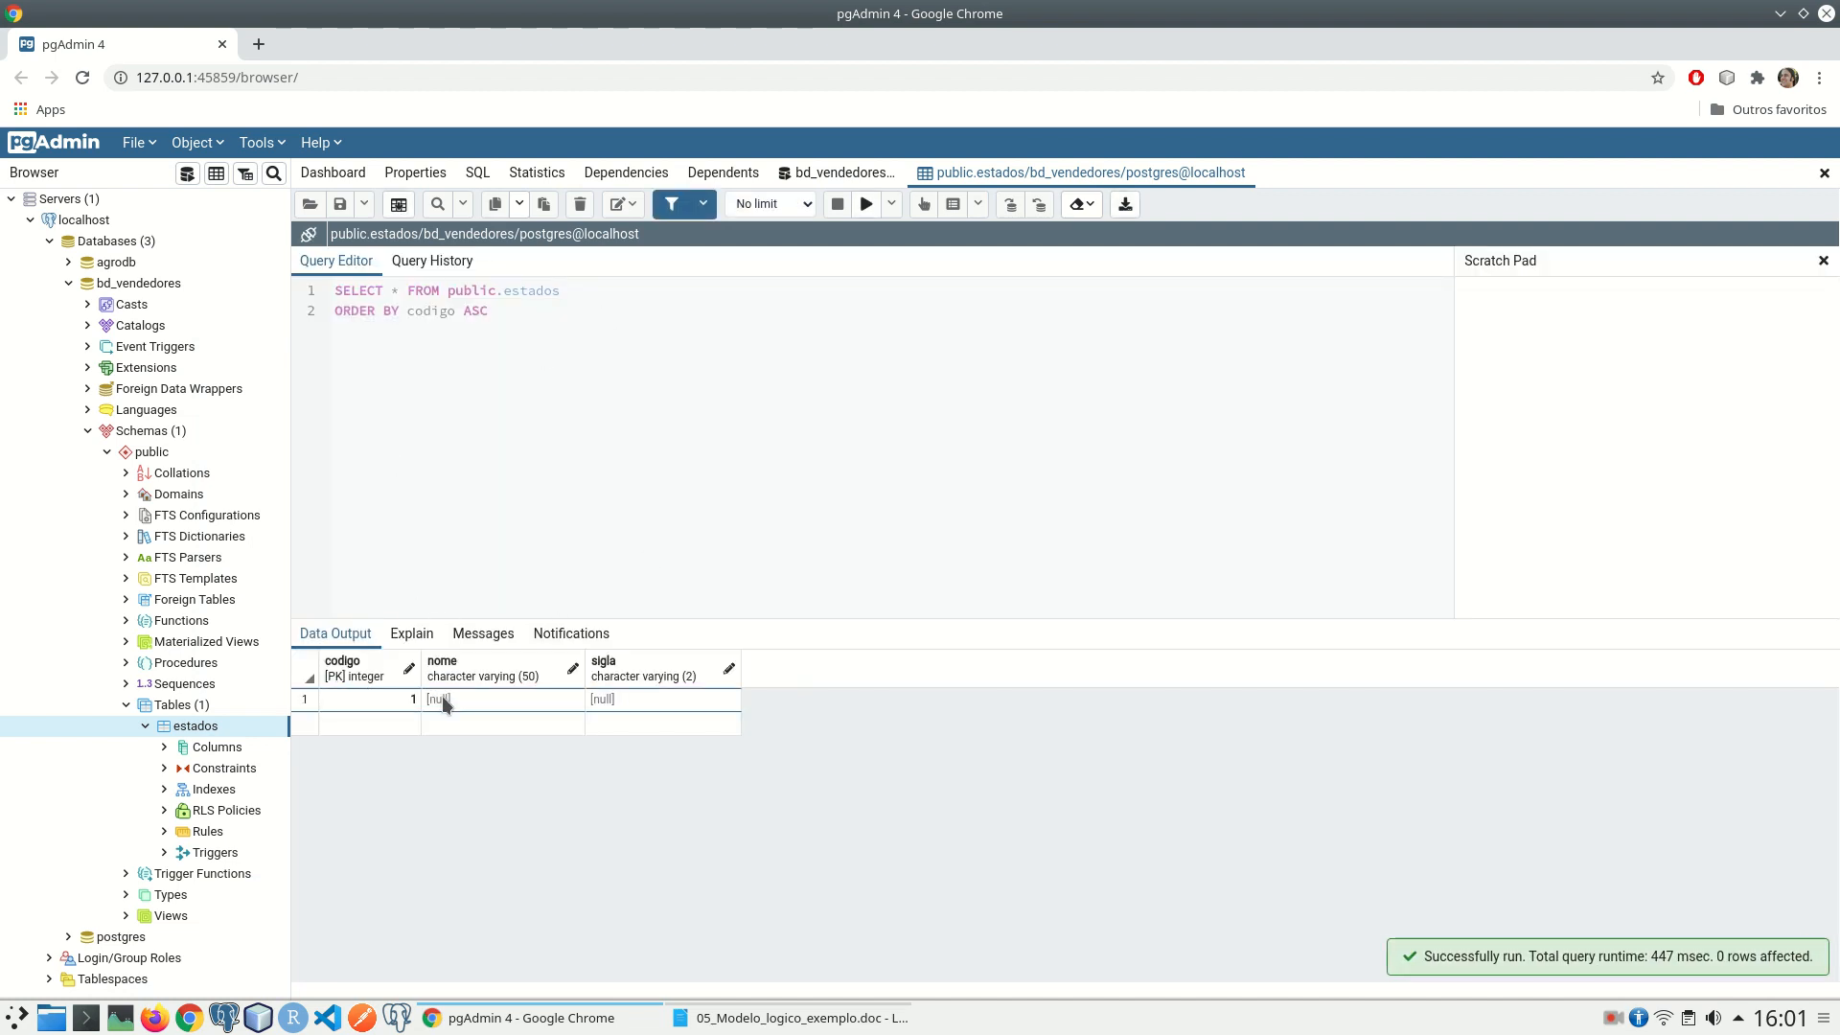
{"action": "left_click", "coordinate": [441, 699]}
{"action": "type", "text": "rio"}
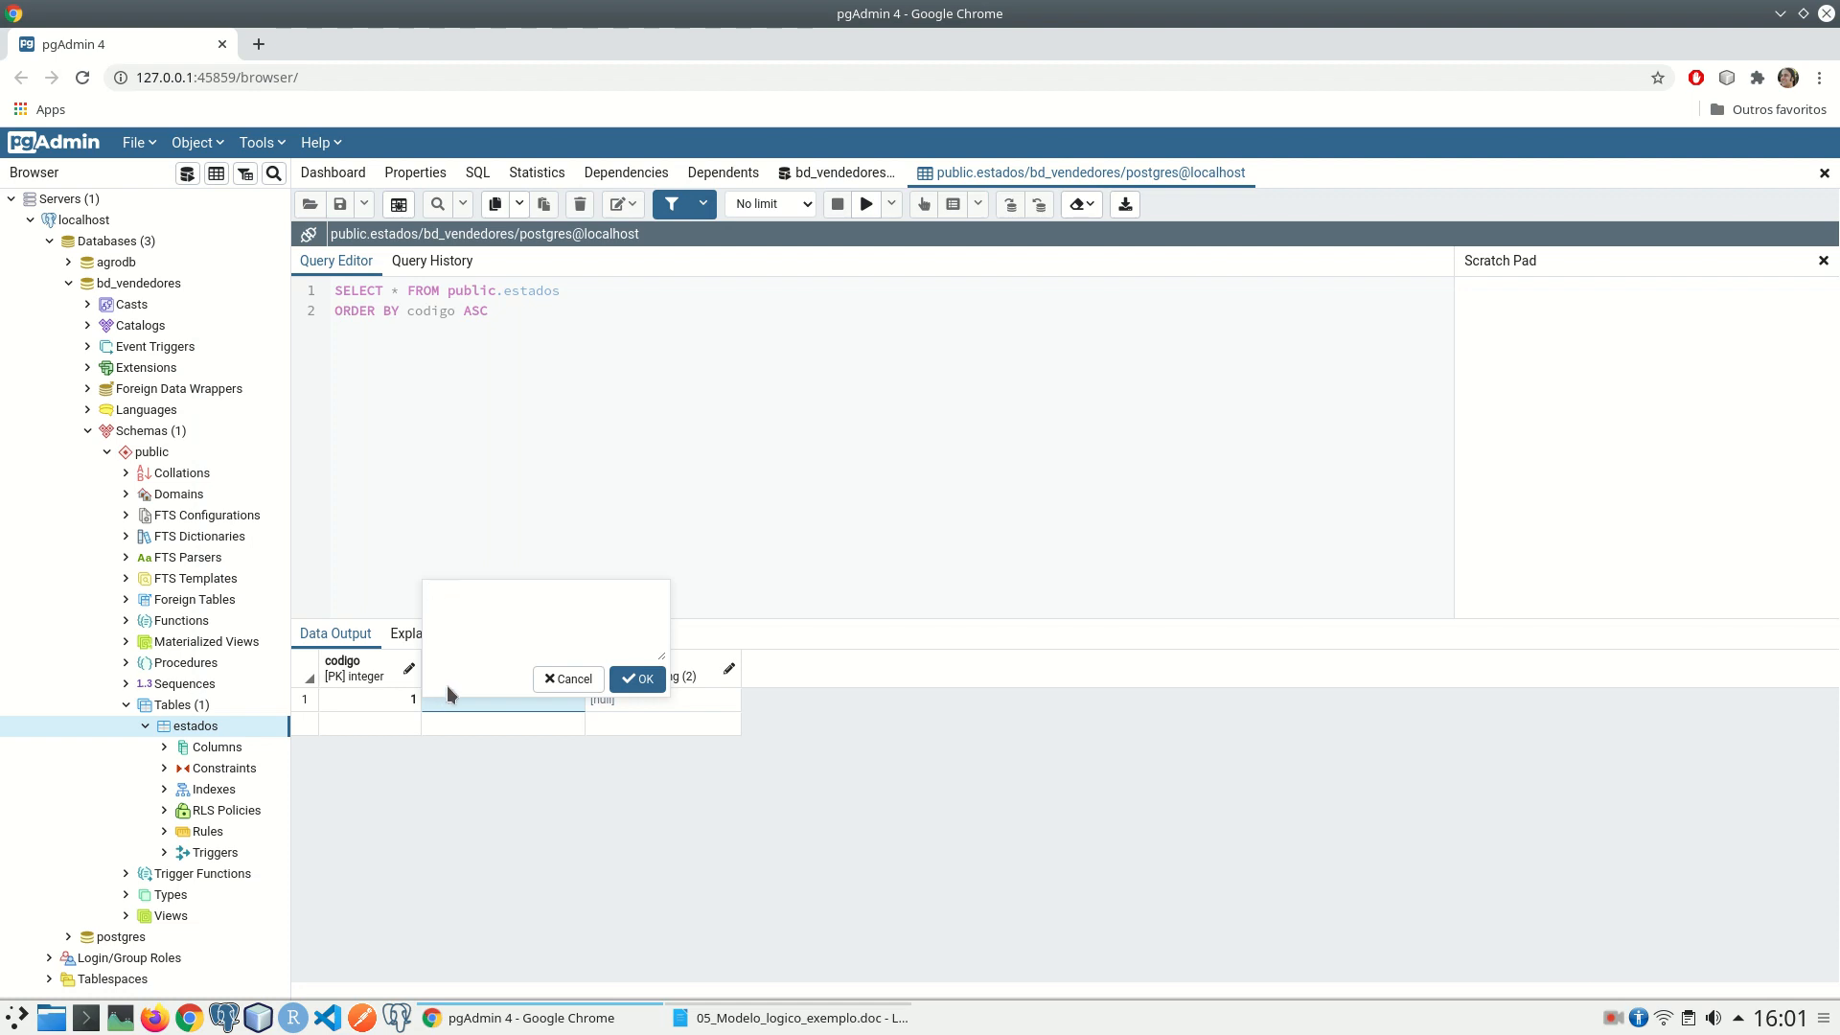
{"action": "key", "text": "BackSpace"}
{"action": "type", "text": "Rio Grande do Sul"}
{"action": "left_click", "coordinate": [638, 679]}
Step: Set the new row's sigla to RS and save the data changes
{"action": "left_click", "coordinate": [650, 698]}
{"action": "left_click", "coordinate": [642, 696]}
{"action": "type", "text": "RS"}
{"action": "left_click", "coordinate": [788, 682]}
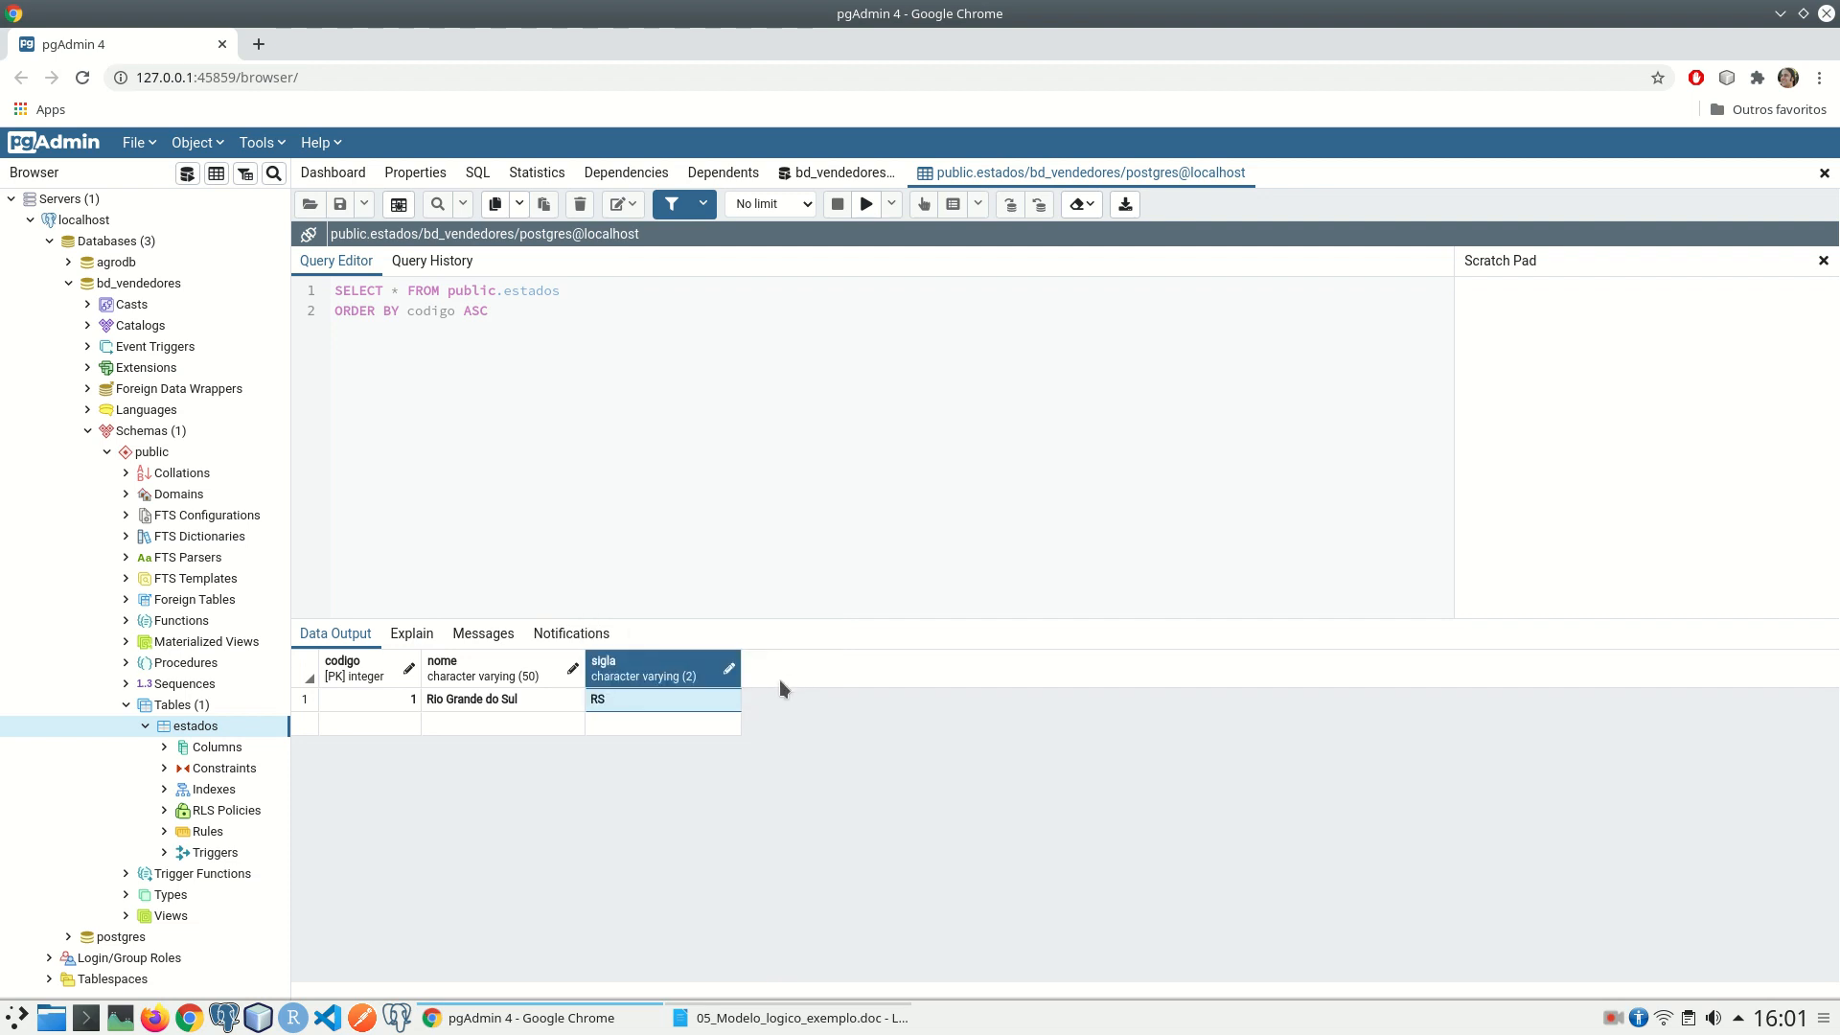
{"action": "left_click", "coordinate": [400, 207]}
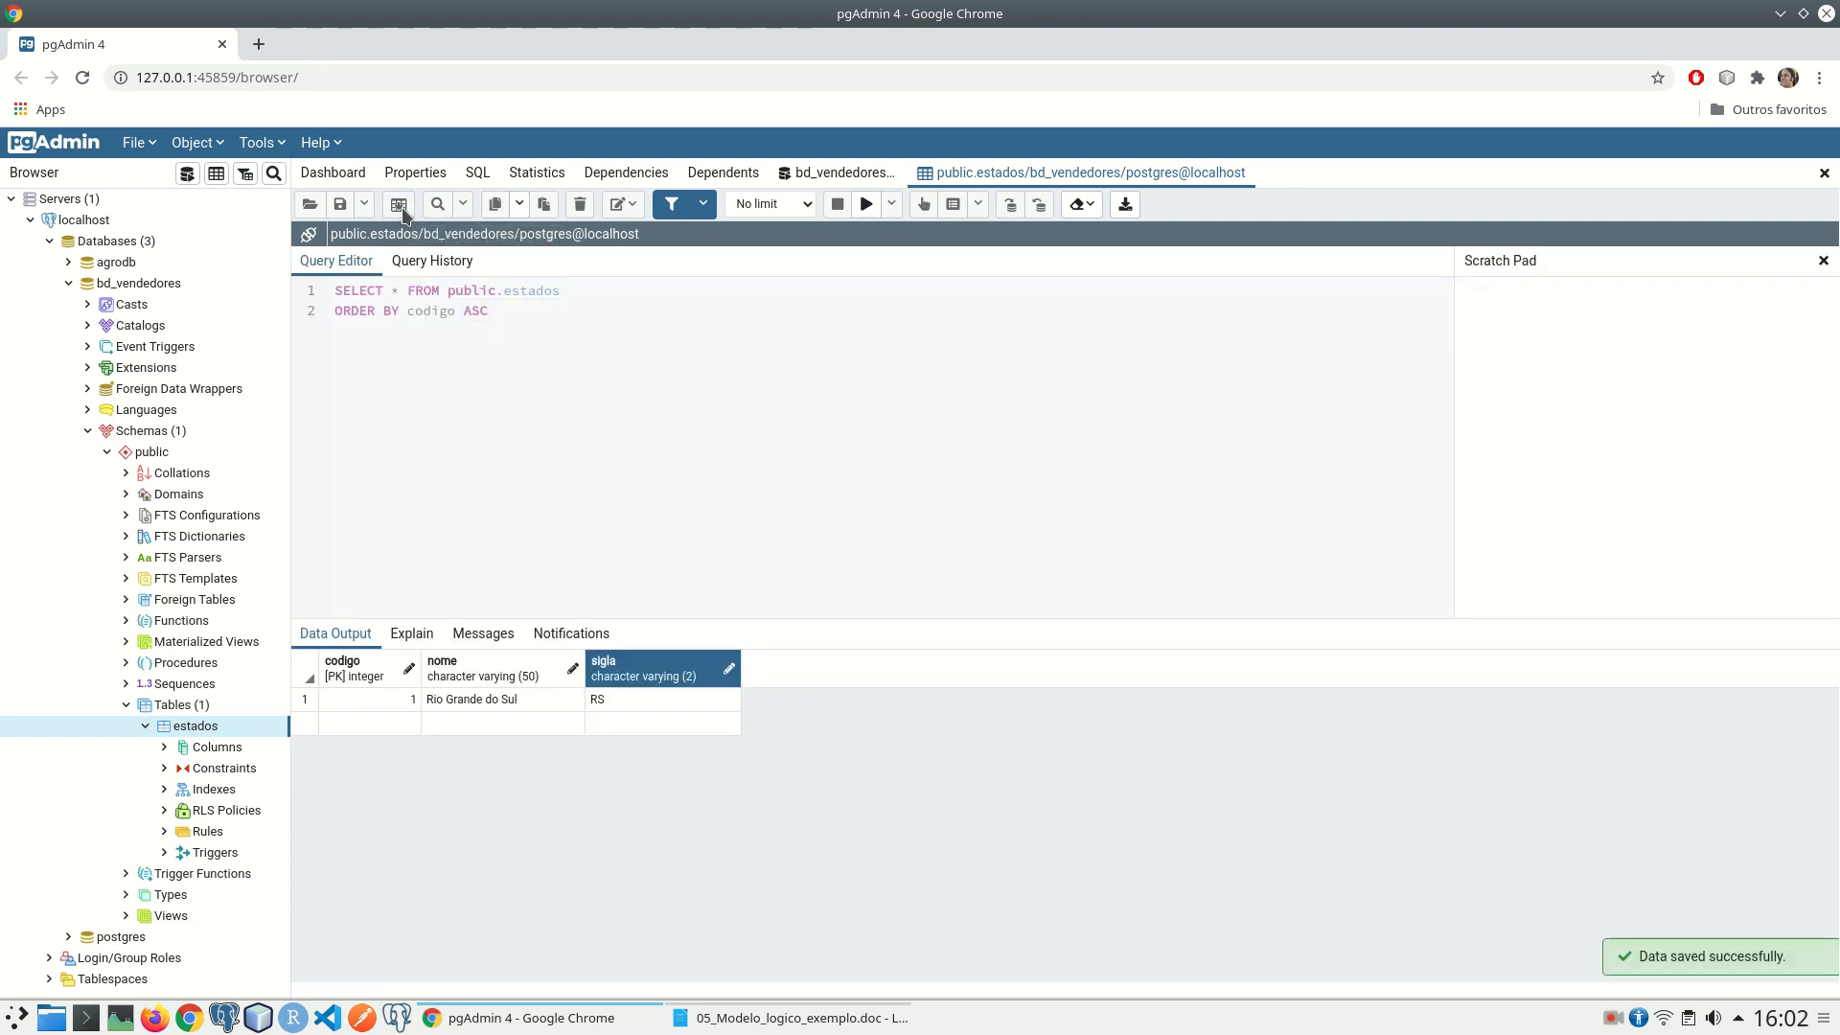
Step: View all rows of the estados table again to check the saved record, and close the table's data views
{"action": "right_click", "coordinate": [197, 729]}
{"action": "mouse_move", "coordinate": [351, 642]}
{"action": "left_click", "coordinate": [409, 642]}
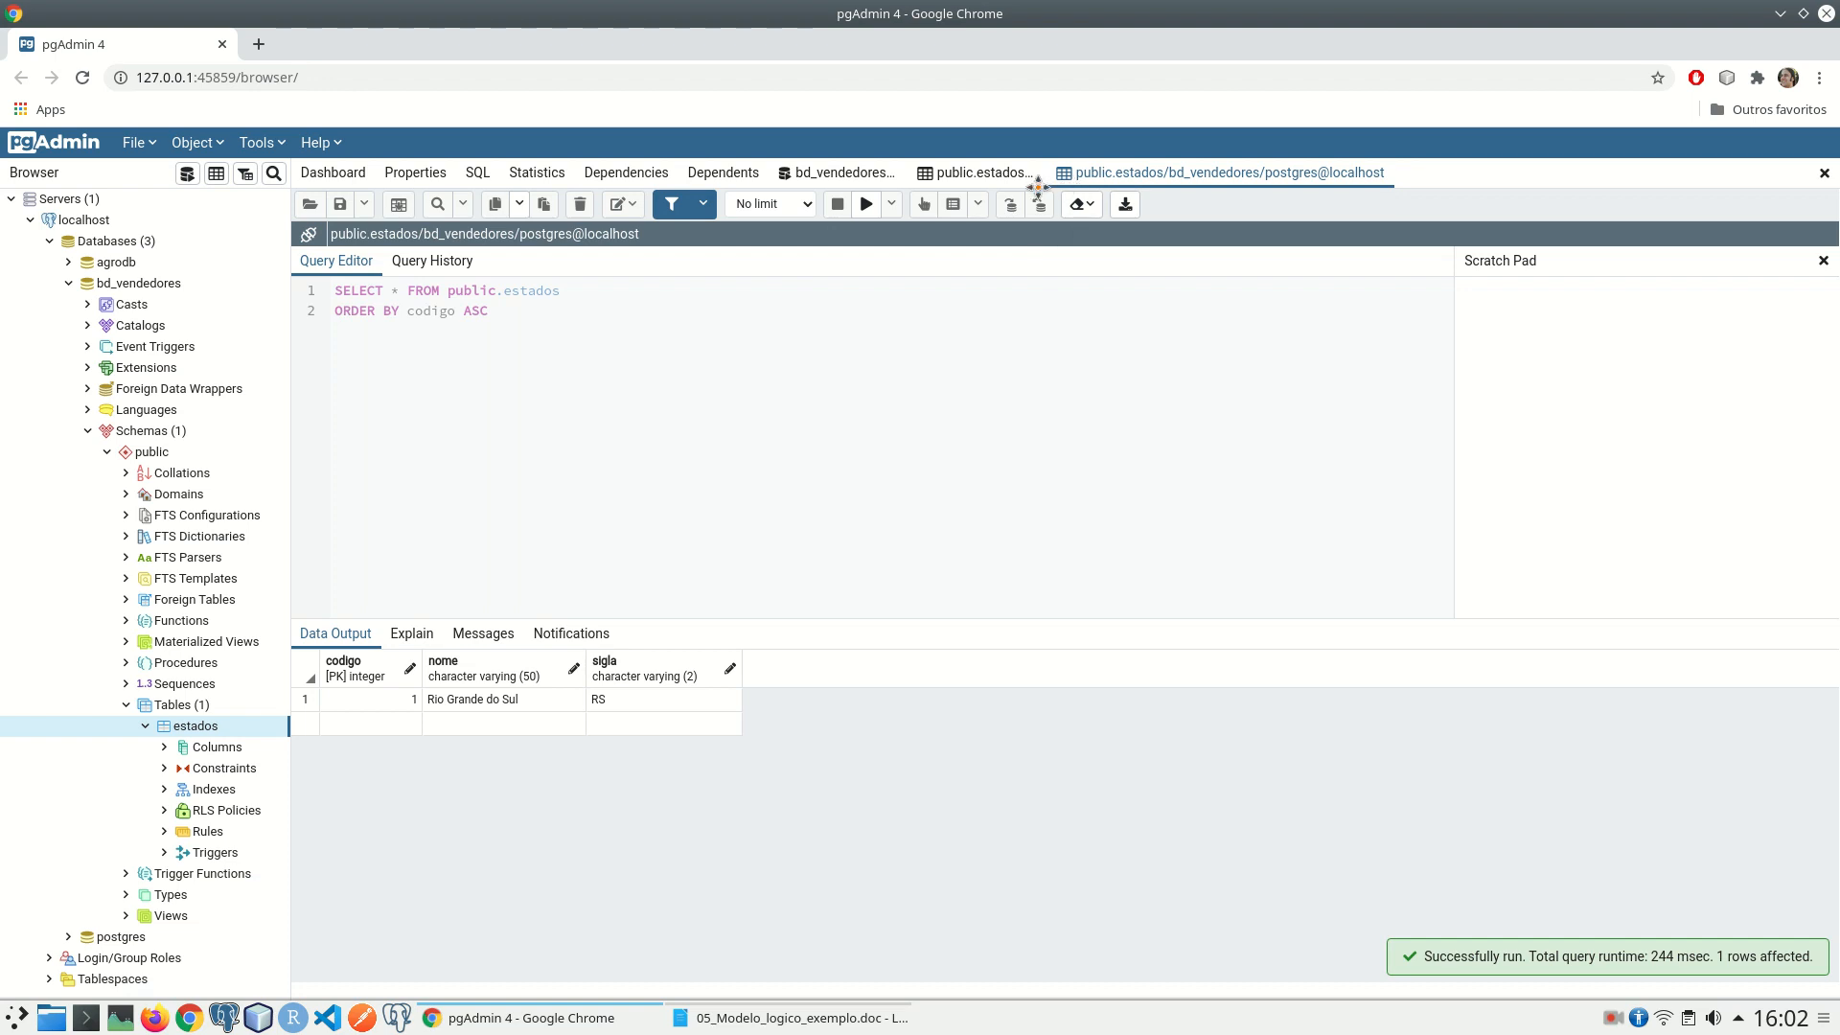
{"action": "left_click", "coordinate": [1824, 176]}
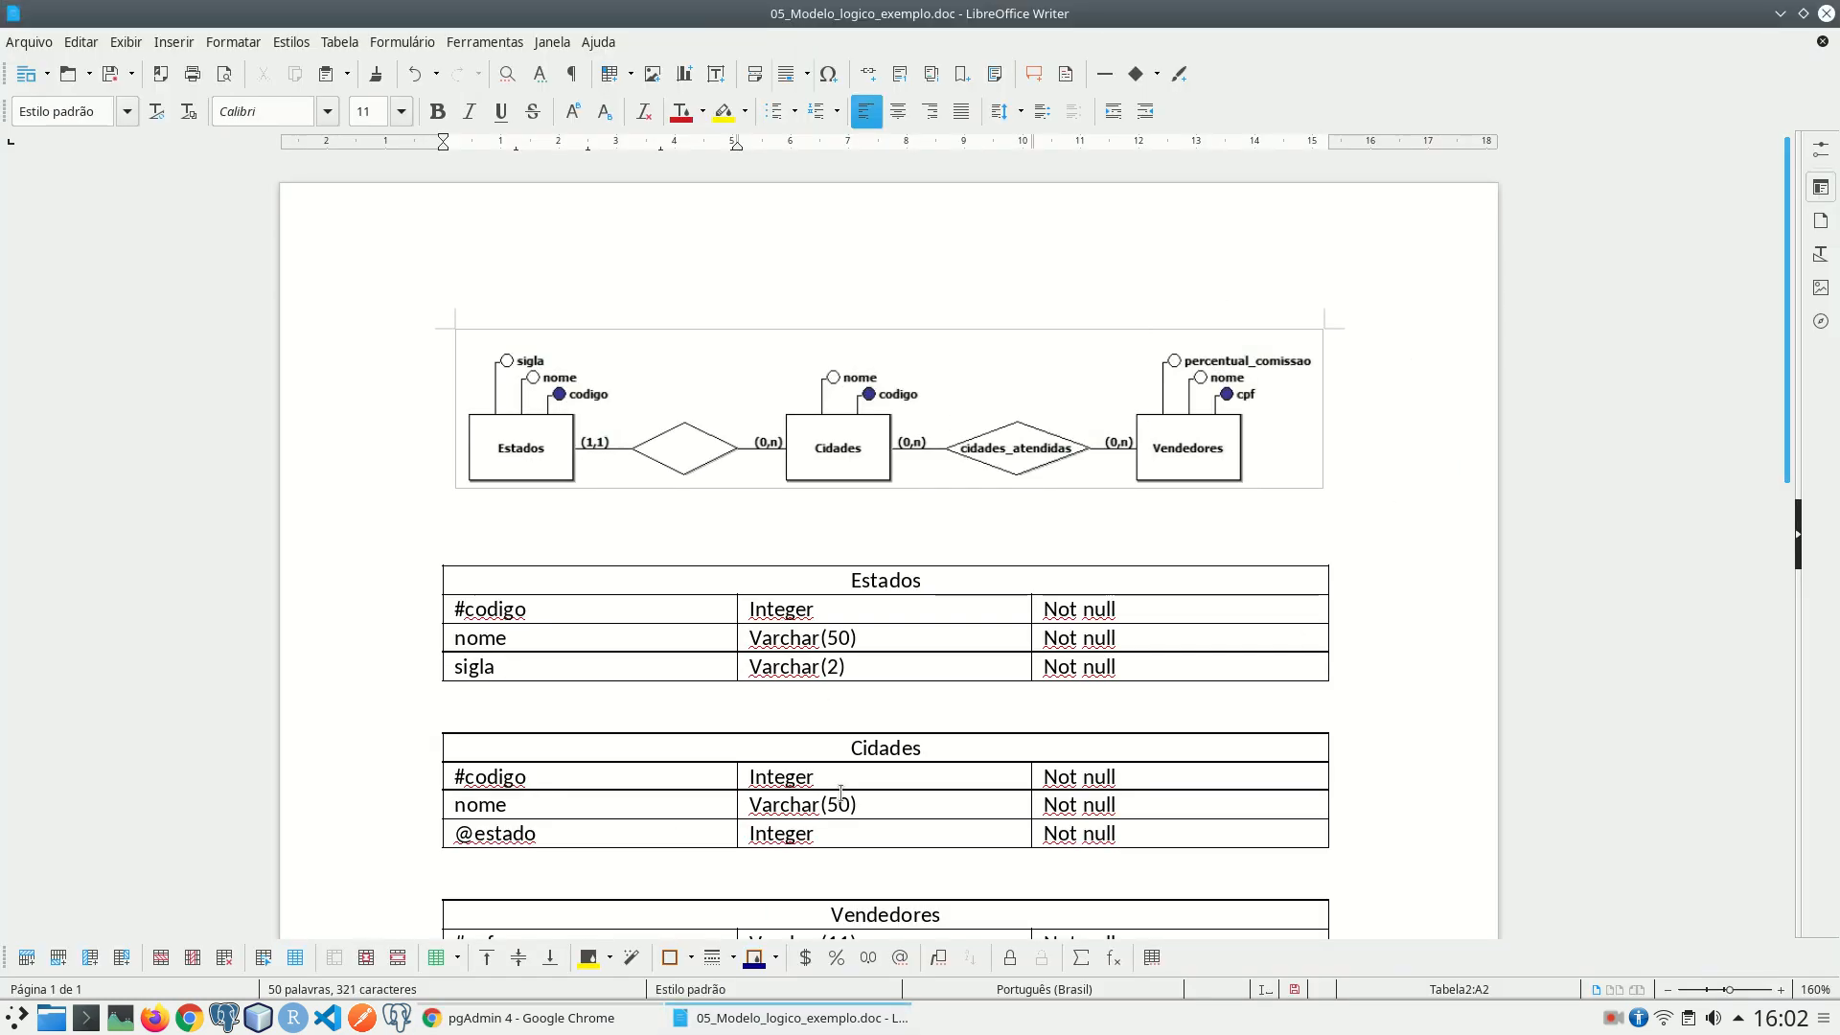
Step: Check the Cidades definition in the LibreOffice Writer logical model, and start the create table cidades statement in pgAdmin with codigo integer not null
{"action": "scroll", "coordinate": [832, 627], "scroll_direction": "down", "scroll_amount": 1}
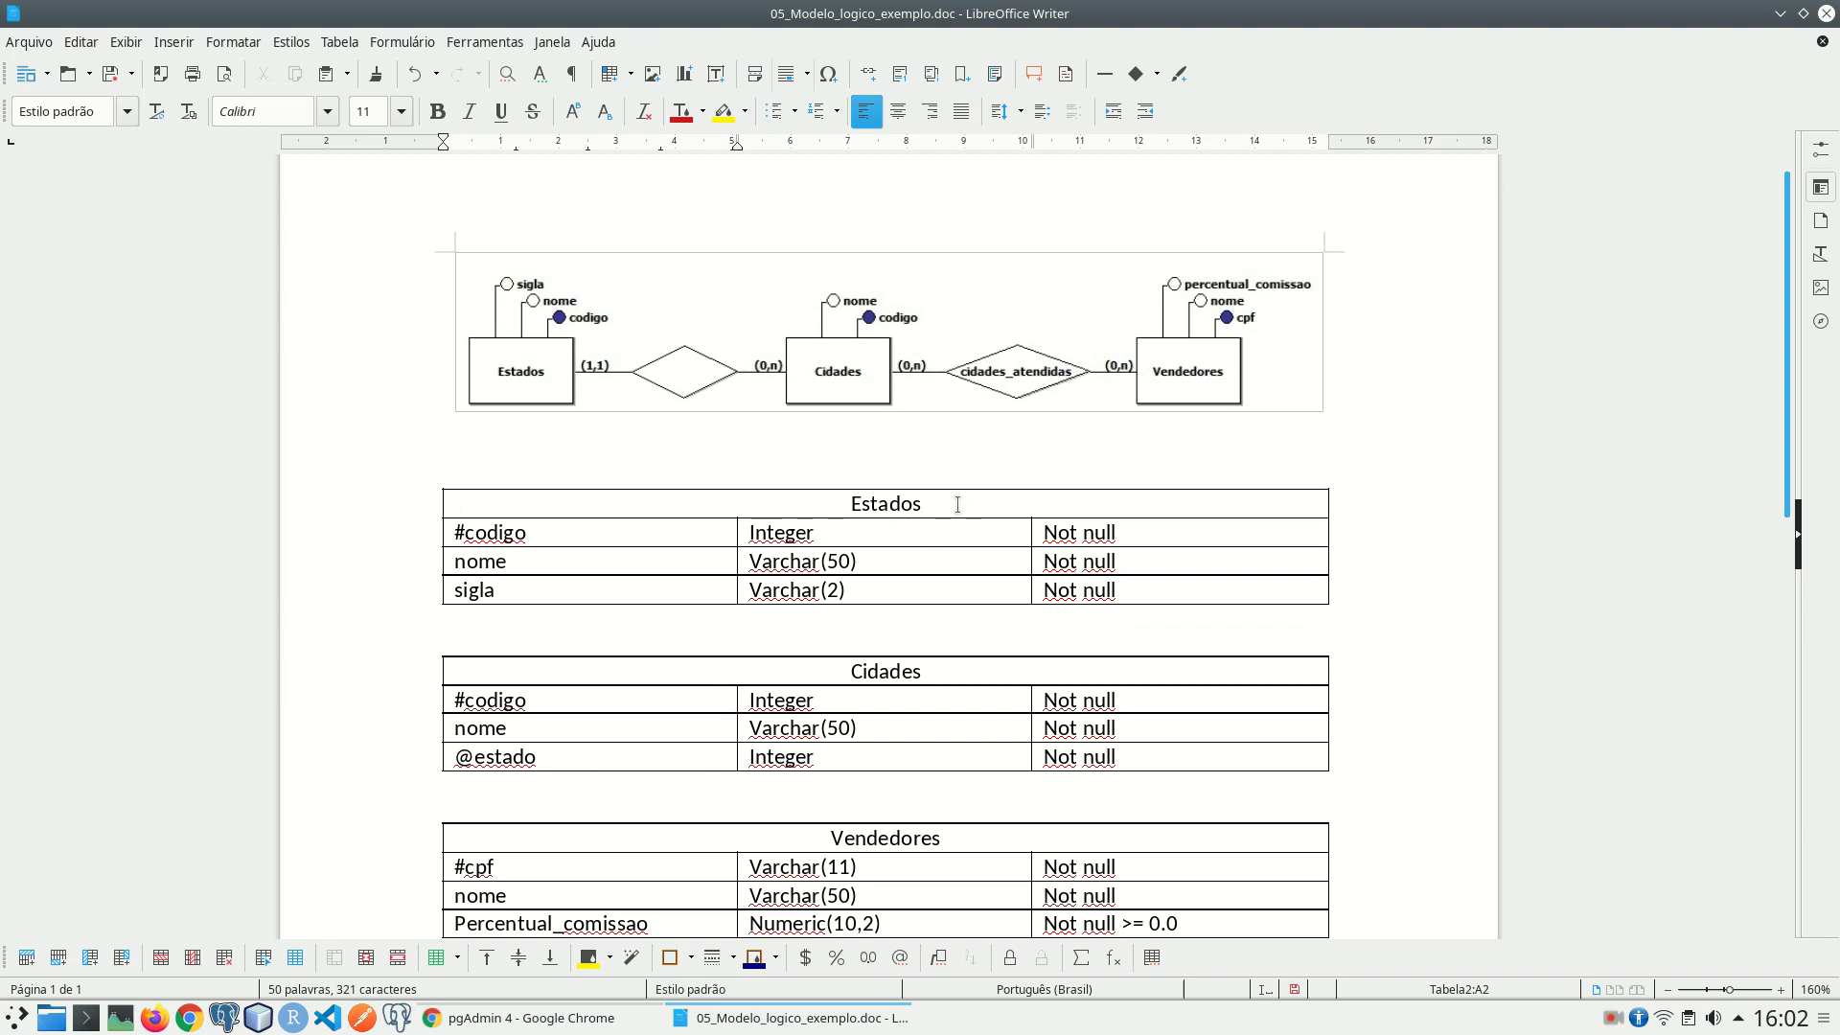
{"action": "left_click", "coordinate": [540, 761]}
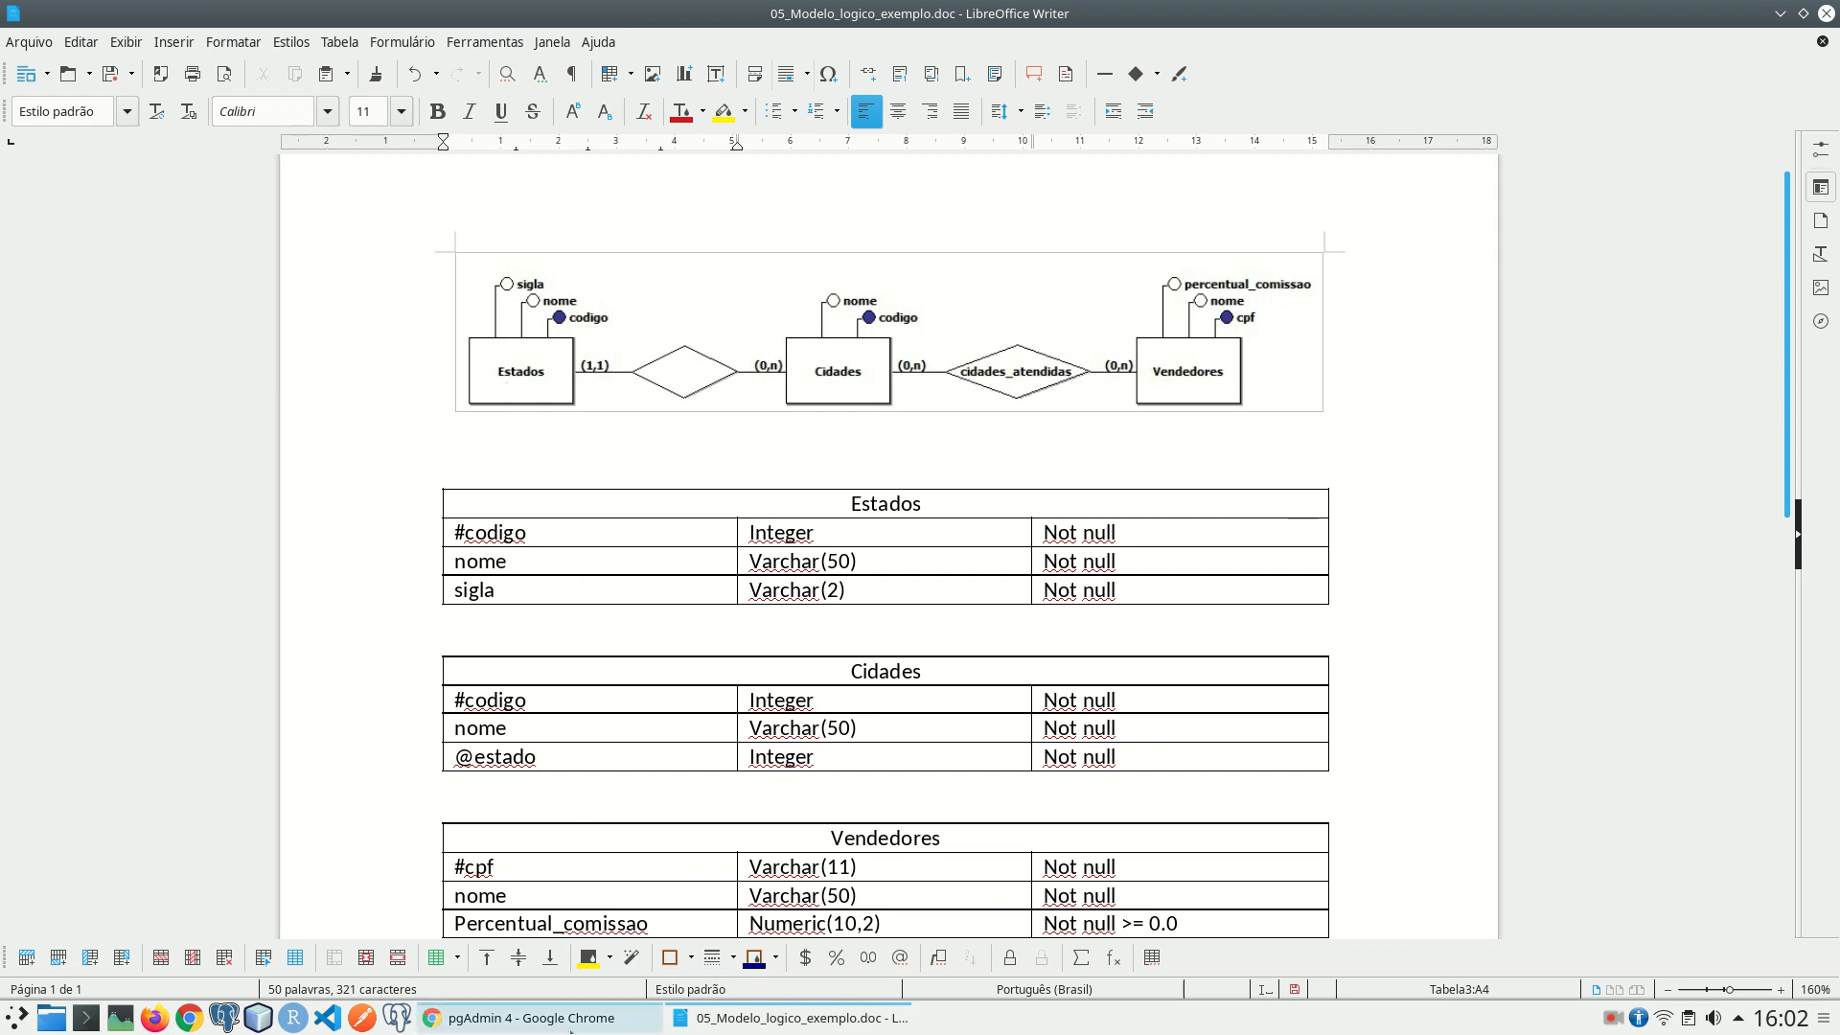
{"action": "left_click", "coordinate": [581, 1020]}
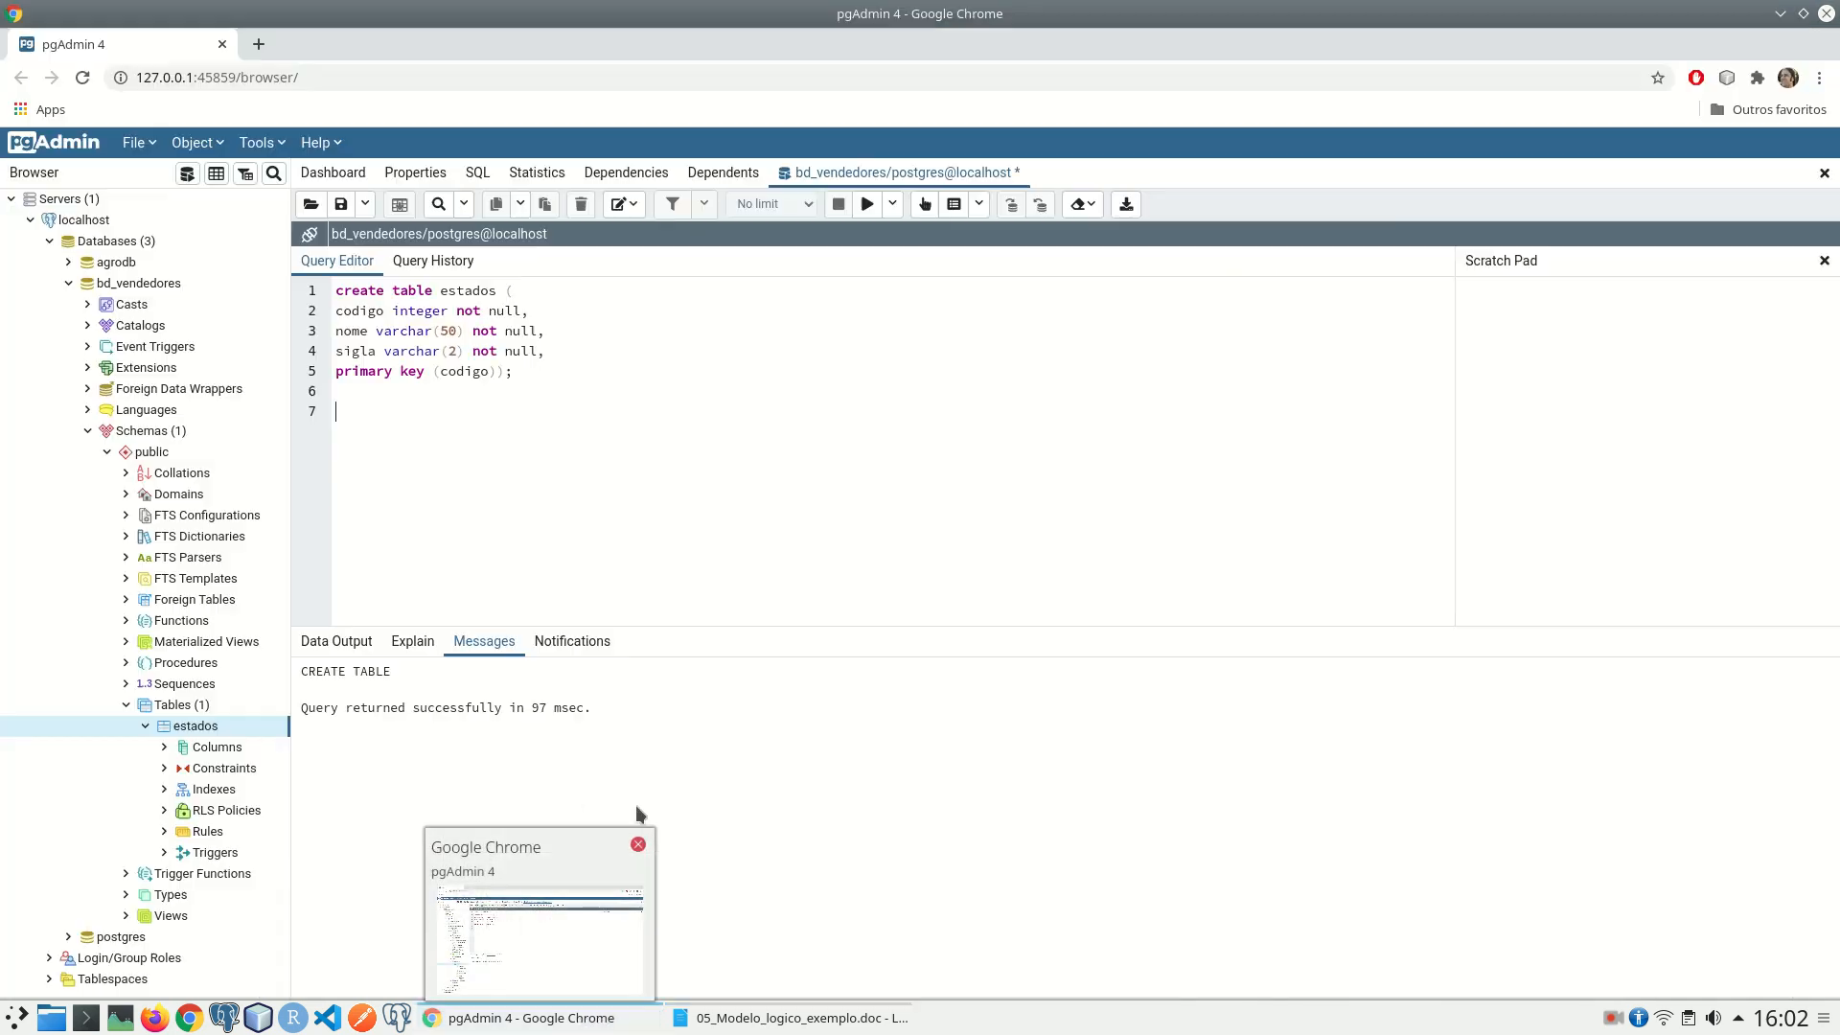
{"action": "type", "text": "c"}
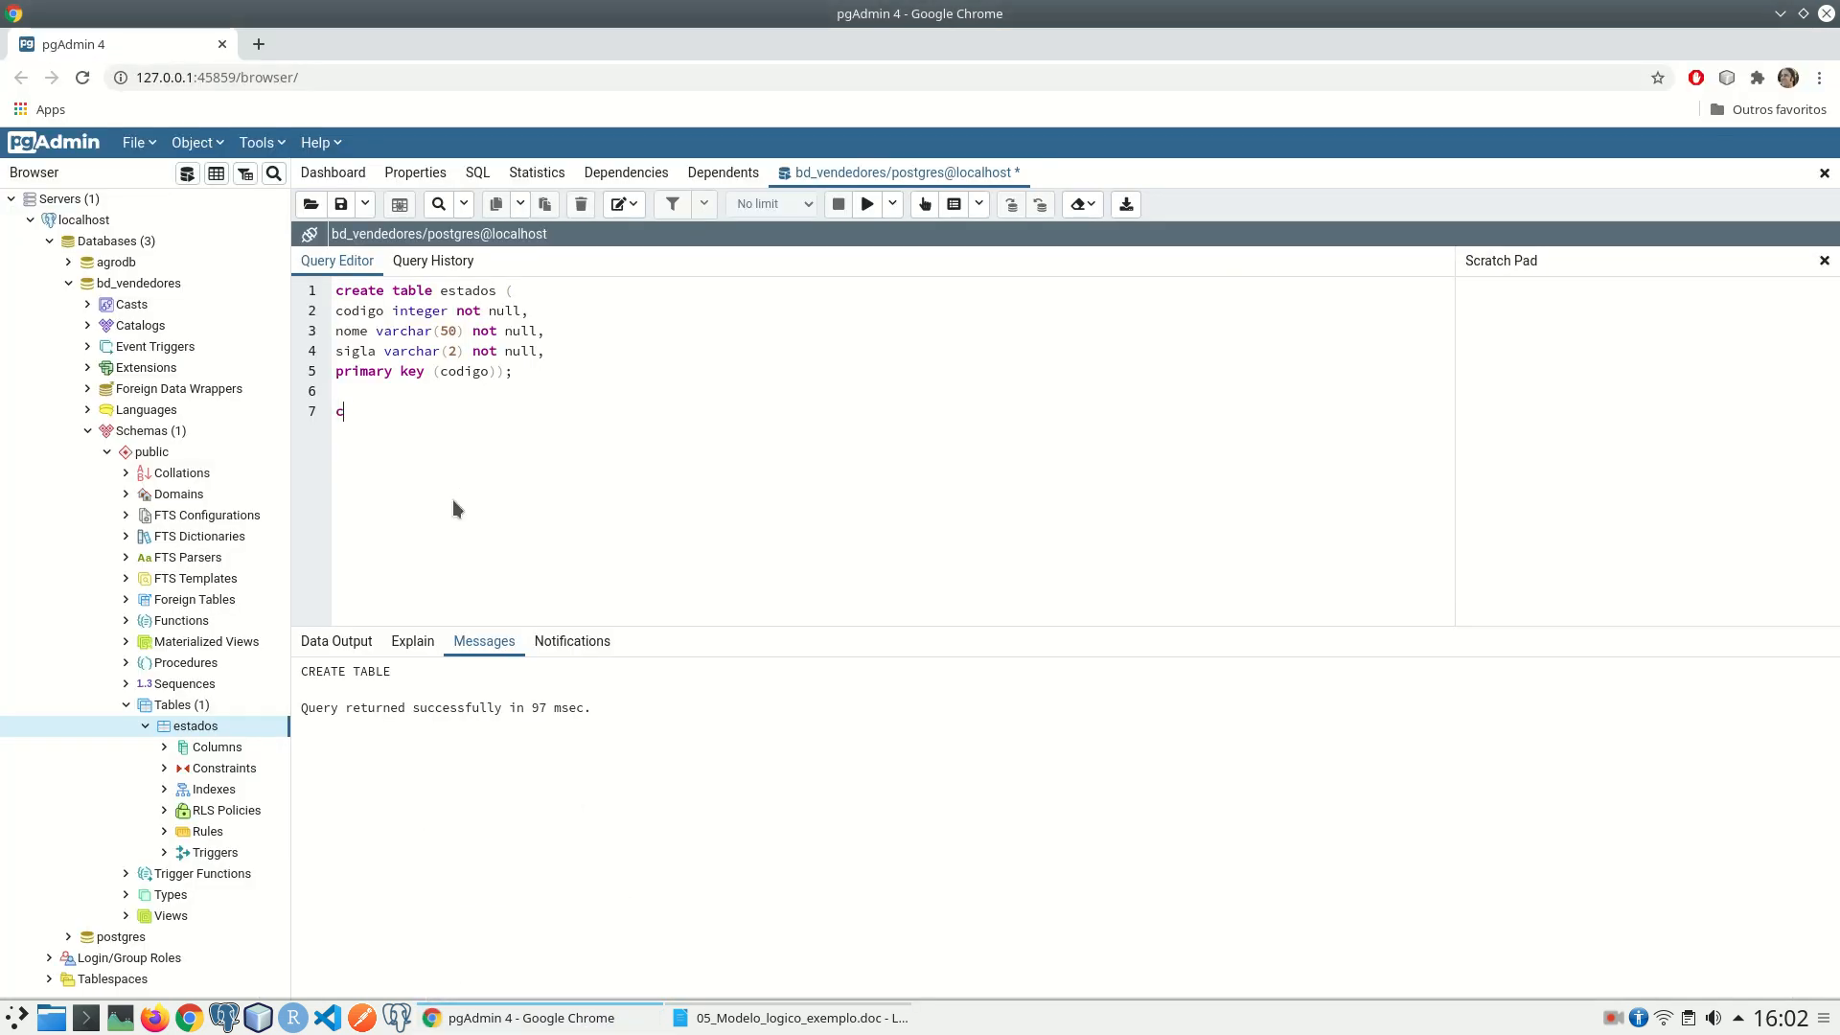
{"action": "type", "text": "reate table cidades ("}
{"action": "key", "text": "Return"}
{"action": "type", "text": "codig"}
{"action": "type", "text": "o integer not "}
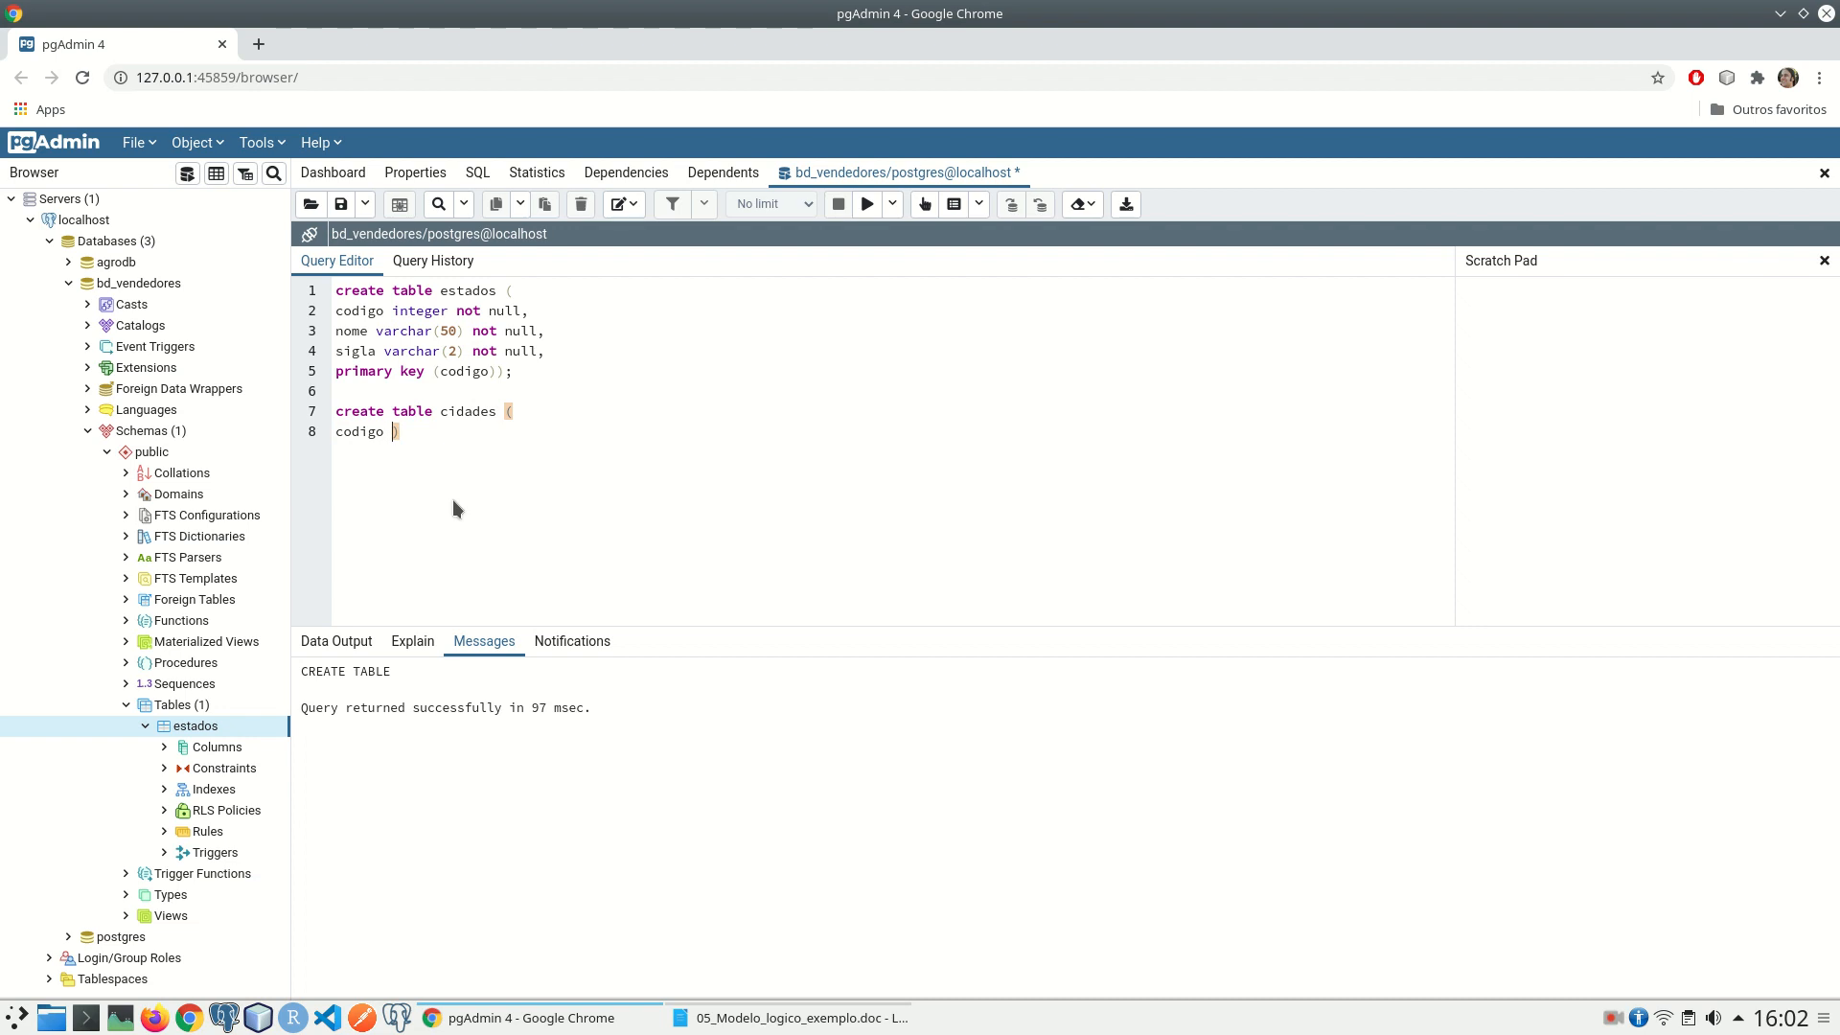
{"action": "type", "text": "null,"}
{"action": "key", "text": "Return"}
Step: Add nome varchar(50) not null, estado integer not null and primary key (codigo) to the cidades statement
{"action": "type", "text": "nome varchar("}
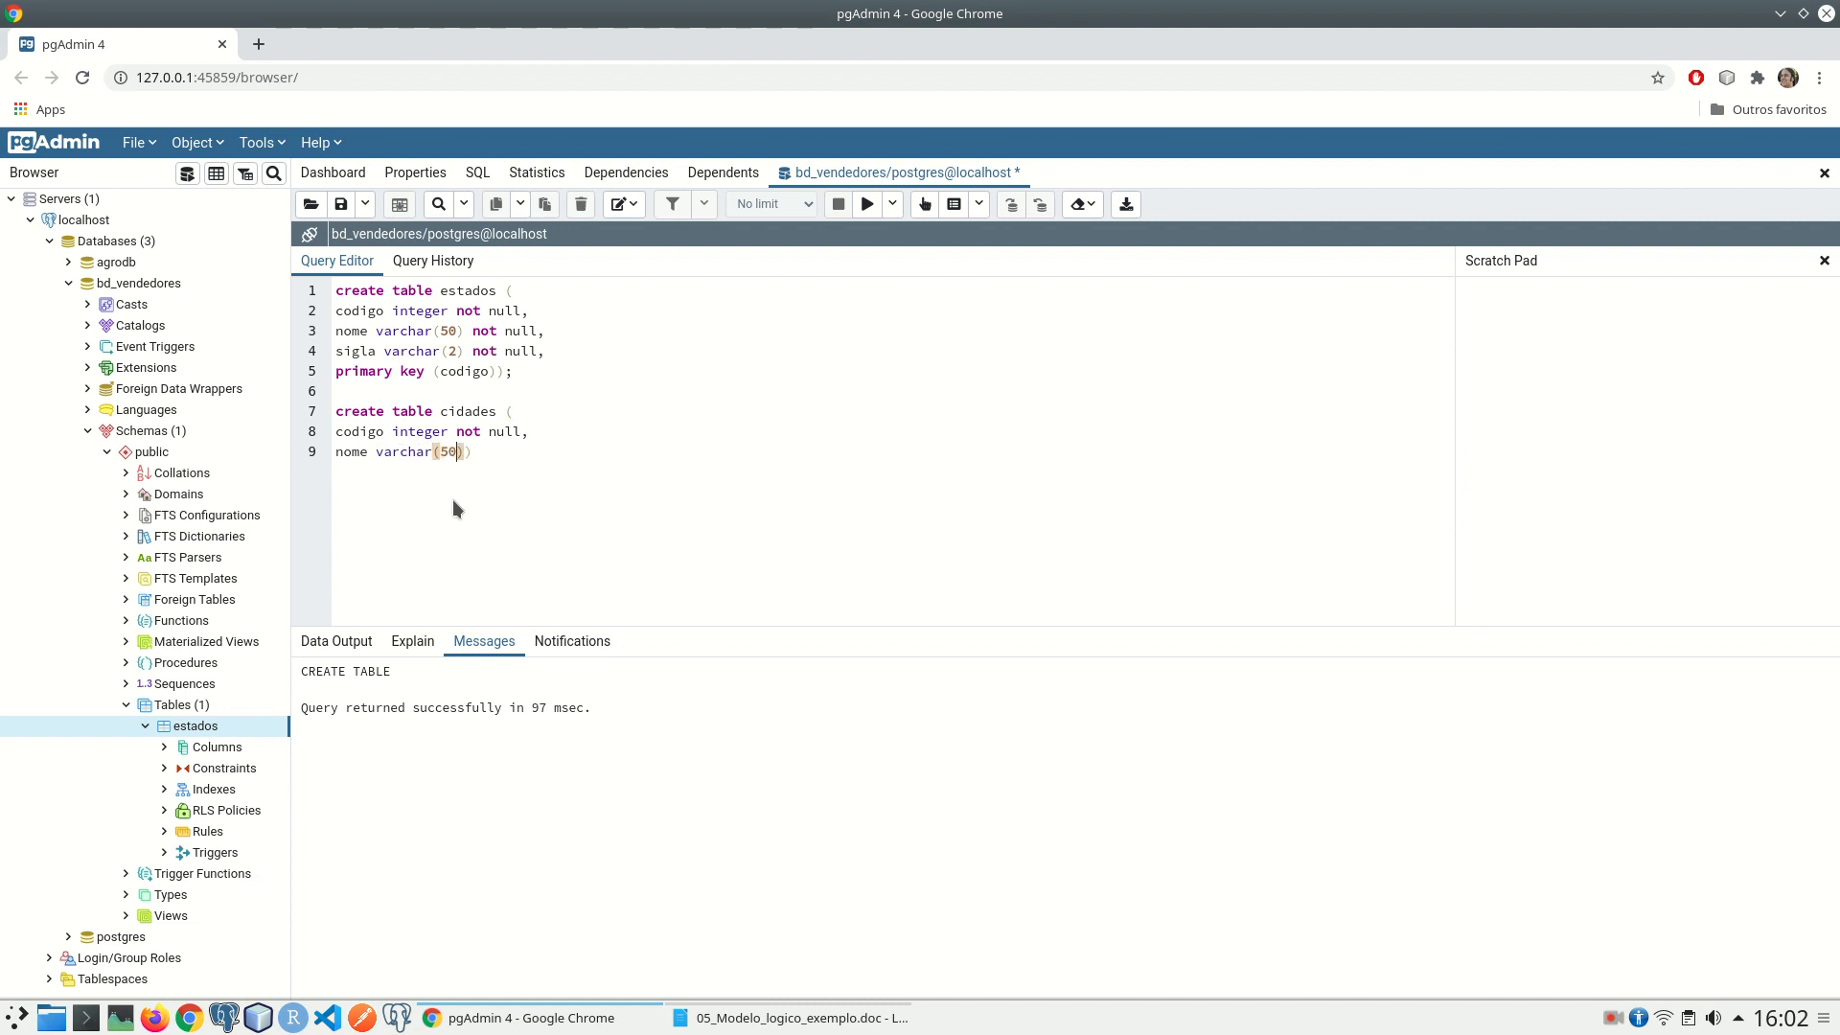
{"action": "type", "text": "50) not nul"}
{"action": "type", "text": "l,"}
{"action": "key", "text": "Return"}
{"action": "type", "text": "estado integer not null"}
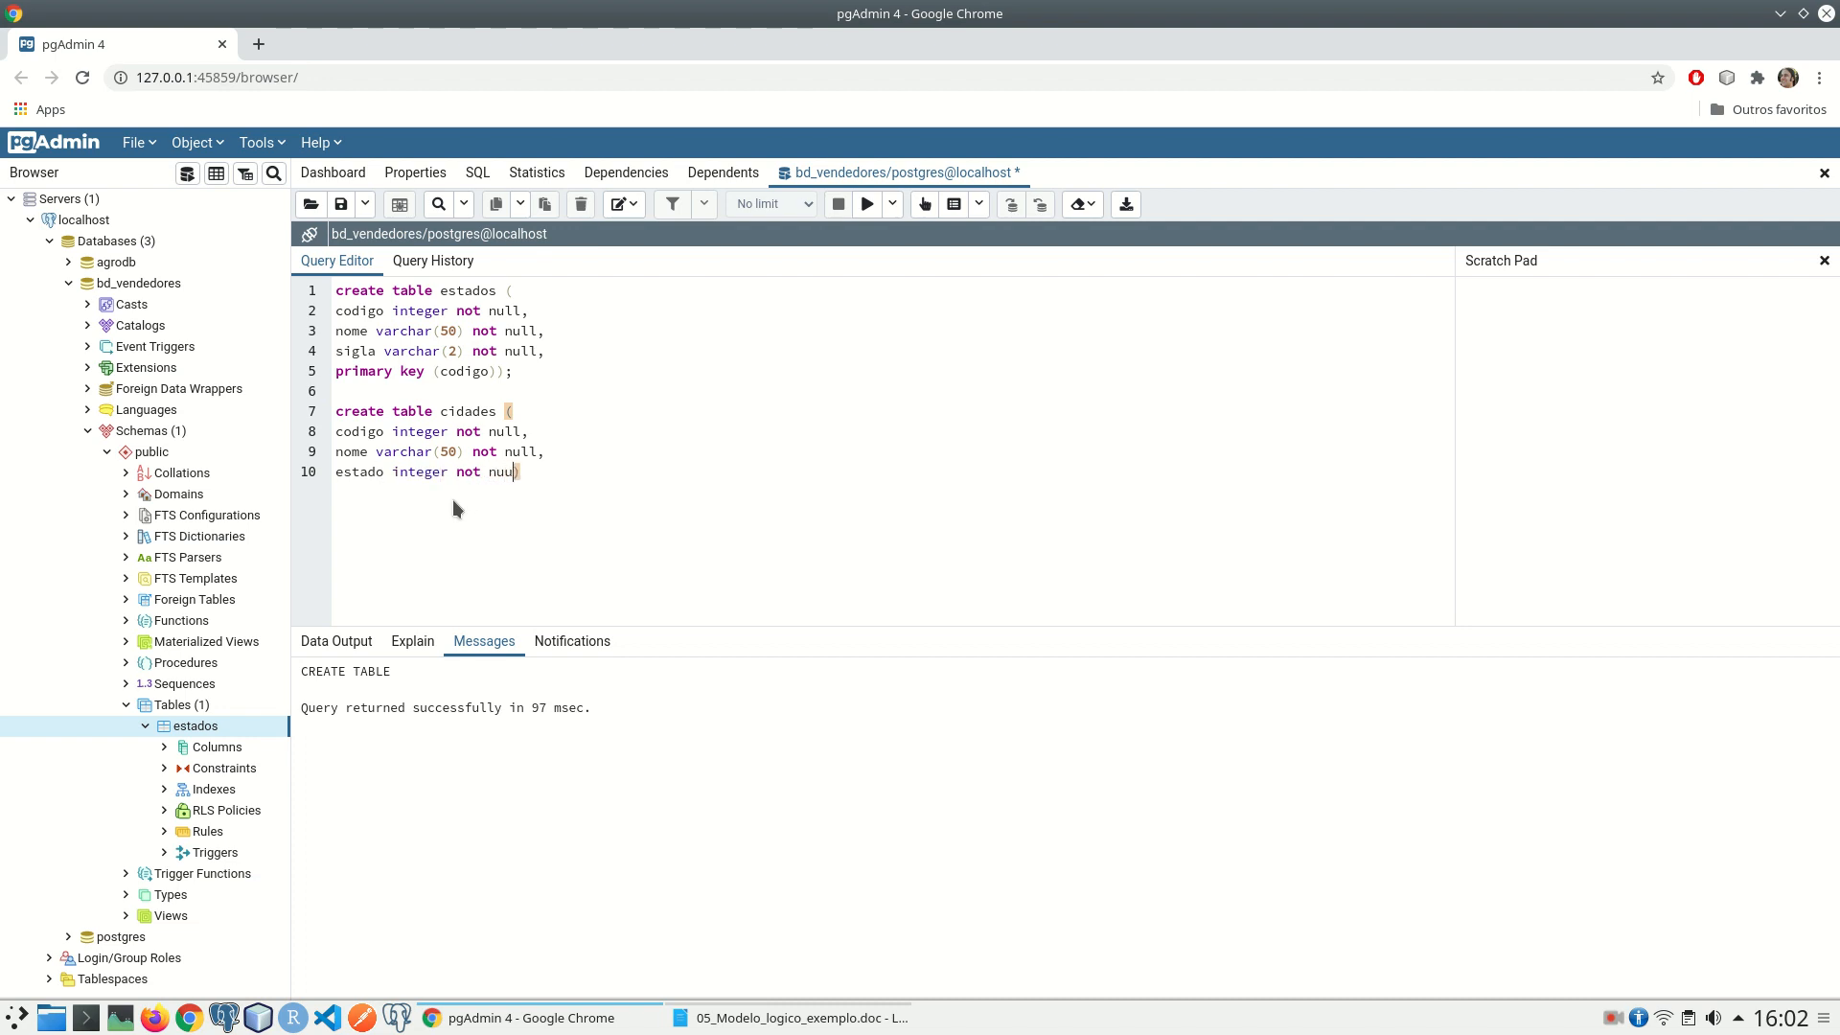
{"action": "type", "text": ","}
{"action": "key", "text": "Return"}
{"action": "type", "text": "primary key (codigo),"}
{"action": "key", "text": "Return"}
Step: Finish the cidades statement with foreign key estado references estados(codigo)); and execute only that statement
{"action": "type", "text": "fore"}
{"action": "type", "text": "gi"}
{"action": "key", "text": "BackSpace"}
{"action": "key", "text": "BackSpace"}
{"action": "type", "text": "ign "}
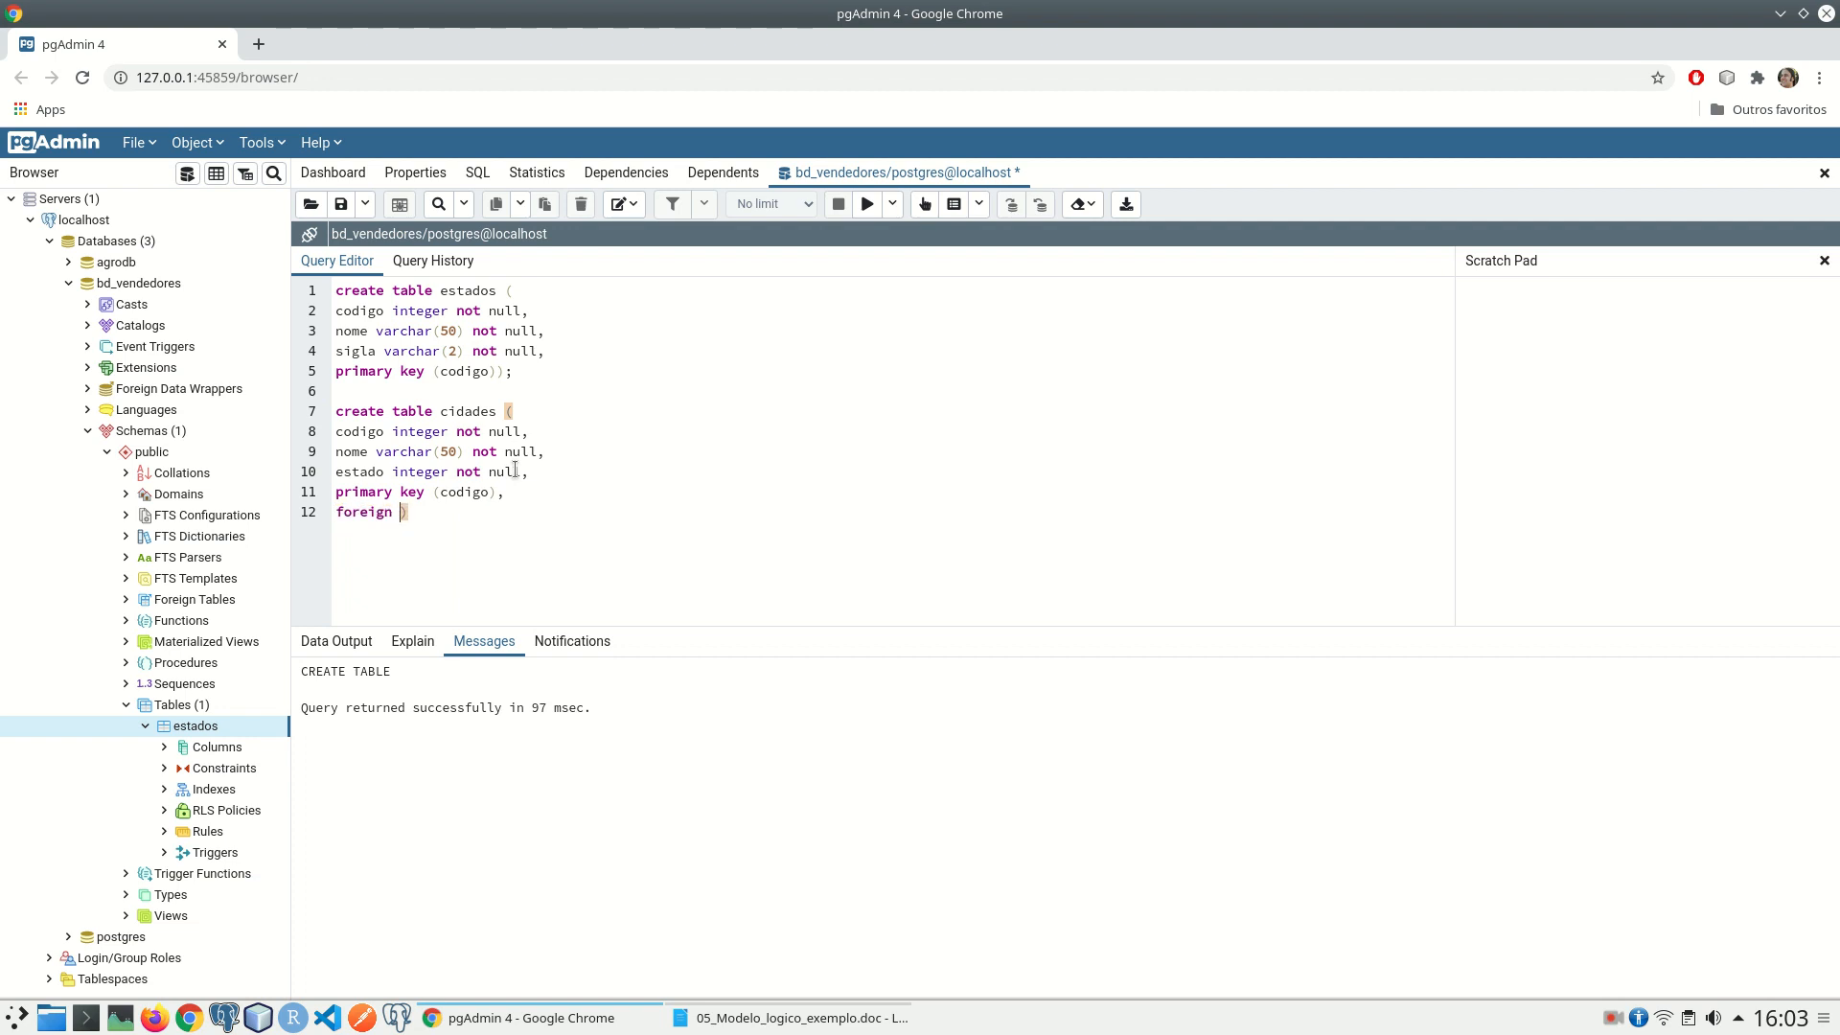
{"action": "type", "text": "key estado references"}
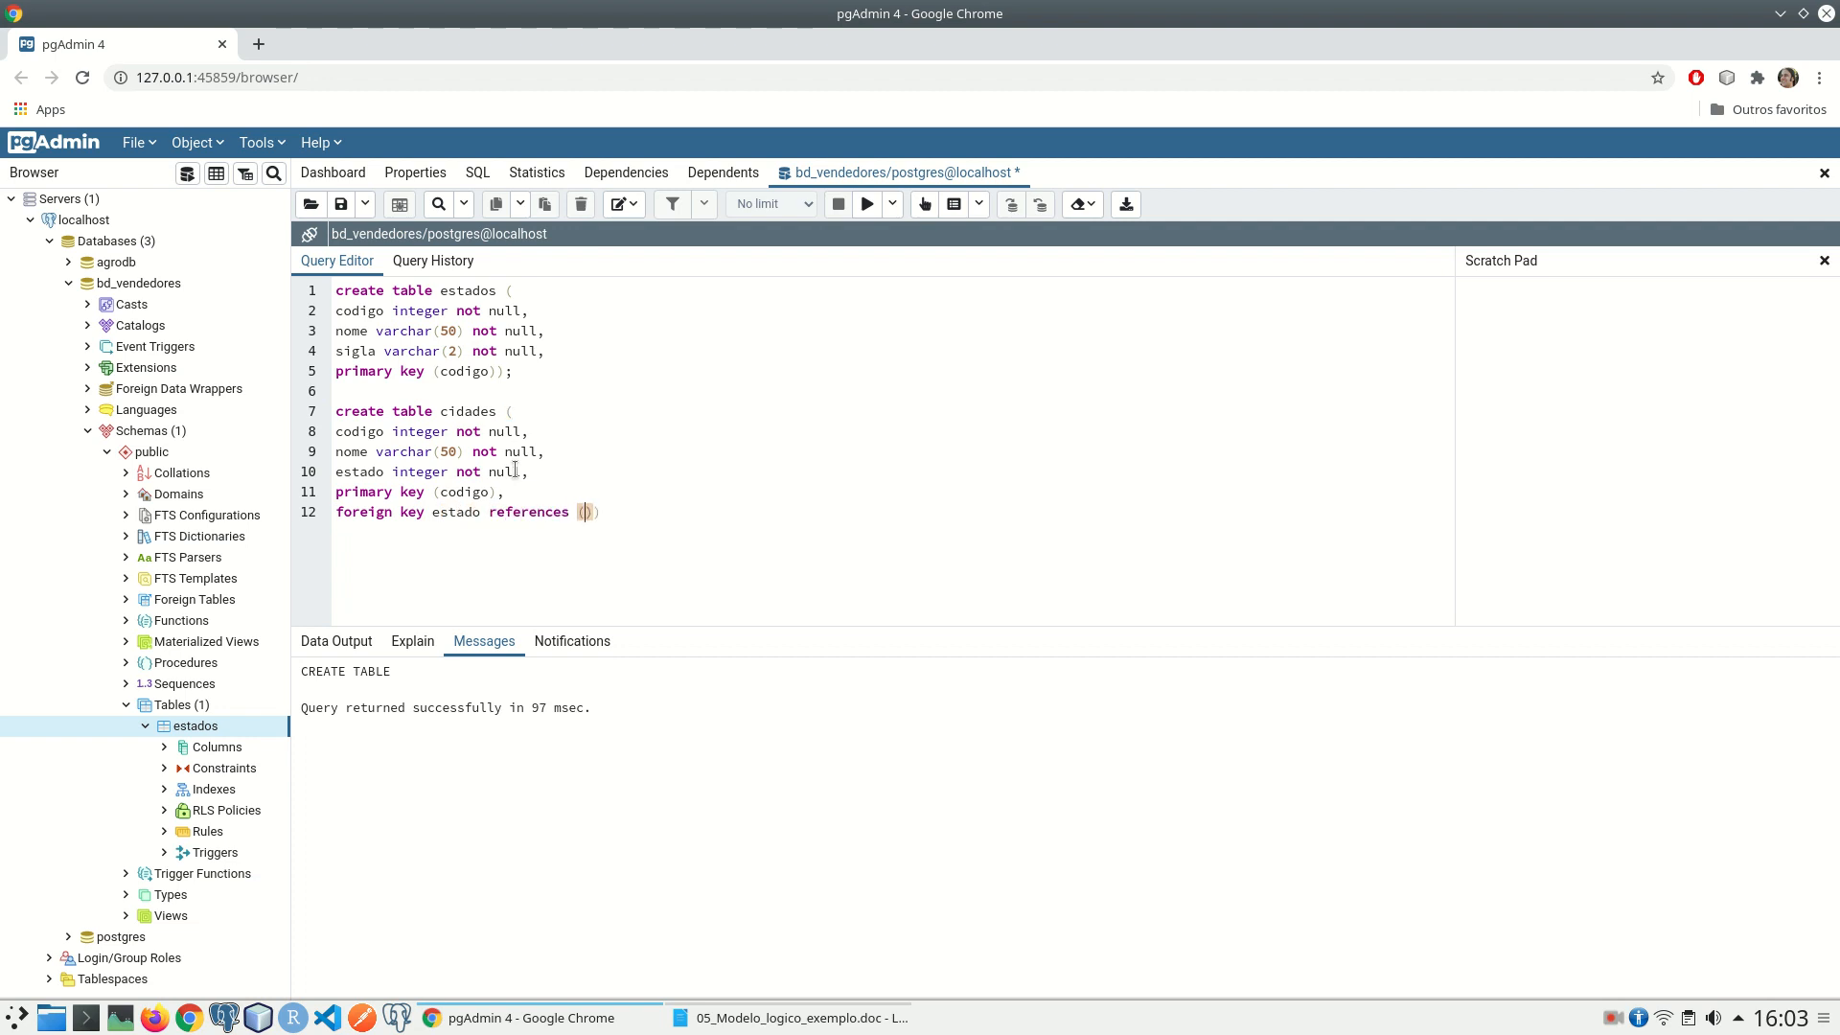
{"action": "type", "text": " estados"}
{"action": "key", "text": "BackSpace"}
{"action": "type", "text": "(codigo"}
{"action": "key", "text": "End"}
{"action": "type", "text": ";"}
{"action": "left_click_drag", "start_coordinate": [753, 515], "coordinate": [337, 411]}
{"action": "left_click", "coordinate": [876, 216]}
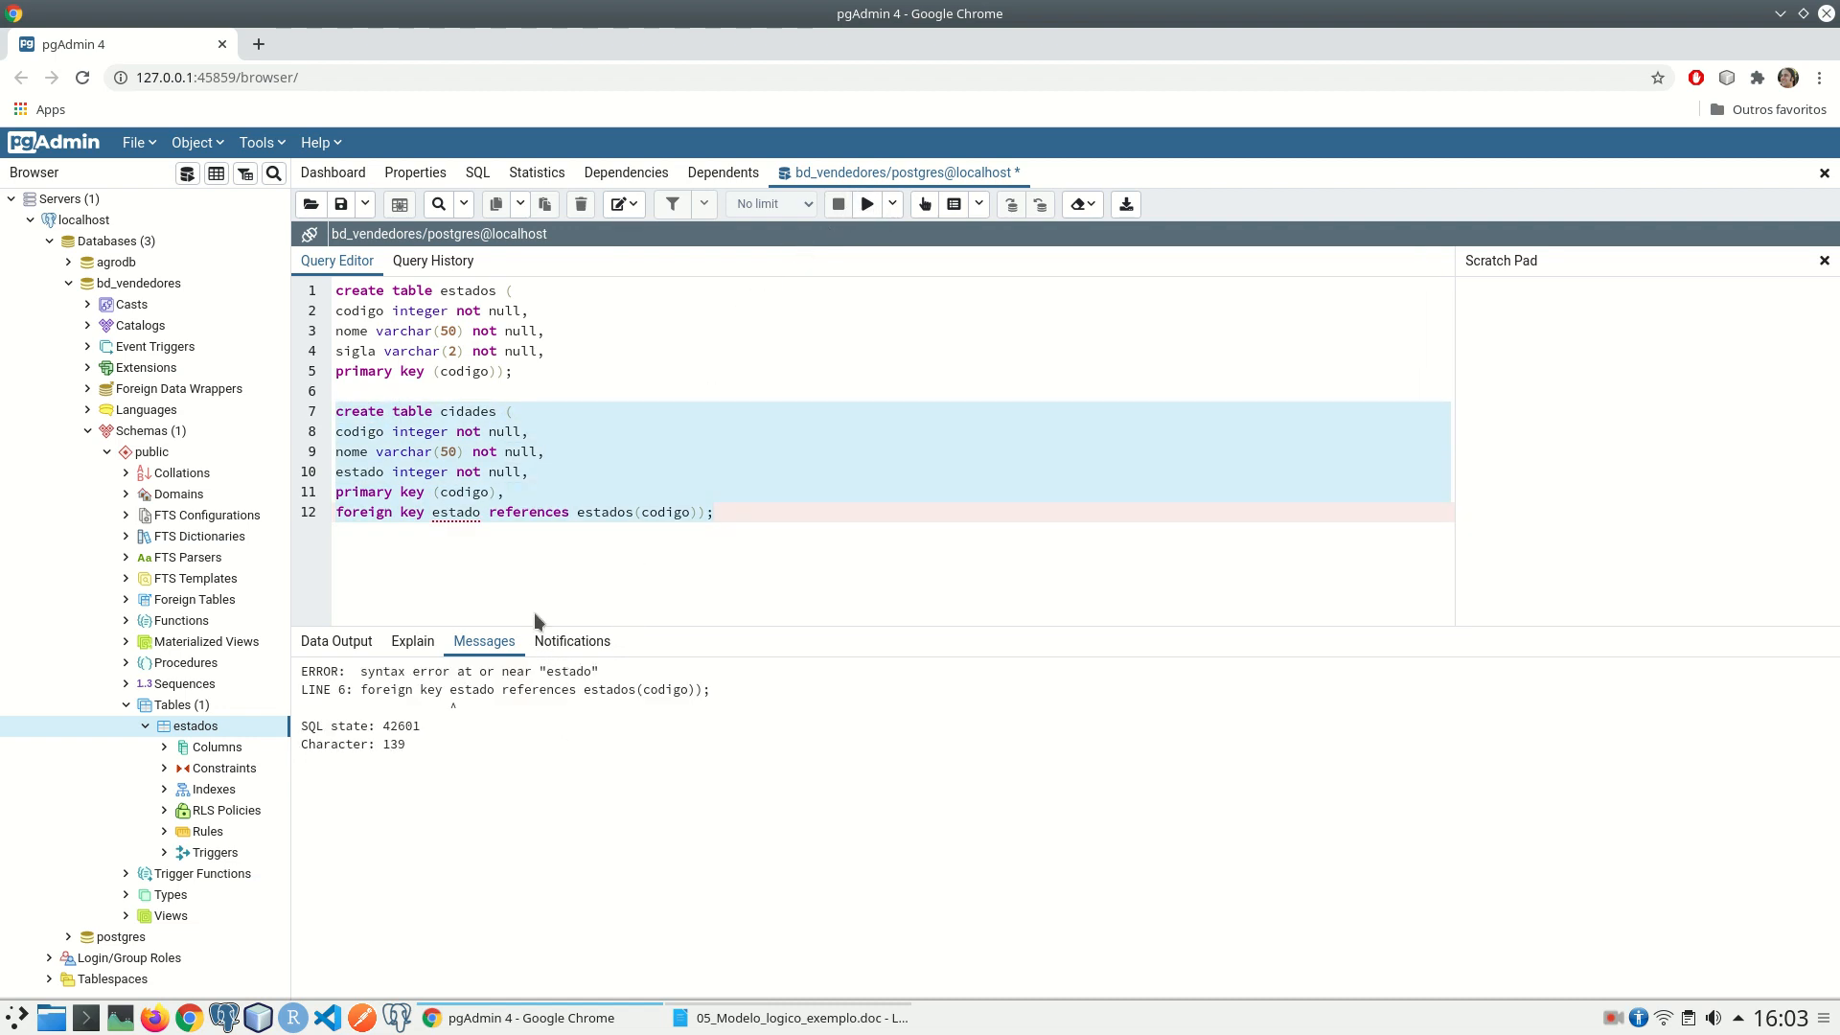
Step: Enclose estado in parentheses in the foreign key clause and execute the cidades statement again
{"action": "left_click", "coordinate": [514, 553]}
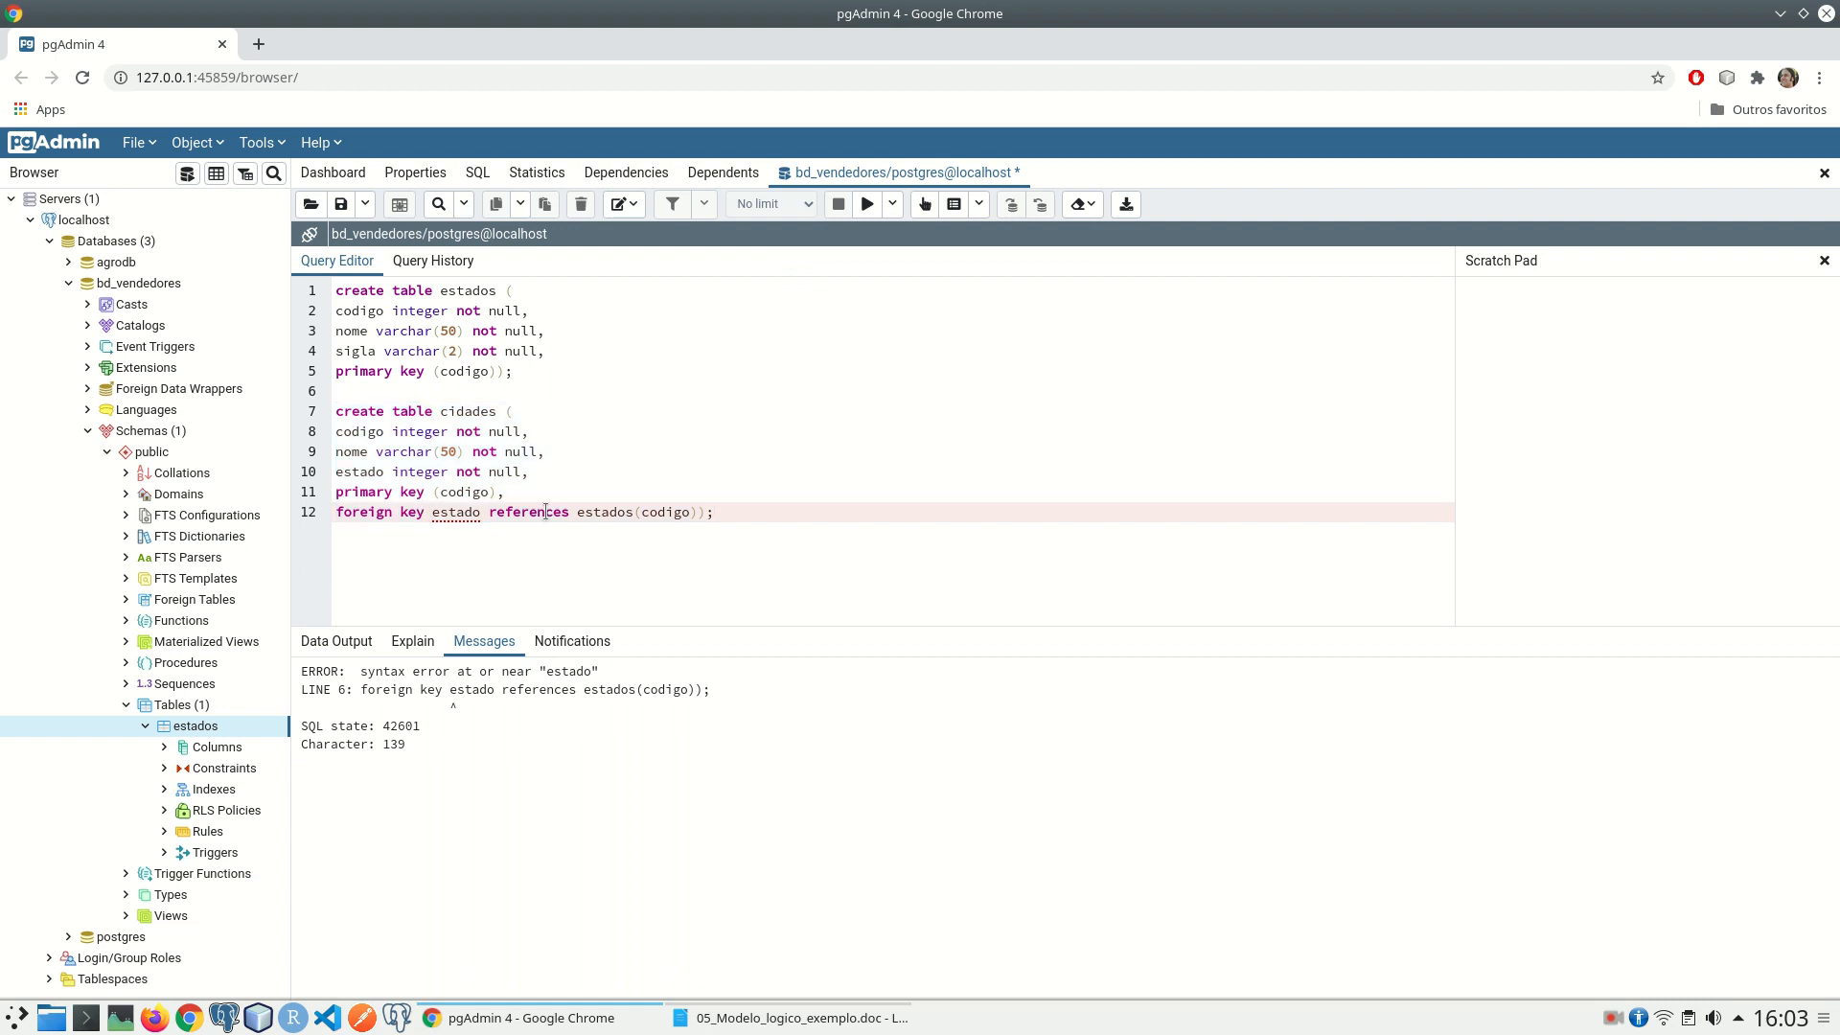
{"action": "type", "text": "("}
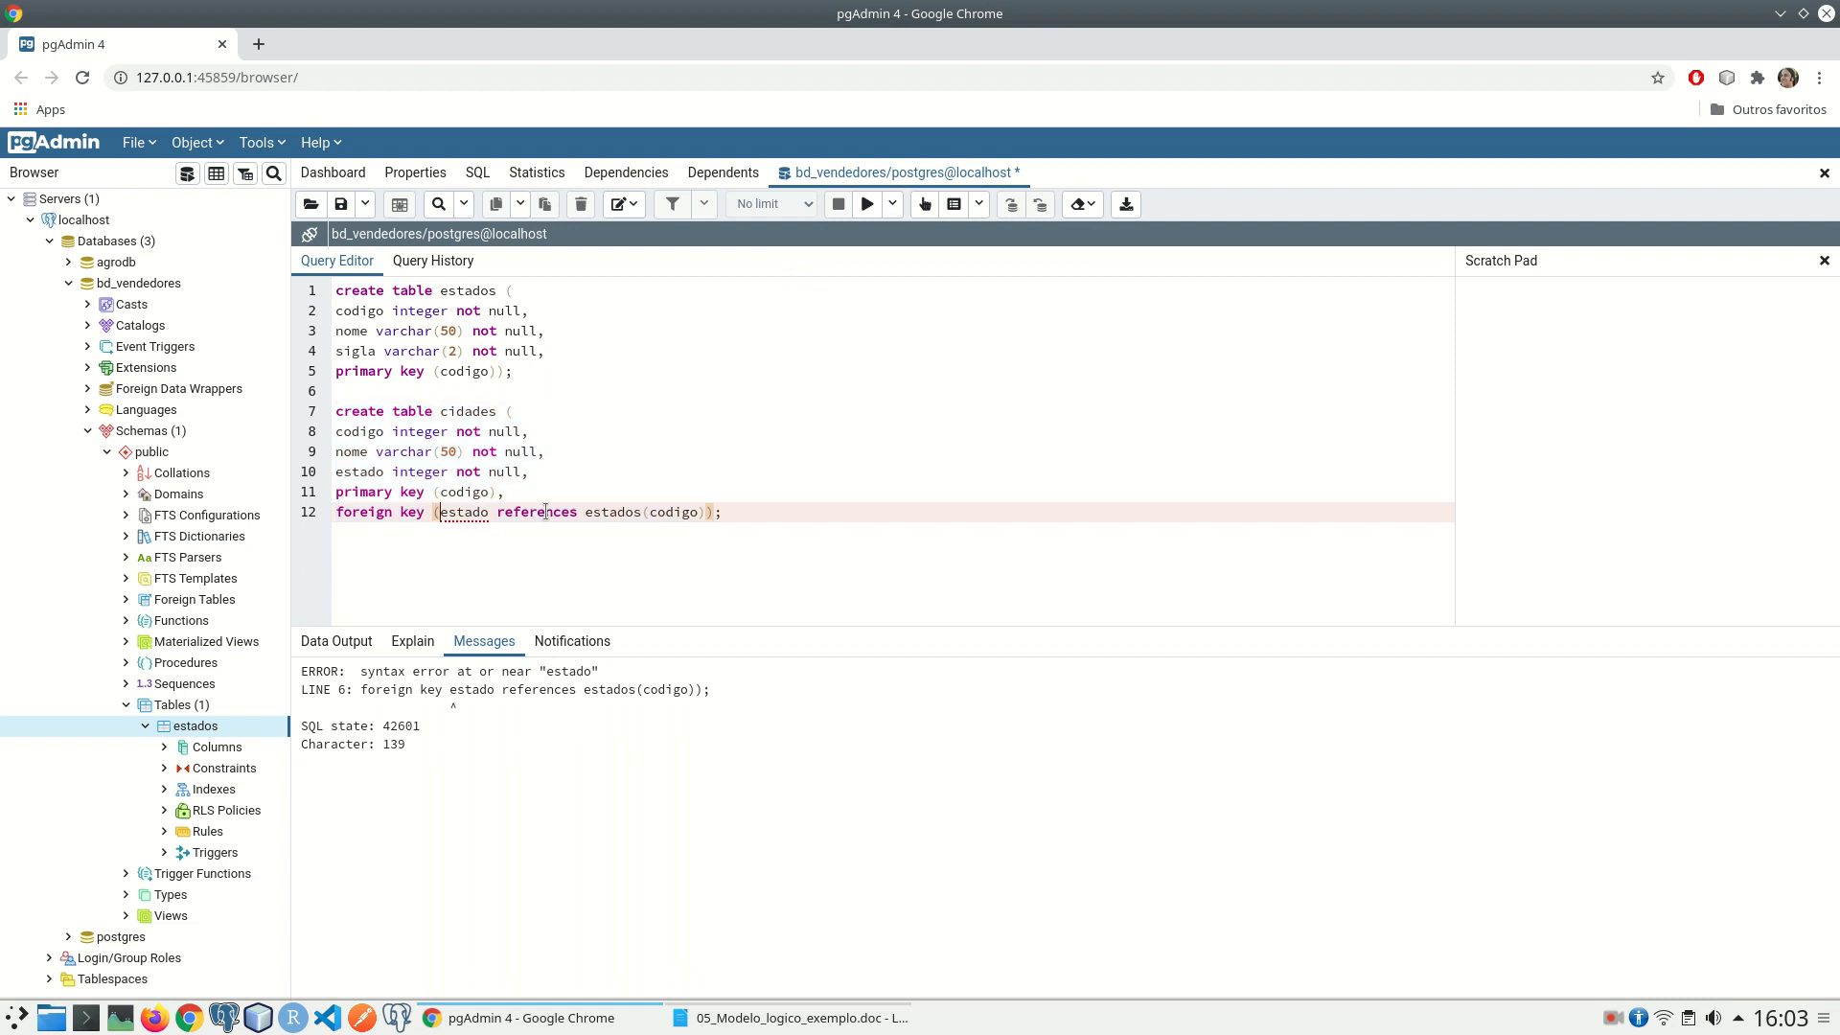
{"action": "type", "text": ")"}
{"action": "left_click_drag", "start_coordinate": [789, 511], "coordinate": [319, 420]}
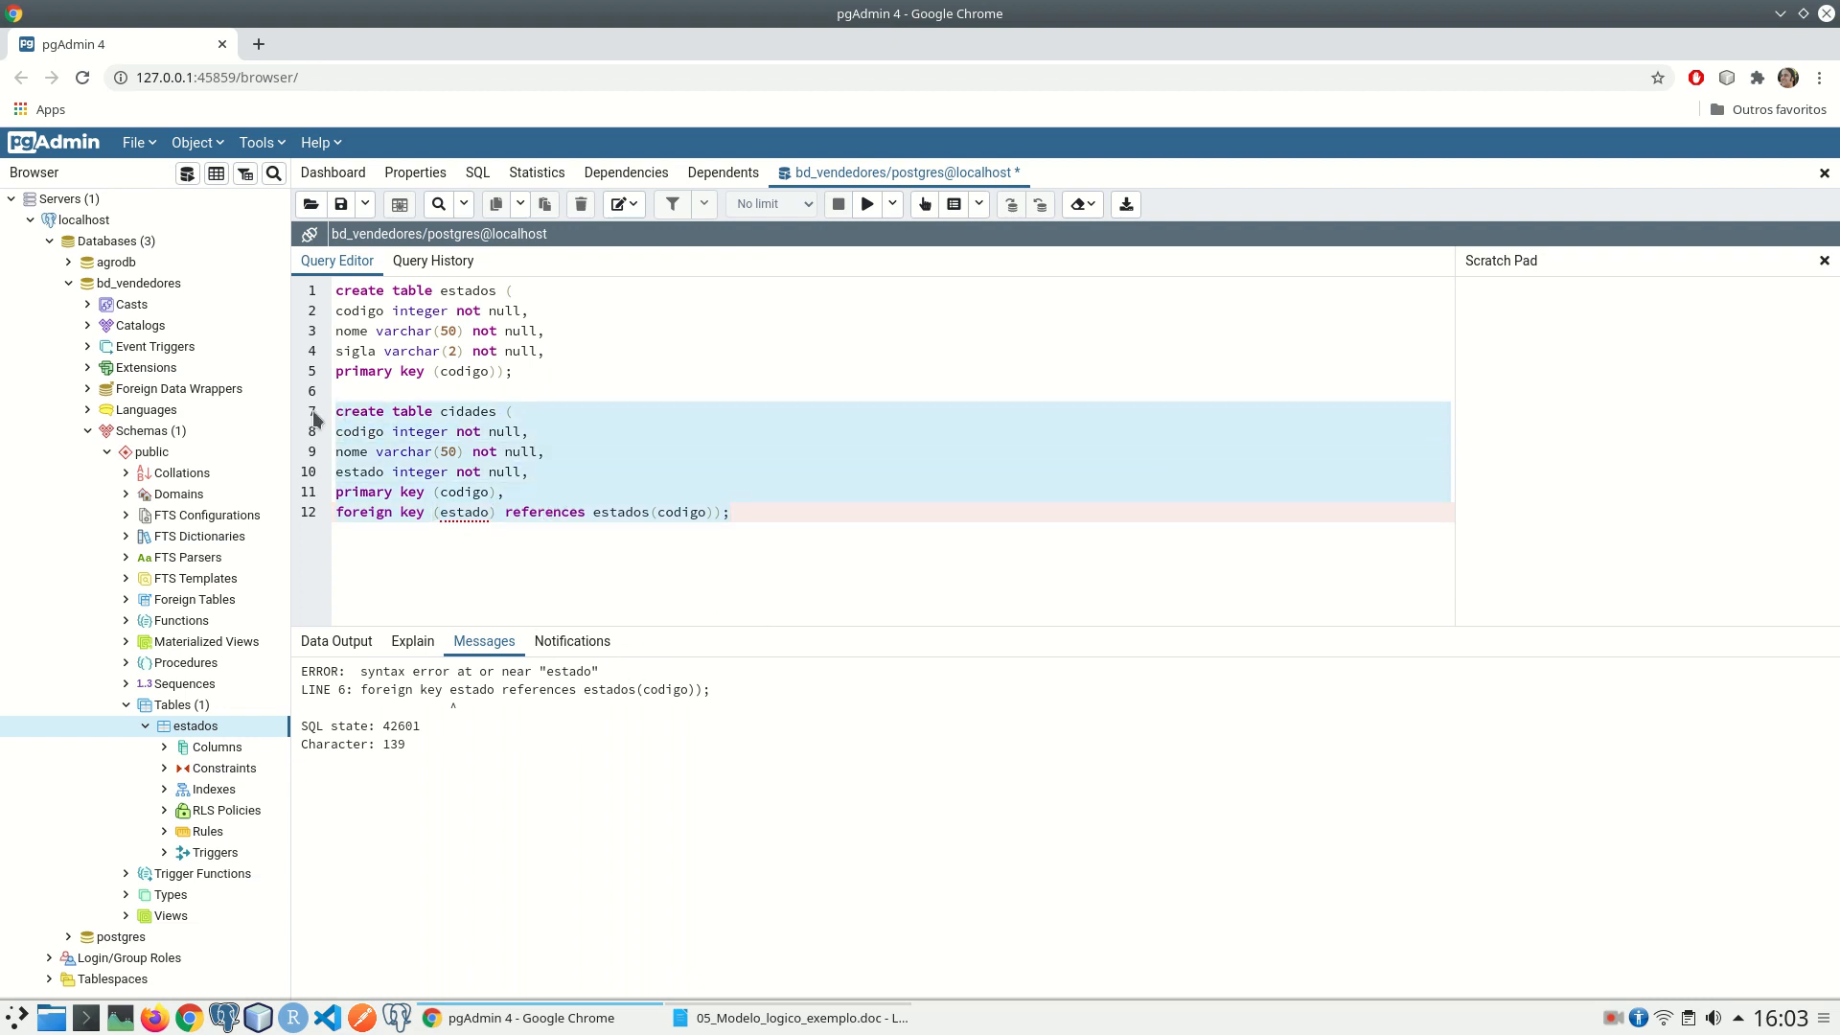
{"action": "left_click", "coordinate": [869, 204]}
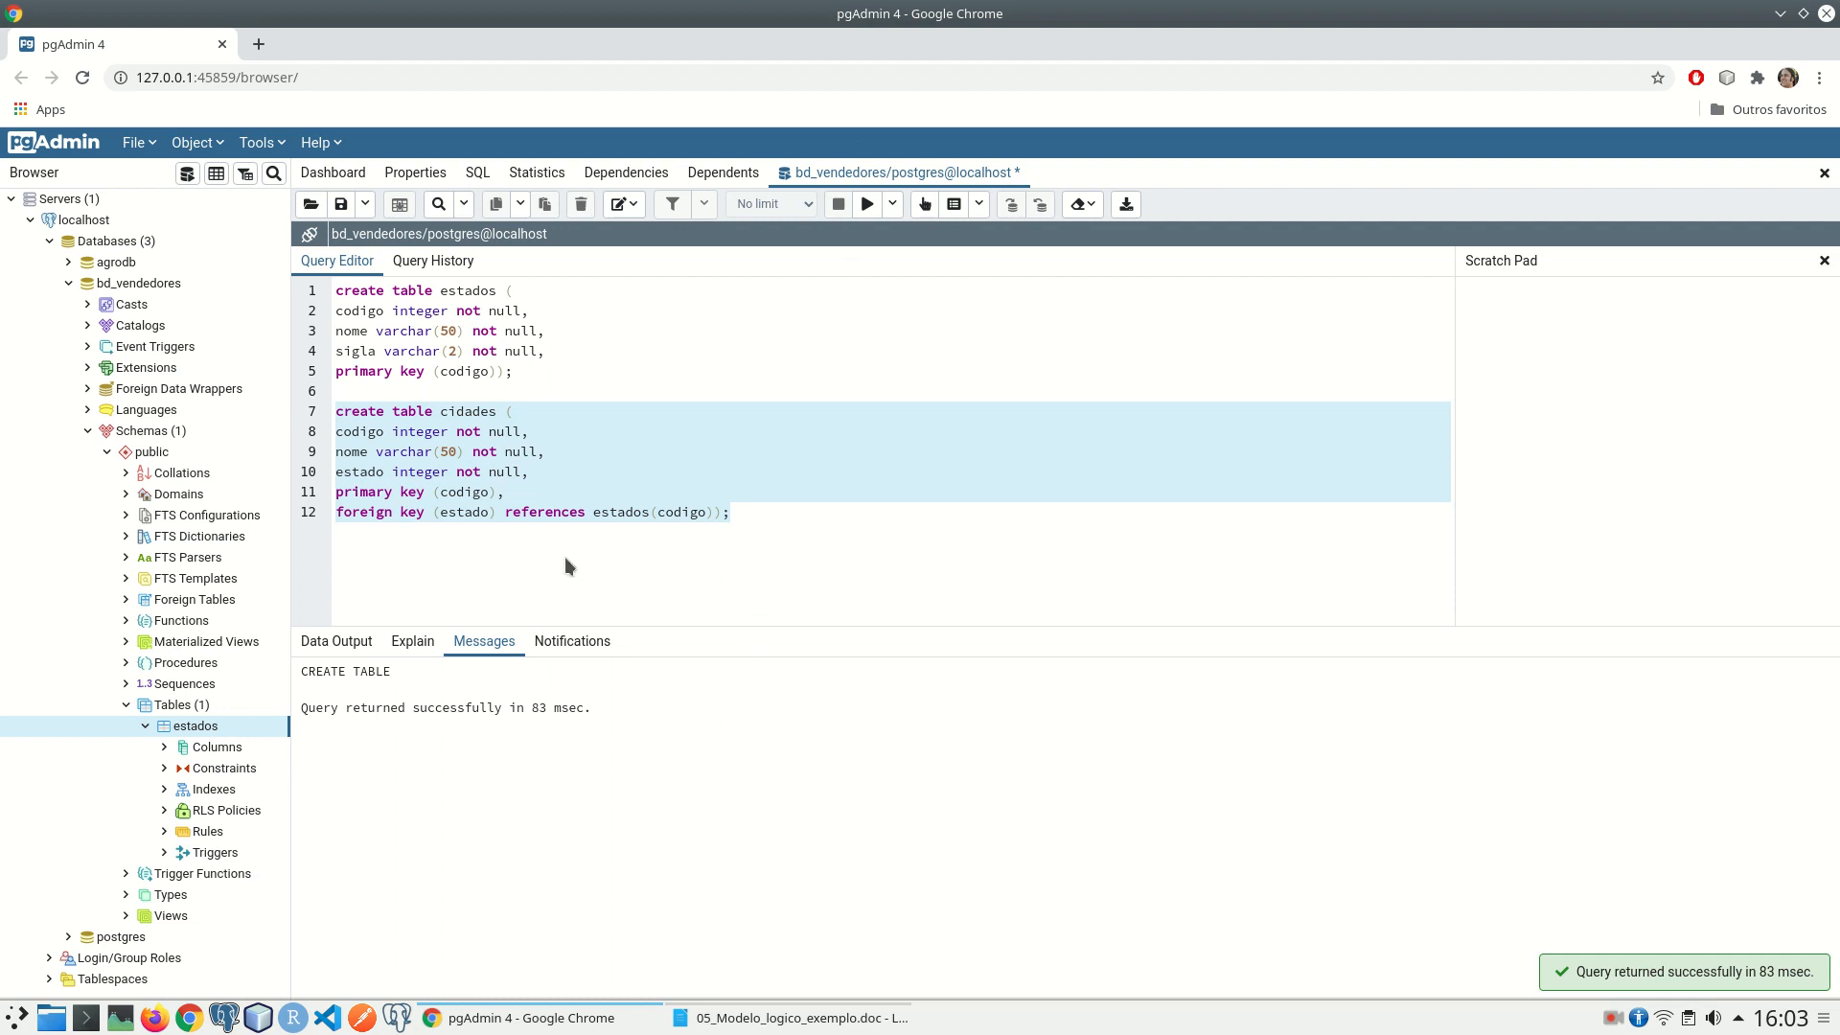
Step: Refresh the Tables node of the public schema in bd_vendedores
{"action": "right_click", "coordinate": [182, 709]}
{"action": "mouse_move", "coordinate": [199, 734]}
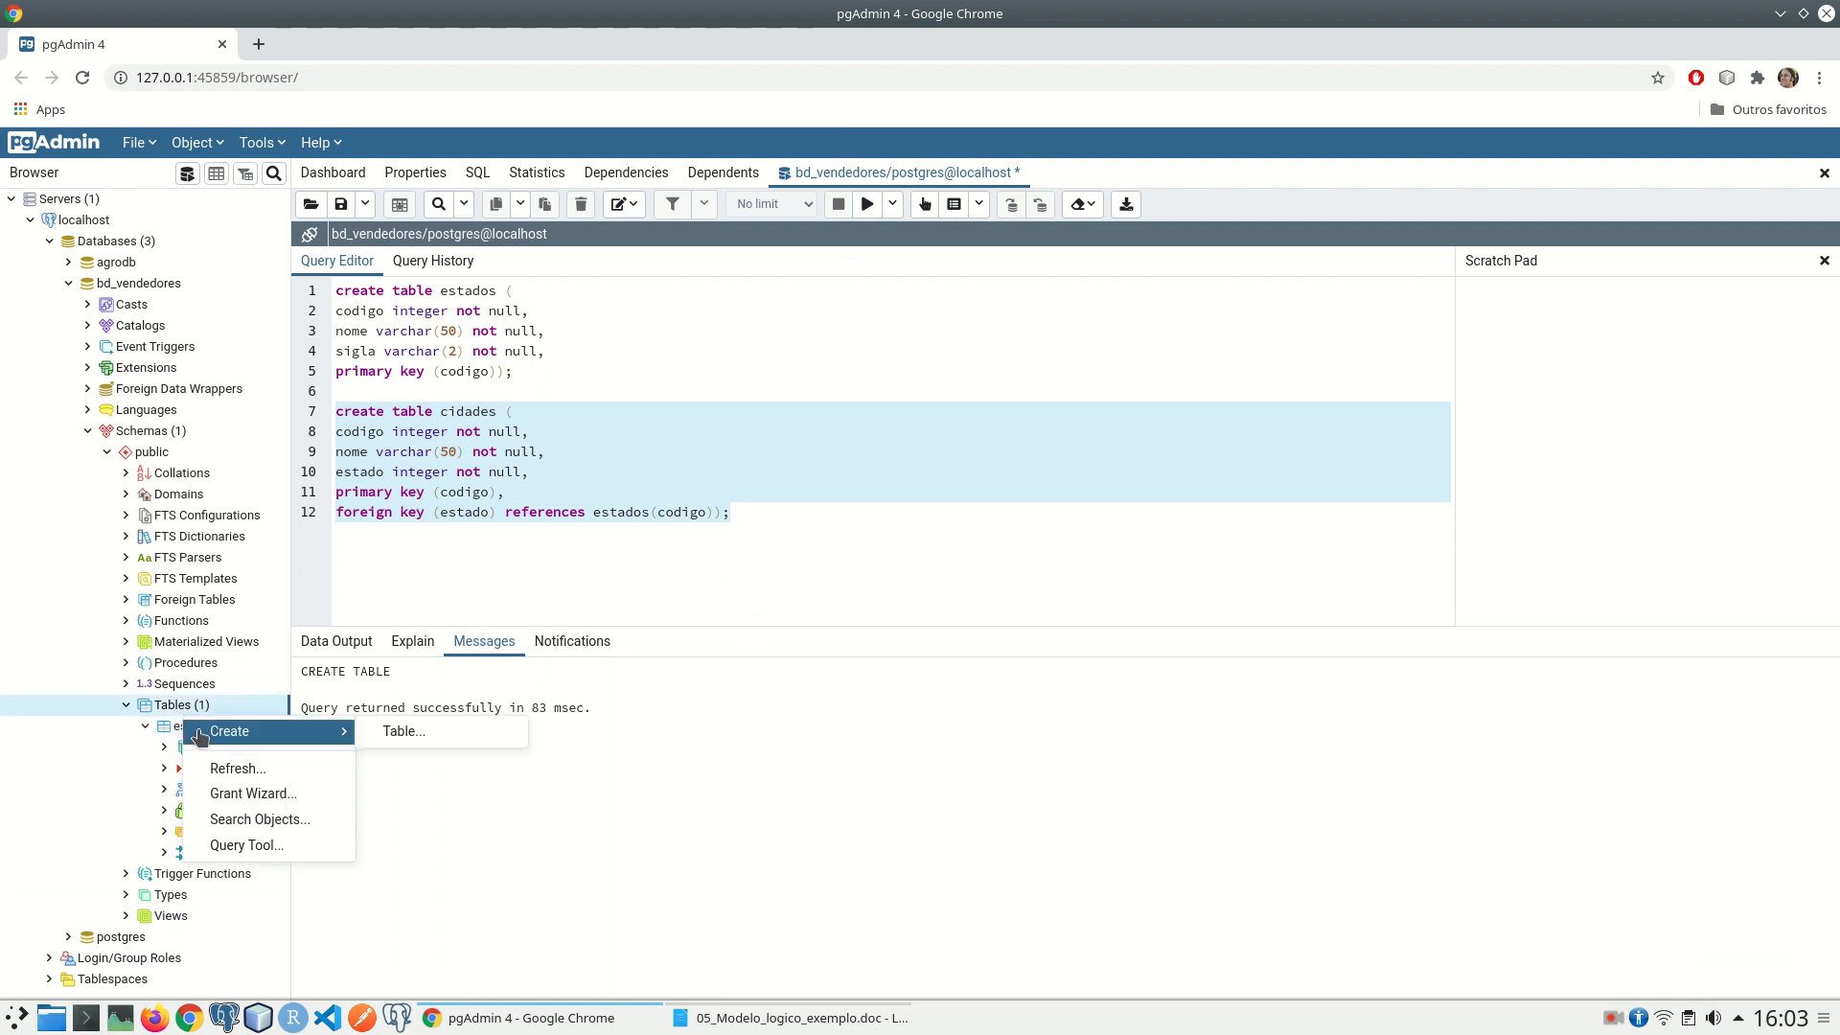
{"action": "left_click", "coordinate": [226, 767]}
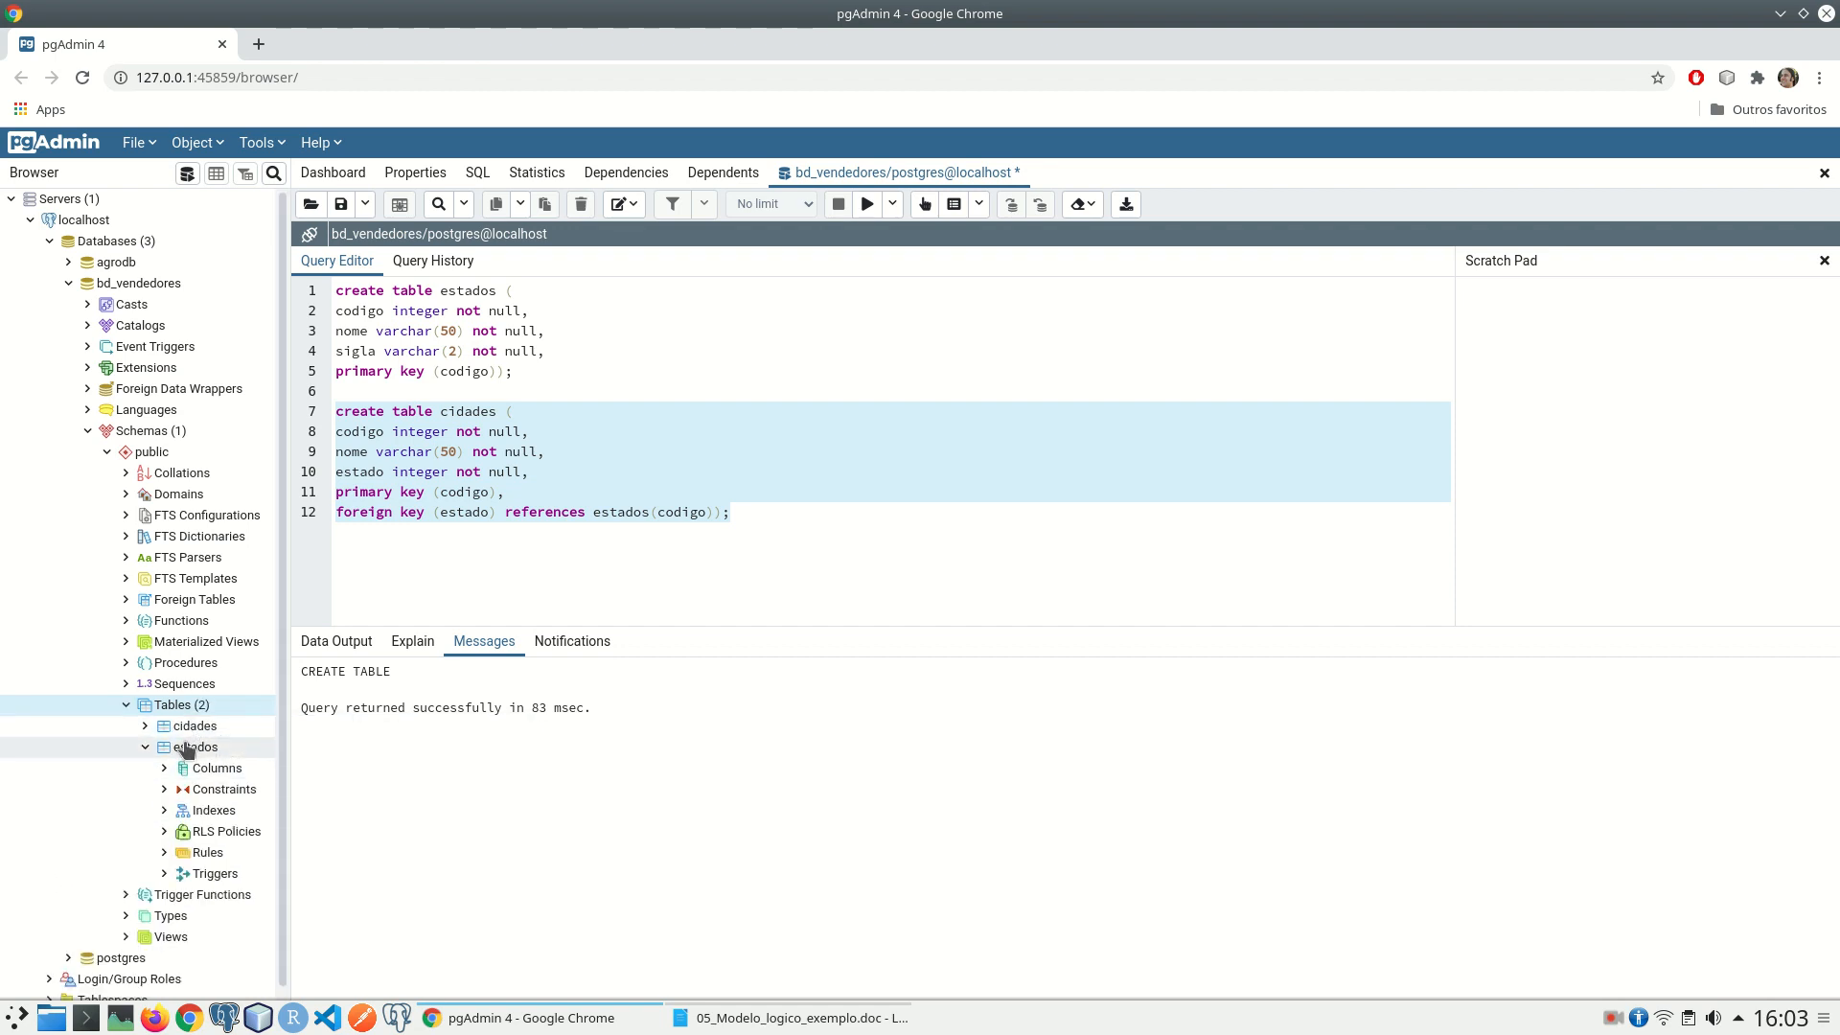
Step: View all rows of the estados table to check its state codes, and close the data view
{"action": "left_click", "coordinate": [186, 748]}
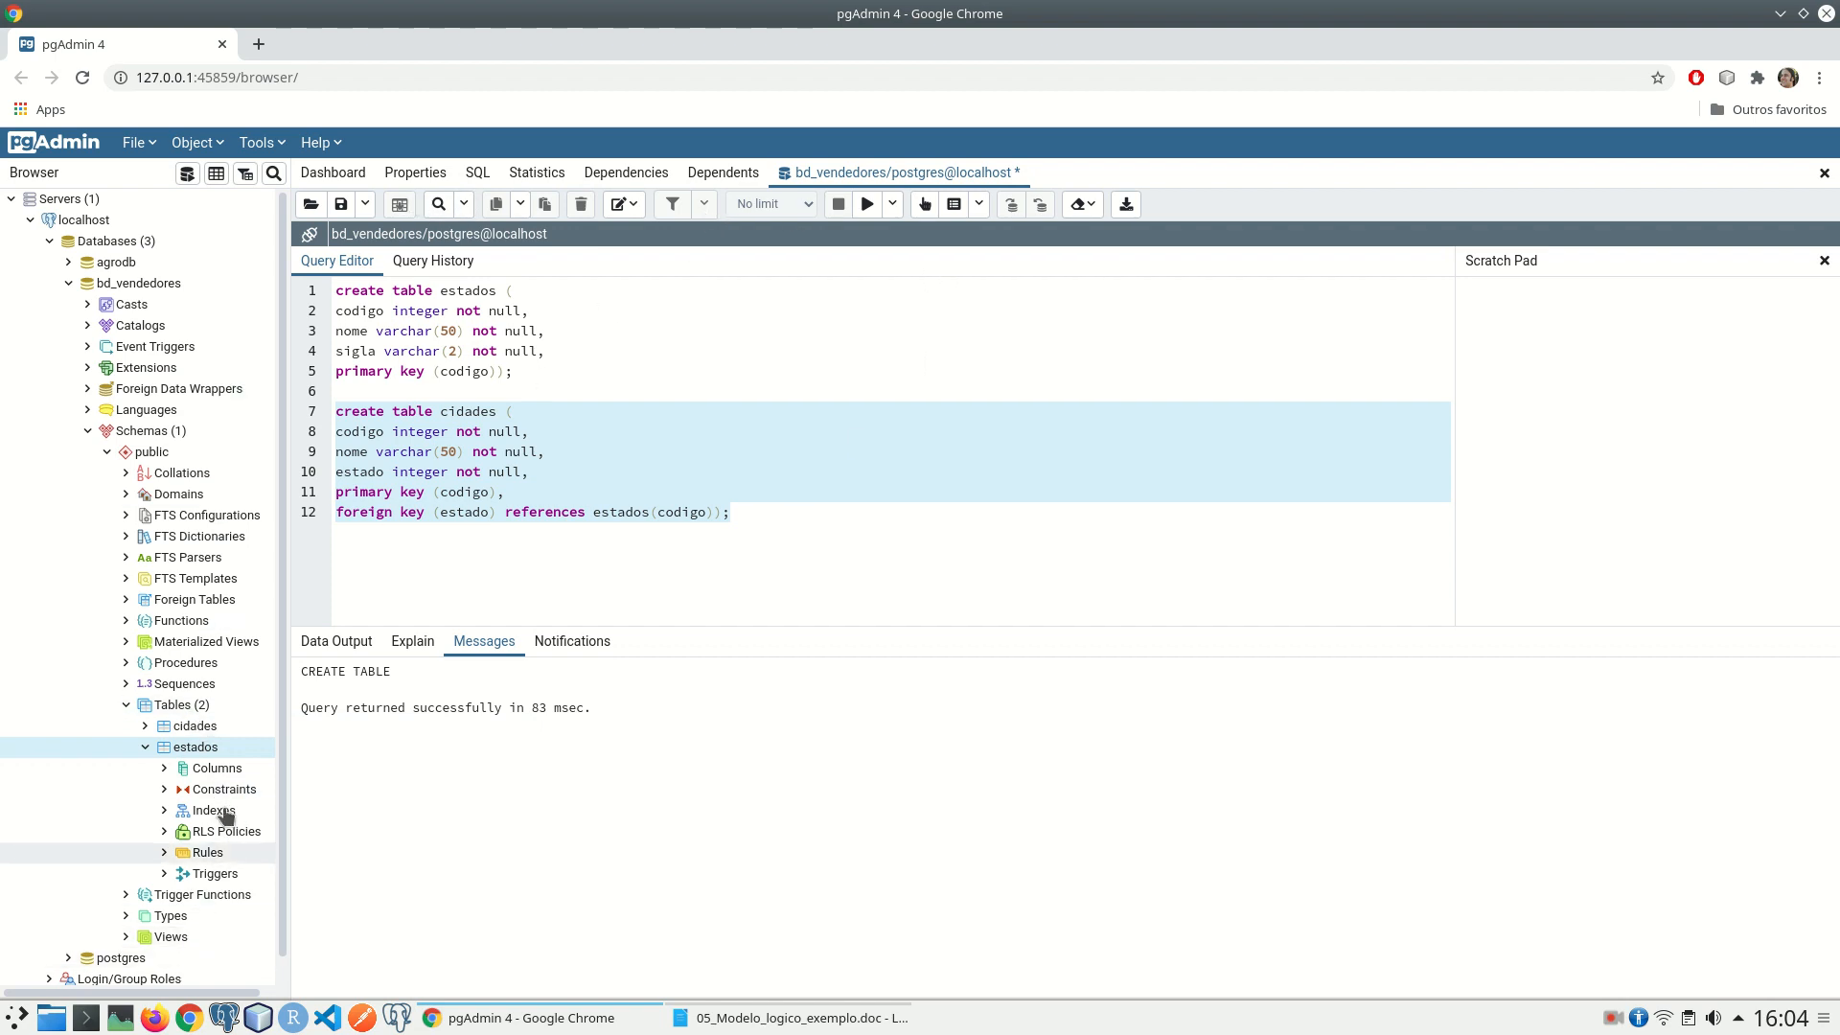
{"action": "right_click", "coordinate": [216, 744]}
{"action": "mouse_move", "coordinate": [300, 655]}
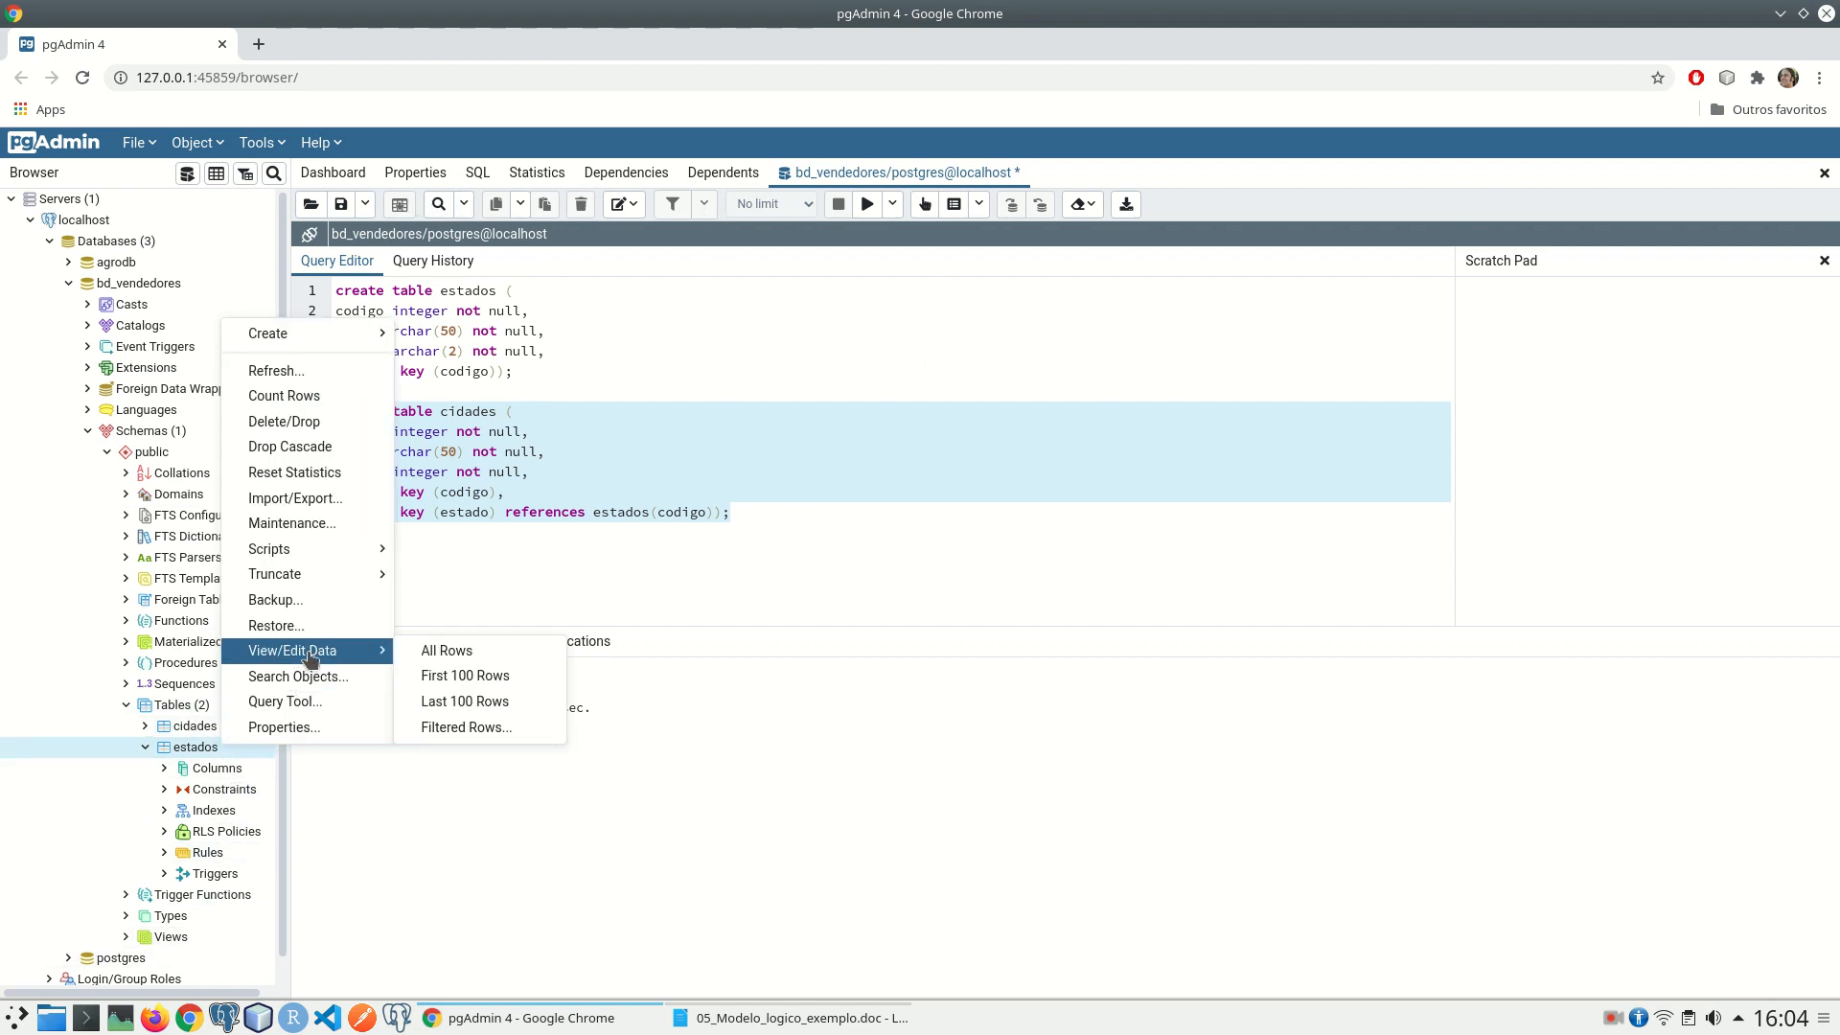
{"action": "left_click", "coordinate": [444, 651]}
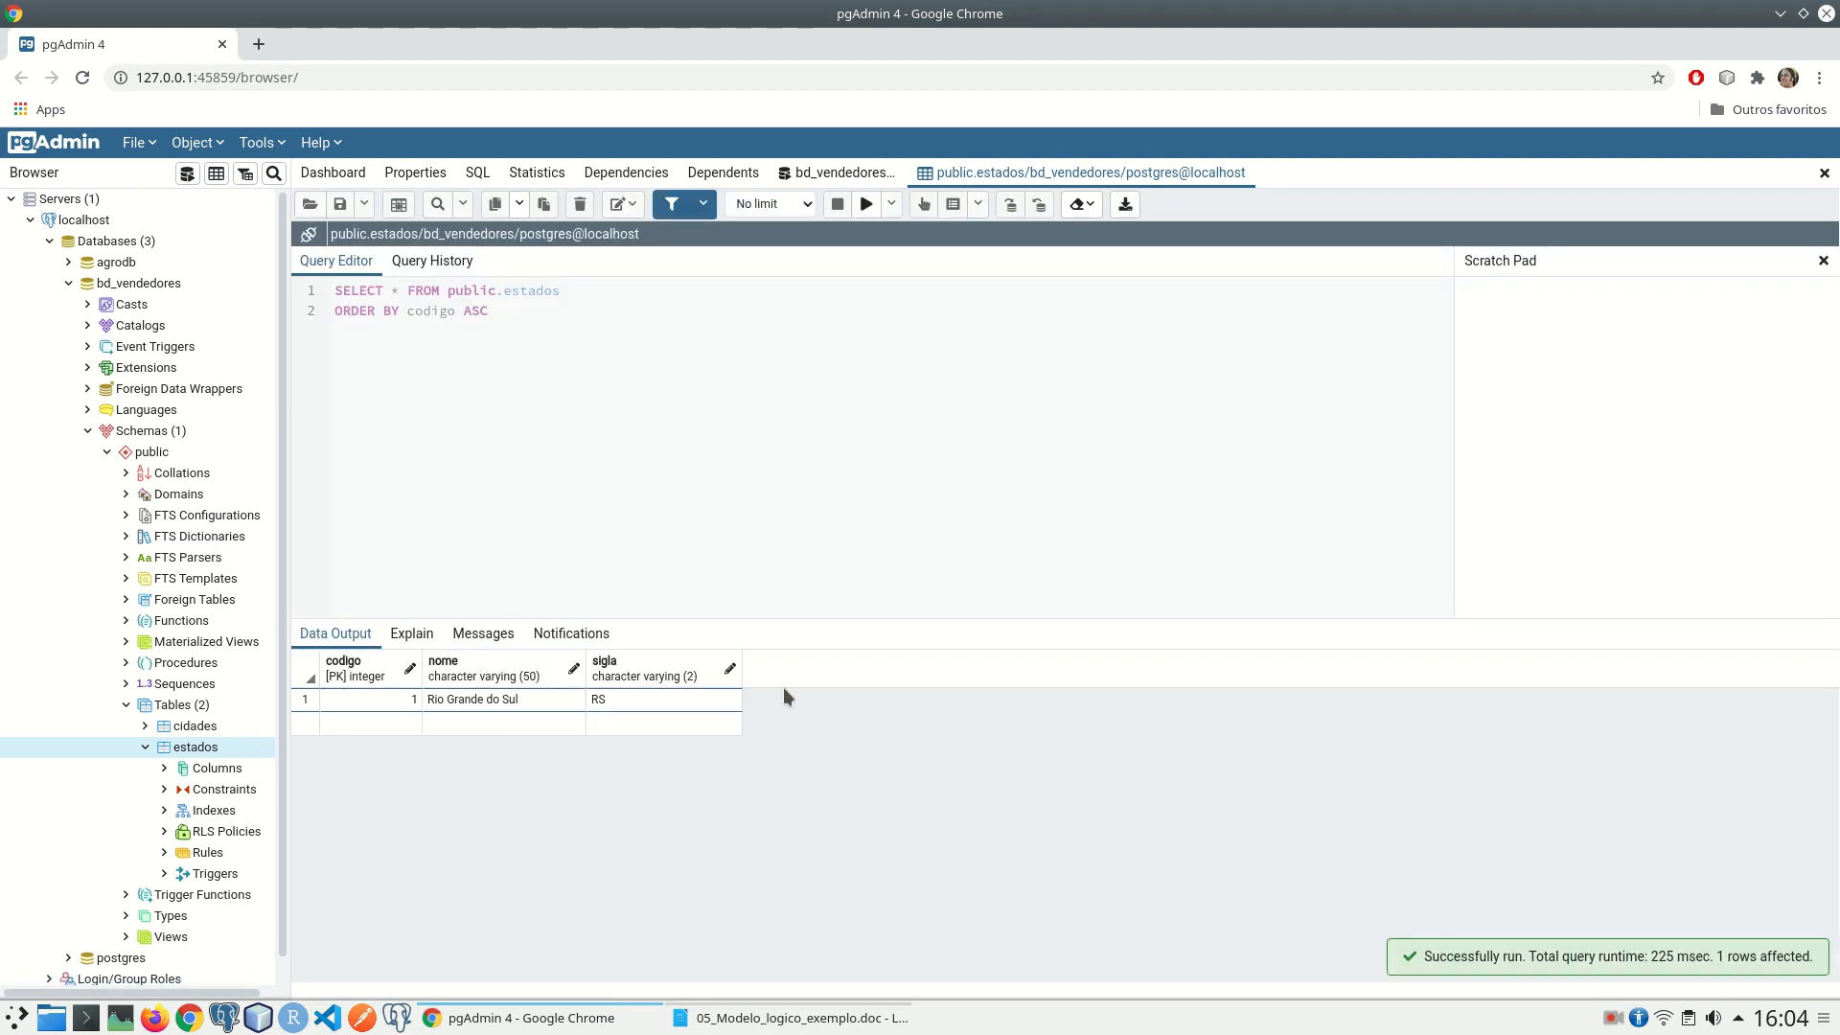
{"action": "left_click", "coordinate": [1825, 173]}
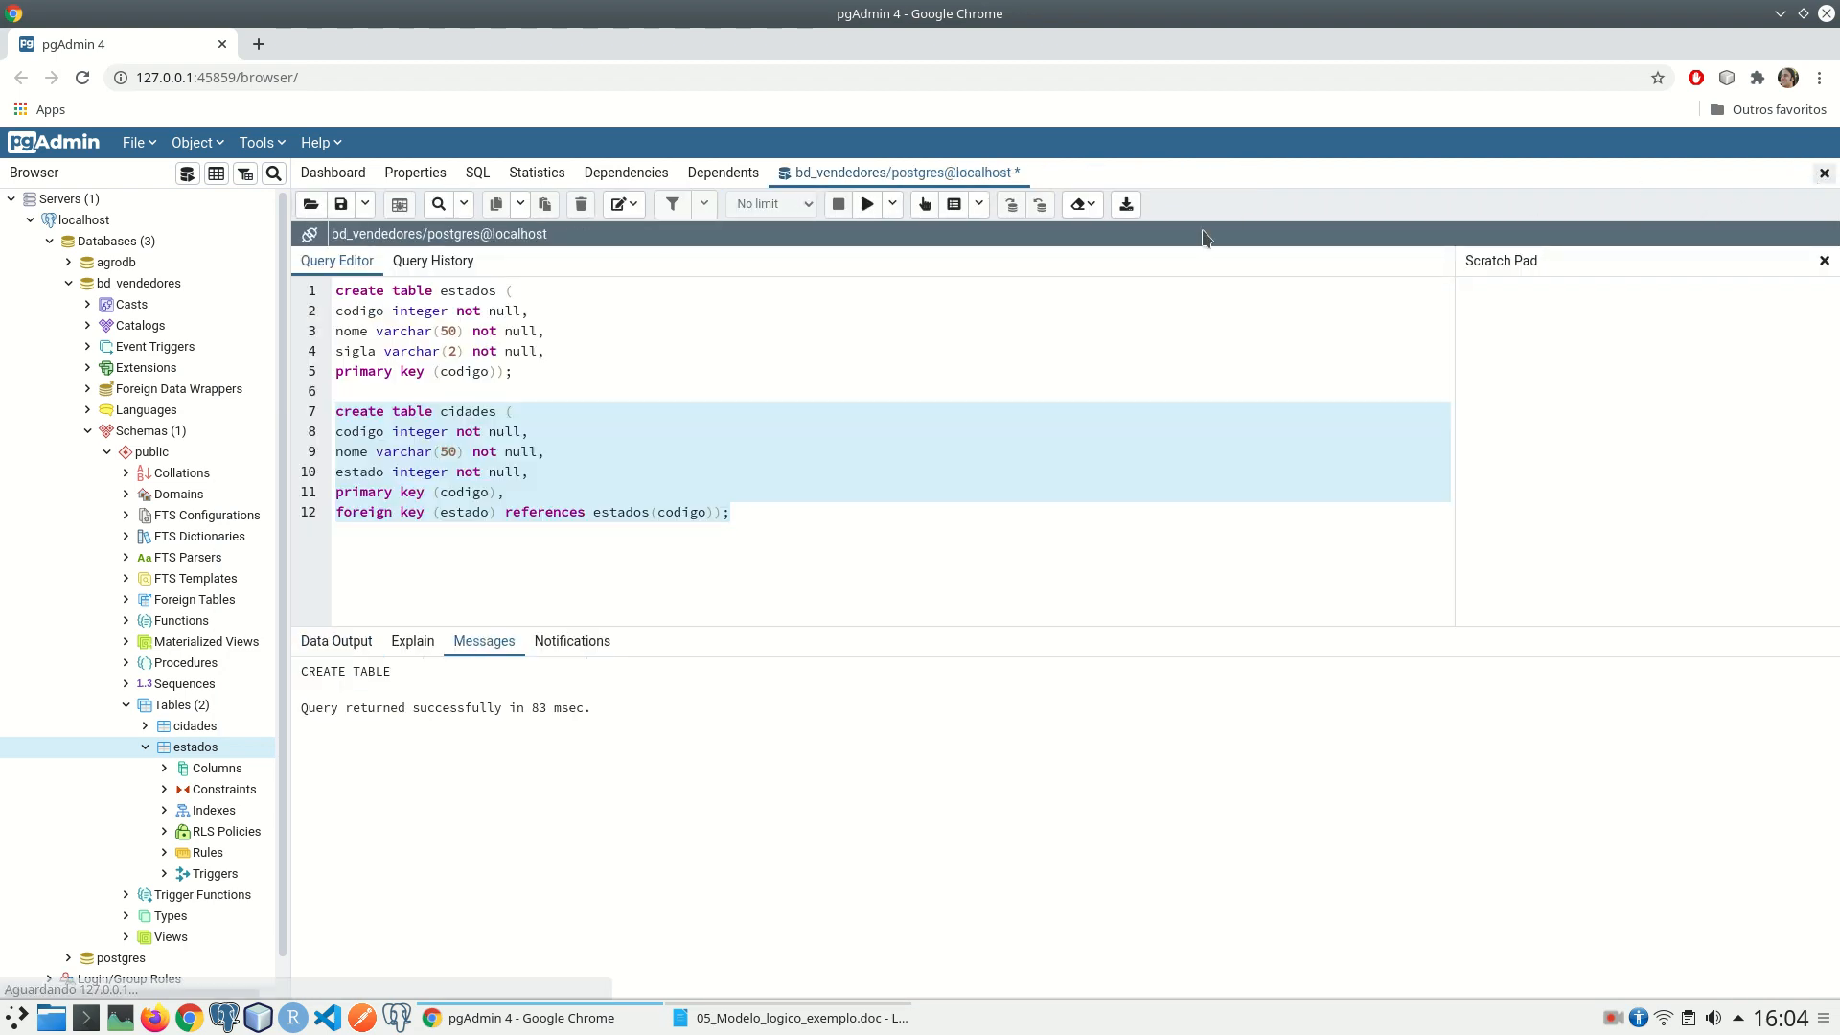
Step: Open all rows of the cidades table for viewing and editing
{"action": "right_click", "coordinate": [206, 734]}
{"action": "mouse_move", "coordinate": [330, 636]}
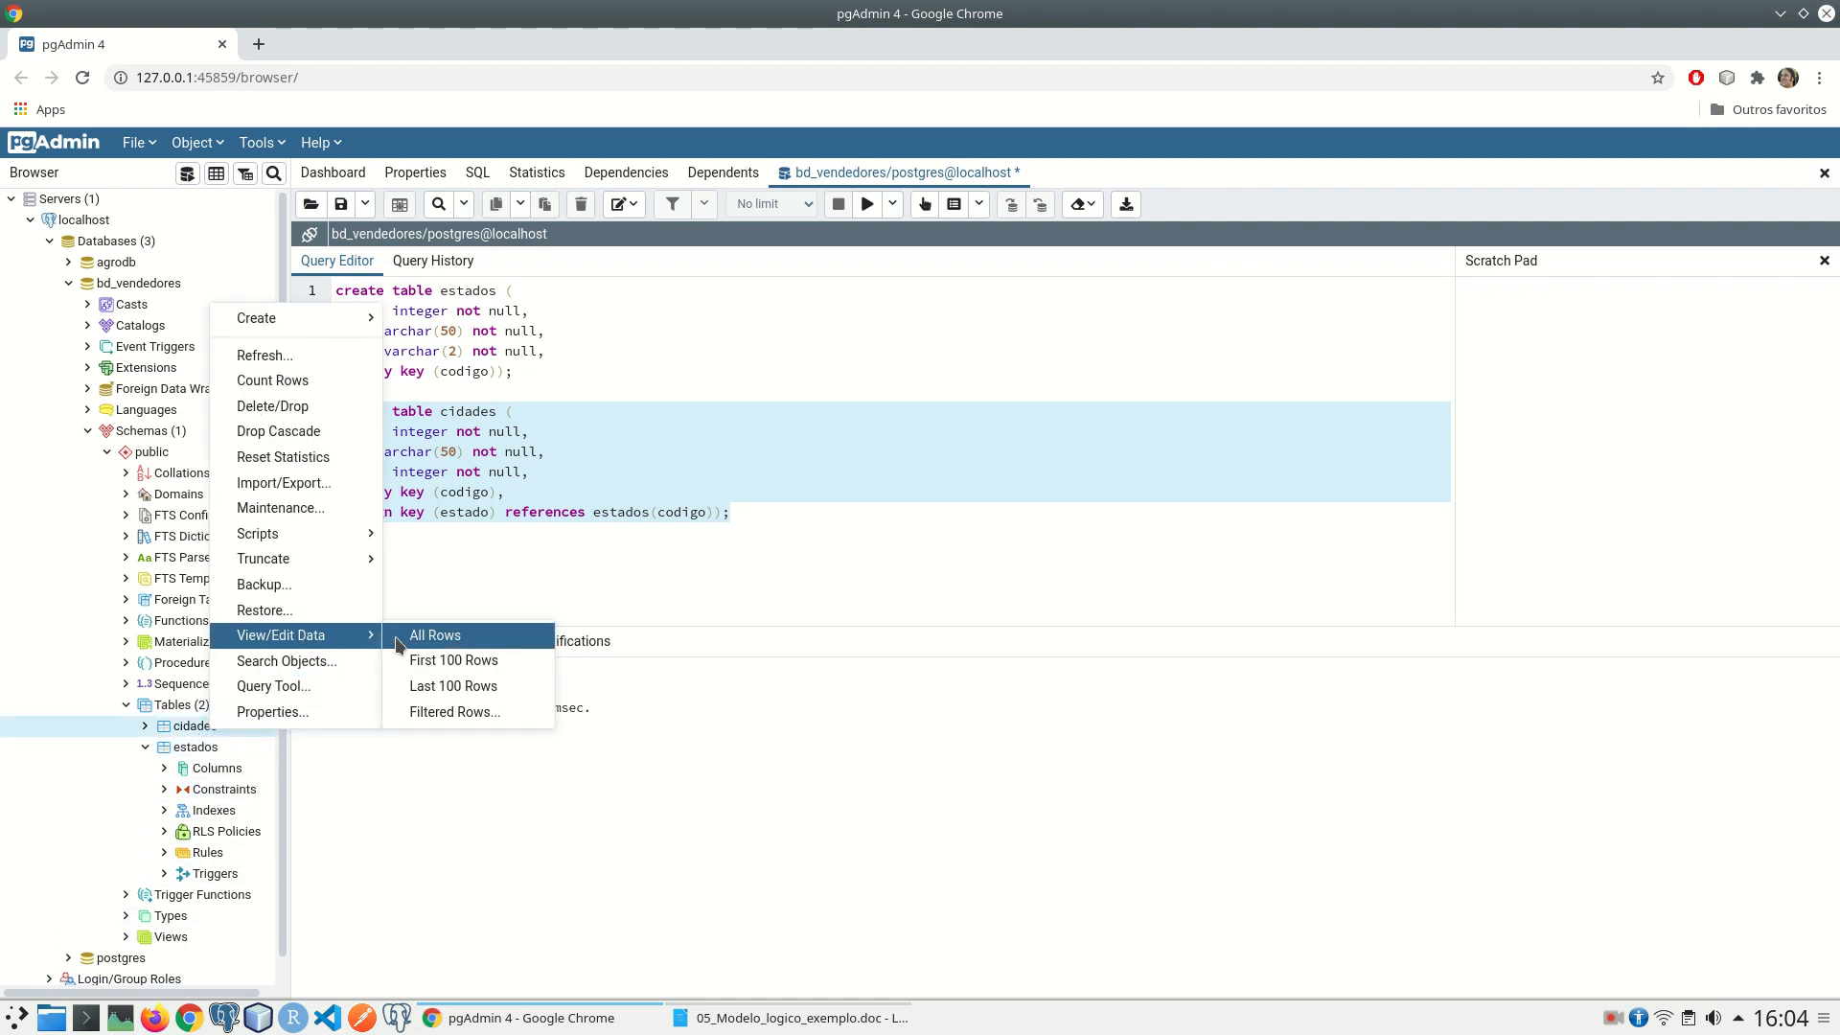
{"action": "left_click", "coordinate": [436, 637]}
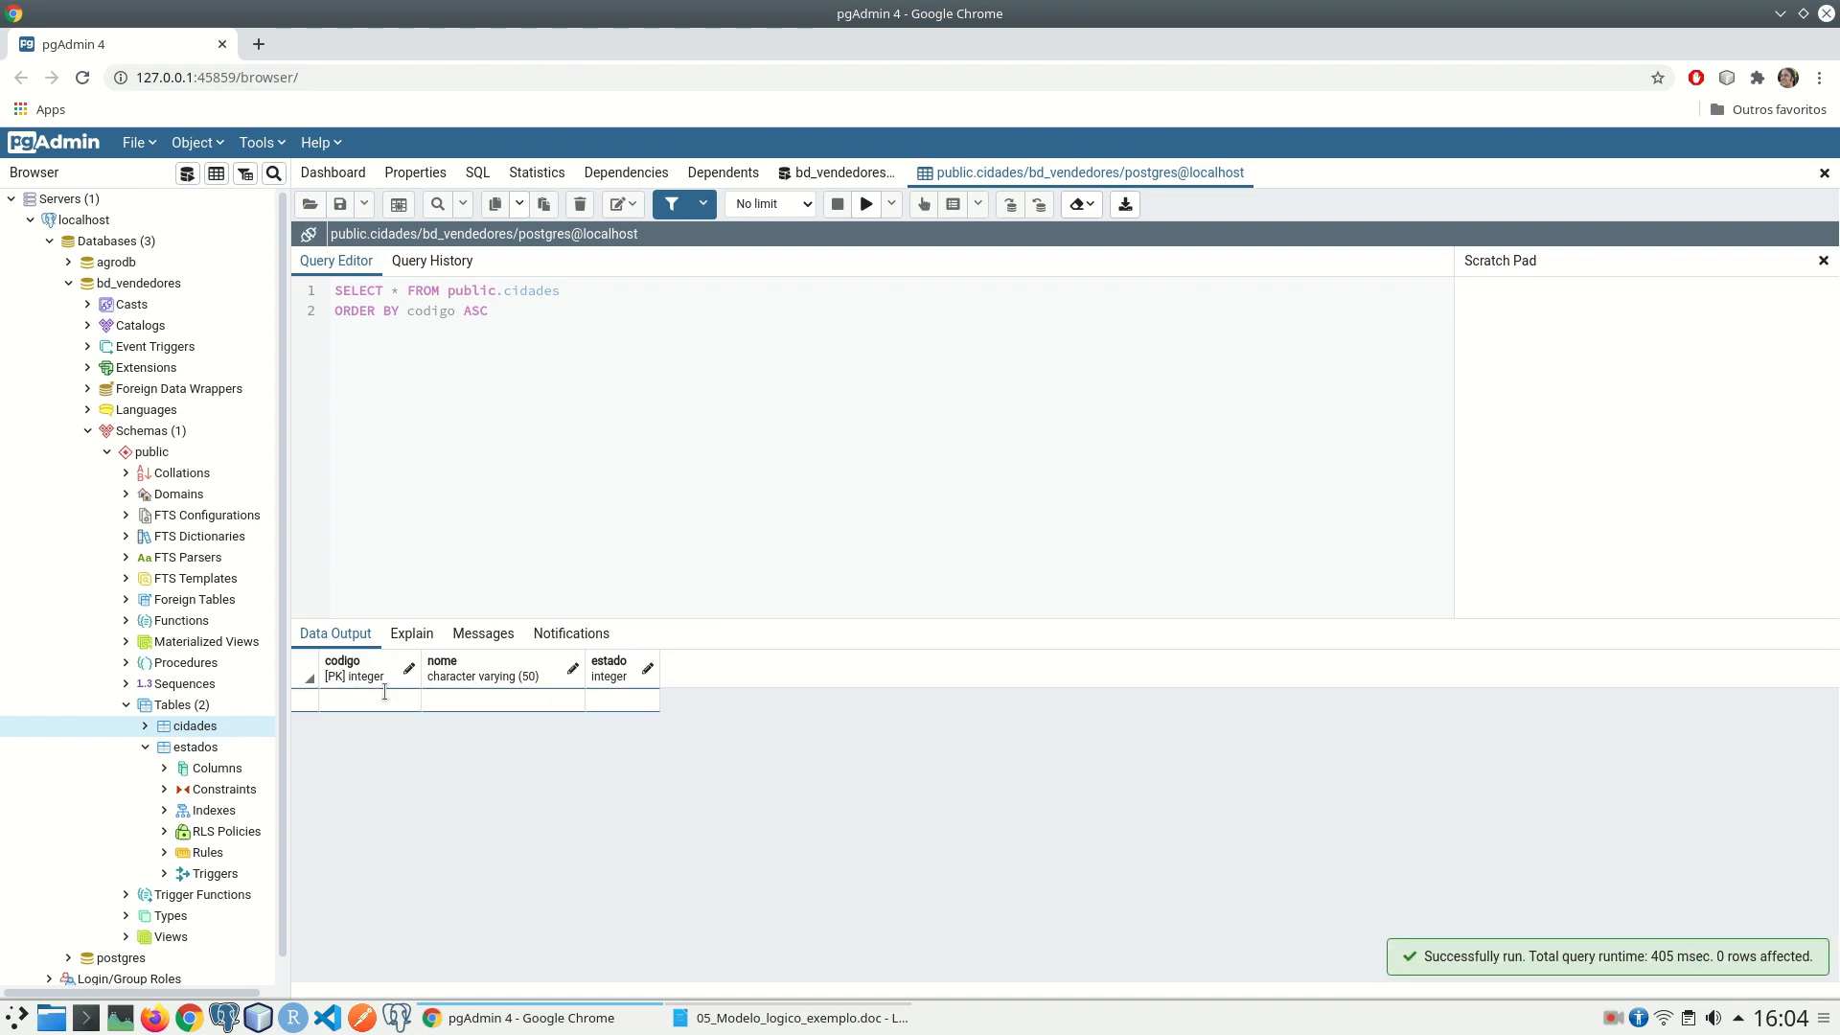
Step: Enter a new cidades row with codigo 1, nome Passo Fundo and estado 1, and save the data changes
{"action": "left_click", "coordinate": [395, 692]}
{"action": "type", "text": "1"}
{"action": "left_click", "coordinate": [447, 694]}
{"action": "left_click", "coordinate": [446, 694]}
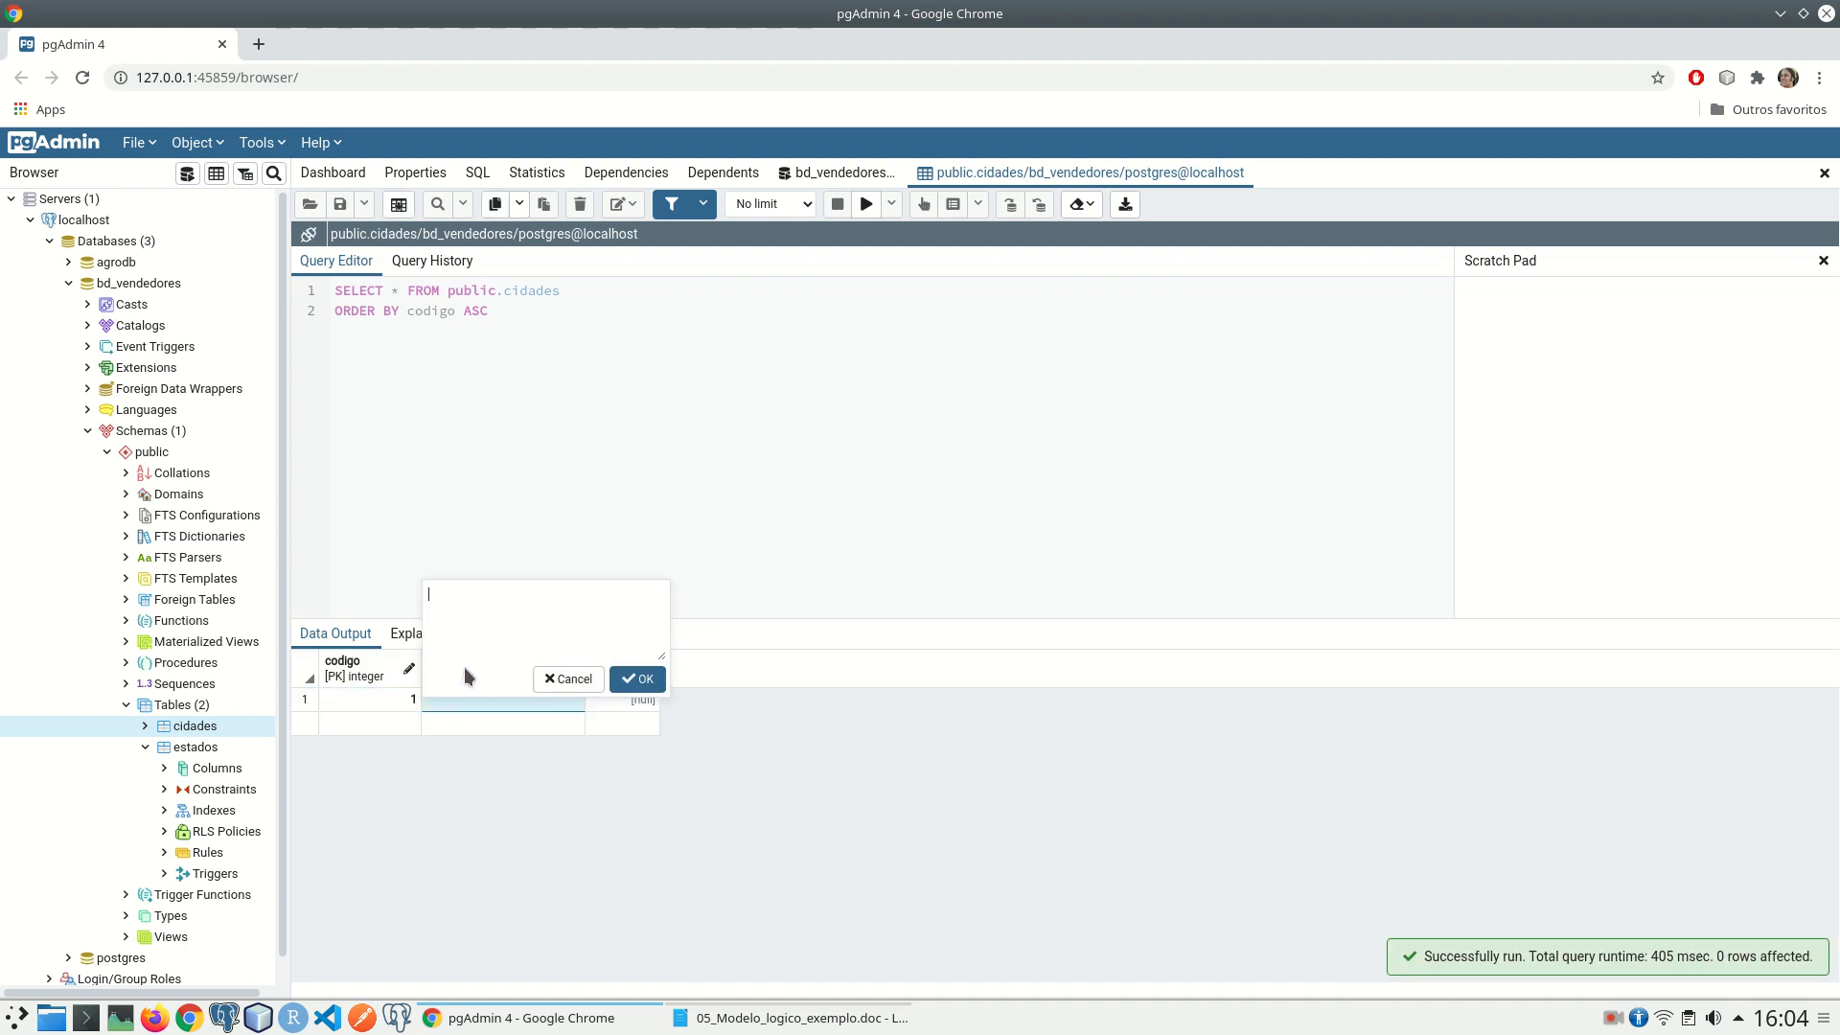
{"action": "type", "text": "Passo Fundo"}
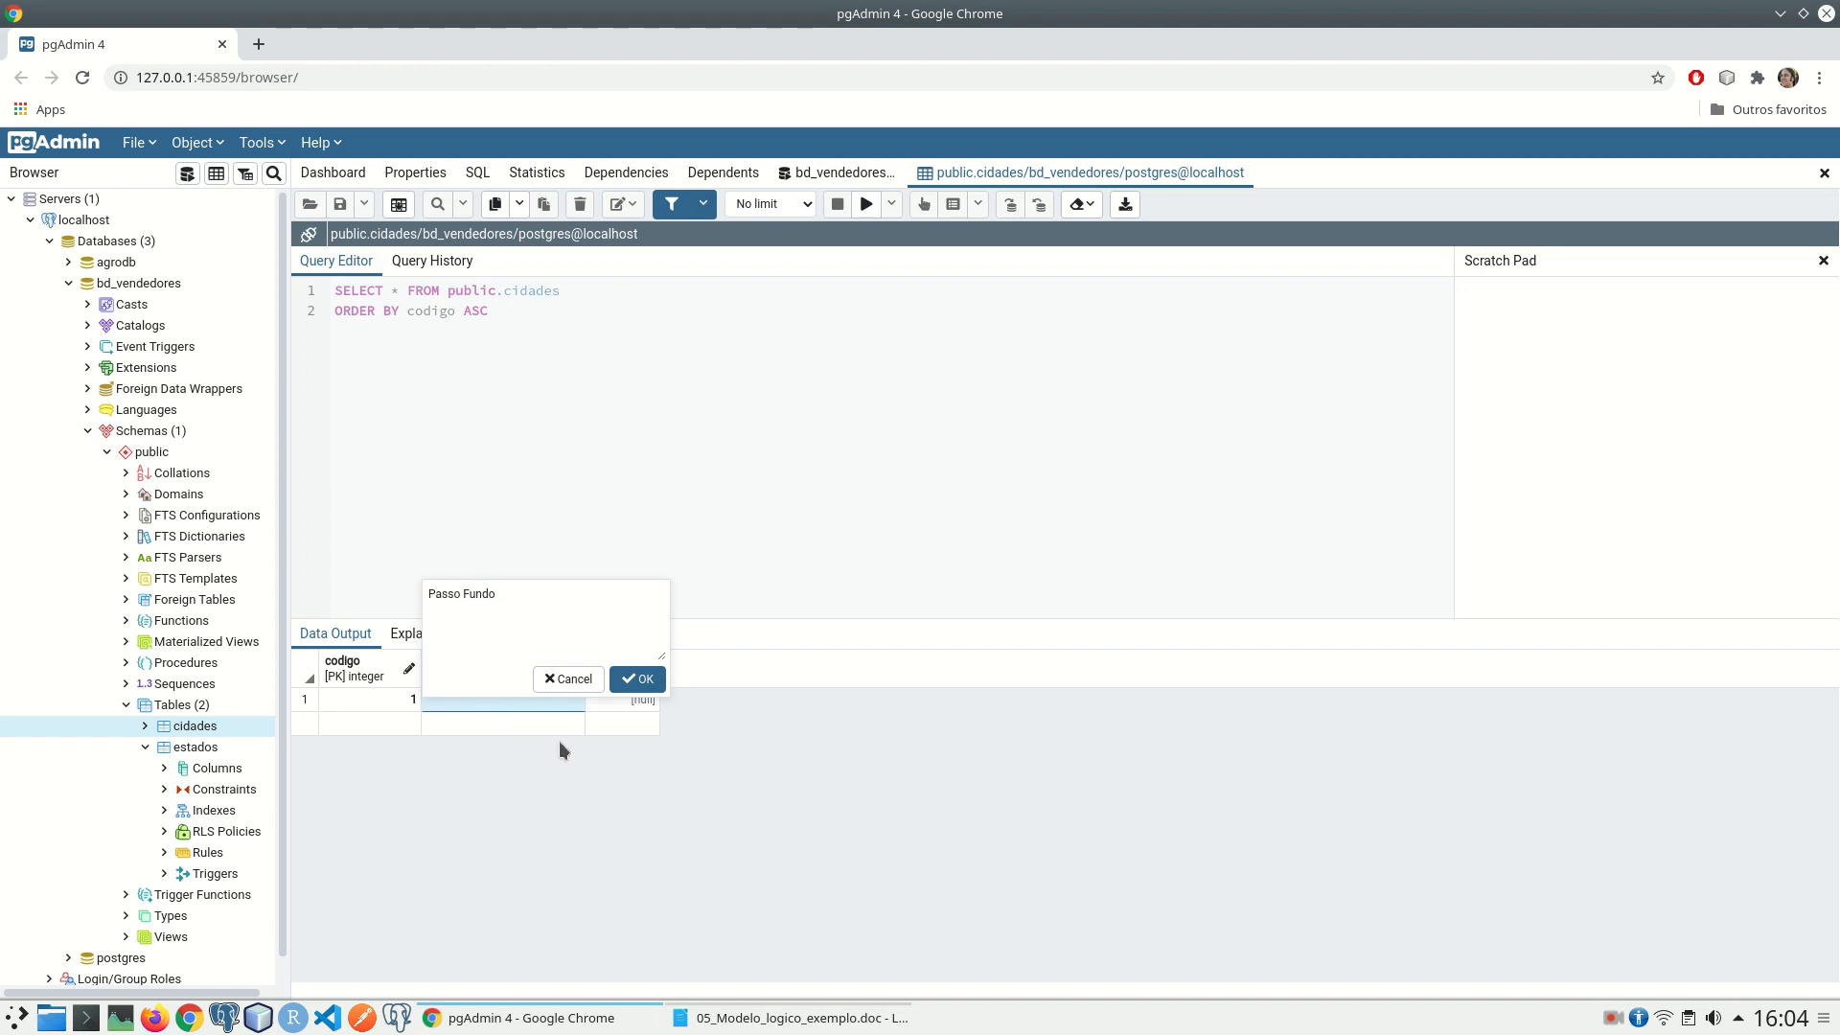
{"action": "left_click", "coordinate": [639, 679]}
{"action": "left_click", "coordinate": [644, 707]}
{"action": "left_click", "coordinate": [646, 705]}
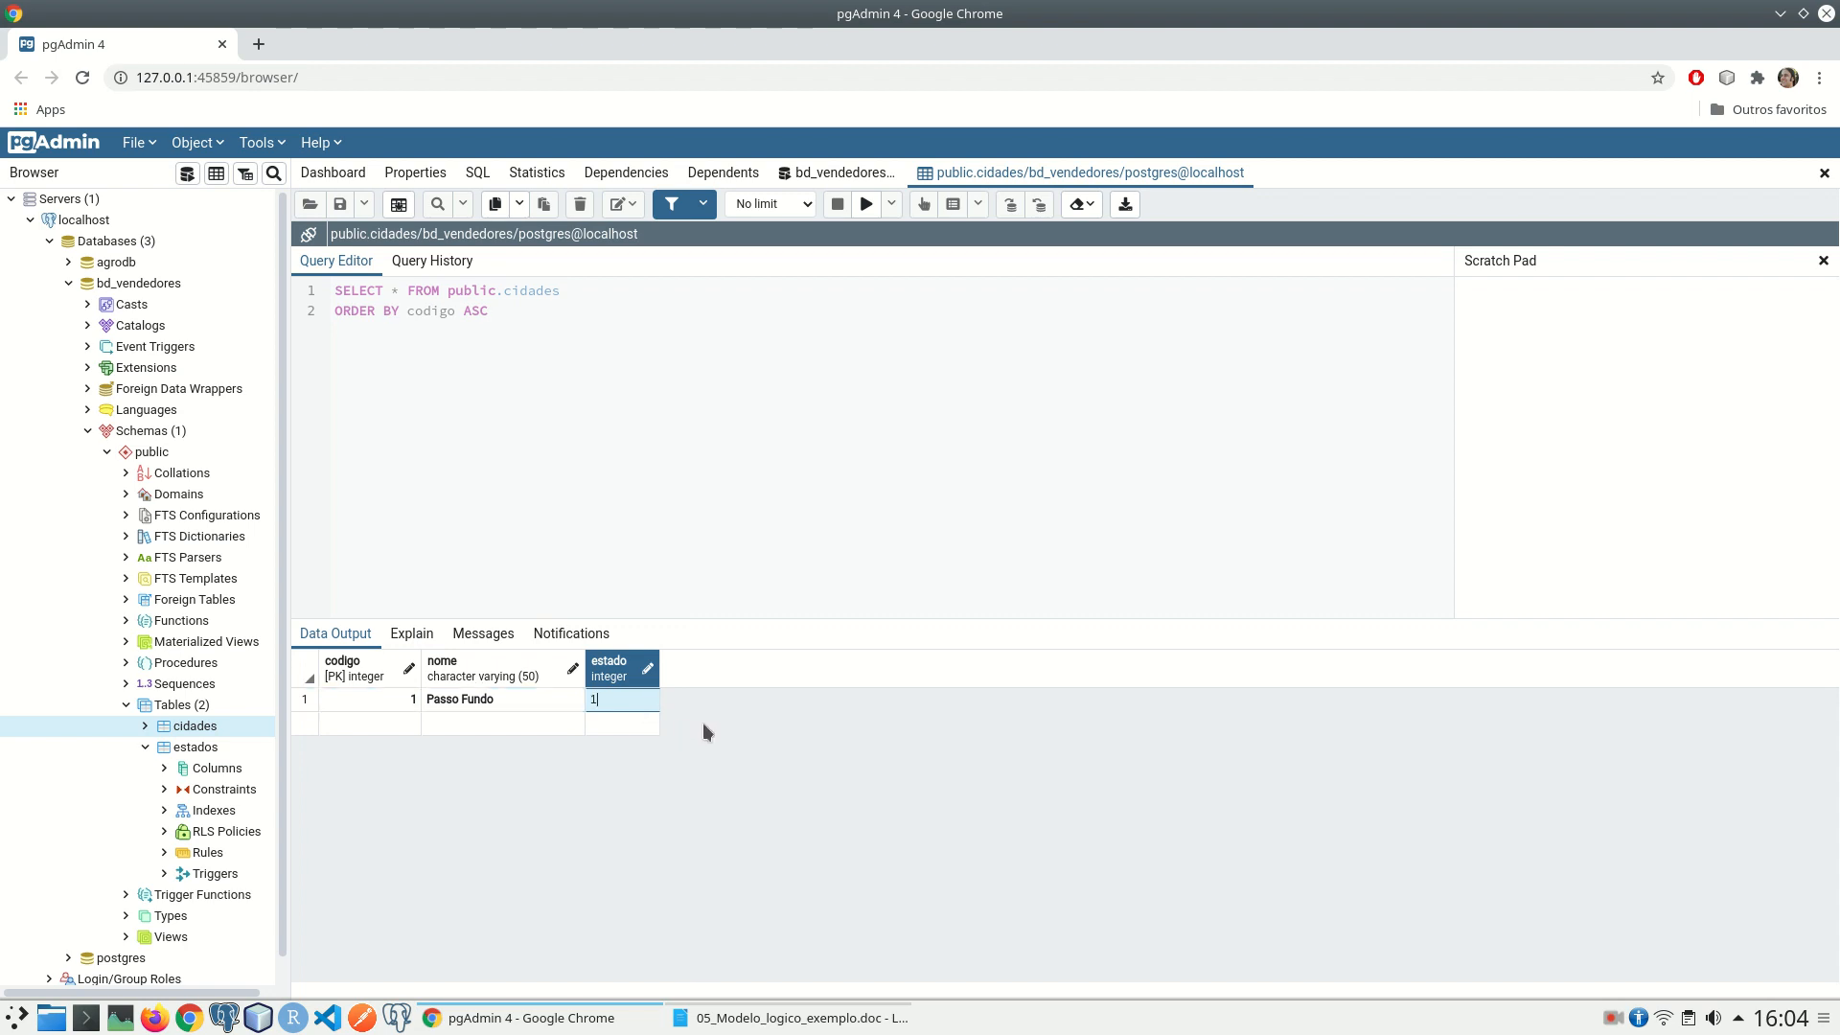
{"action": "left_click", "coordinate": [401, 209]}
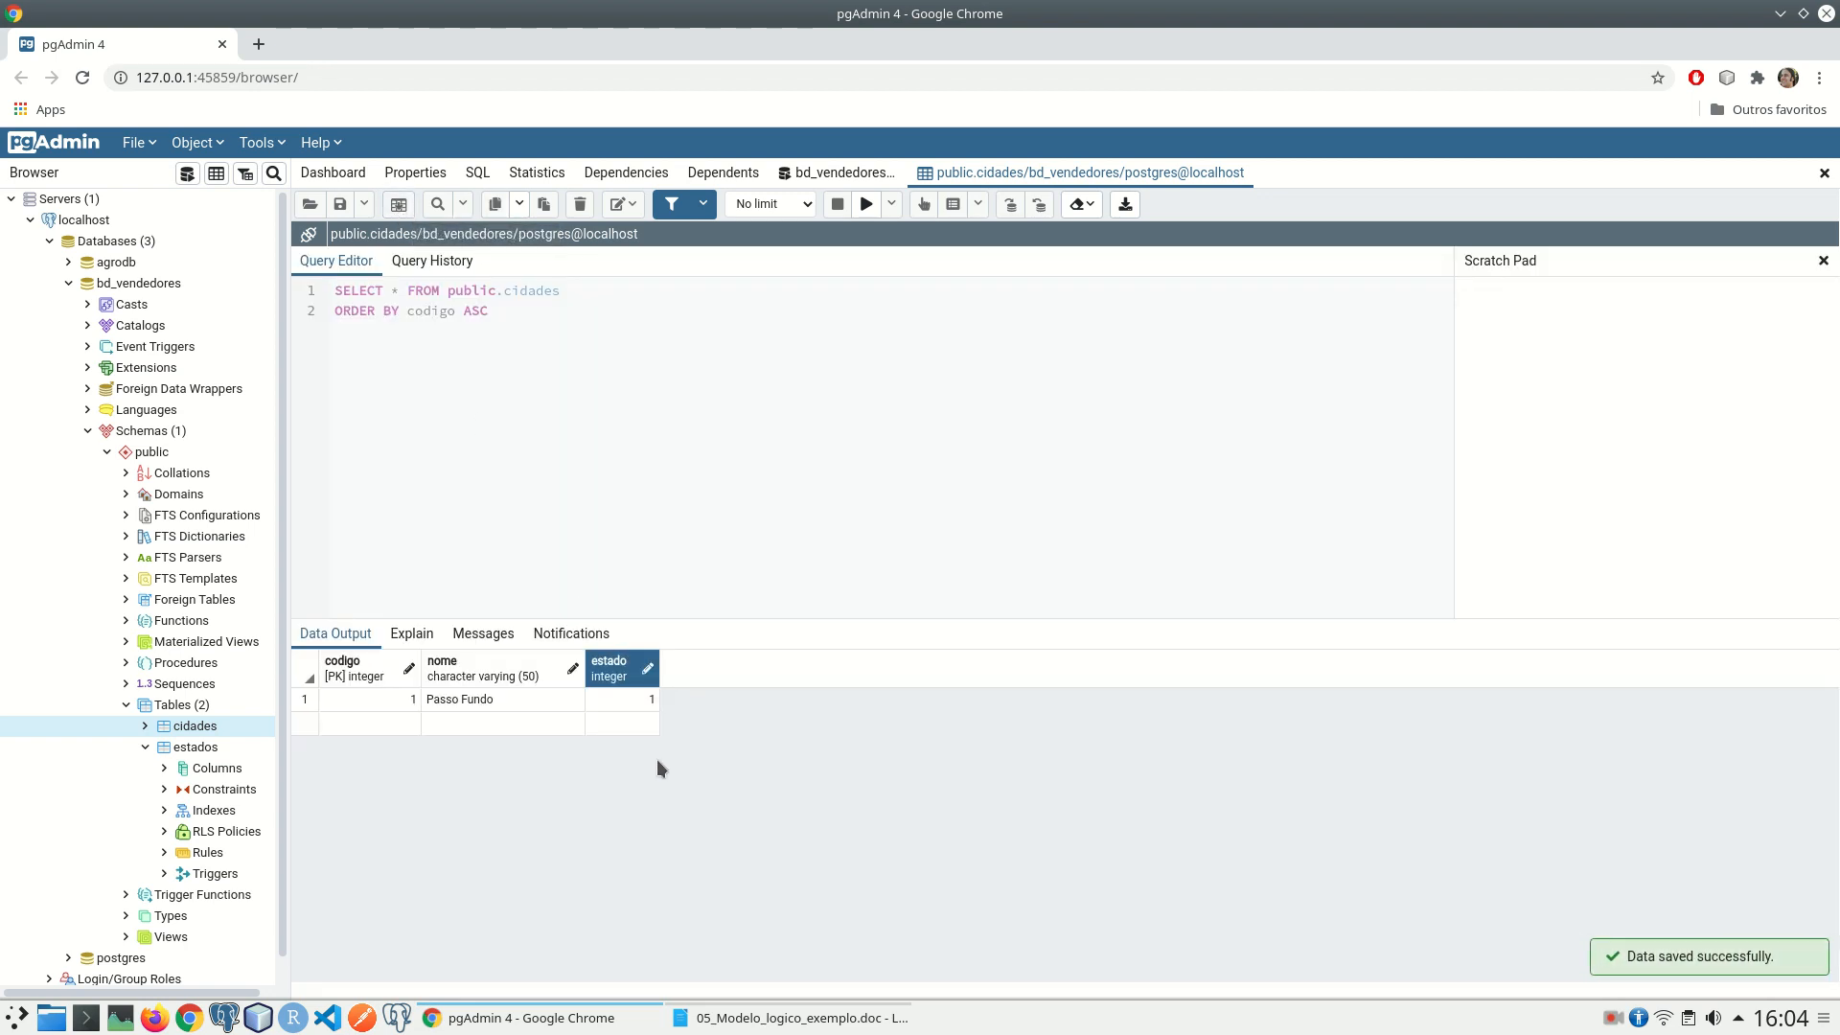
Step: Try to save the Passo Fundo row with estado 3, and restore estado to 1 with the data changes saved
{"action": "double_click", "coordinate": [644, 698]}
{"action": "type", "text": "3"}
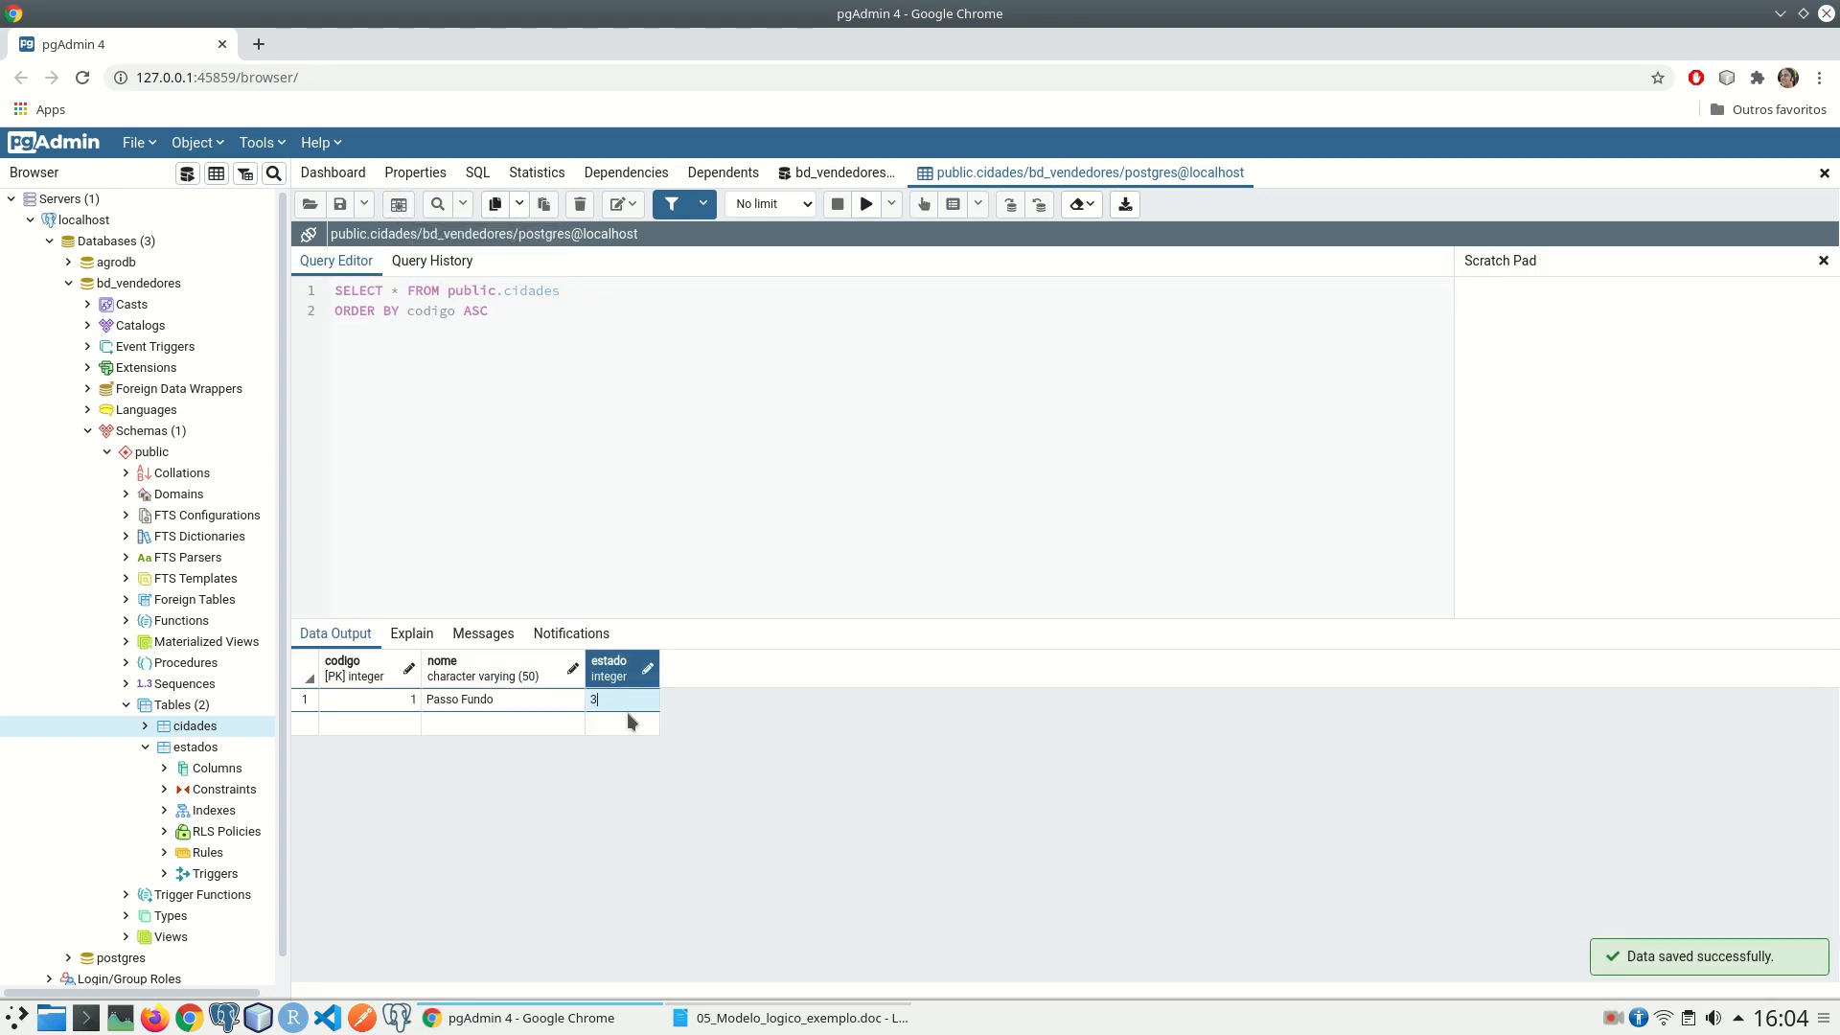
{"action": "left_click", "coordinate": [400, 205]}
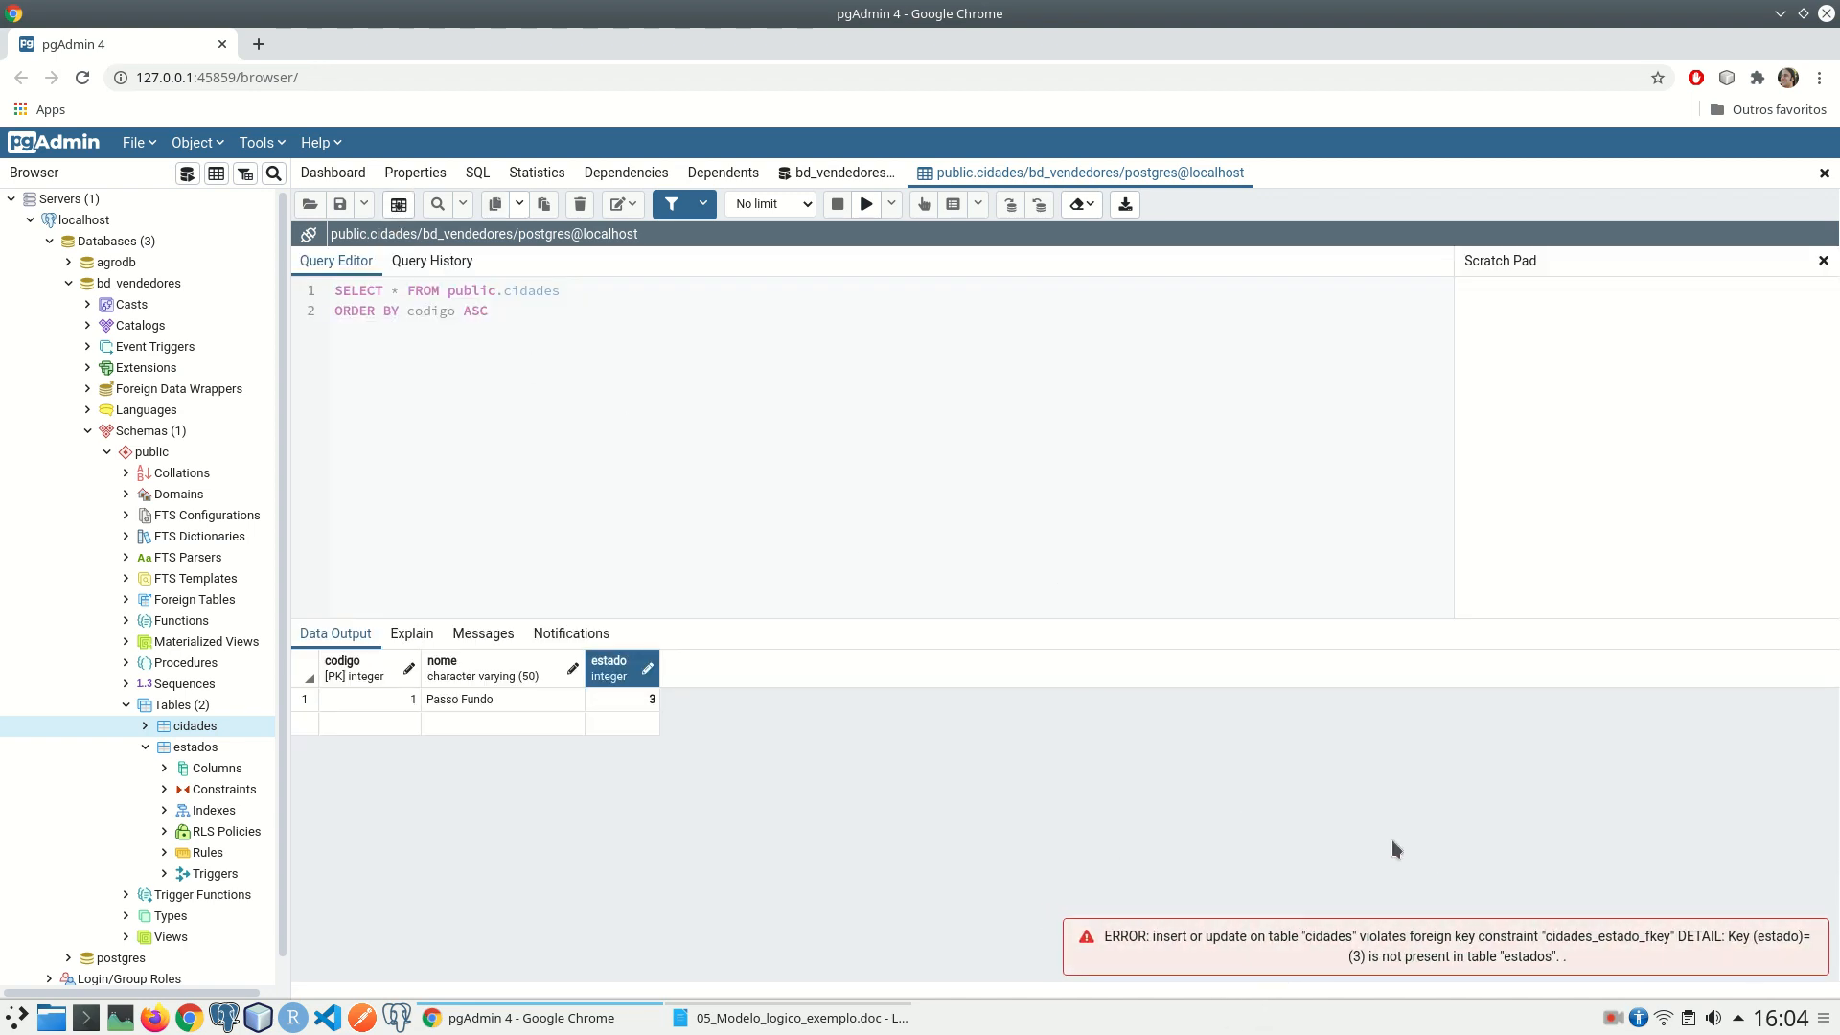
{"action": "left_click", "coordinate": [606, 703]}
{"action": "left_click", "coordinate": [405, 209]}
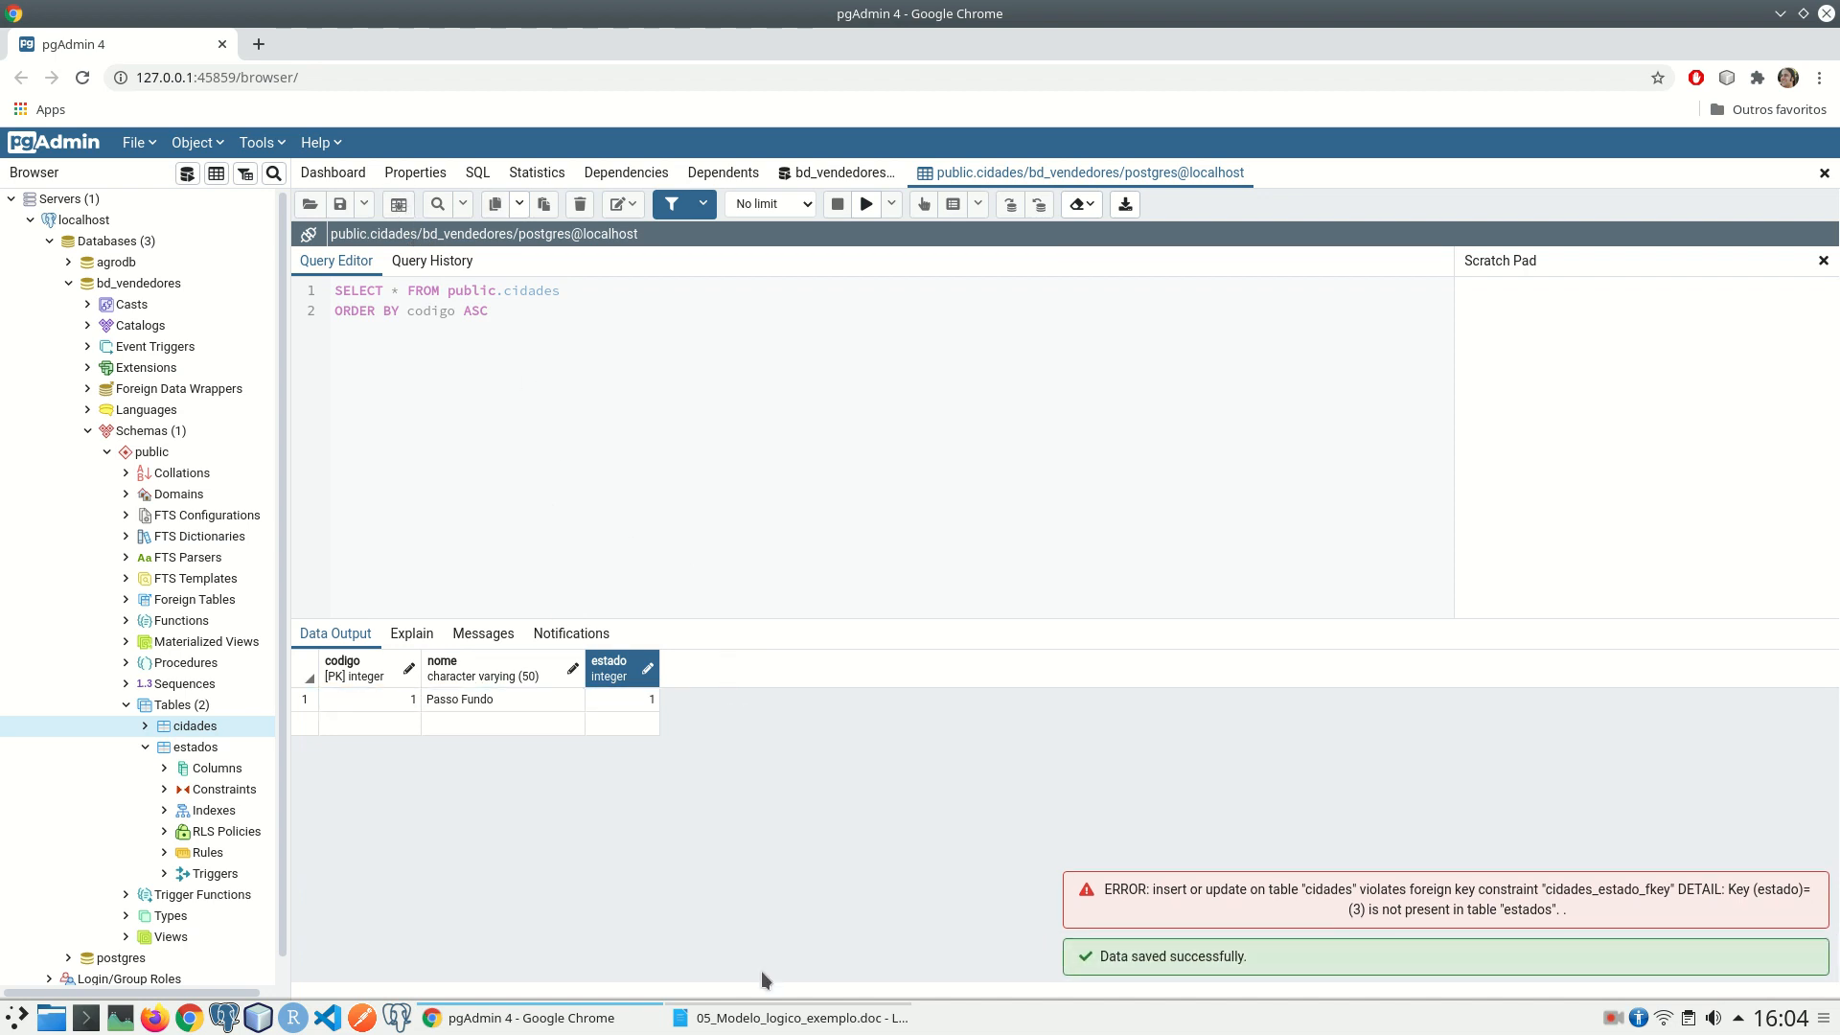
Step: Review the Vendedores definition in the 05_Modelo_logico_exemplo.doc document, and close the cidades data view in pgAdmin
{"action": "left_click", "coordinate": [779, 1019]}
{"action": "scroll", "coordinate": [714, 561], "scroll_direction": "down", "scroll_amount": 3}
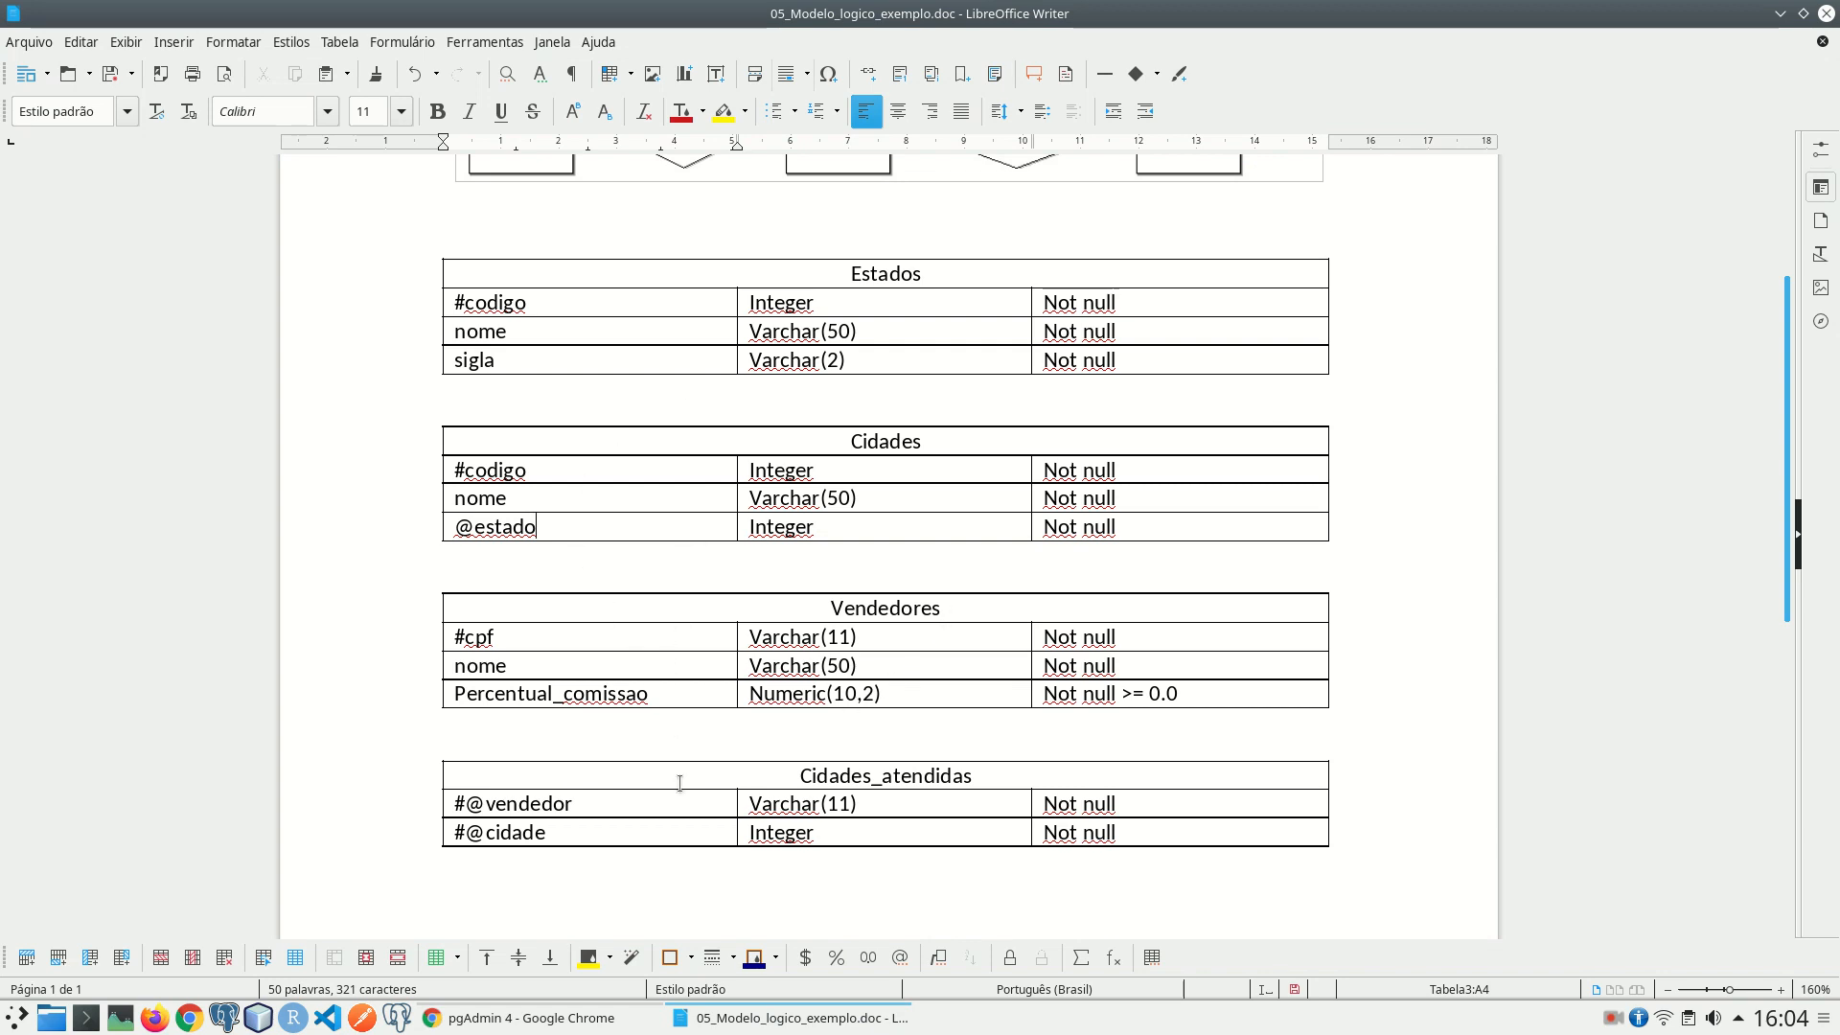
{"action": "left_click", "coordinate": [523, 1018]}
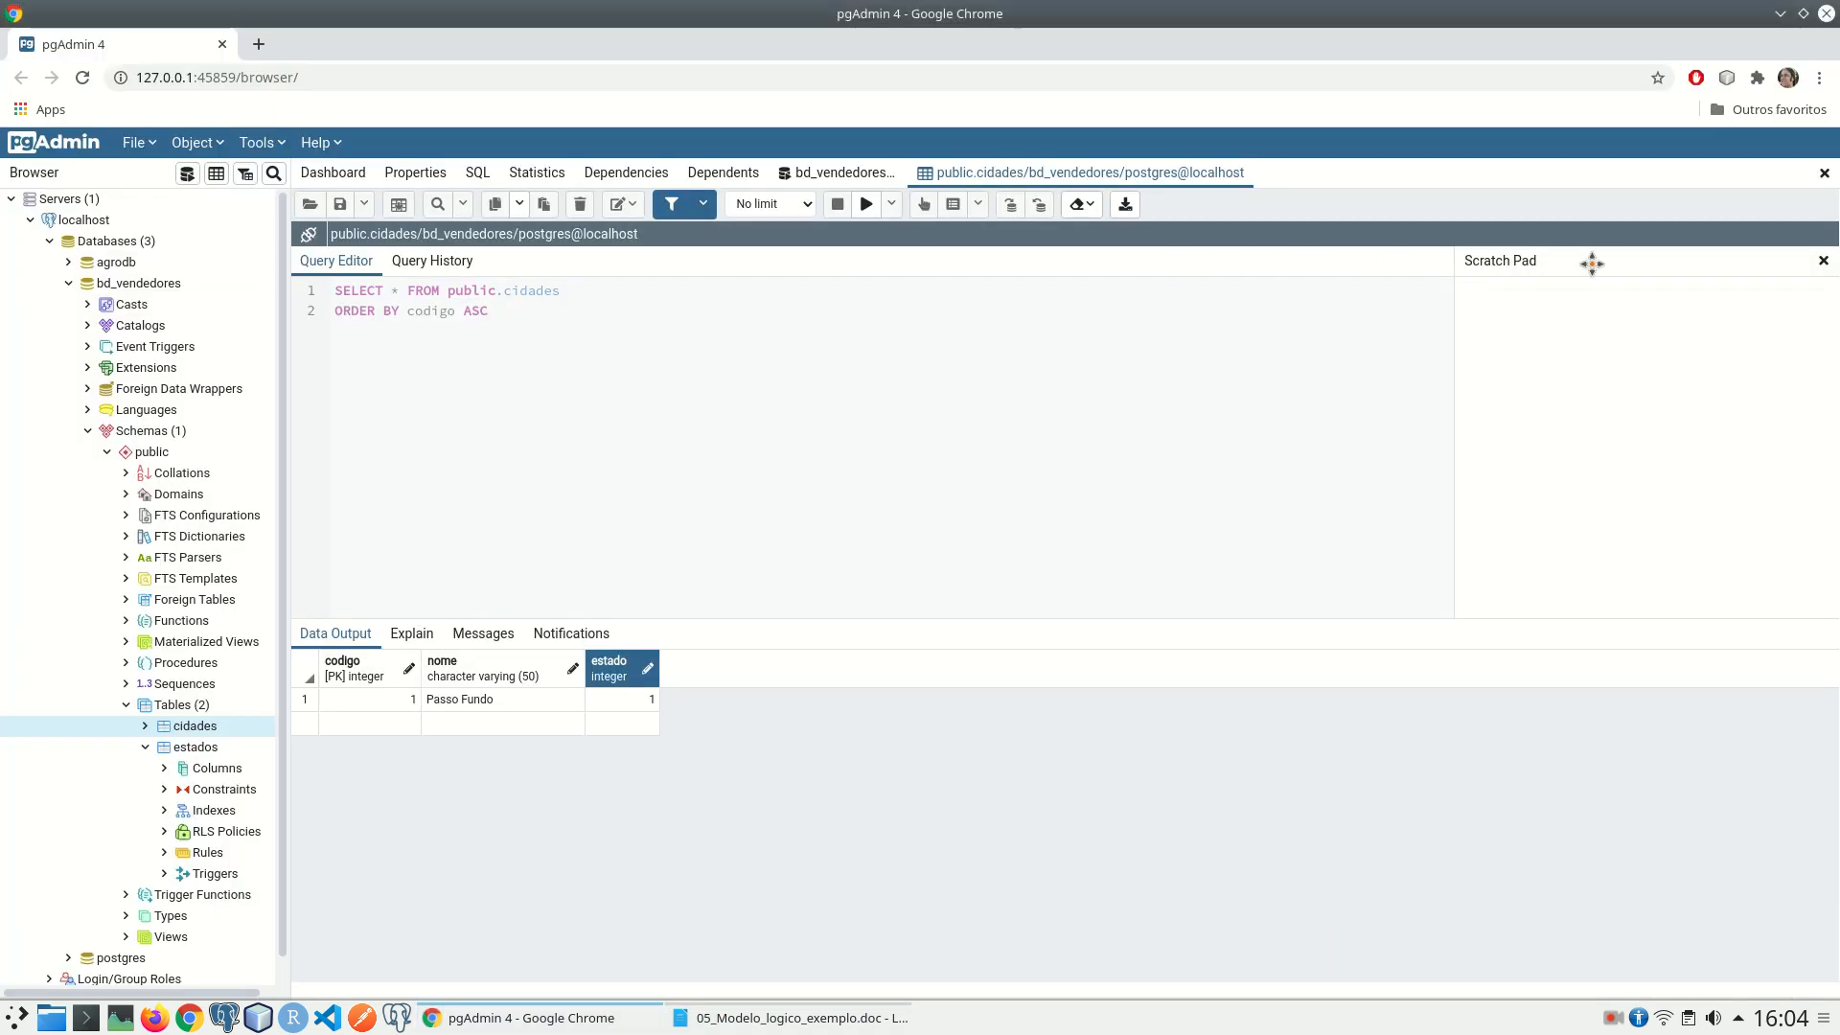
{"action": "left_click", "coordinate": [1824, 174]}
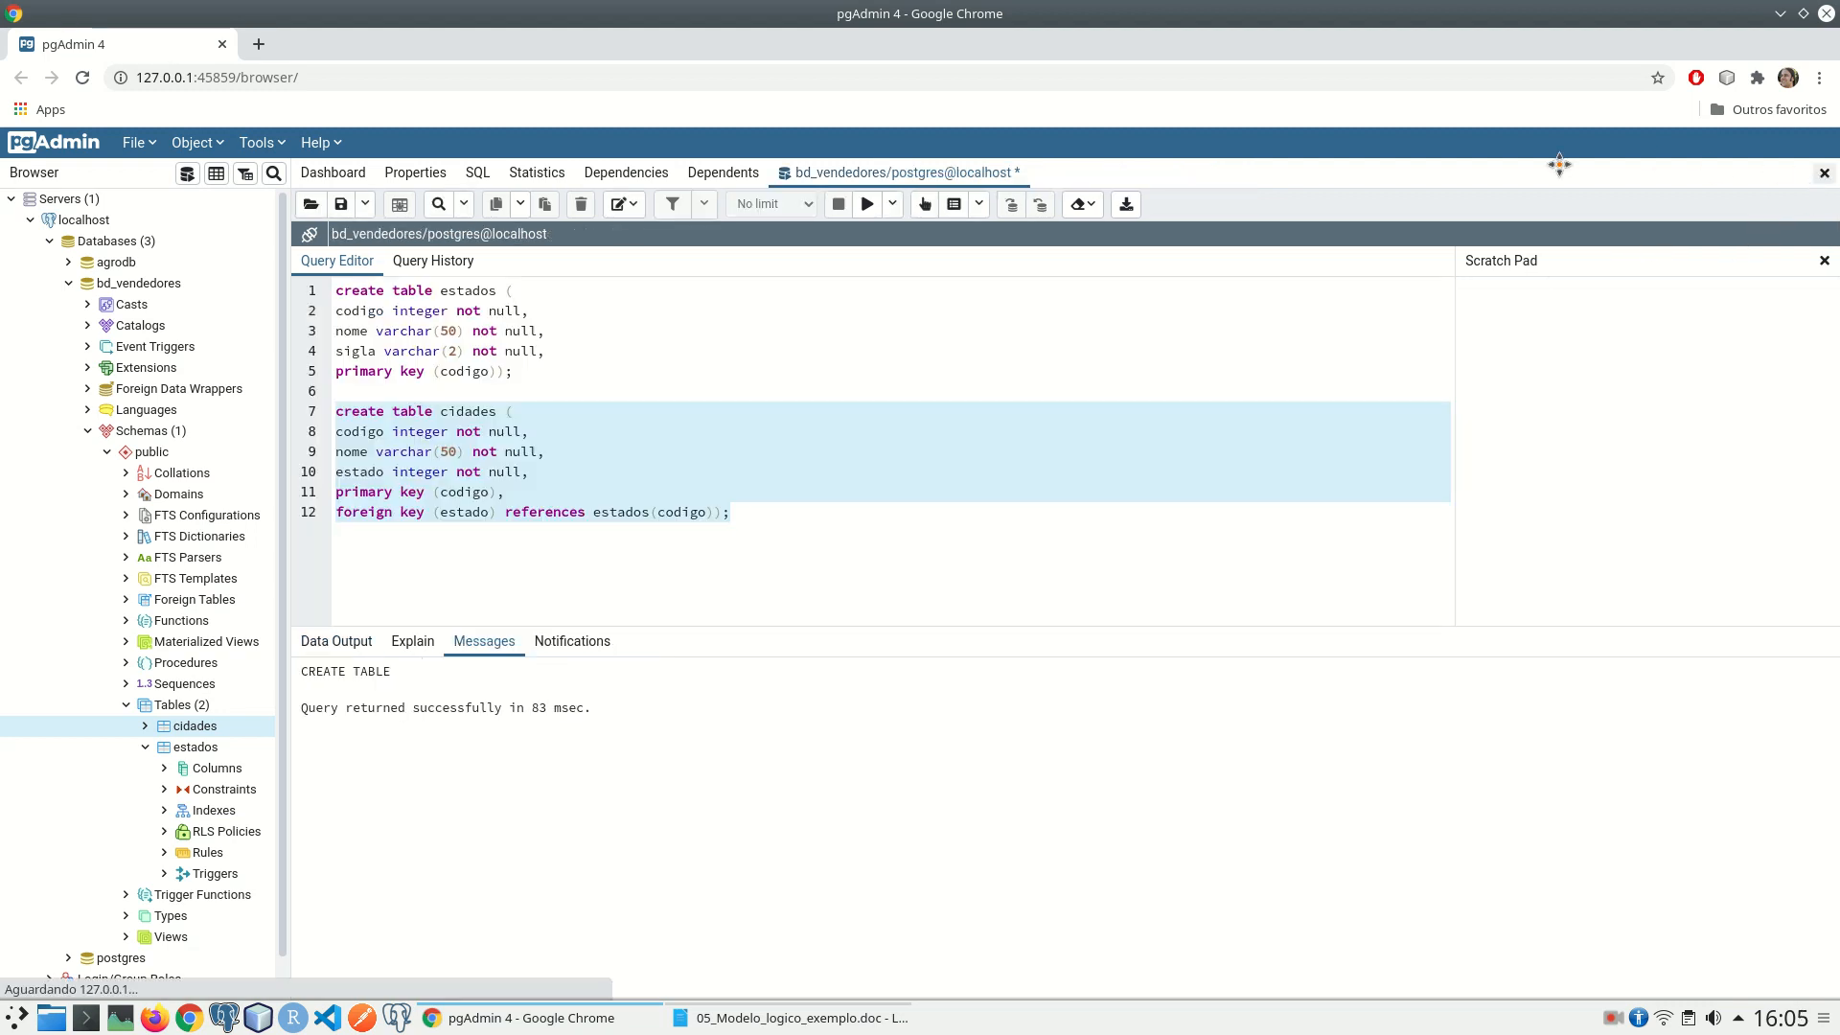
Step: Begin a "create table vendedores (" statement below the cidades statement in the bd_vendedores query
{"action": "left_click", "coordinate": [775, 521]}
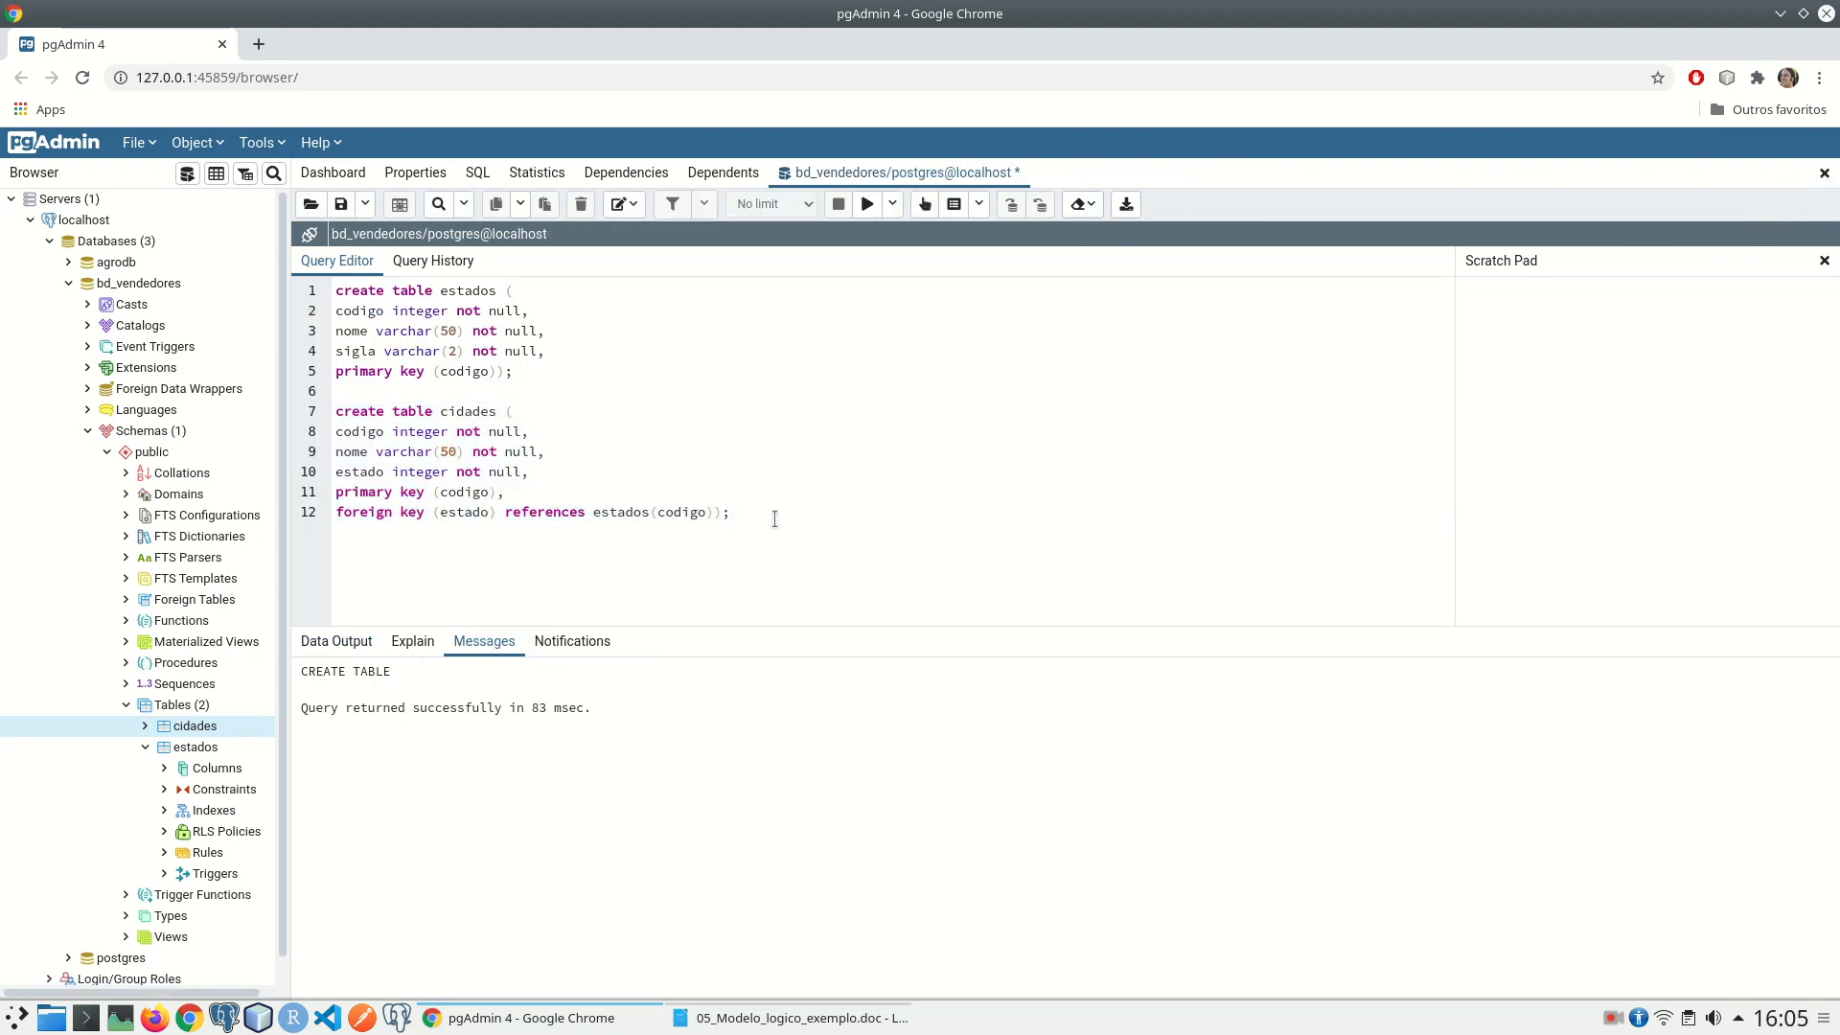
{"action": "key", "text": "Return"}
{"action": "key", "text": "Return"}
{"action": "type", "text": "create table vendedores ("}
{"action": "key", "text": "Return"}
Step: Consult the logical model and add the column cpf varchar(11) not null primary key to the vendedores statement
{"action": "key", "text": "alt+Tab"}
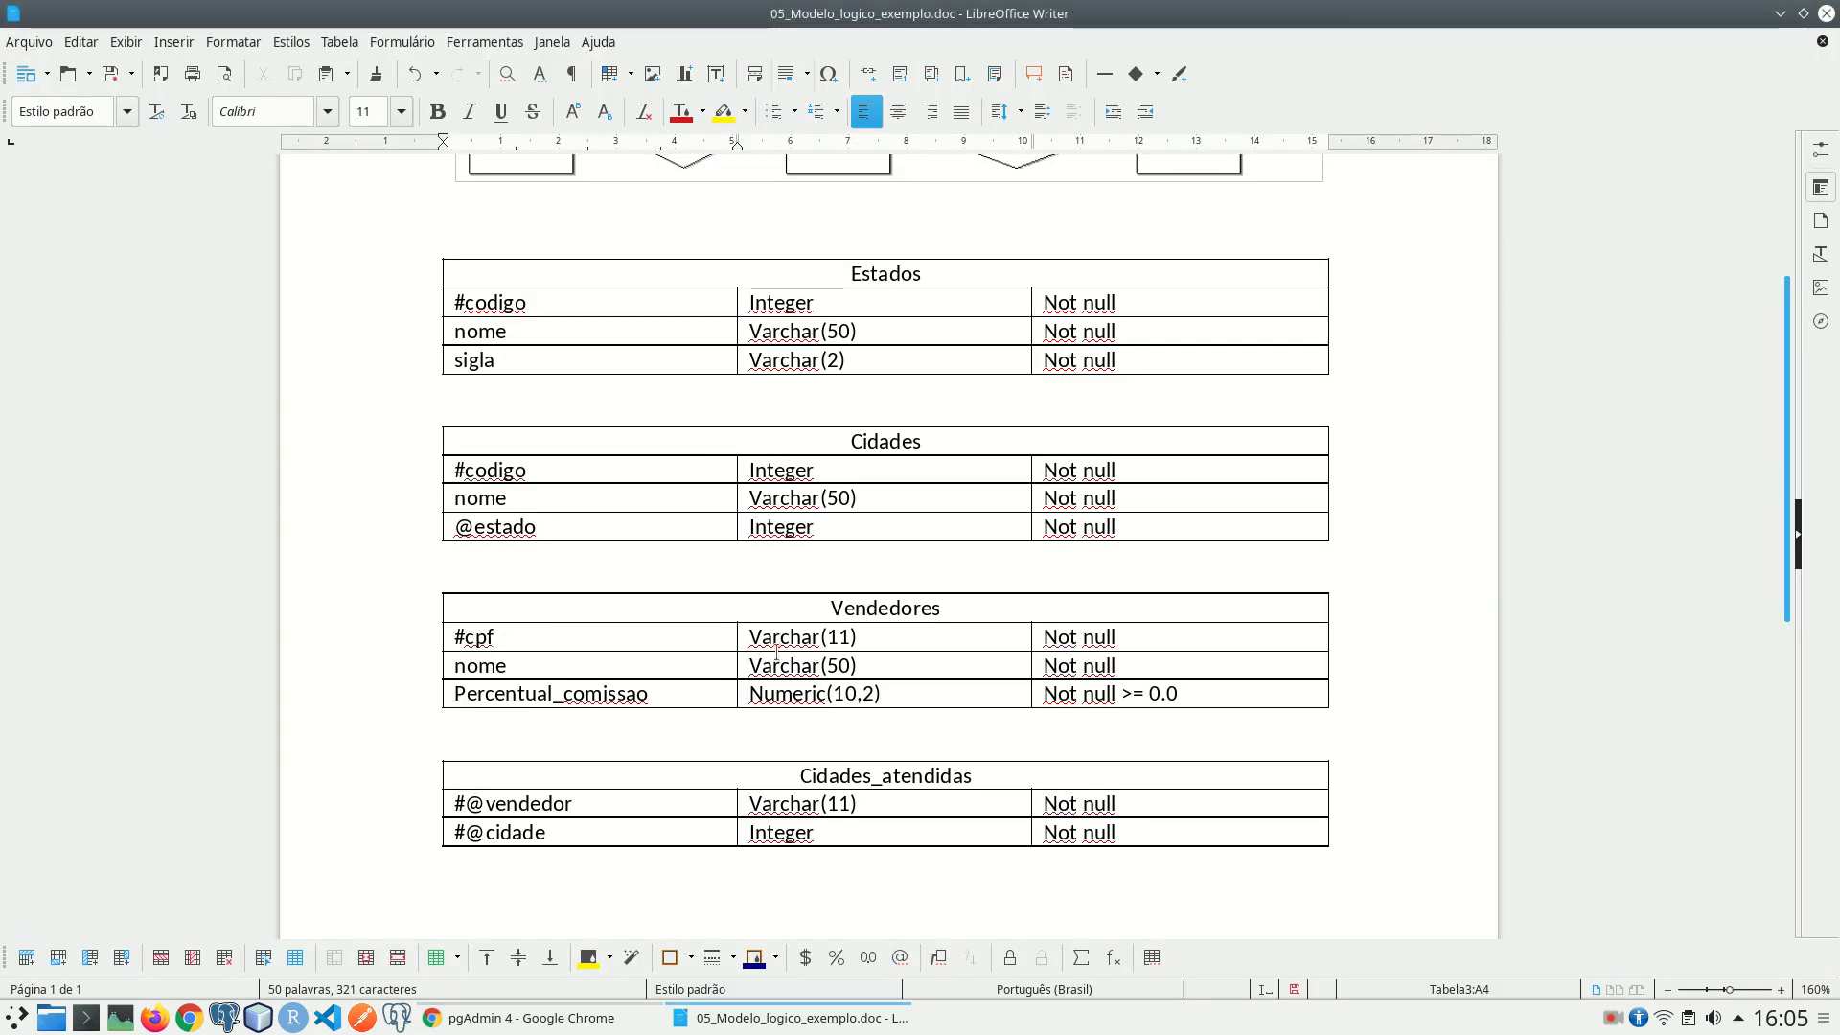
{"action": "key", "text": "alt+Tab"}
{"action": "type", "text": "cpf "}
{"action": "type", "text": "varc"}
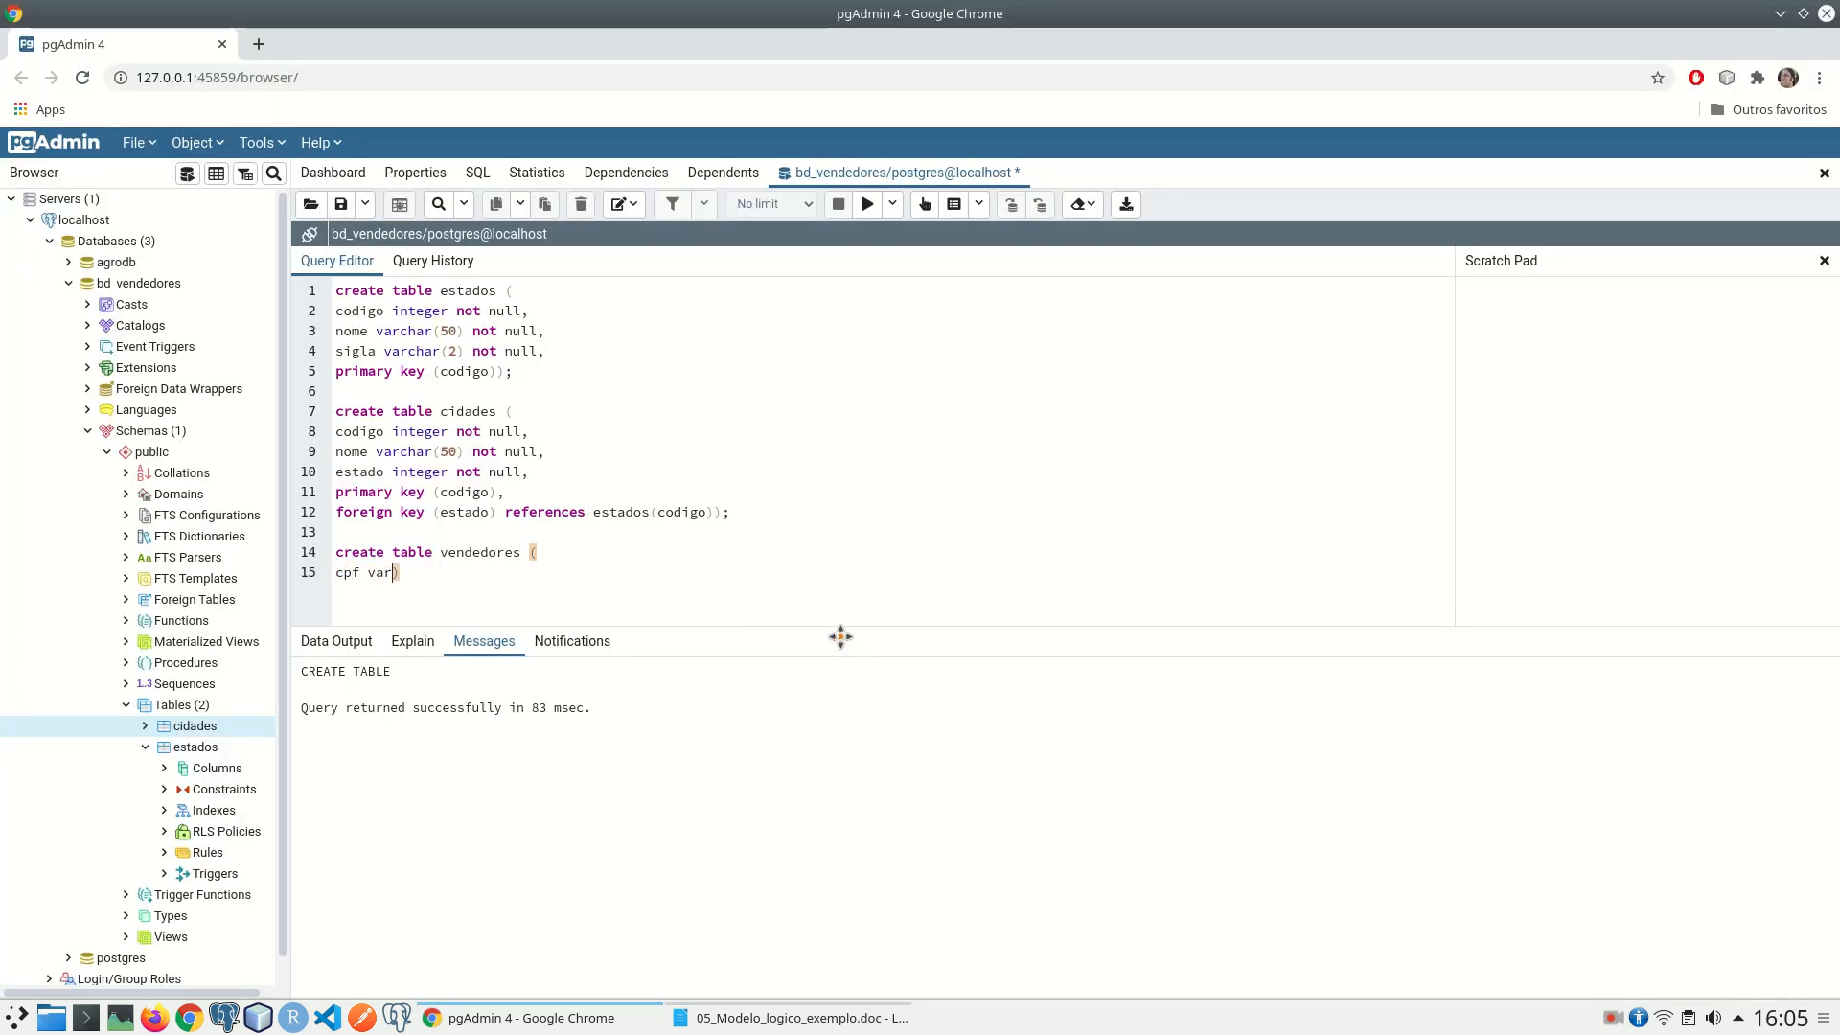
{"action": "type", "text": "har(11)"}
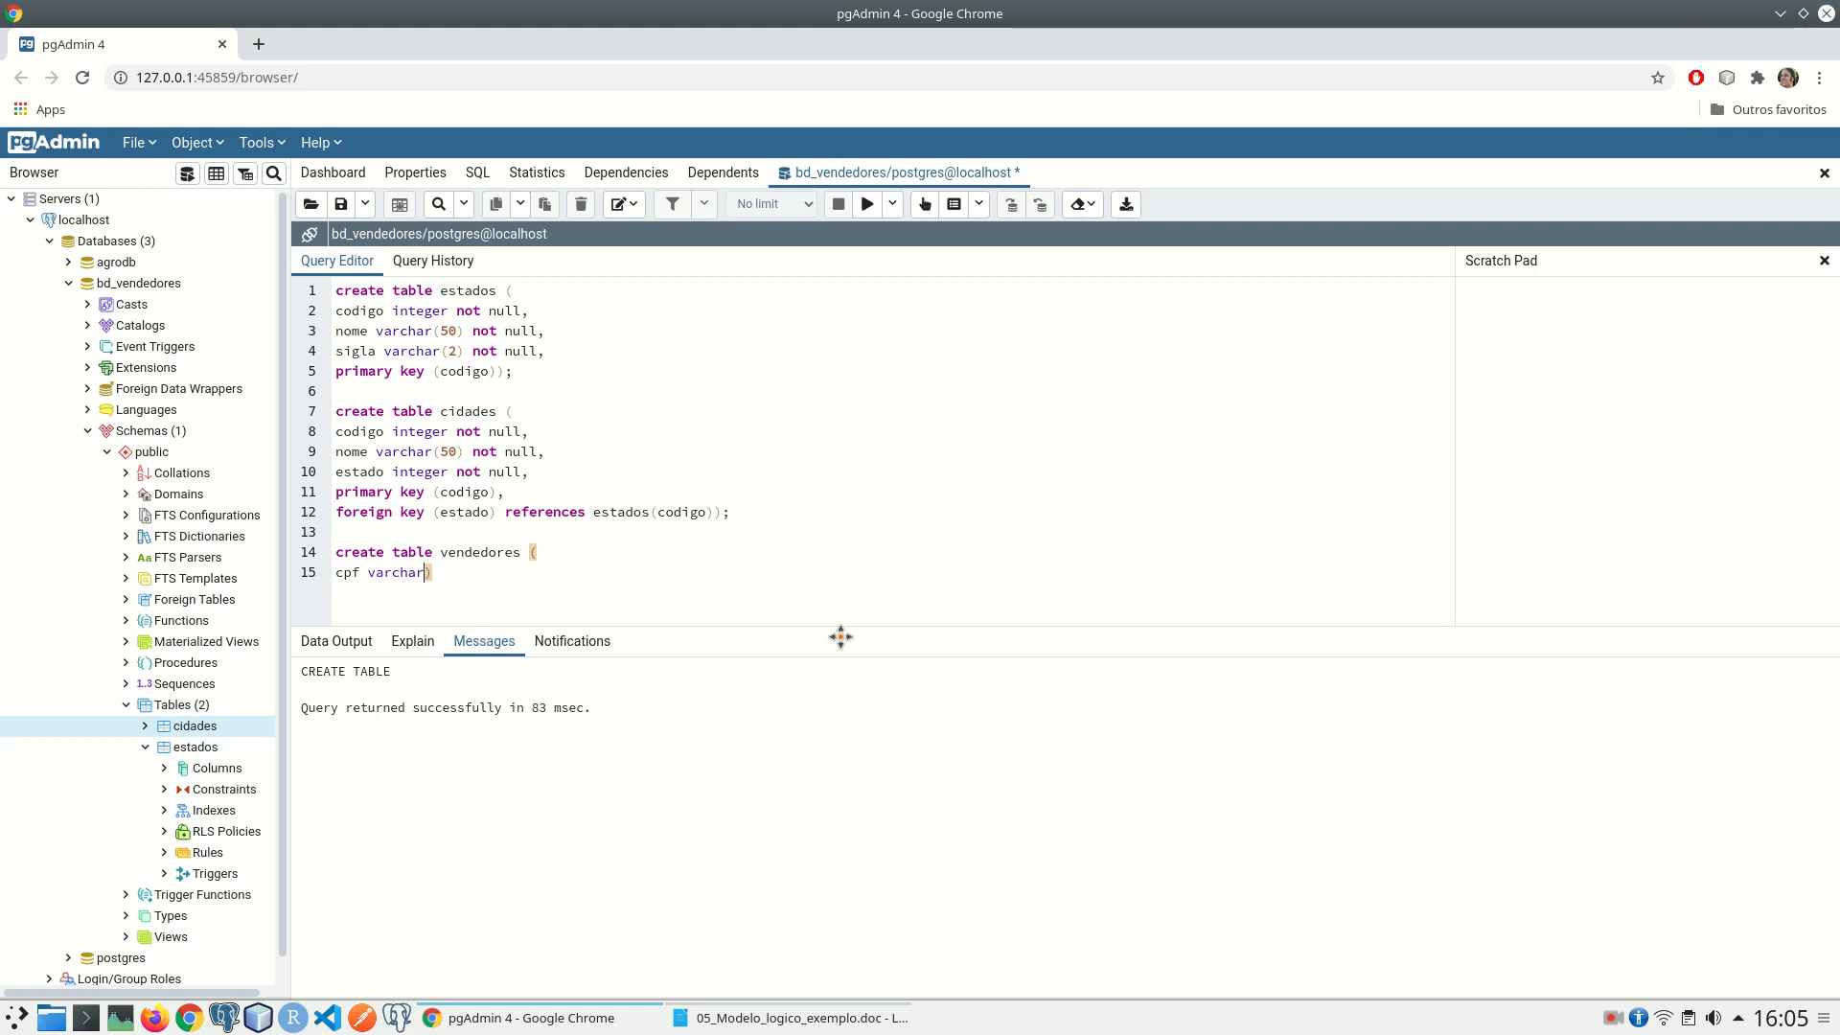
{"action": "type", "text": " not null primary key,"}
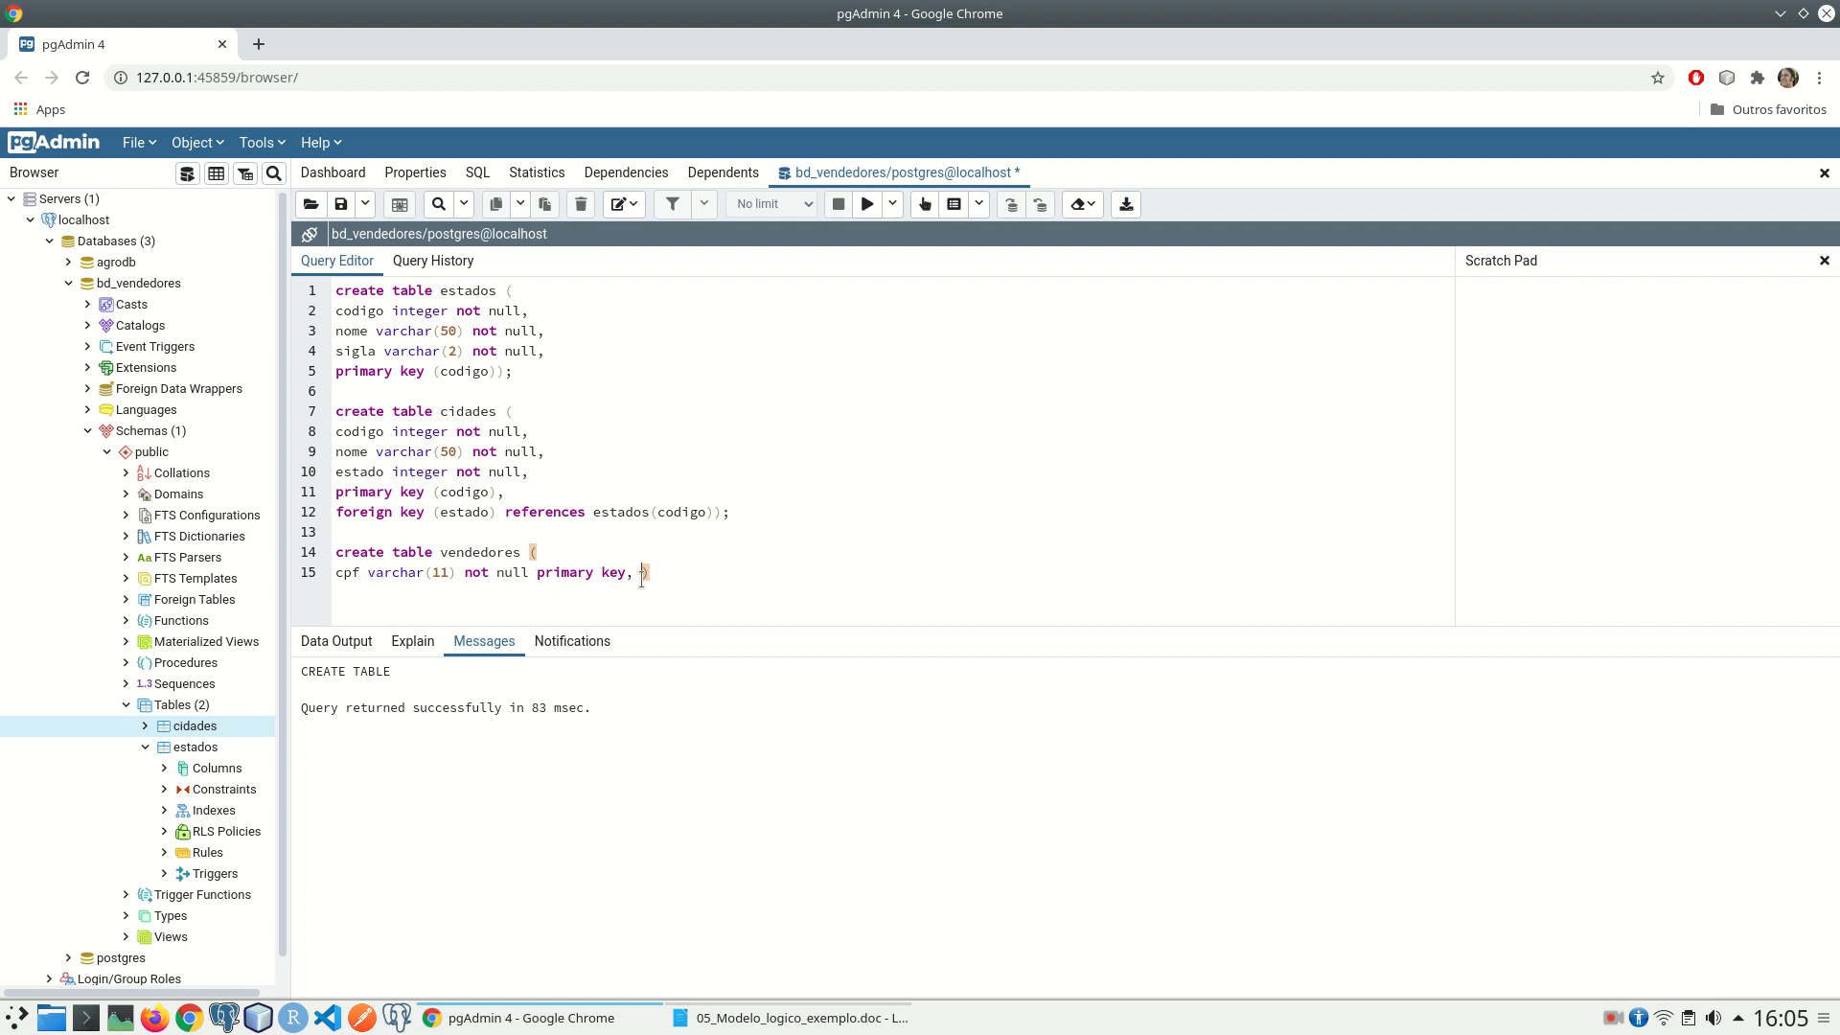
{"action": "key", "text": "Return"}
Step: Consult the logical model and add the column nome varchar(50) not null to the vendedores statement
{"action": "key", "text": "alt+Tab"}
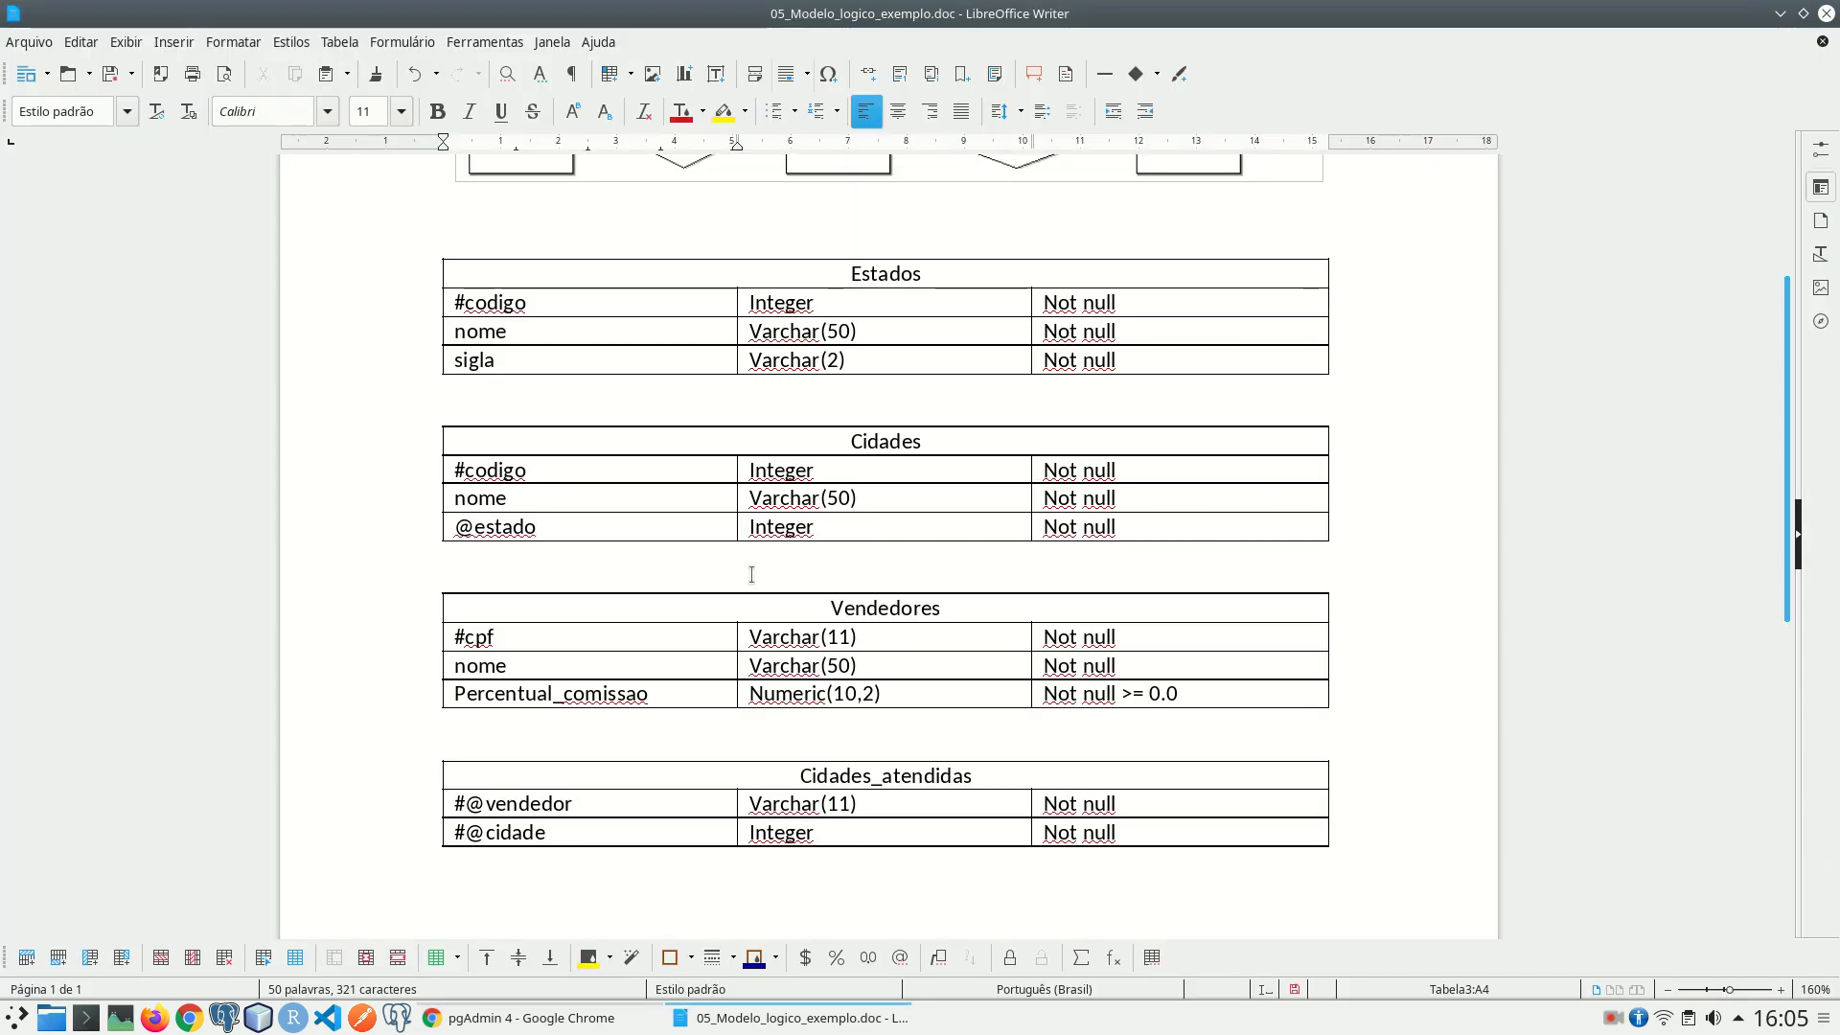
{"action": "key", "text": "alt+Tab"}
{"action": "type", "text": "nome va"}
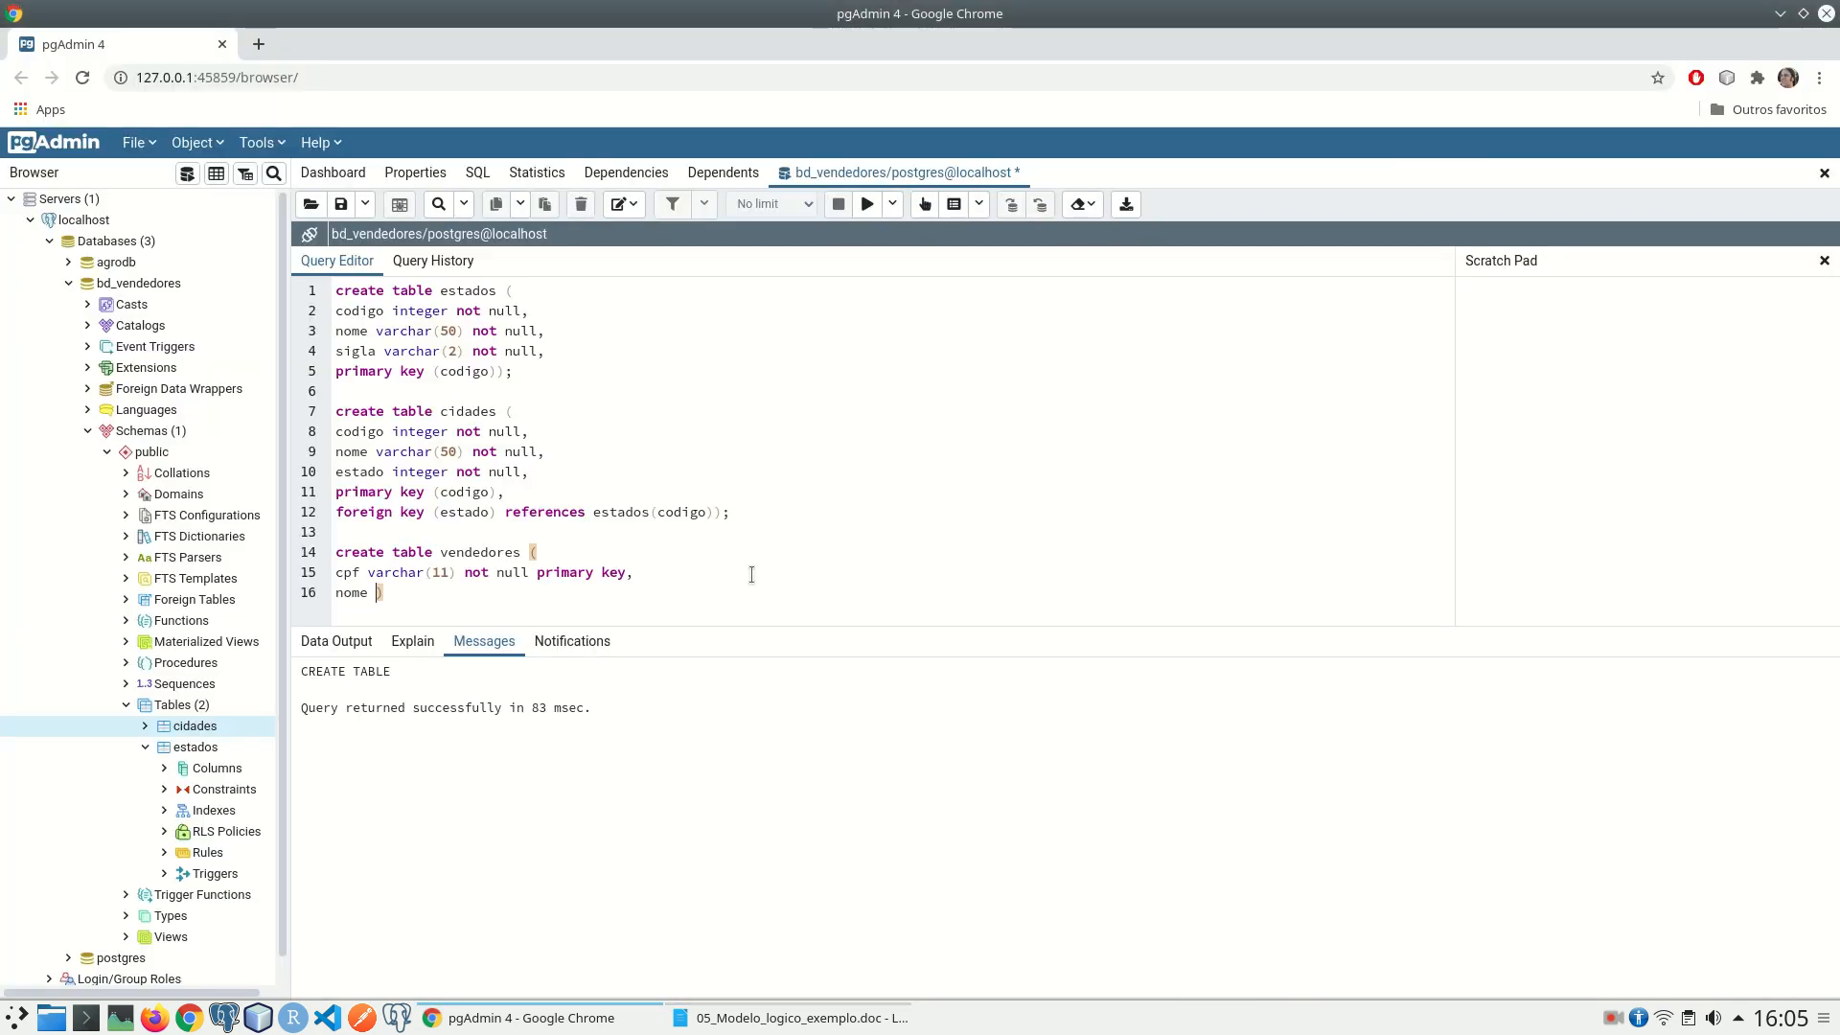
{"action": "type", "text": "rchar(5"}
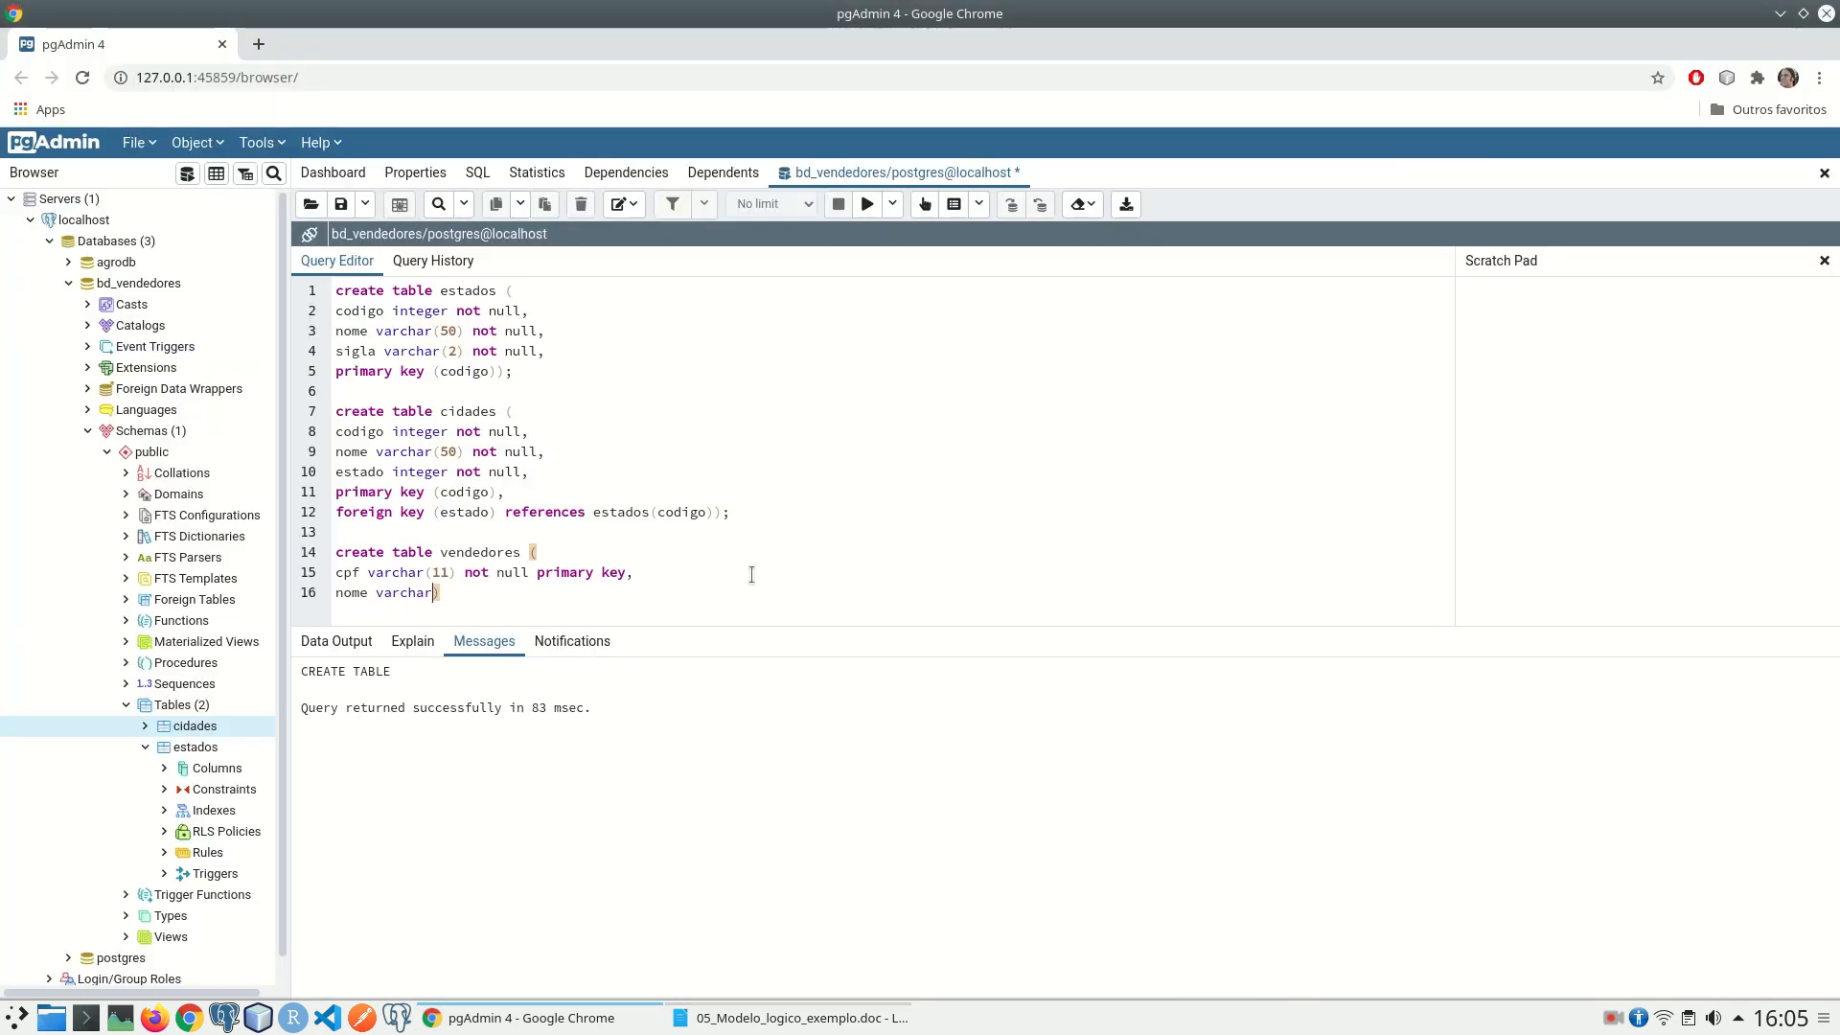
{"action": "type", "text": "0) not null"}
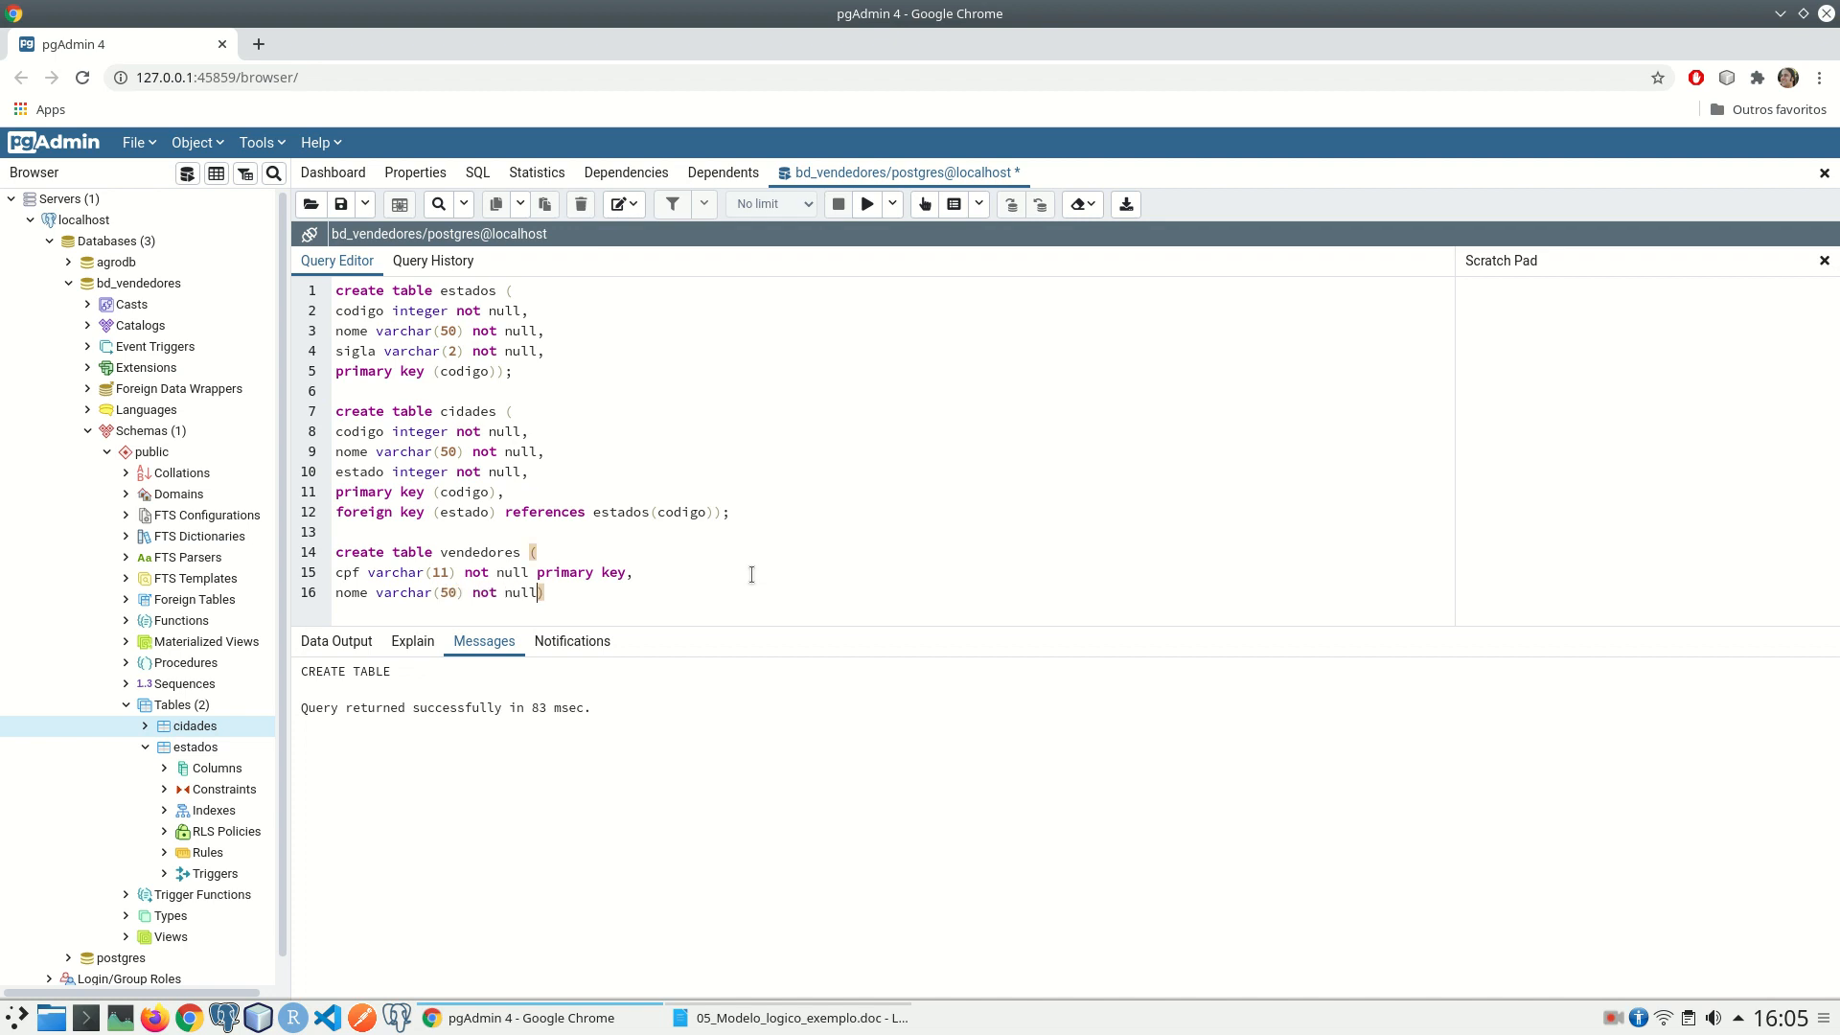
{"action": "type", "text": ","}
{"action": "key", "text": "Return"}
Step: Consult the logical model and add the column percentual_comissao numeric(10,2) not null to the vendedores statement
{"action": "key", "text": "alt+Tab"}
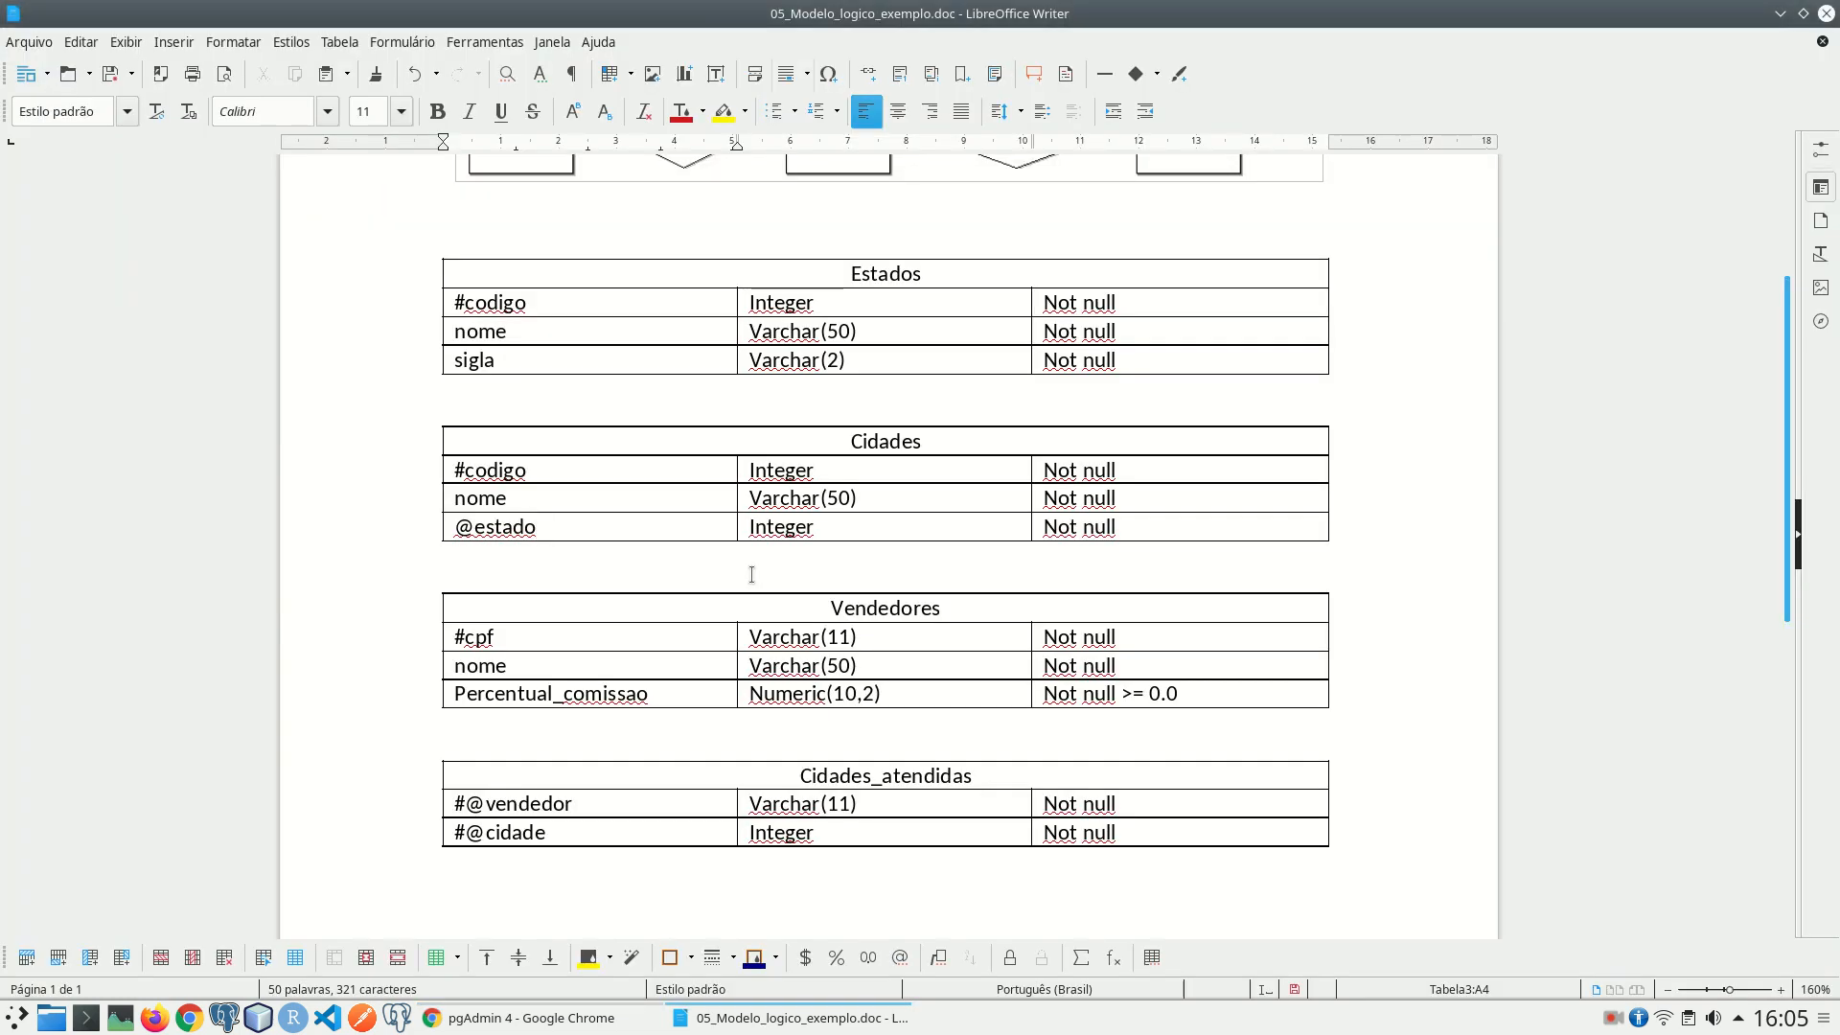
{"action": "key", "text": "alt+Tab"}
{"action": "type", "text": "percent"}
{"action": "type", "text": "ual"}
{"action": "type", "text": "_comissao"}
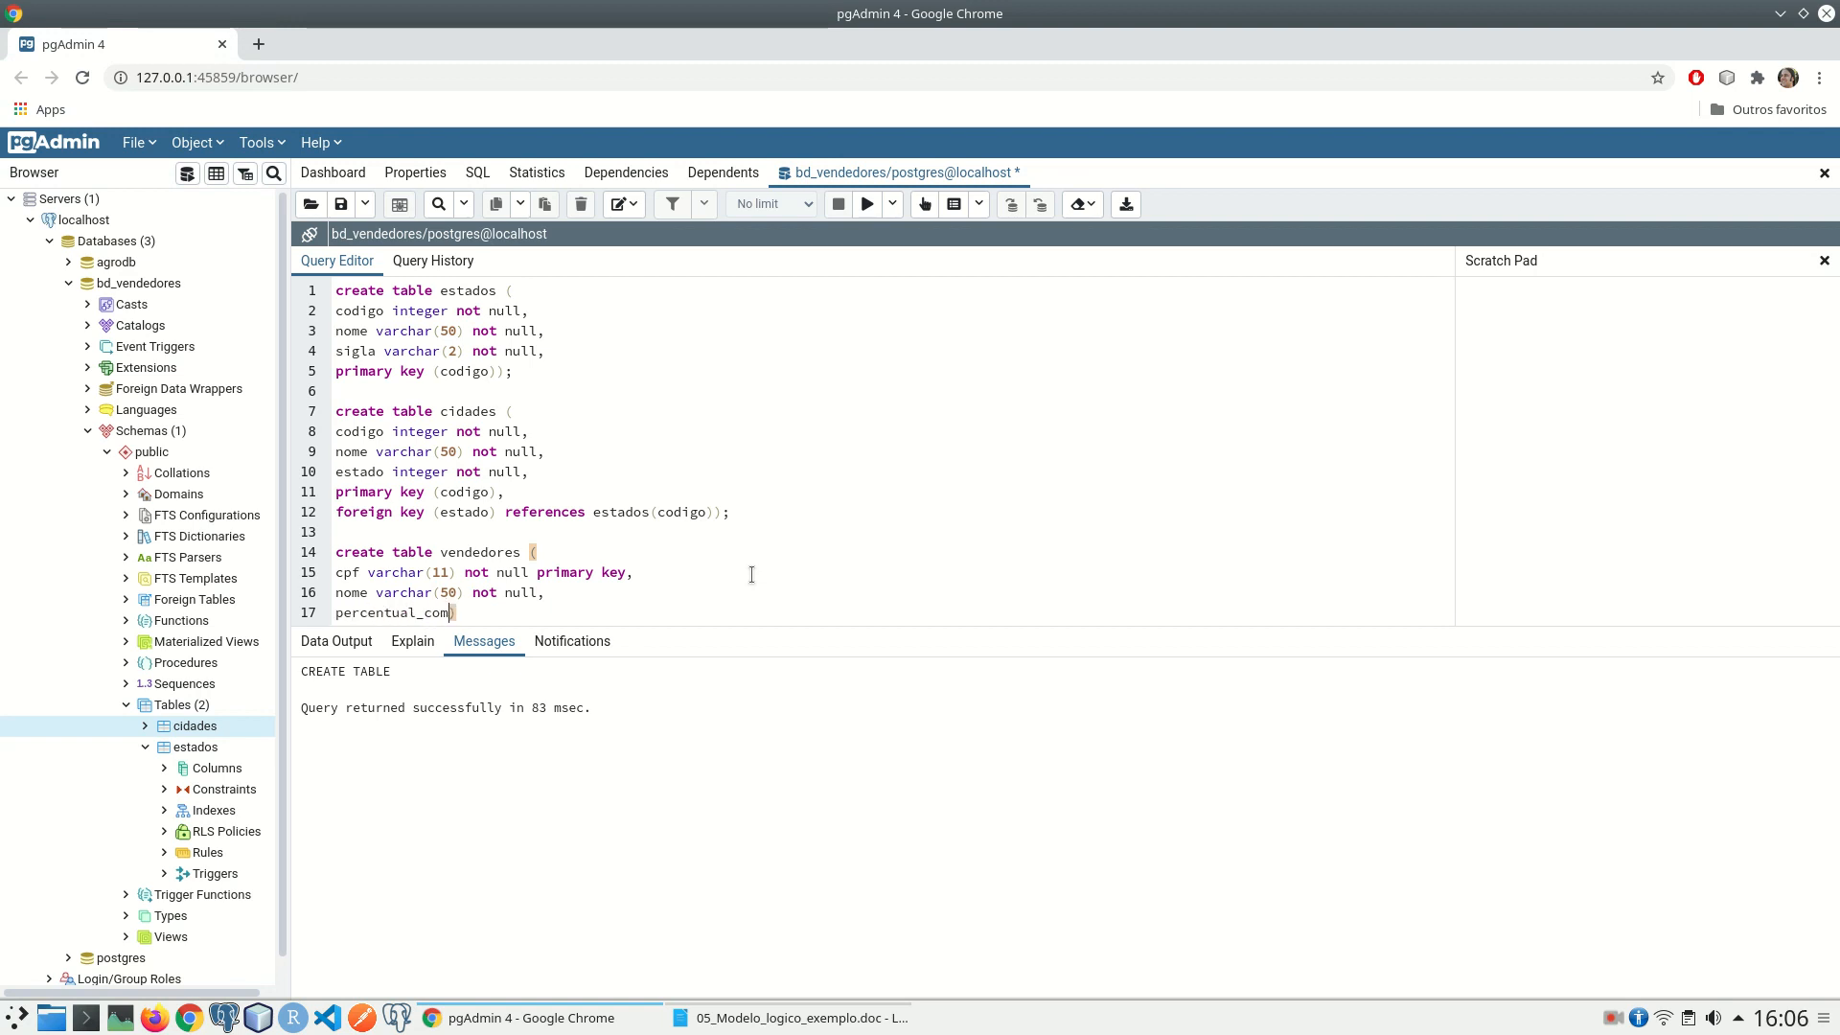
{"action": "key", "text": "alt+Tab"}
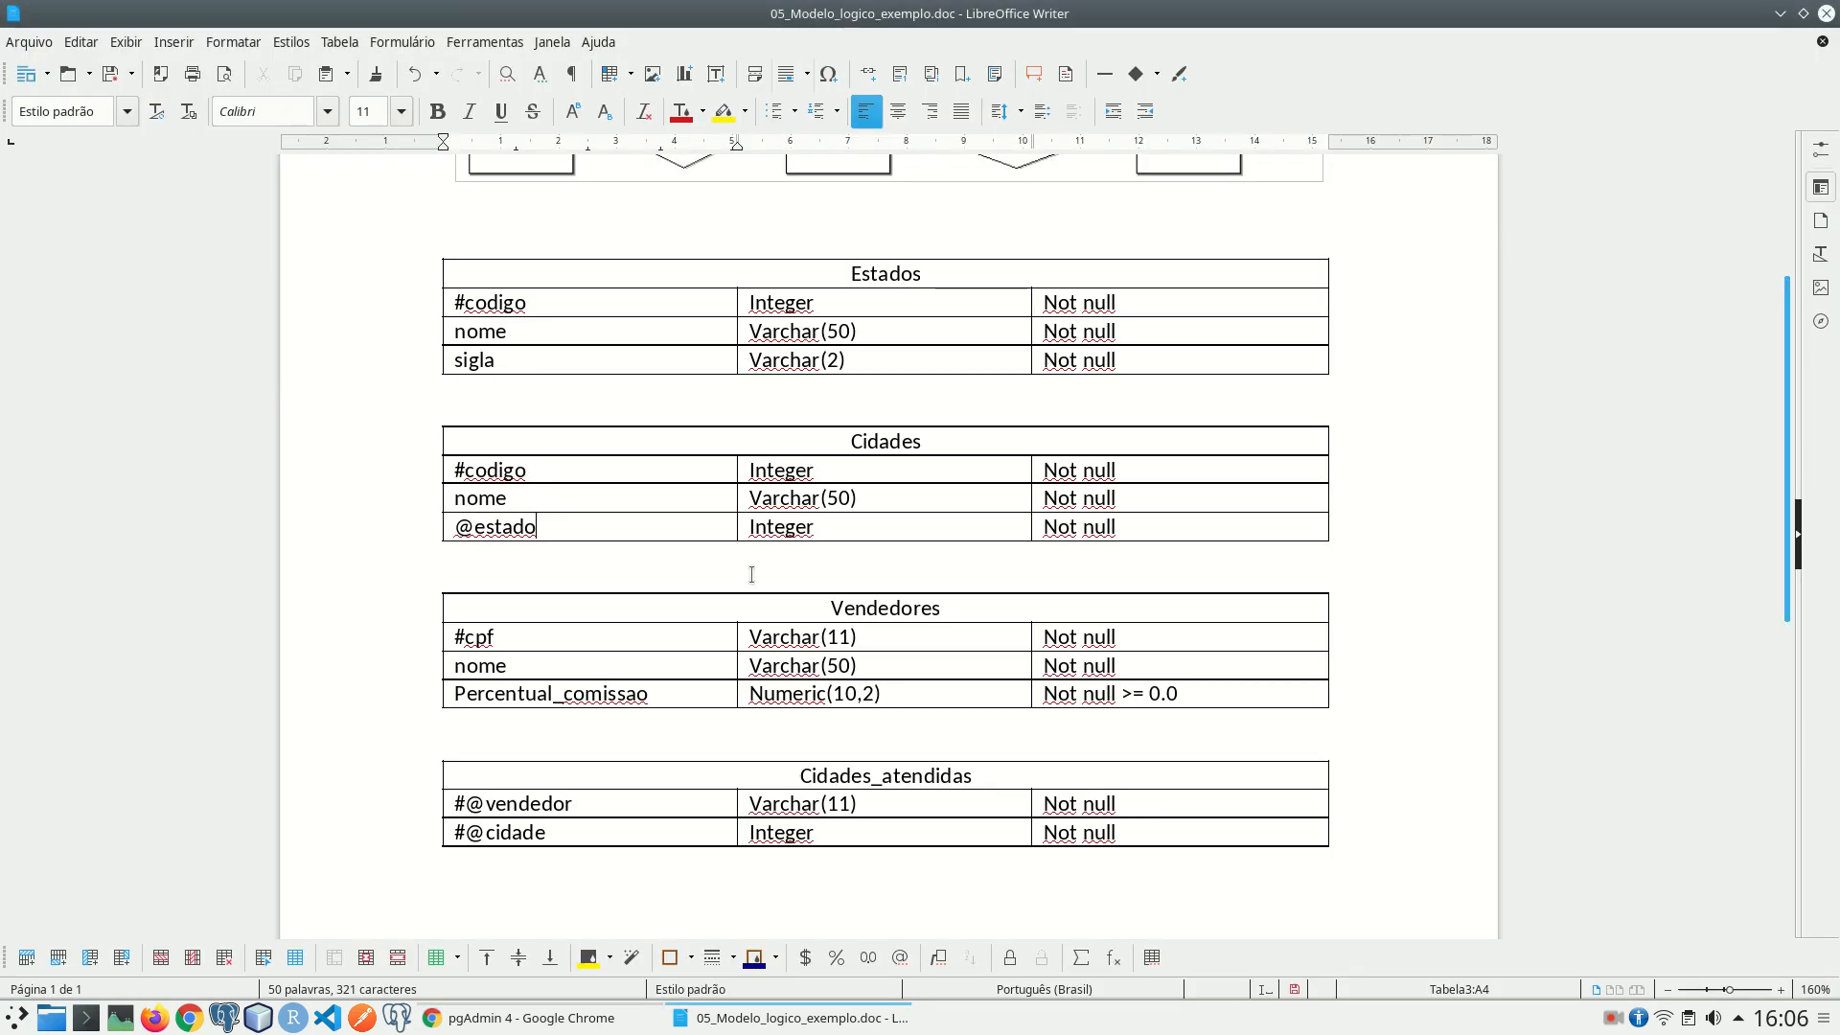
{"action": "key", "text": "alt+Tab"}
{"action": "type", "text": "numeric(1"}
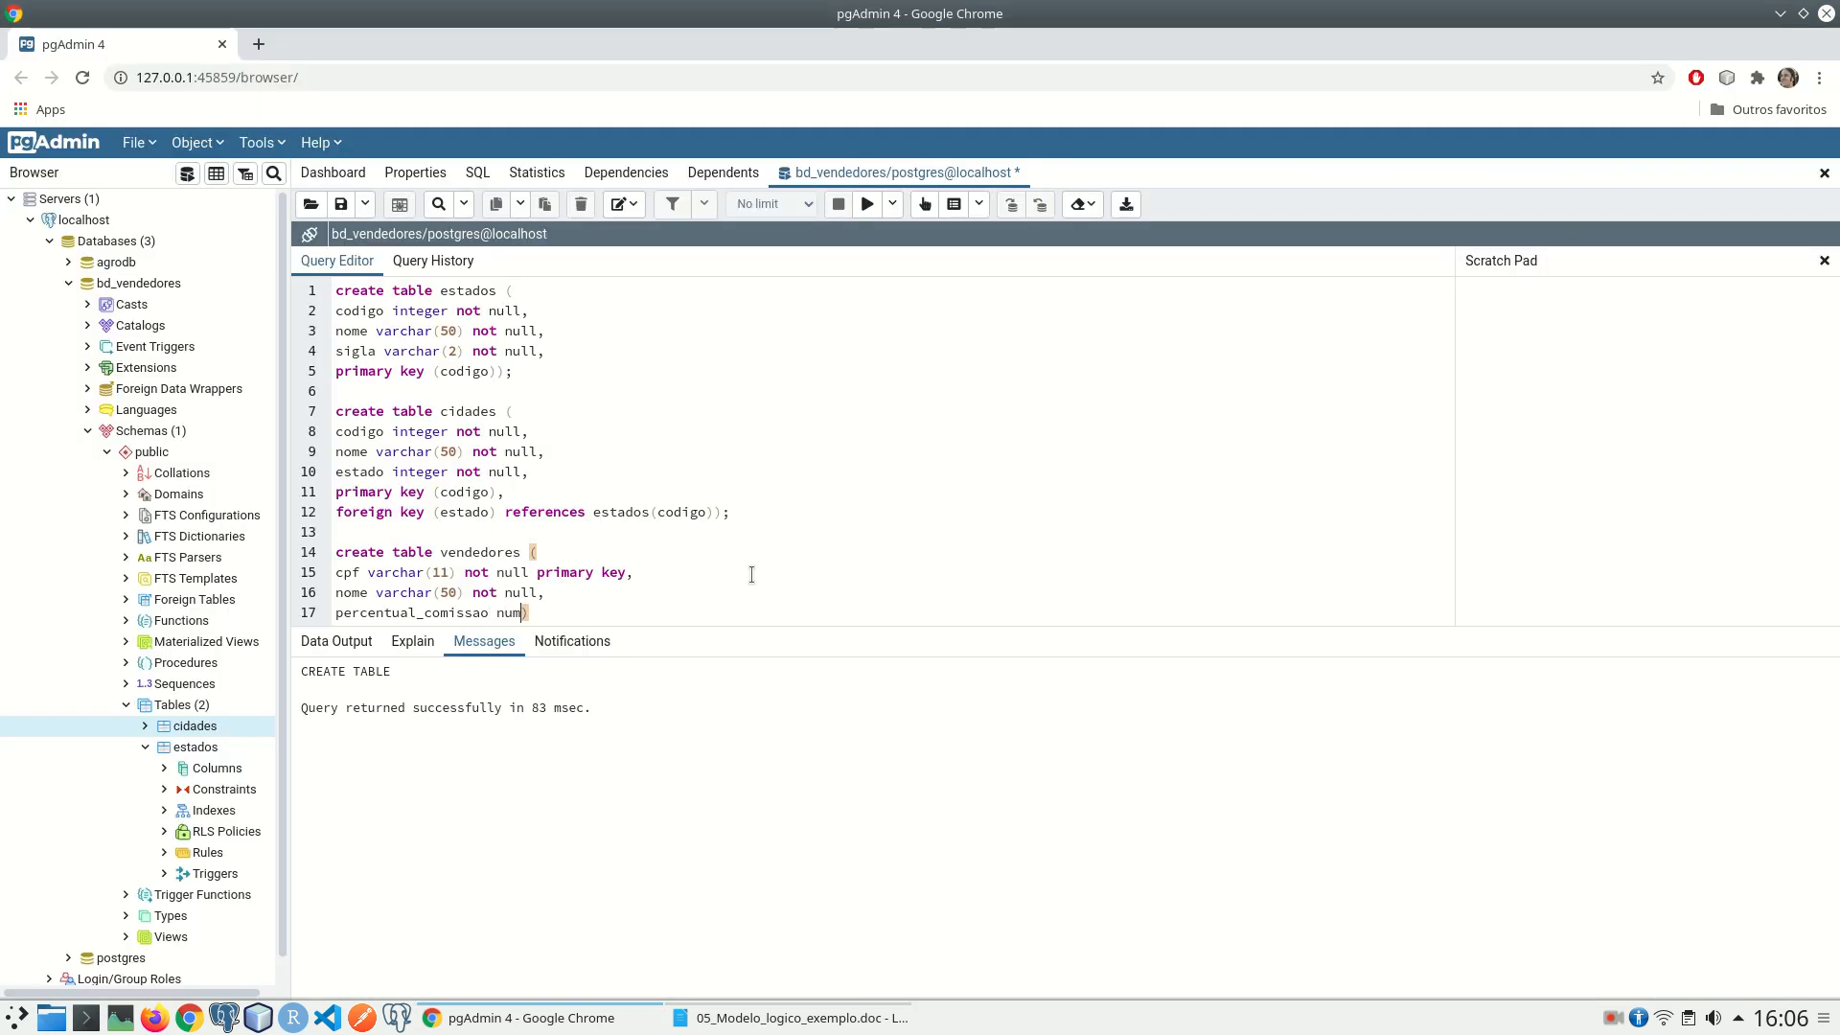
{"action": "type", "text": "0,2) not null,"}
{"action": "key", "text": "Return"}
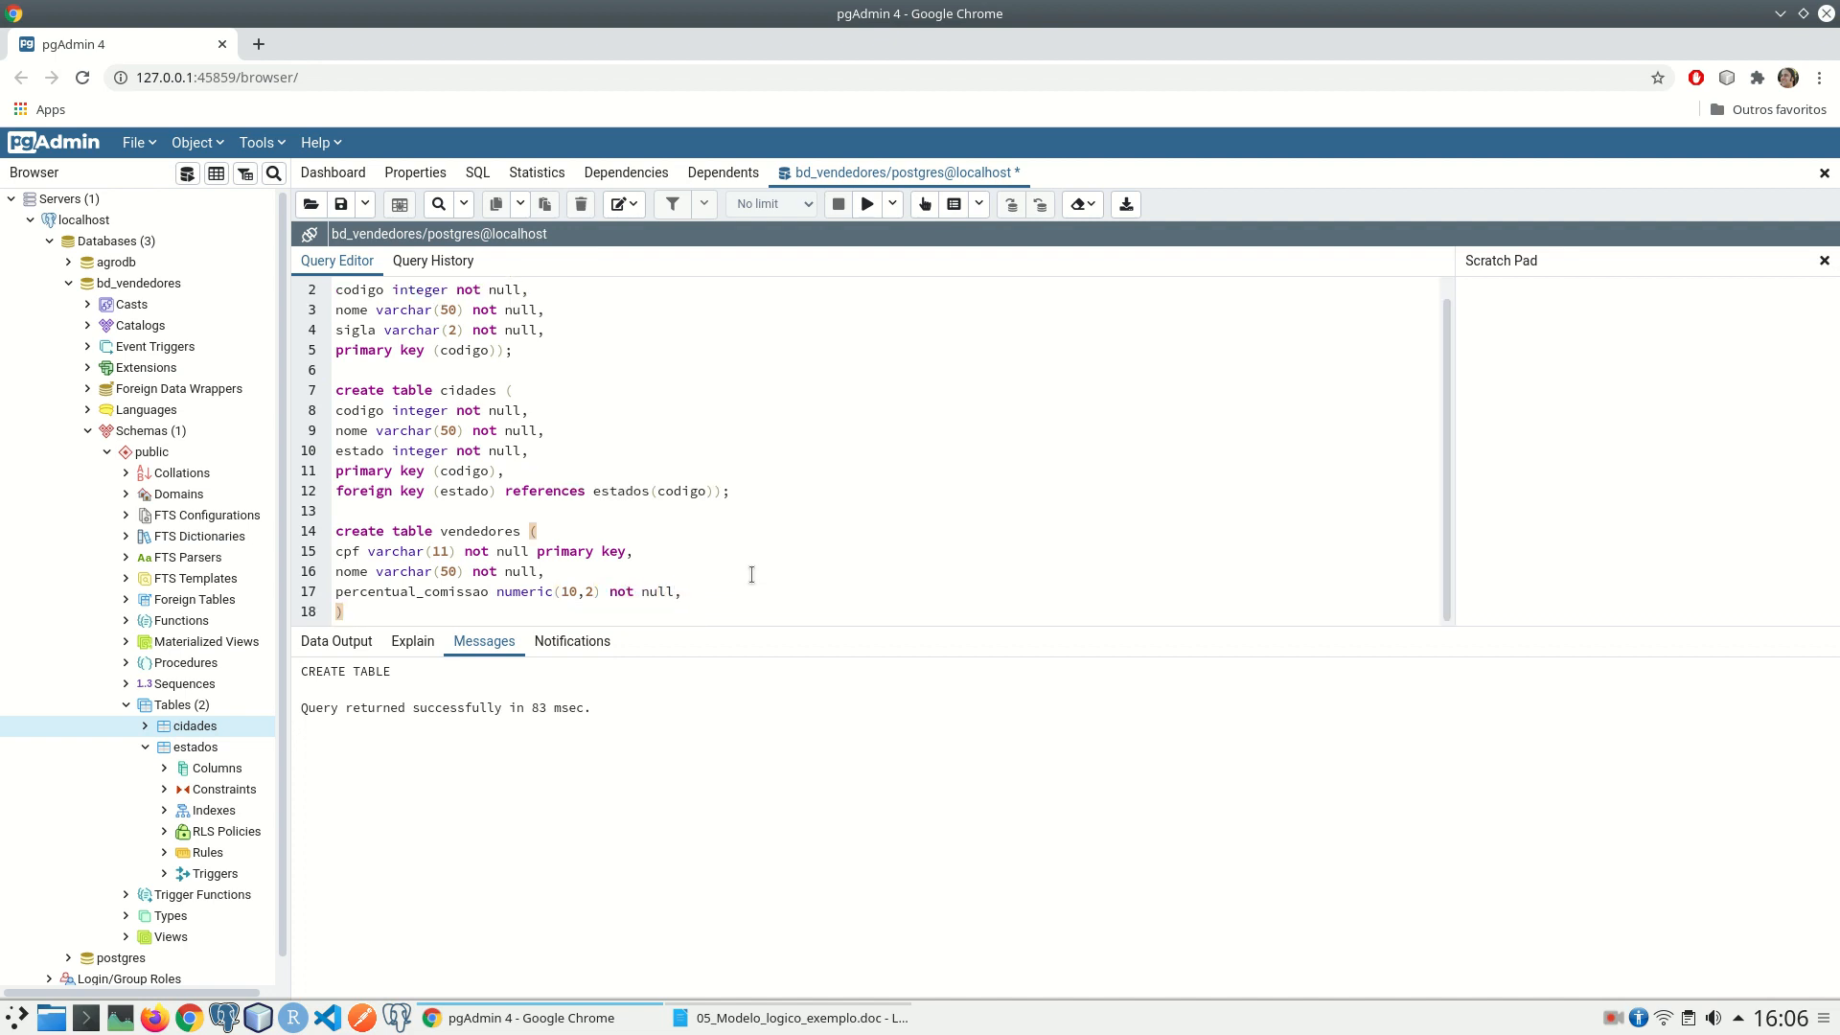
Step: Check the commission rule in the logical model and finish the vendedores statement with check (percentual_comissao >= 0));
{"action": "key", "text": "alt+Tab"}
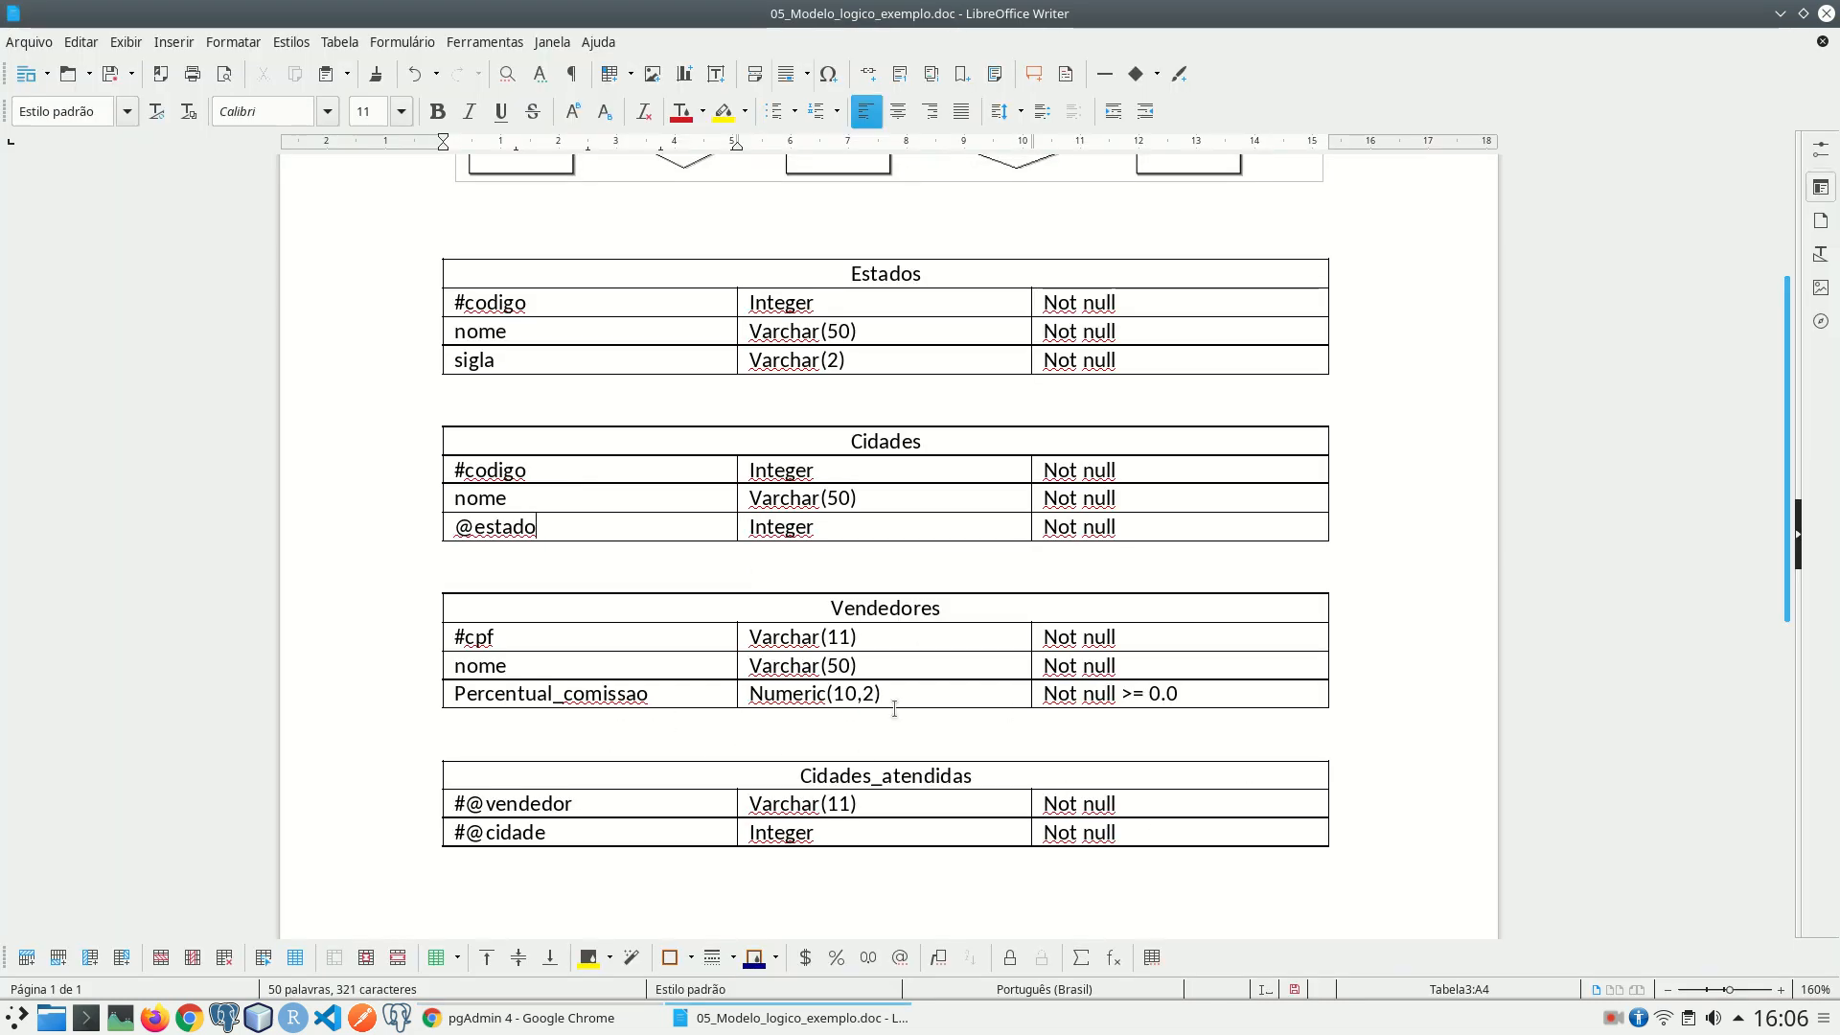
{"action": "left_click_drag", "start_coordinate": [1125, 695], "coordinate": [1190, 697]}
{"action": "key", "text": "alt+Tab"}
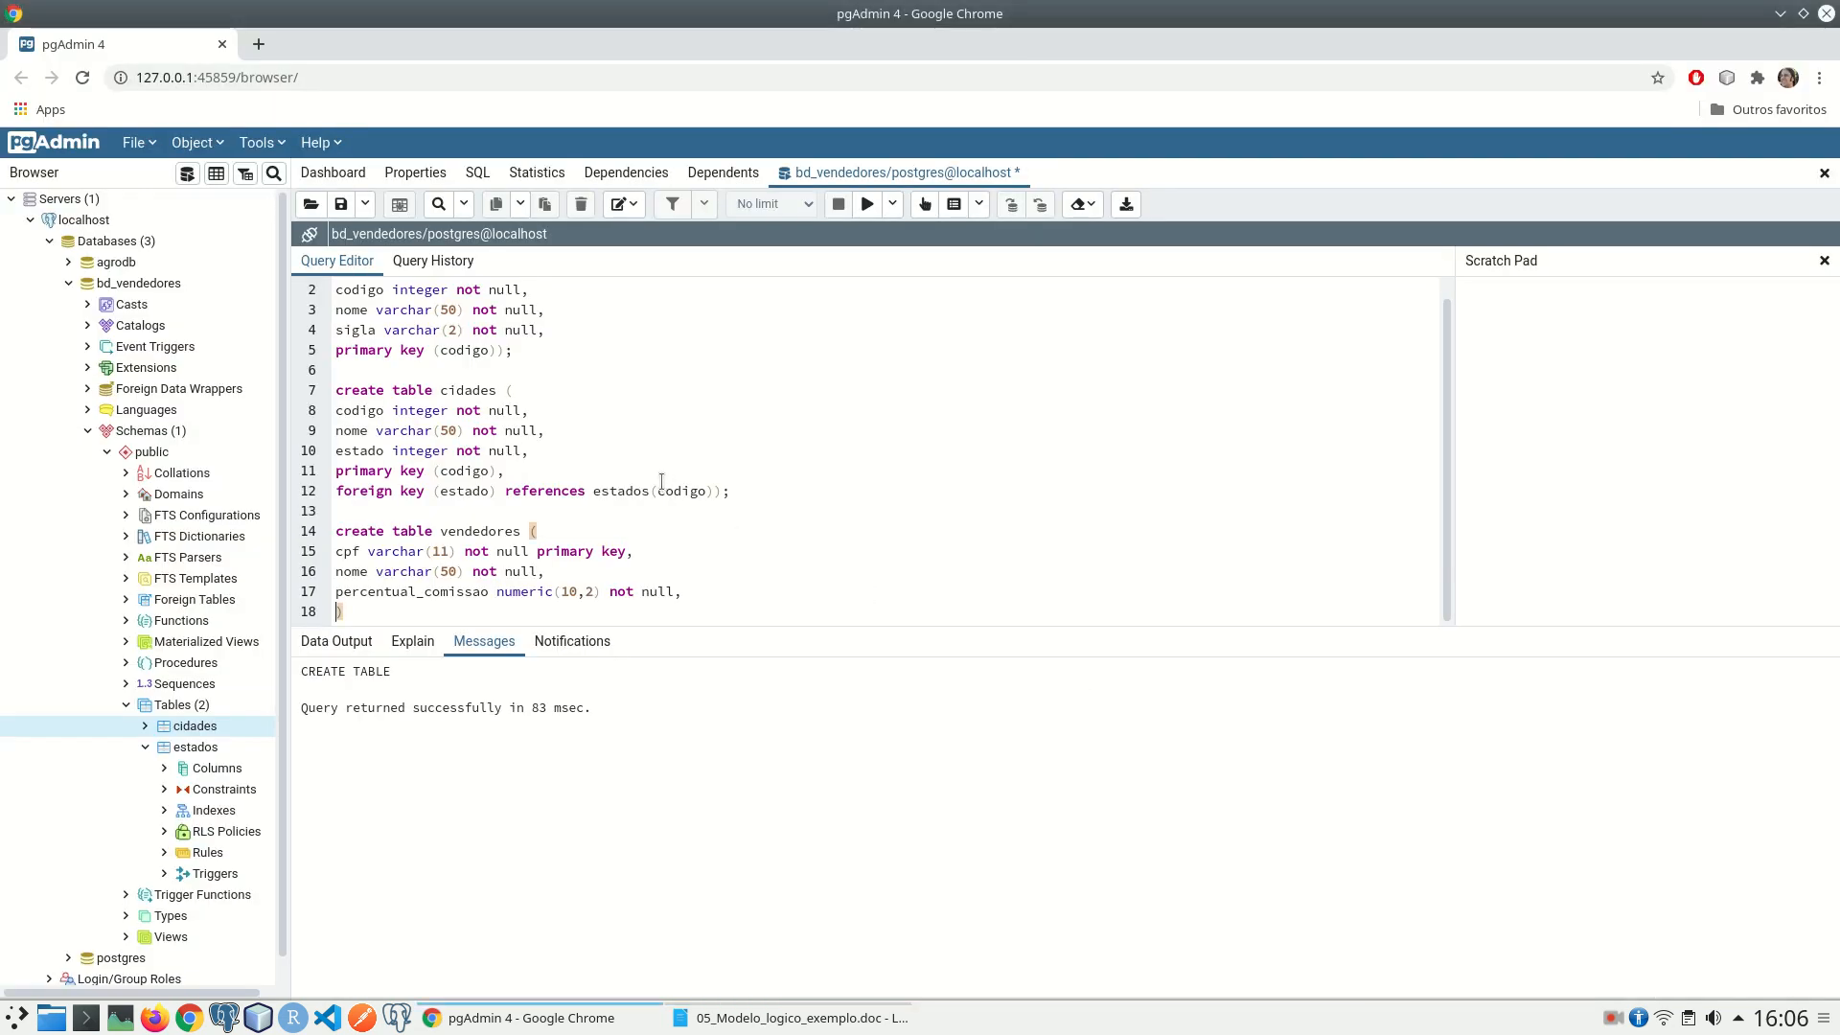
{"action": "type", "text": "chec"}
{"action": "type", "text": "k ("}
{"action": "type", "text": "percentual_"}
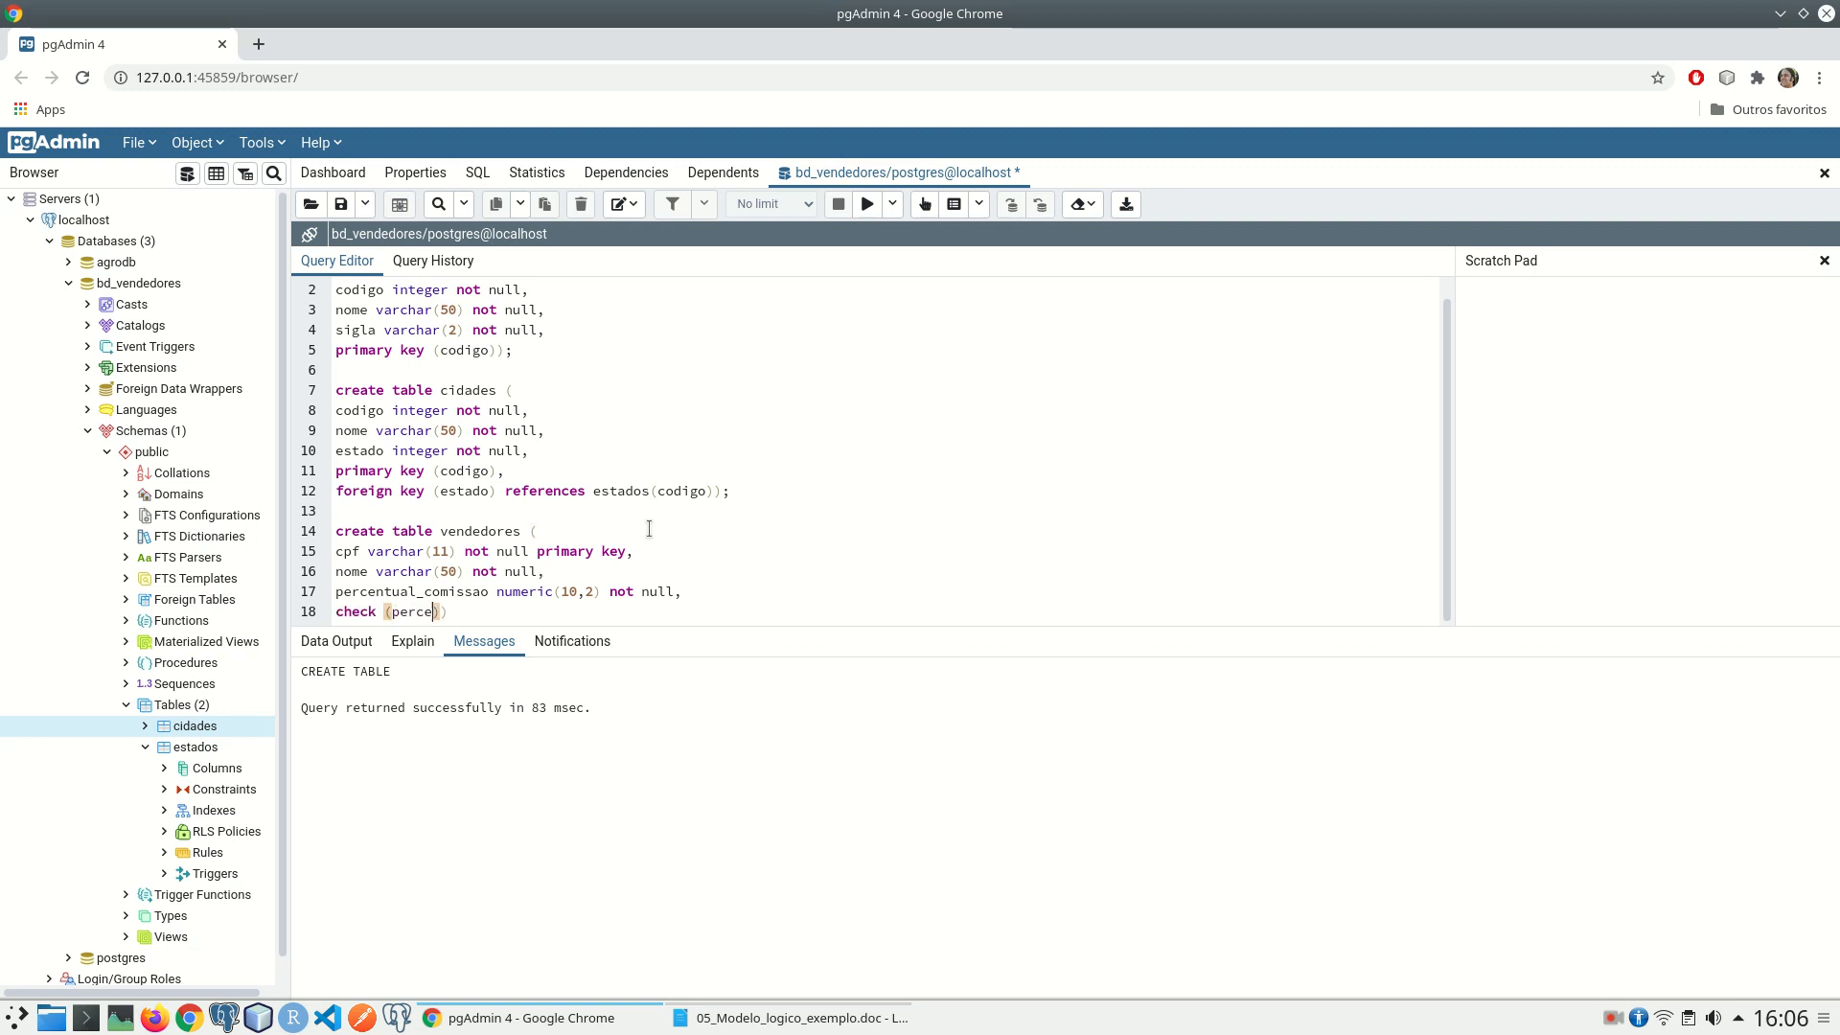
{"action": "type", "text": "comissao "}
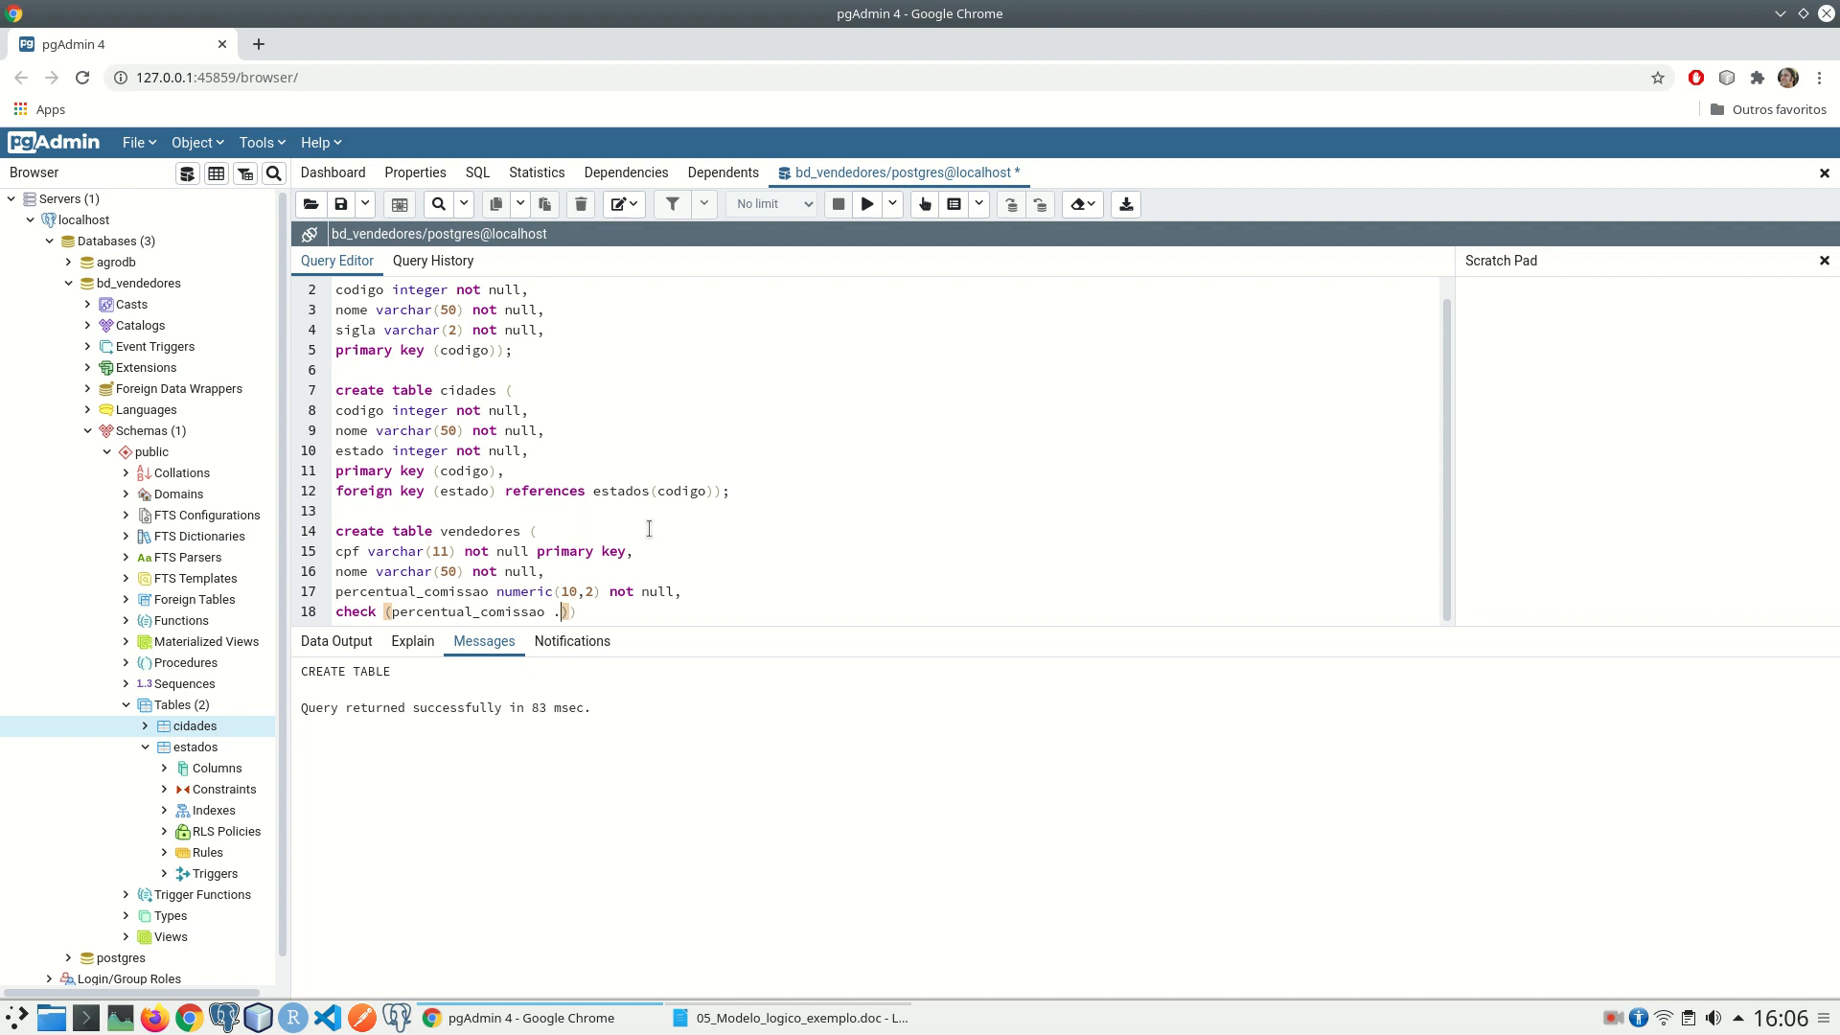
{"action": "type", "text": ">= 0));"}
Step: Execute only the create table vendedores statement, lines 14 to 18 of the query
{"action": "left_click_drag", "start_coordinate": [634, 607], "coordinate": [334, 592]}
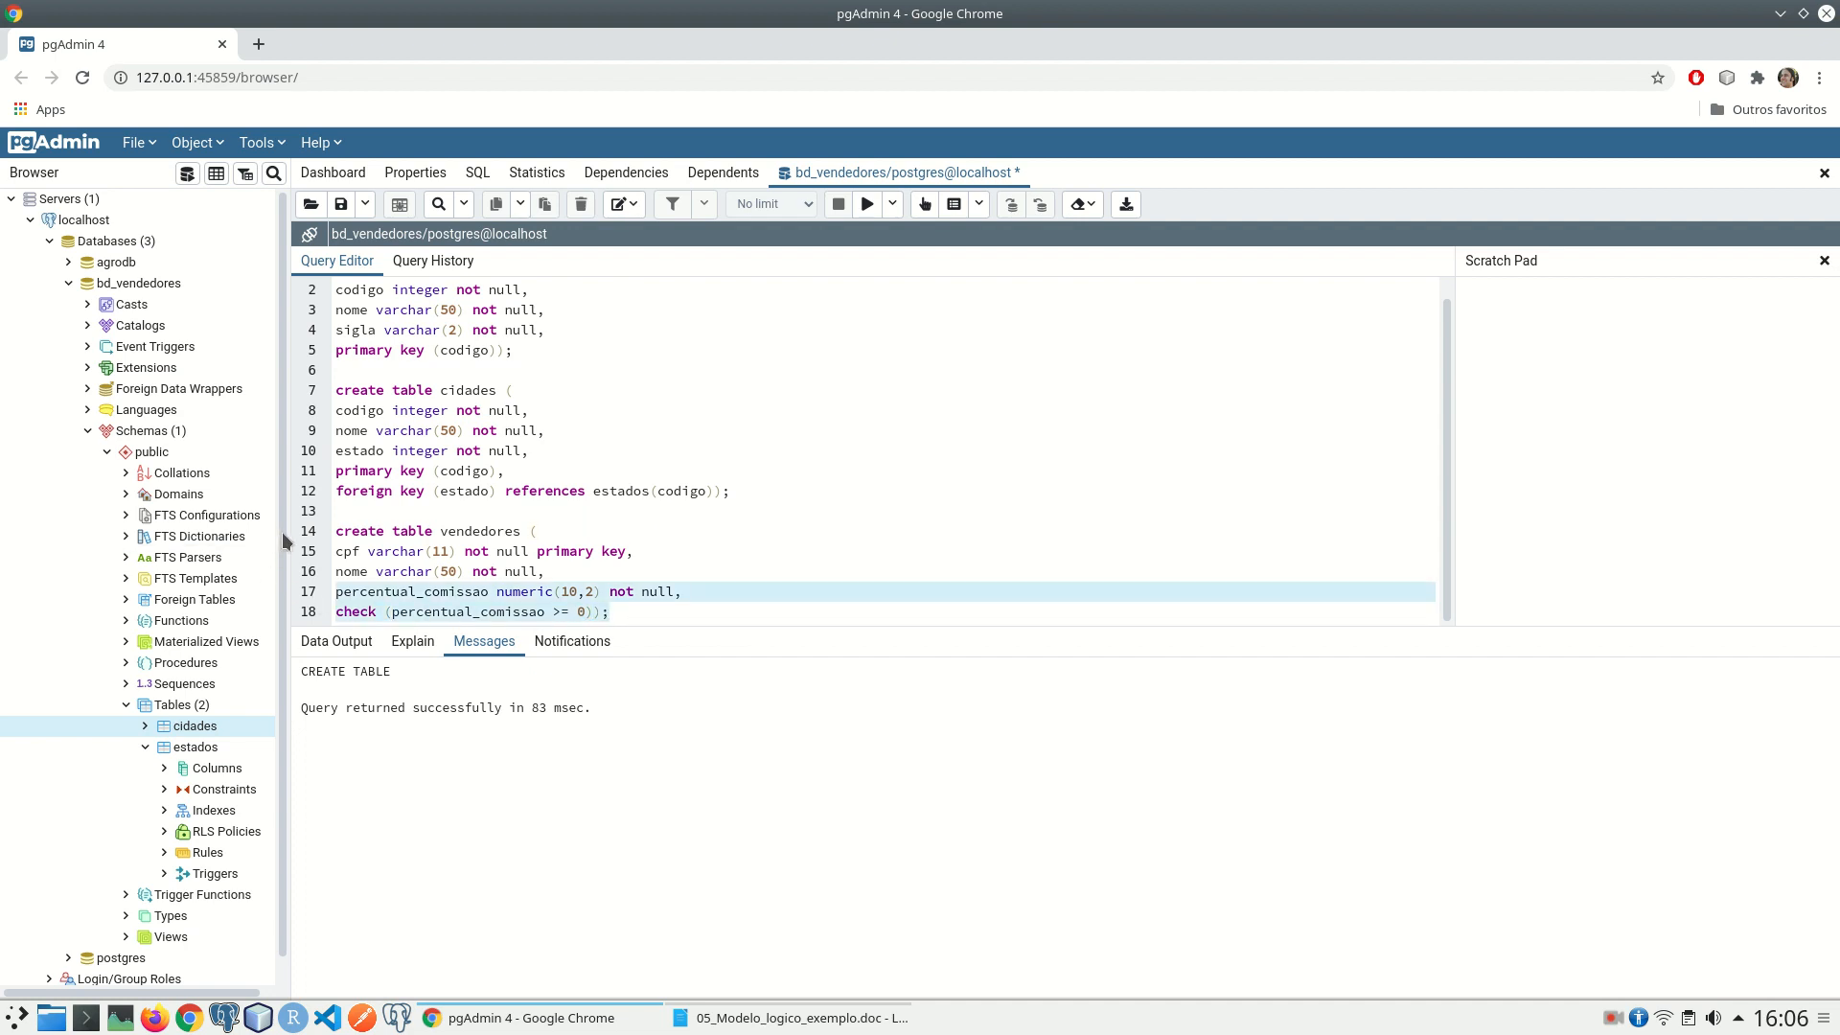
{"action": "left_click", "coordinate": [706, 563]}
{"action": "left_click_drag", "start_coordinate": [625, 615], "coordinate": [317, 533]}
{"action": "left_click", "coordinate": [866, 210]}
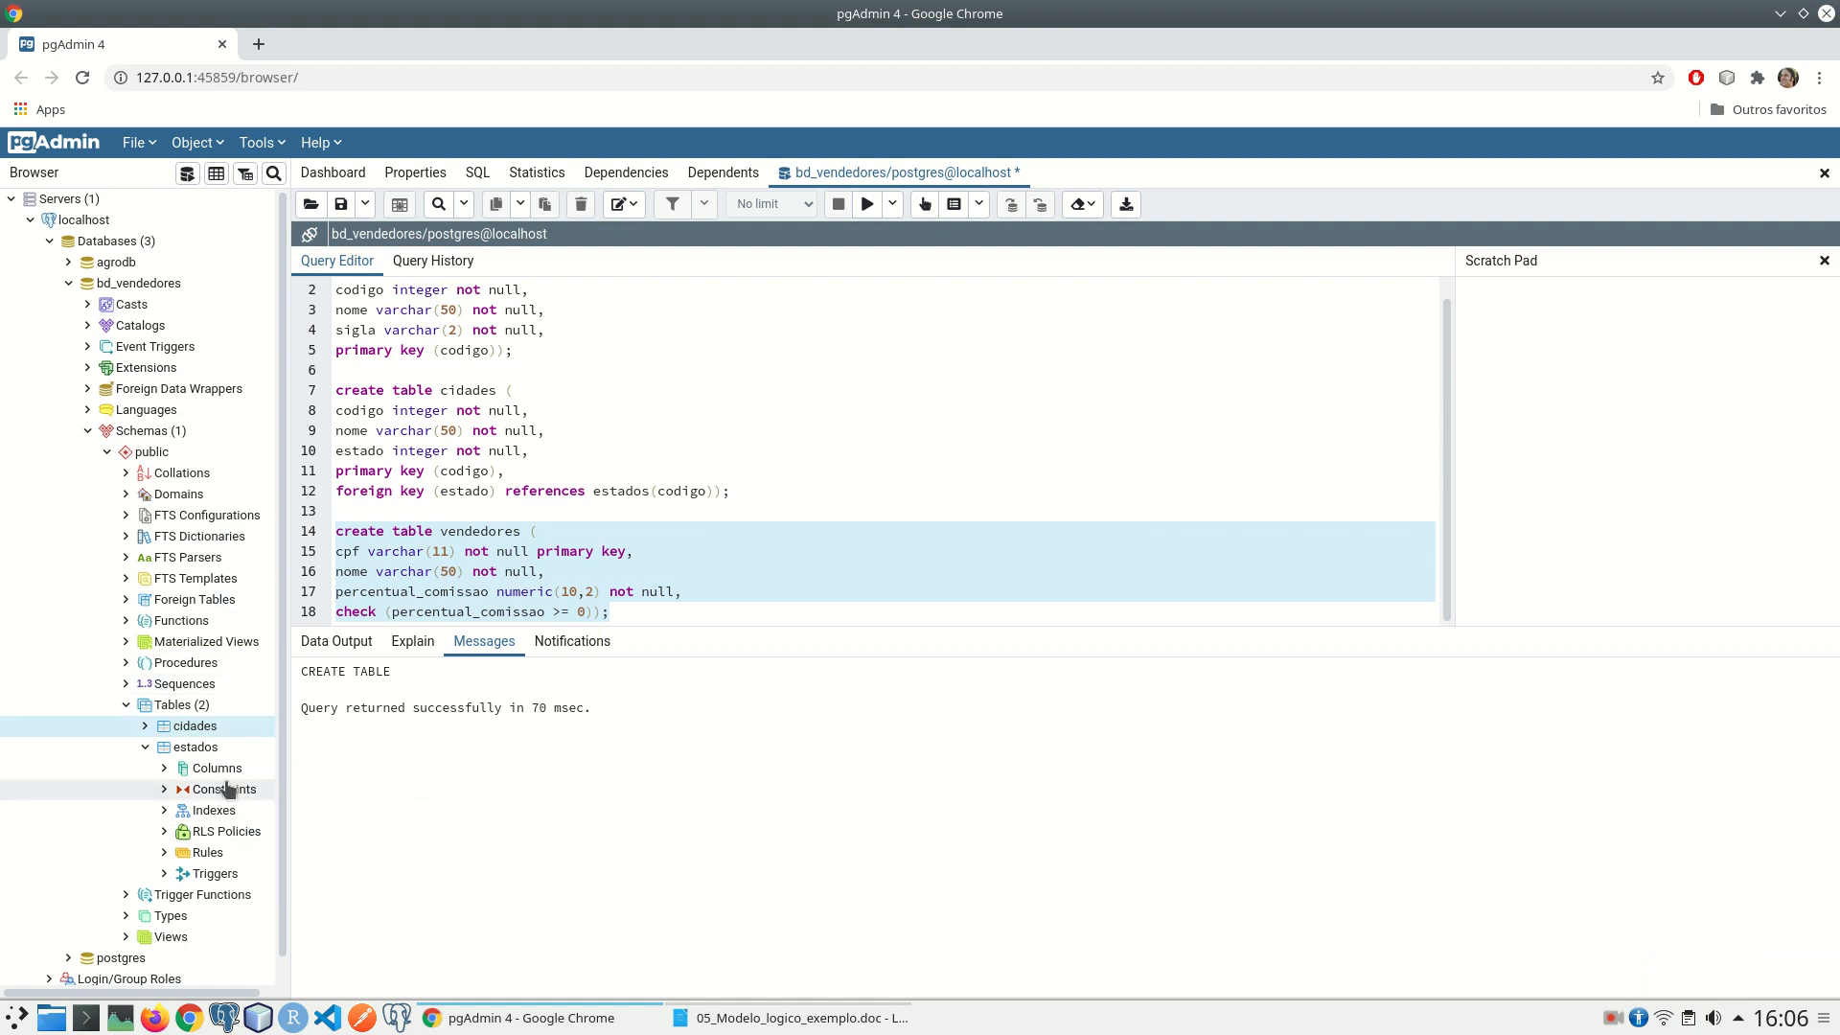
Step: Refresh the list of tables in the public schema and open all rows of the vendedores table for editing
{"action": "right_click", "coordinate": [193, 705]}
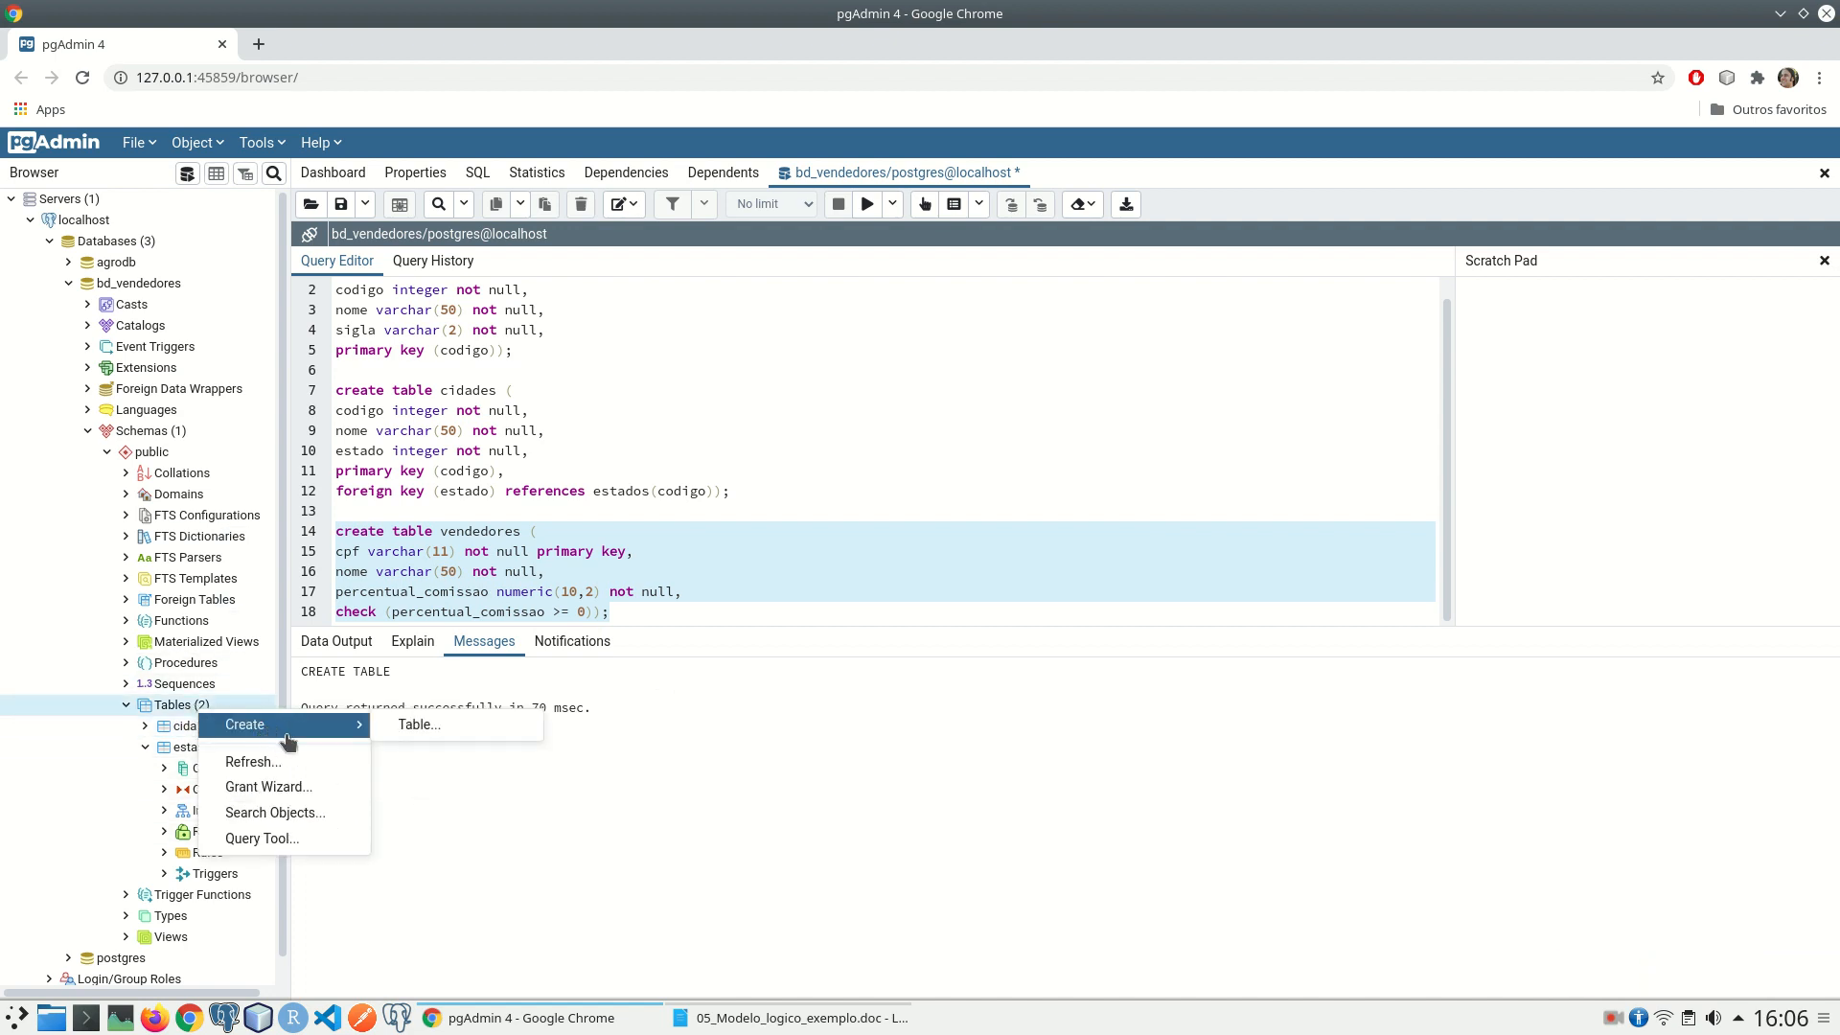
{"action": "left_click", "coordinate": [283, 764]}
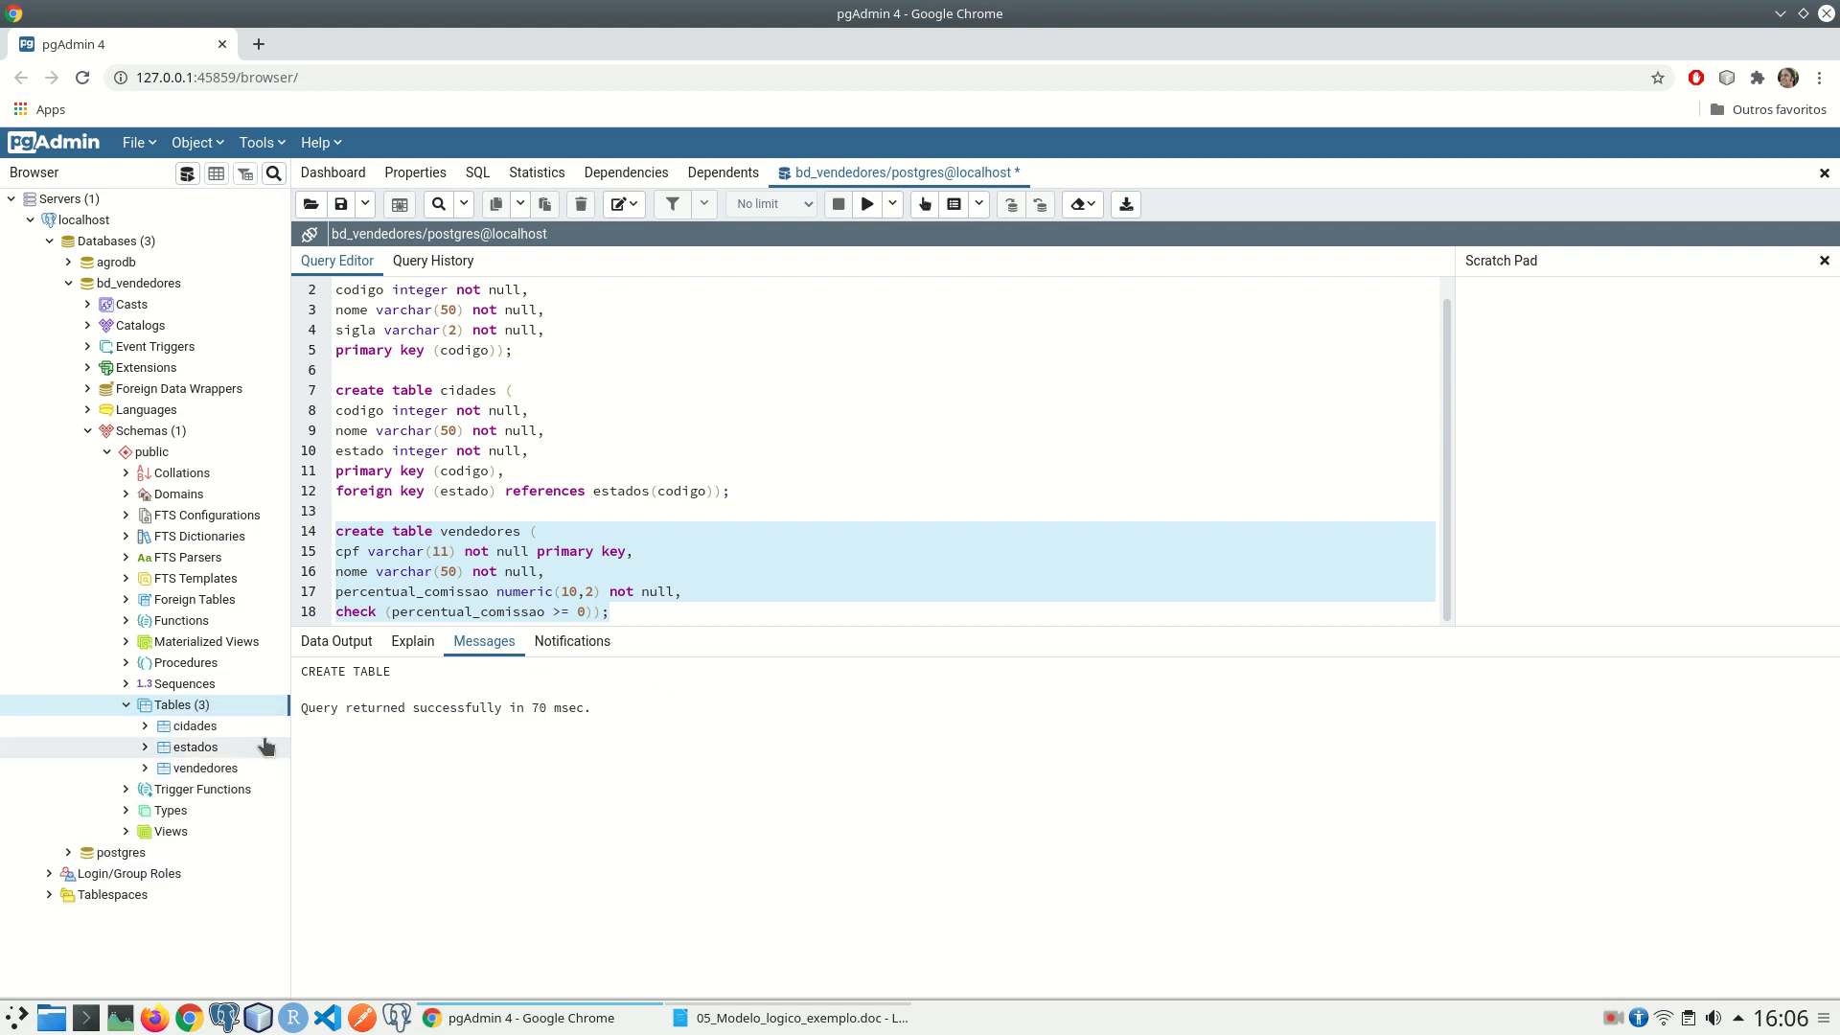
{"action": "left_click", "coordinate": [215, 772]}
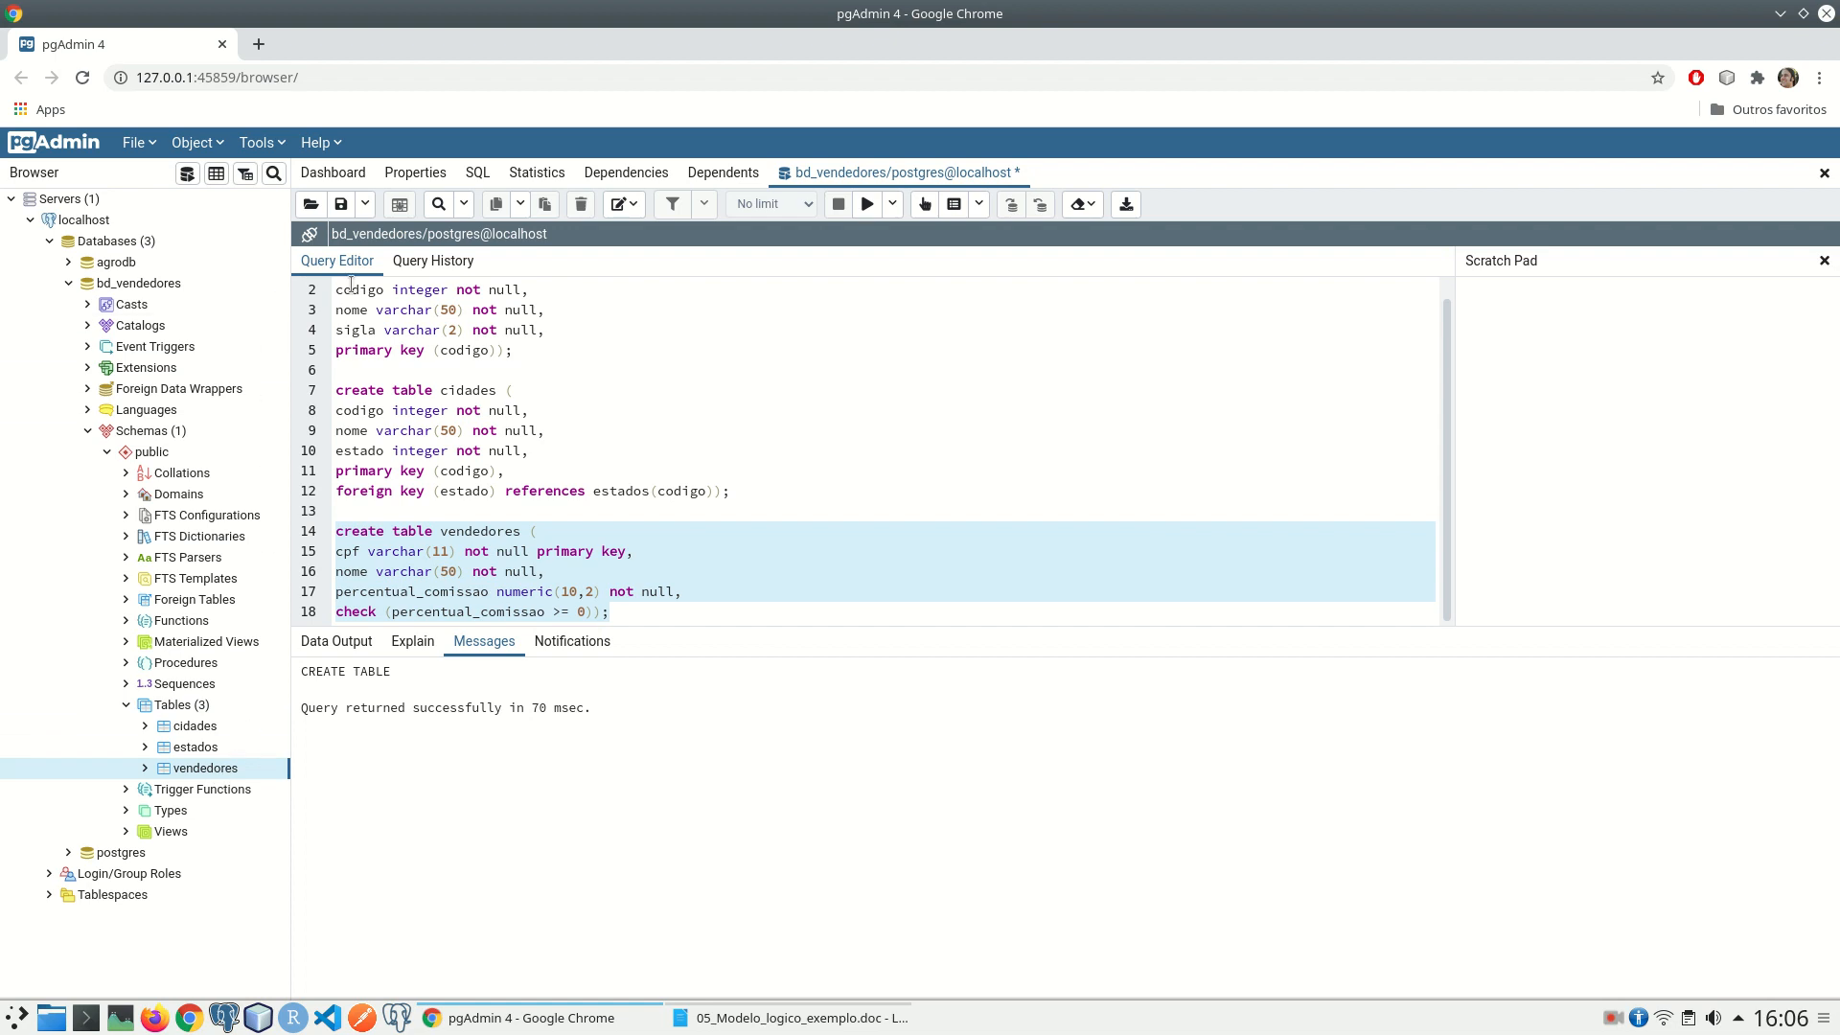
{"action": "left_click", "coordinate": [217, 174]}
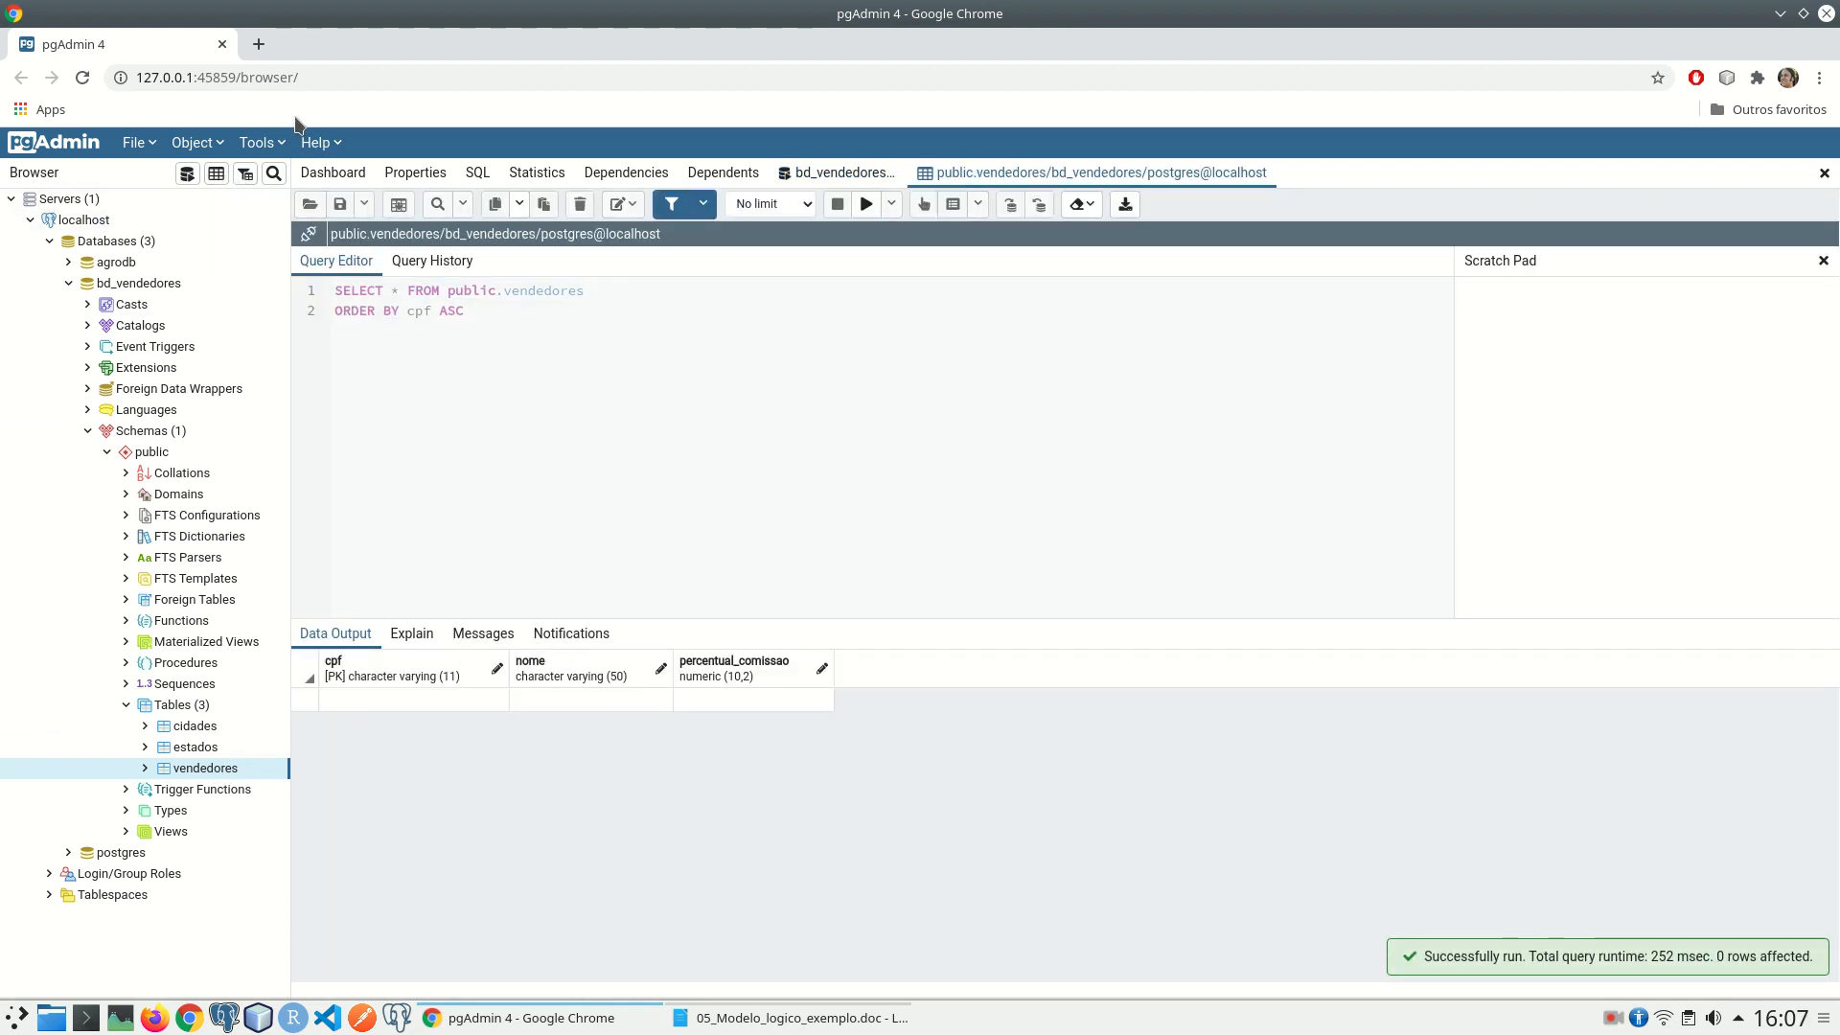
Step: Search the web for "gerador de cpf" in a new browser tab and open the 4Devs CPF generator
{"action": "left_click", "coordinate": [259, 44]}
{"action": "type", "text": "gerado"}
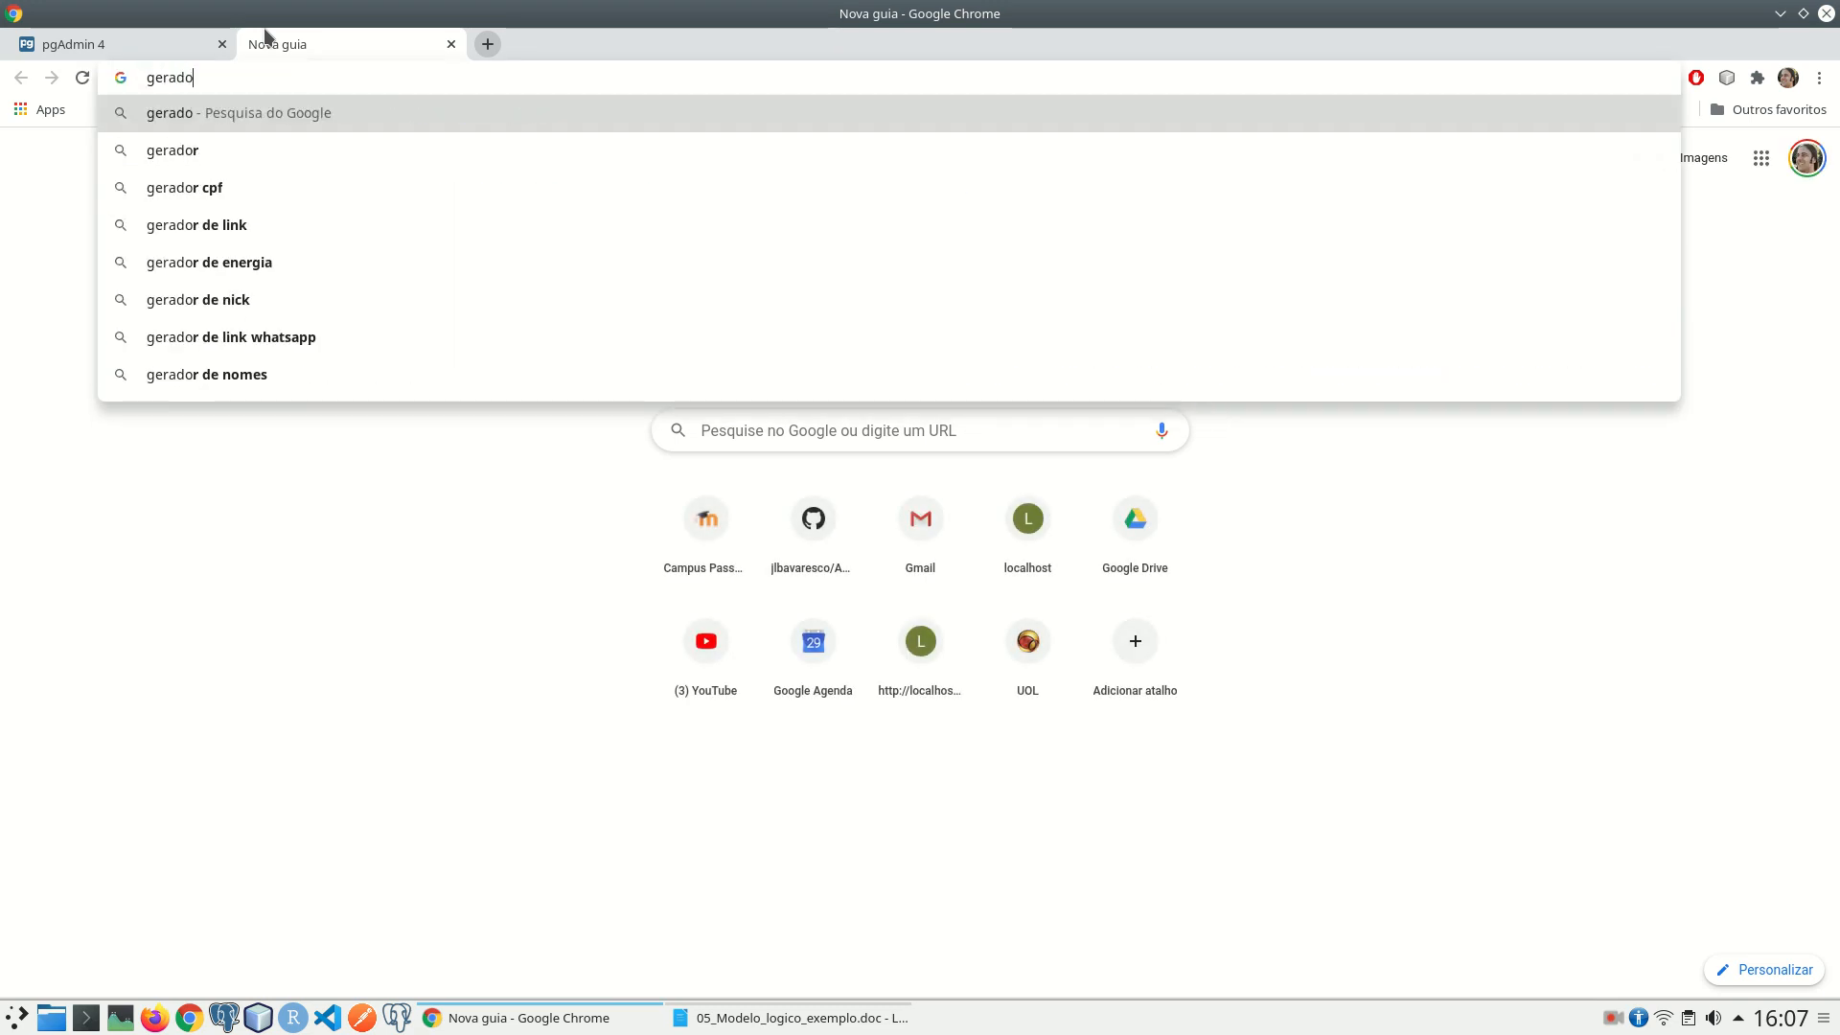
{"action": "type", "text": "r de cp"}
{"action": "key", "text": "BackSpace"}
{"action": "type", "text": "cpf"}
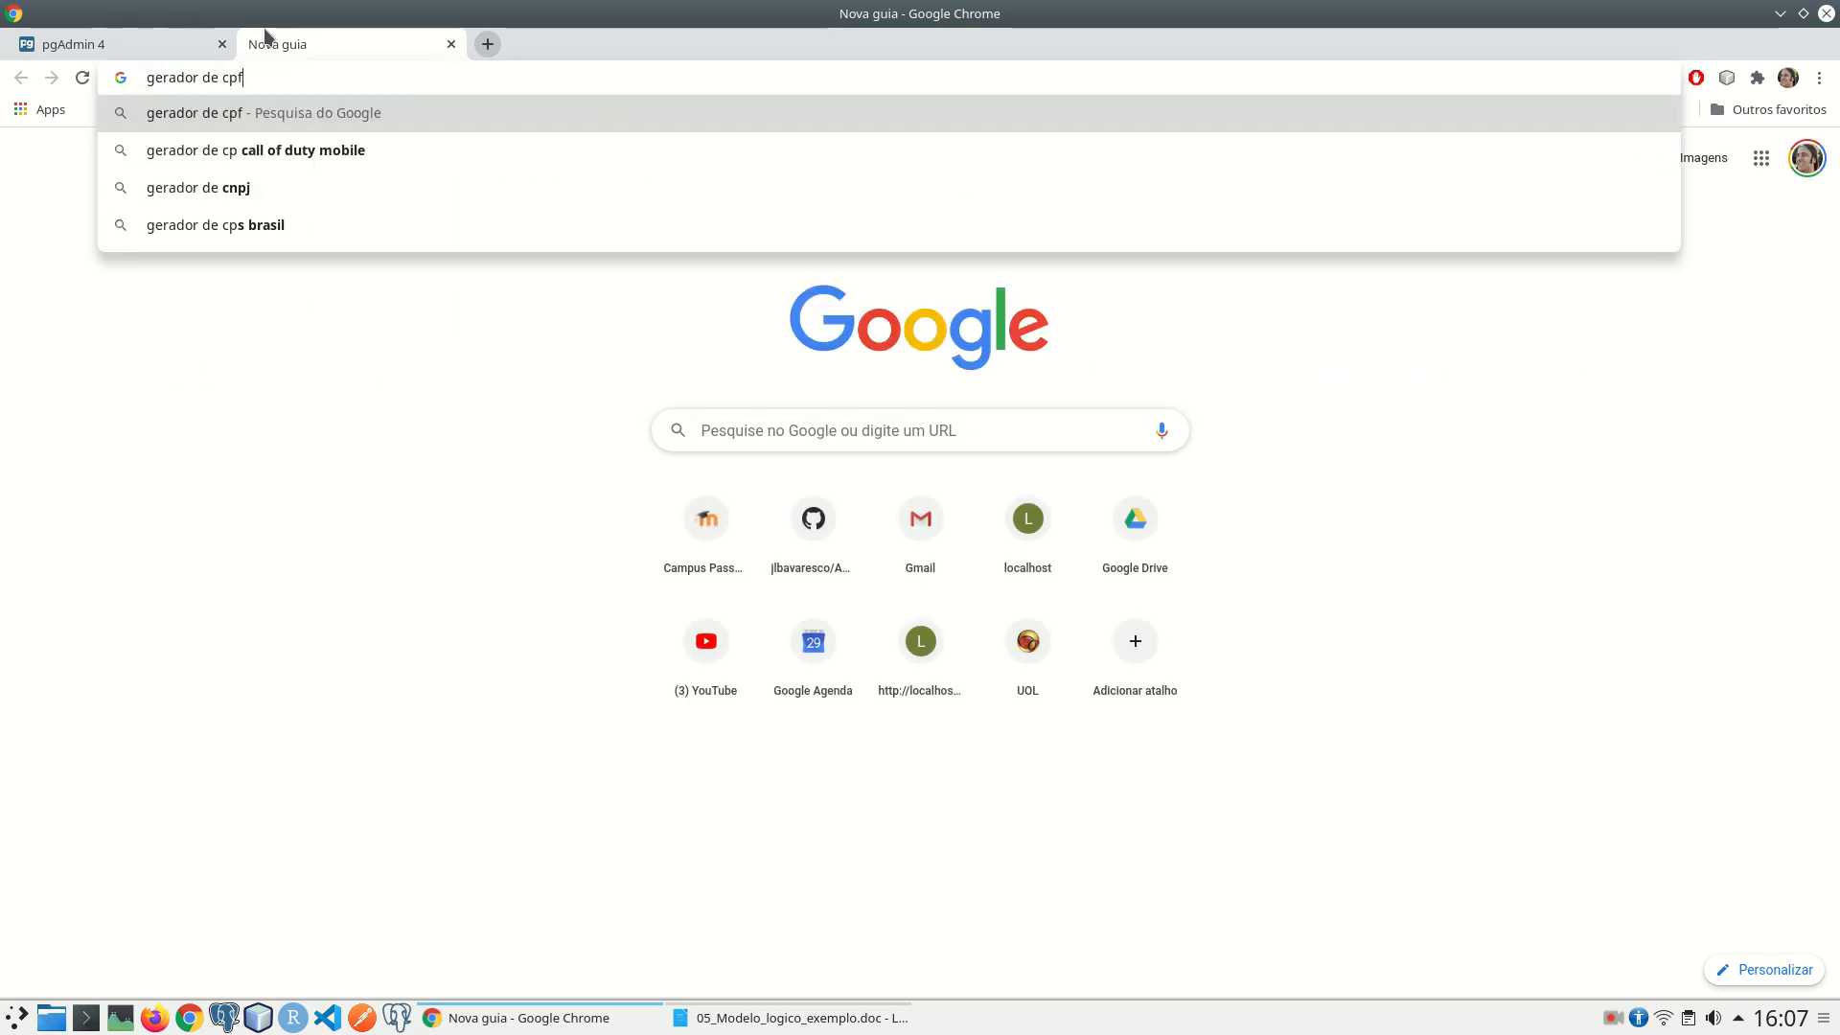
{"action": "key", "text": "Return"}
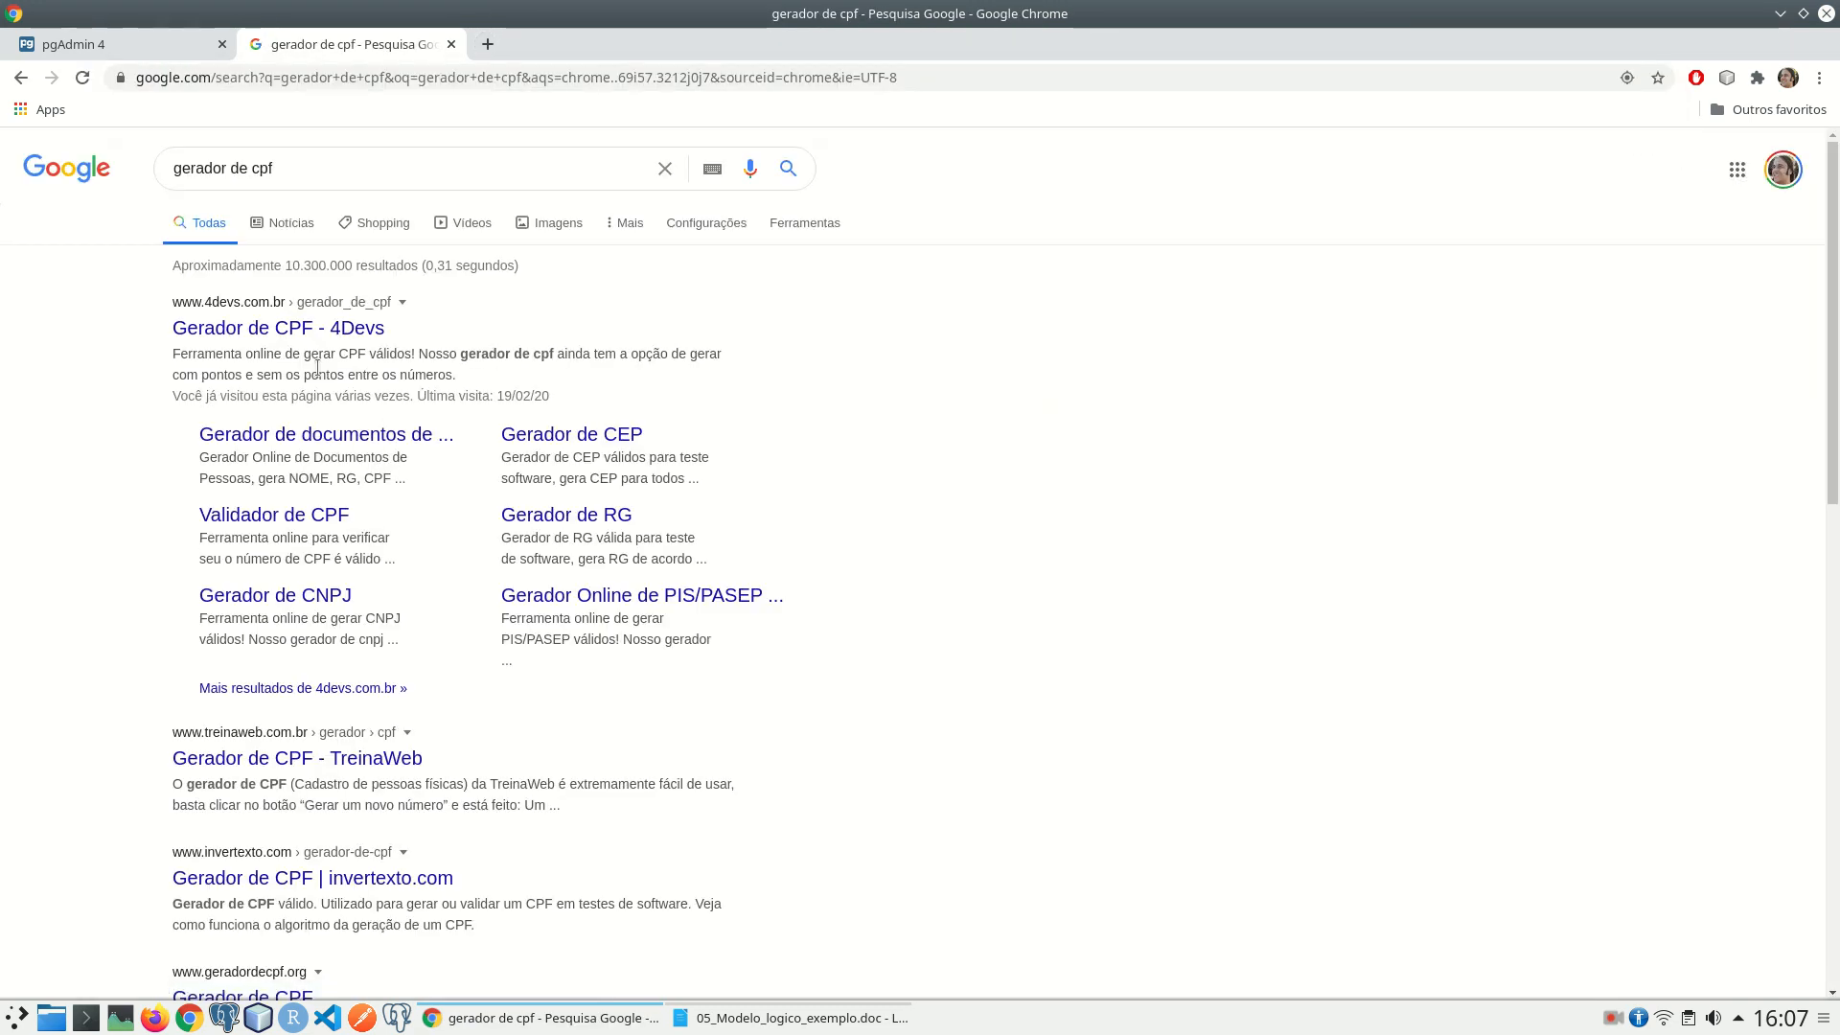
{"action": "left_click", "coordinate": [409, 328]}
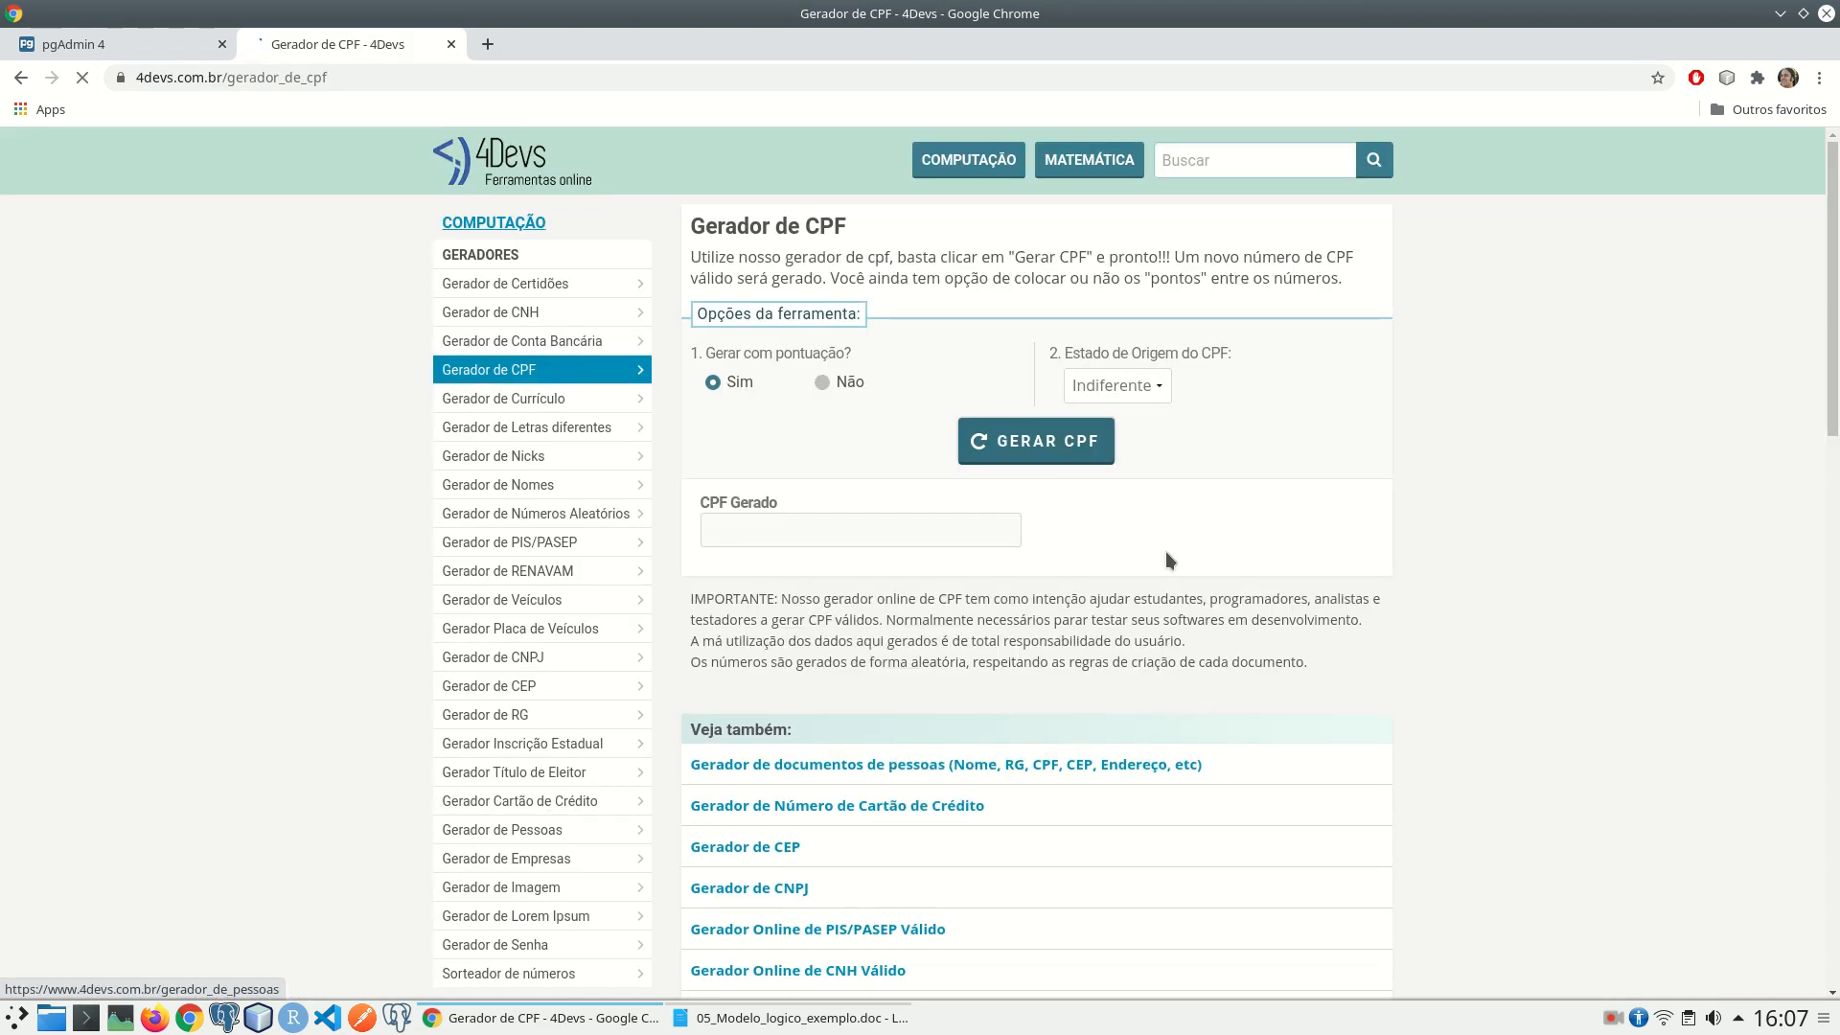
Step: Generate a CPF without punctuation (Não) and copy the generated number
{"action": "left_click", "coordinate": [823, 386]}
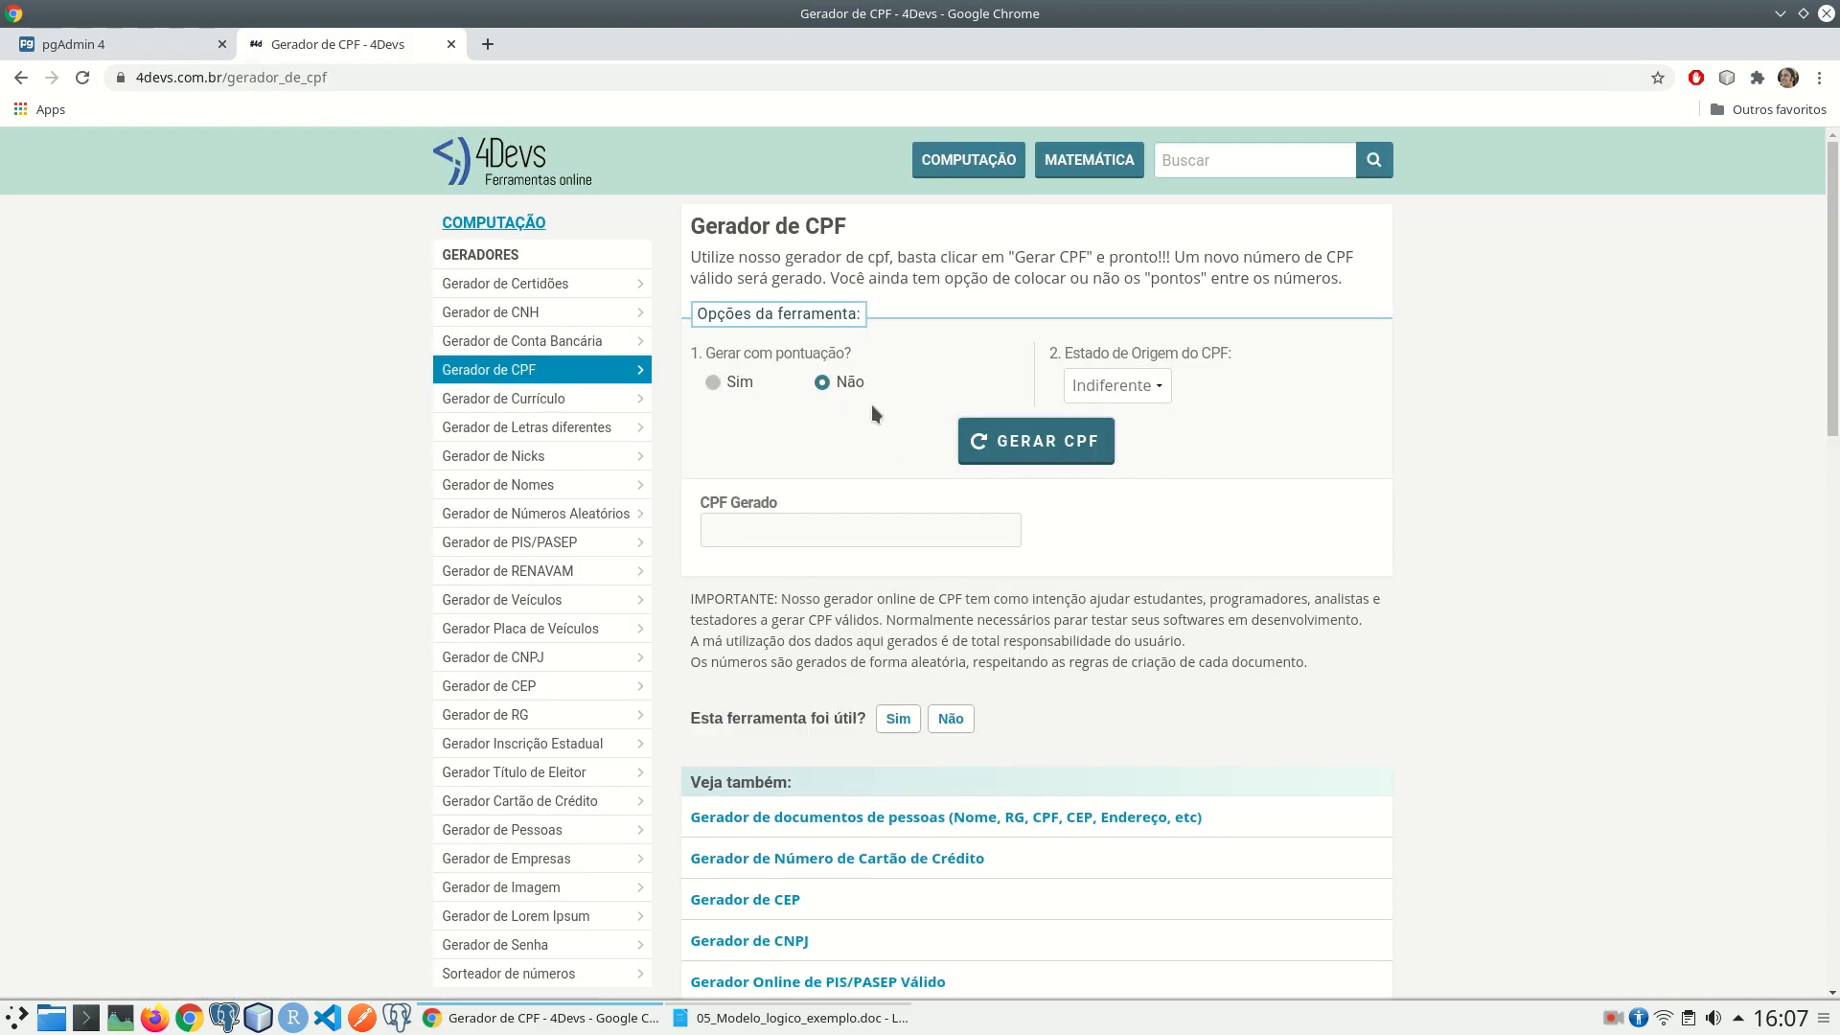
{"action": "left_click", "coordinate": [1004, 449]}
{"action": "left_click_drag", "start_coordinate": [840, 532], "coordinate": [725, 525]}
{"action": "key", "text": "ctrl+c"}
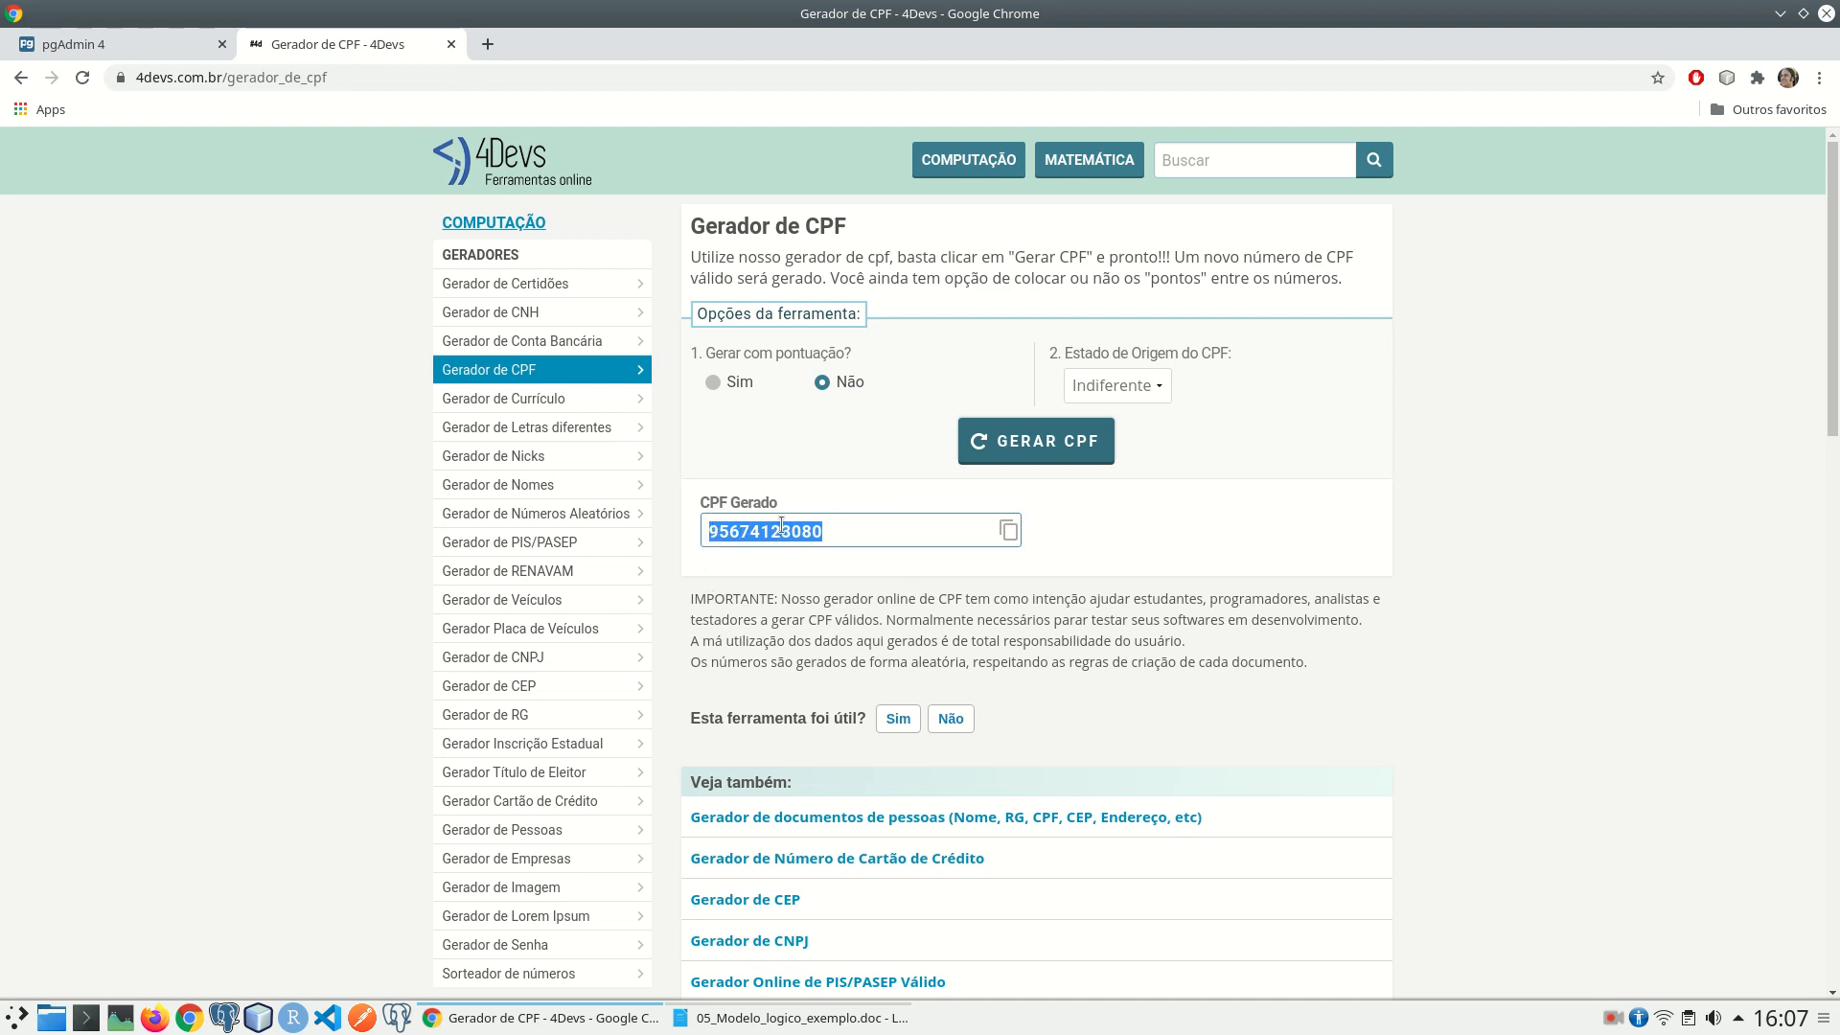
Step: Switch to pgAdmin and paste the copied CPF into the cpf field of a new vendedores row
{"action": "key", "text": "ctrl+Tab"}
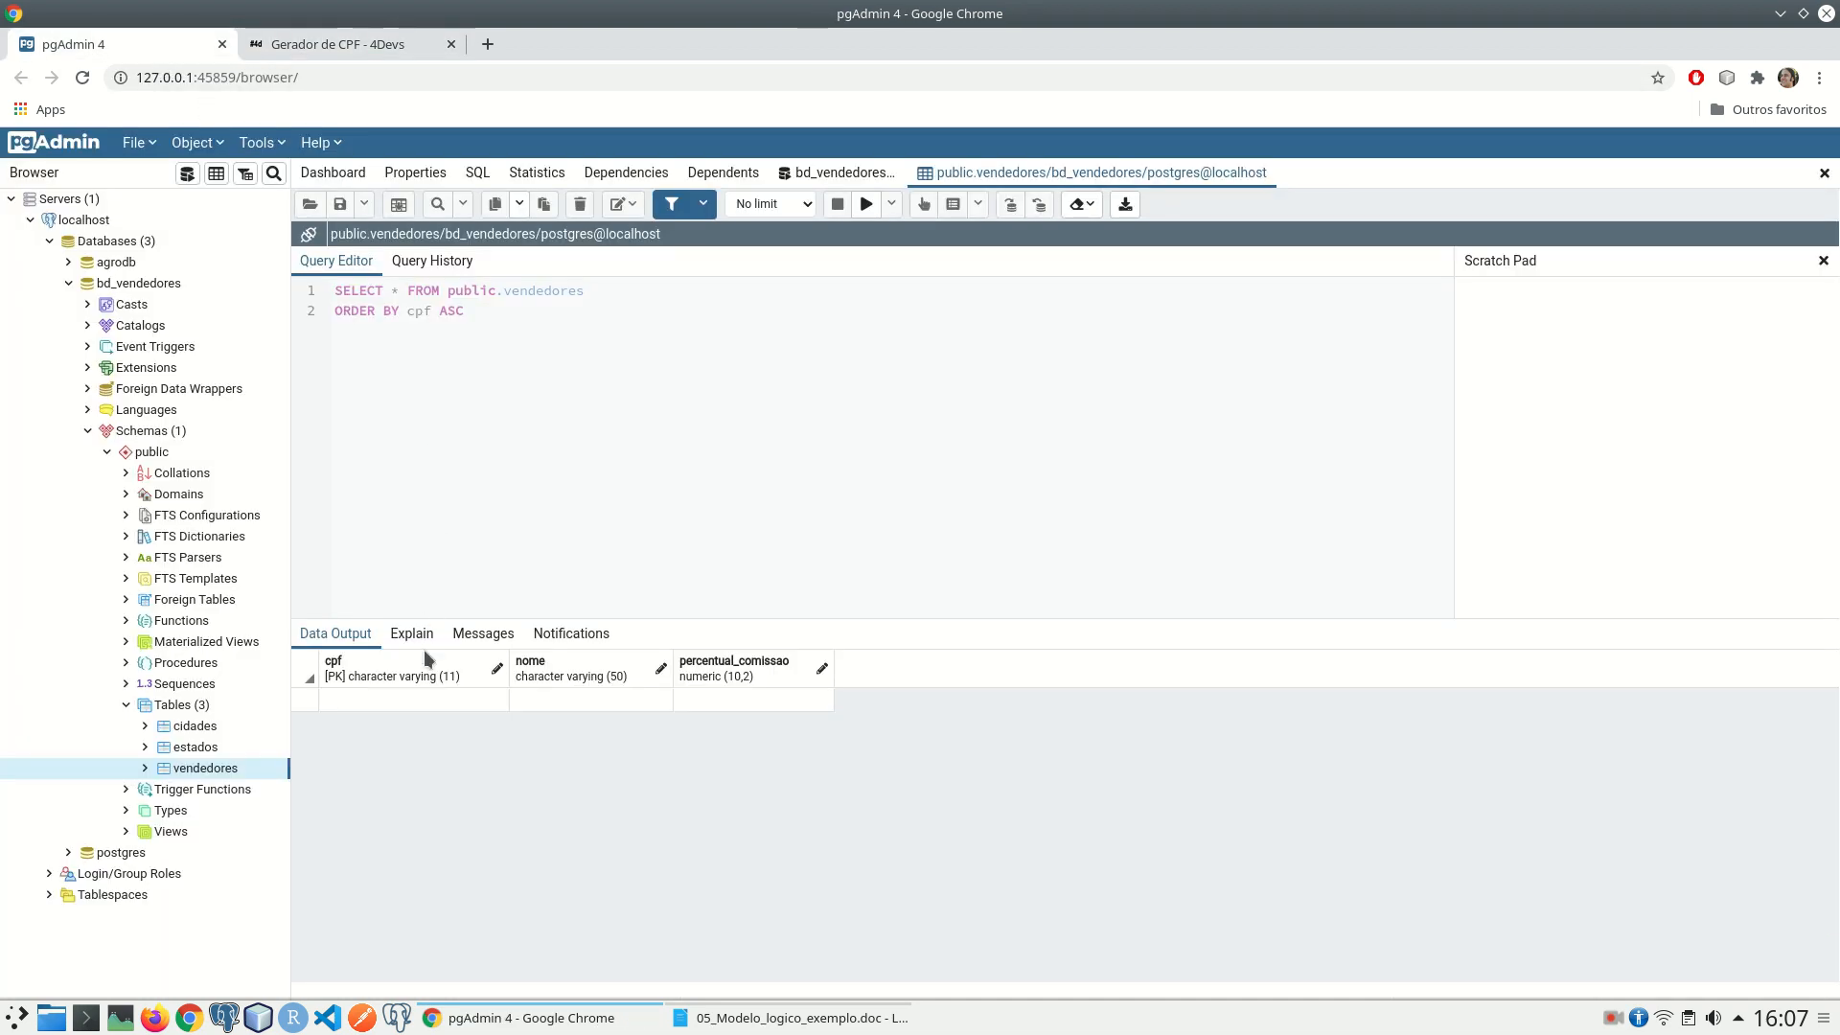
{"action": "double_click", "coordinate": [416, 699]}
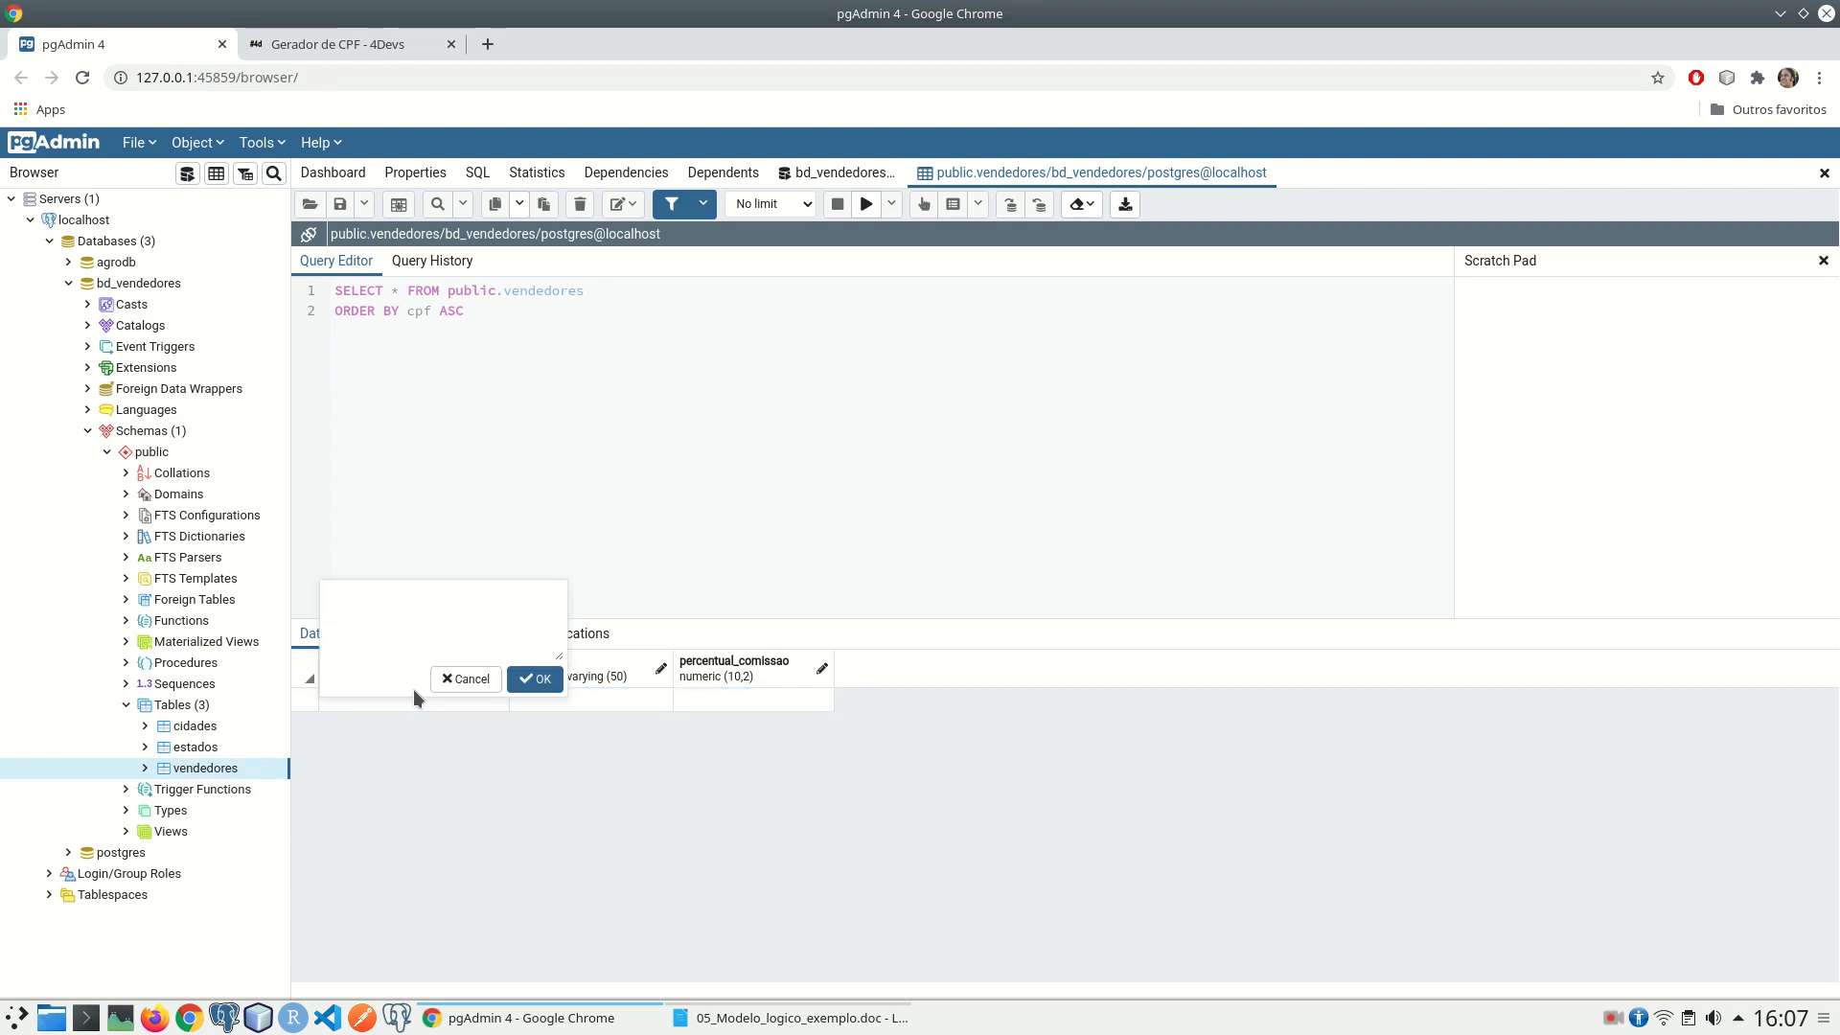
{"action": "left_click", "coordinate": [426, 592]}
{"action": "key", "text": "ctrl+v"}
{"action": "left_click", "coordinate": [535, 679]}
Step: Enter the seller's name and a percentual_comissao of 10 in the new vendedores row, and save the data changes
{"action": "left_click", "coordinate": [542, 698]}
{"action": "double_click", "coordinate": [541, 699]}
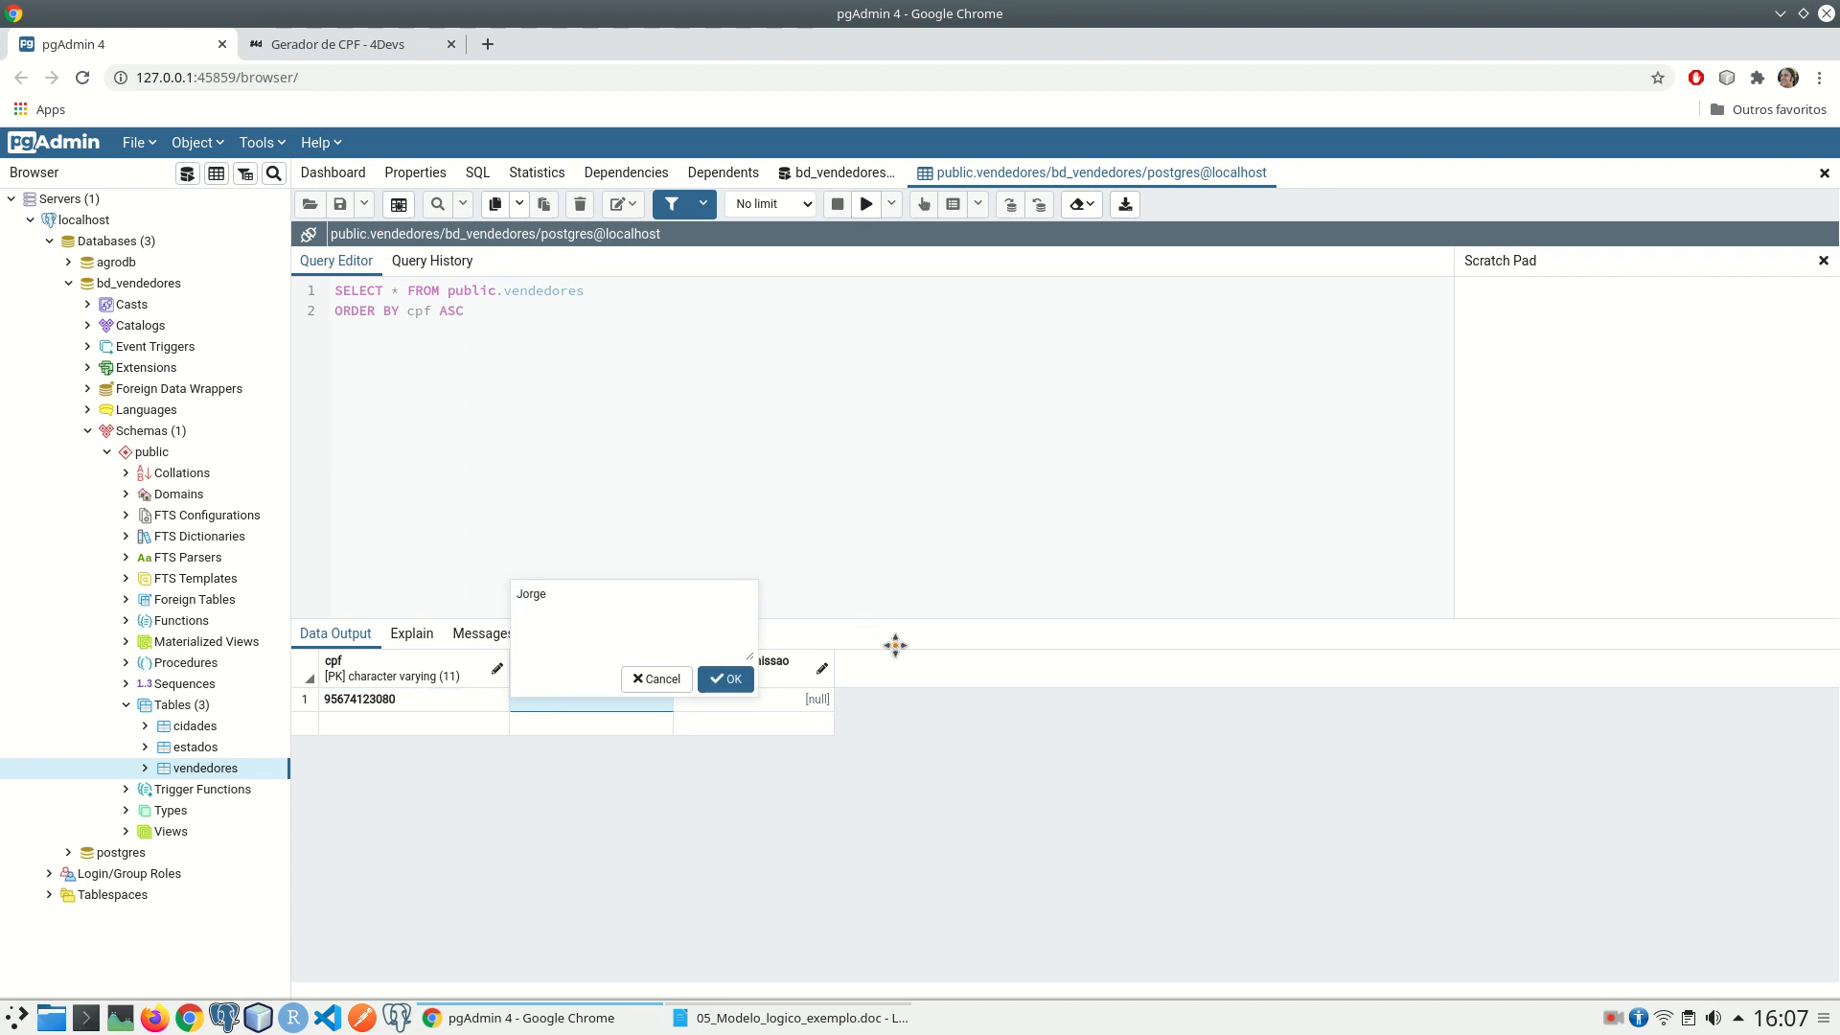
{"action": "left_click", "coordinate": [738, 676]}
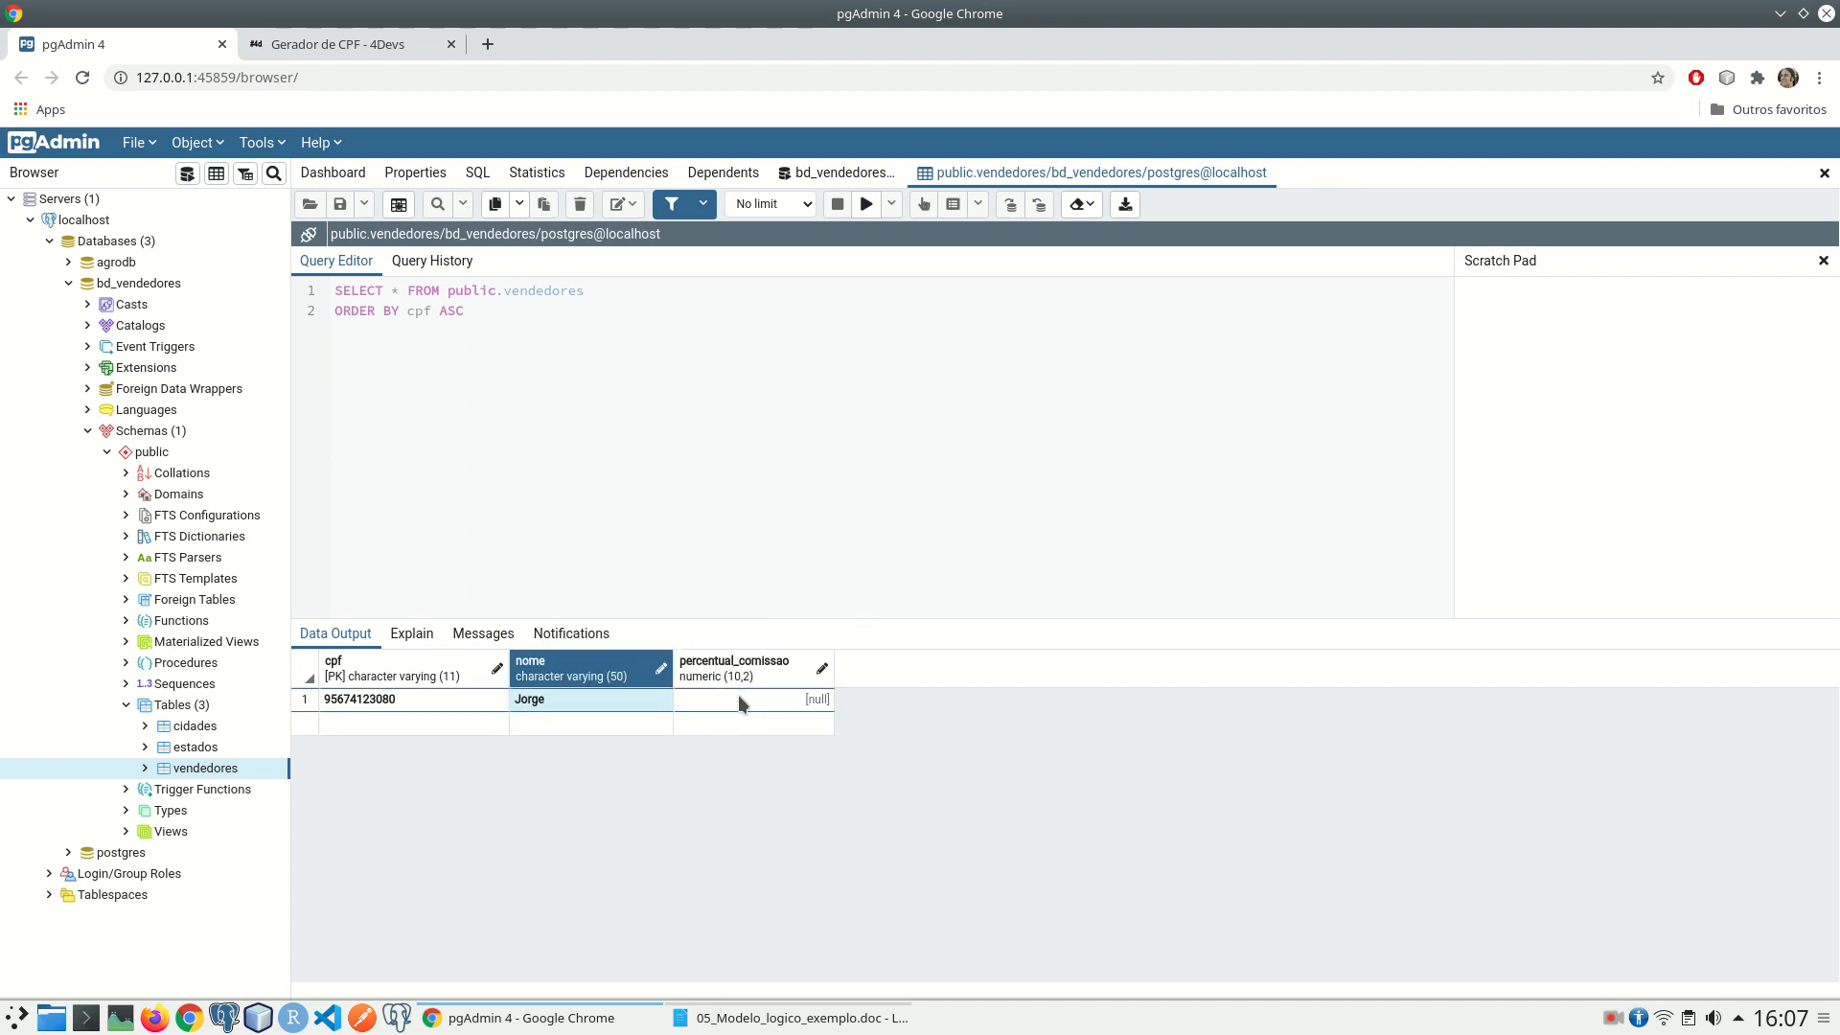
{"action": "left_click", "coordinate": [738, 695]}
{"action": "left_click", "coordinate": [737, 695]}
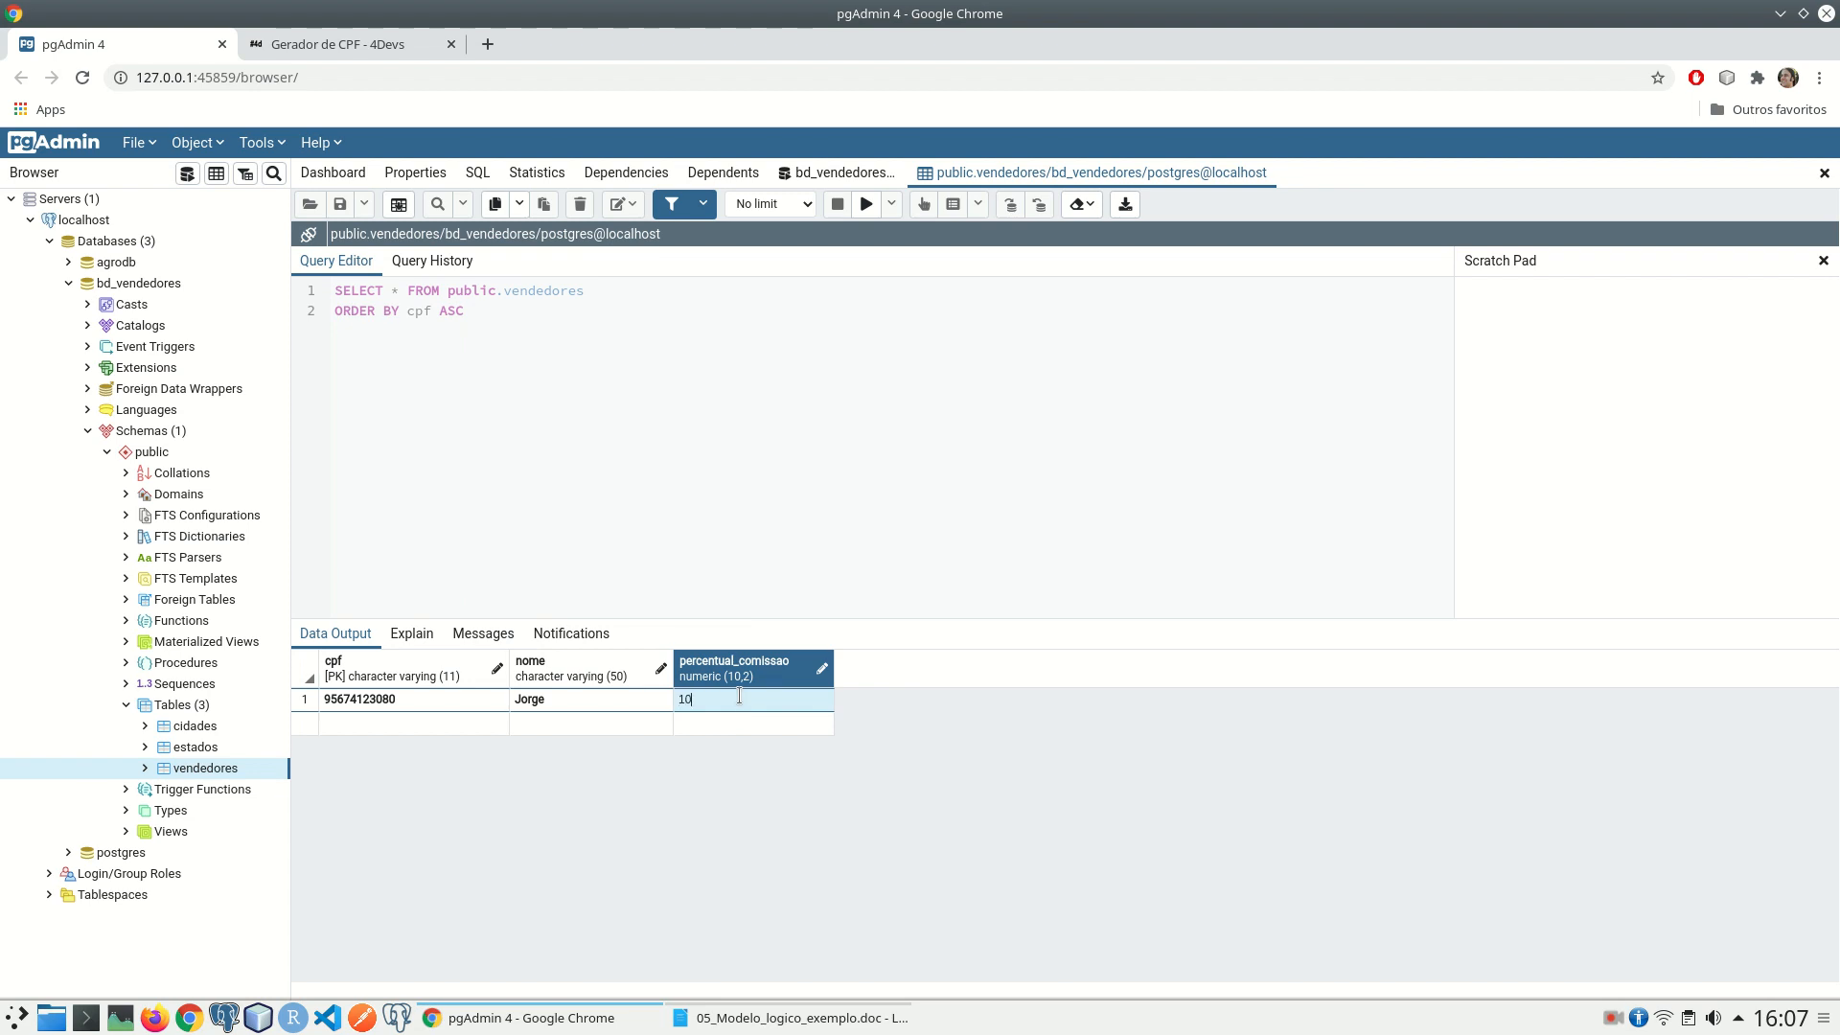
{"action": "left_click", "coordinate": [399, 204]}
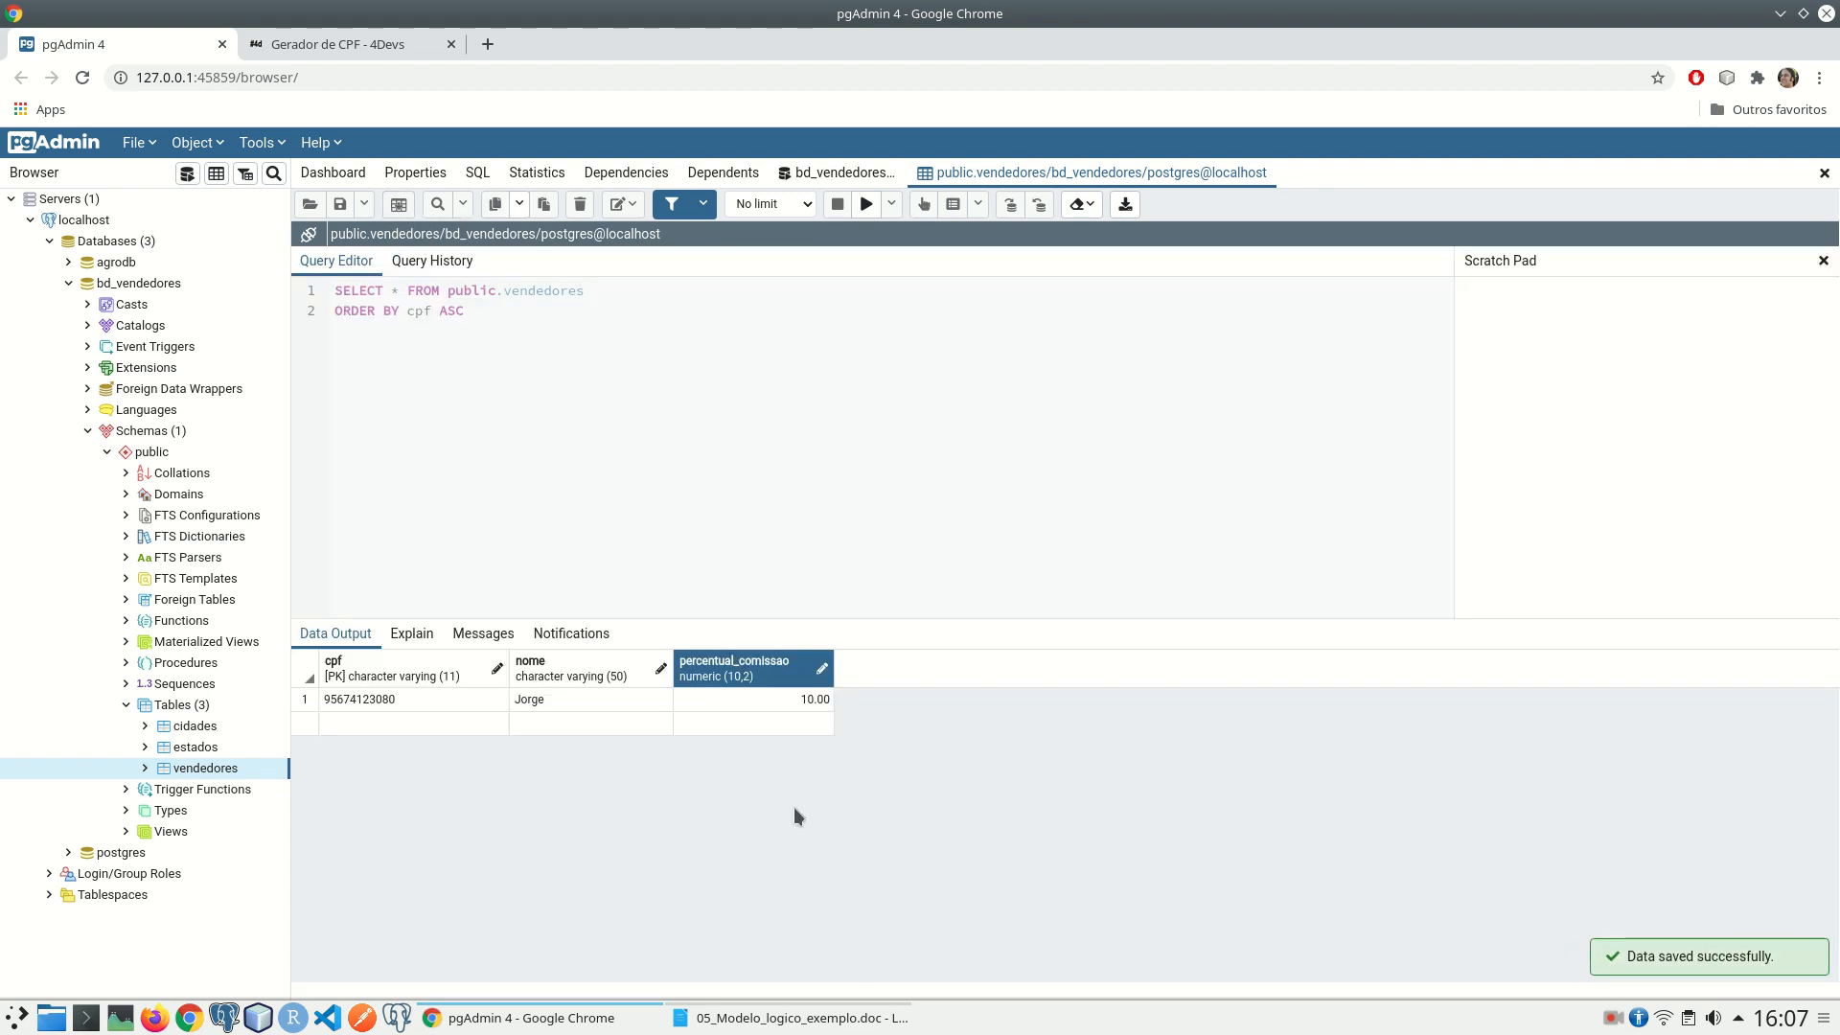
{"action": "left_click", "coordinate": [792, 699]}
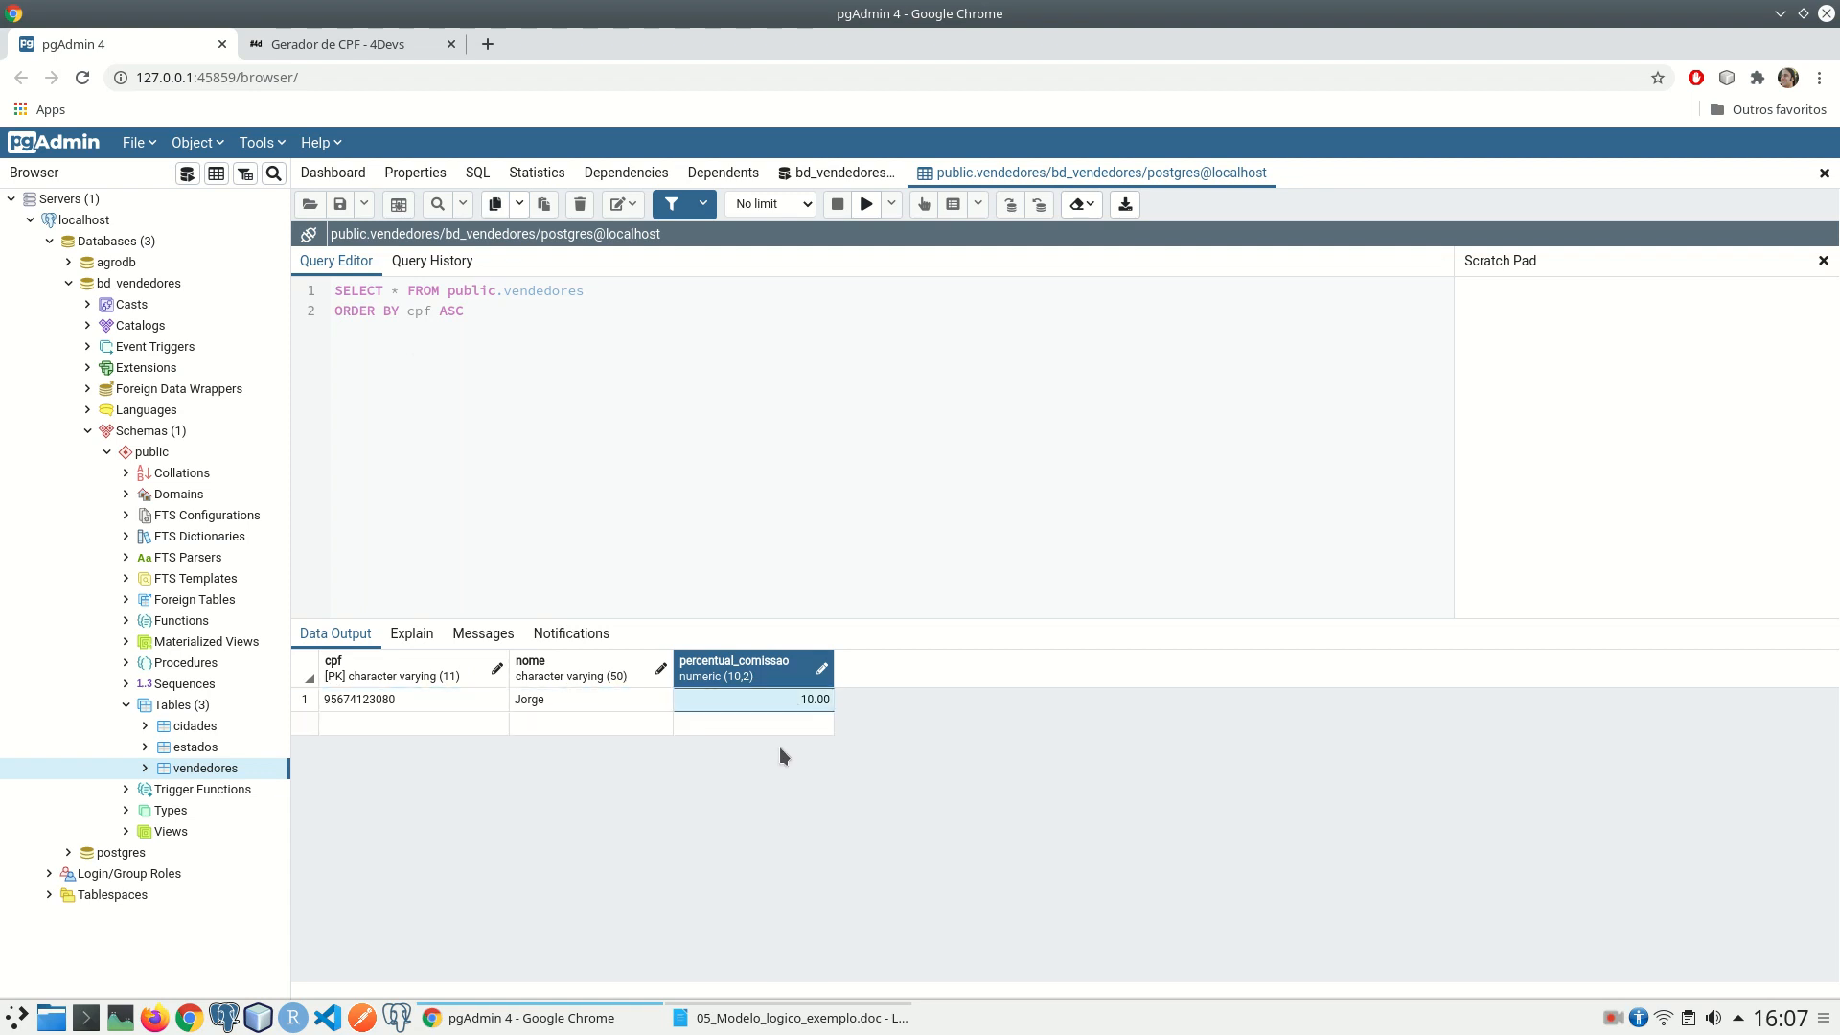
Step: Check the Cidades_atendidas table in the Writer logical model, return to pgAdmin and close the vendedores data view
{"action": "left_click", "coordinate": [792, 1018]}
{"action": "scroll", "coordinate": [928, 484], "scroll_direction": "down", "scroll_amount": 4}
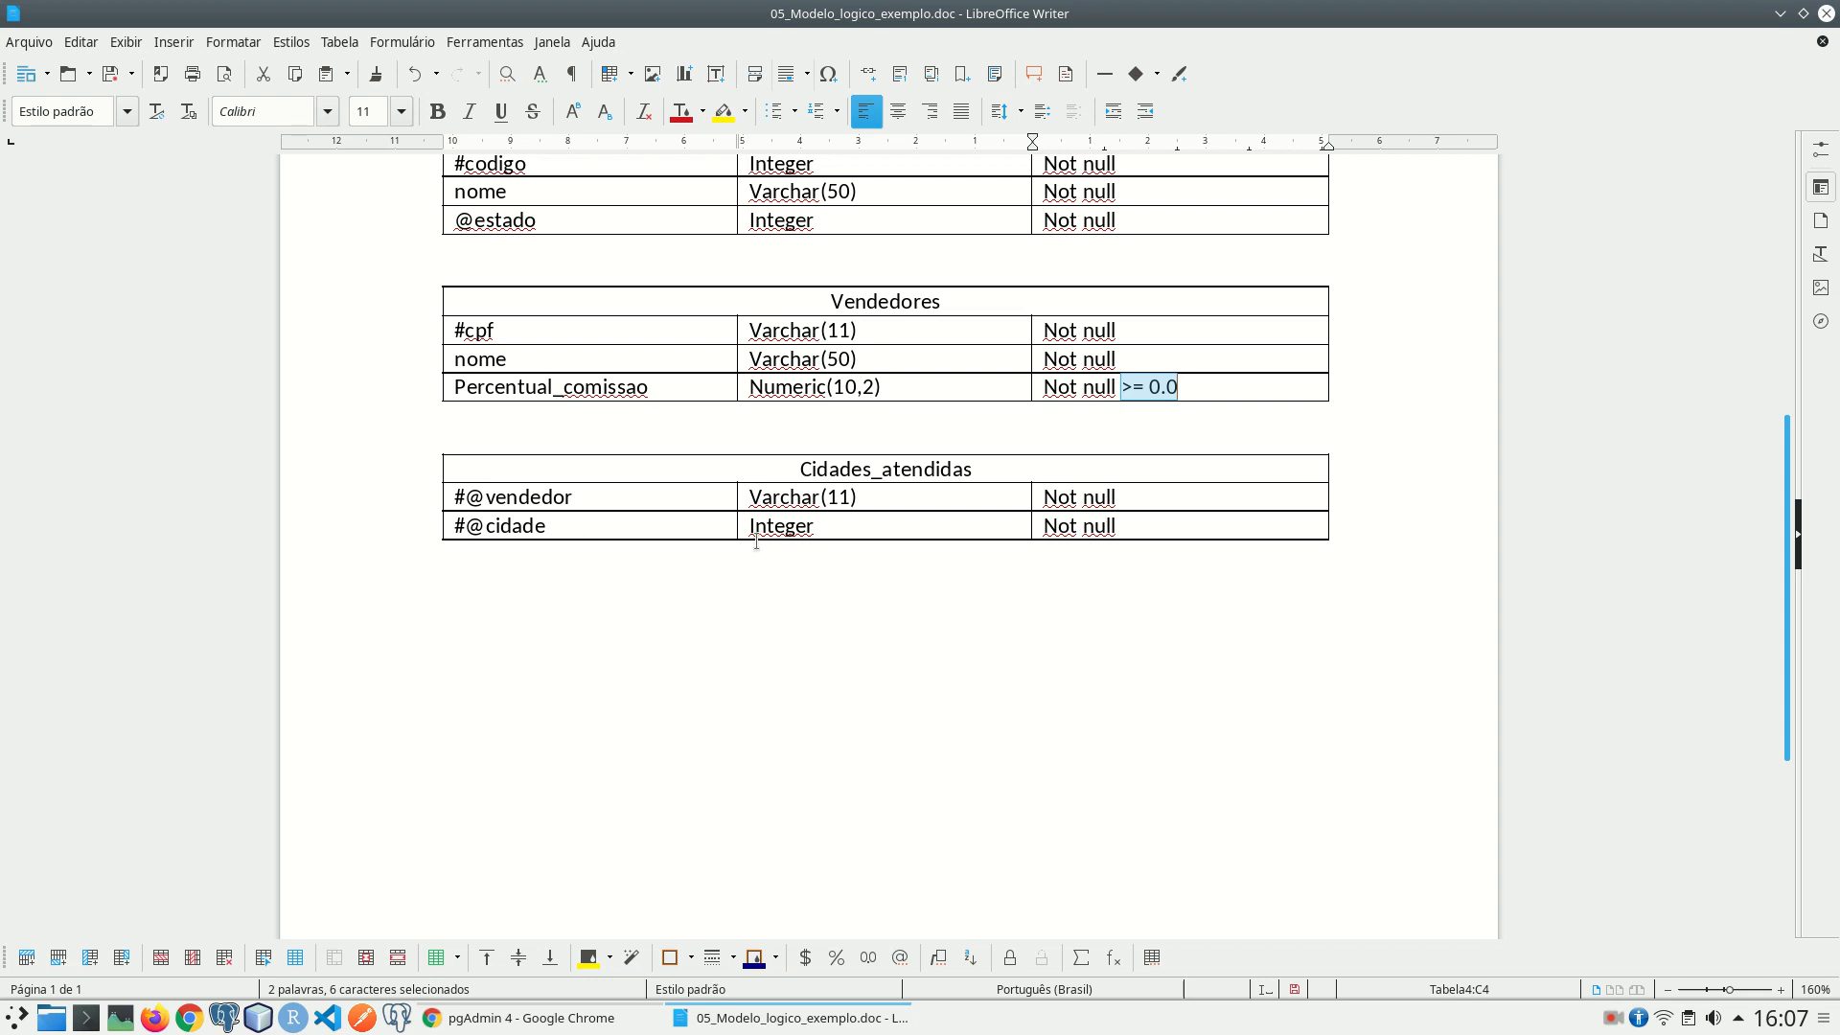
{"action": "left_click", "coordinate": [518, 1018]}
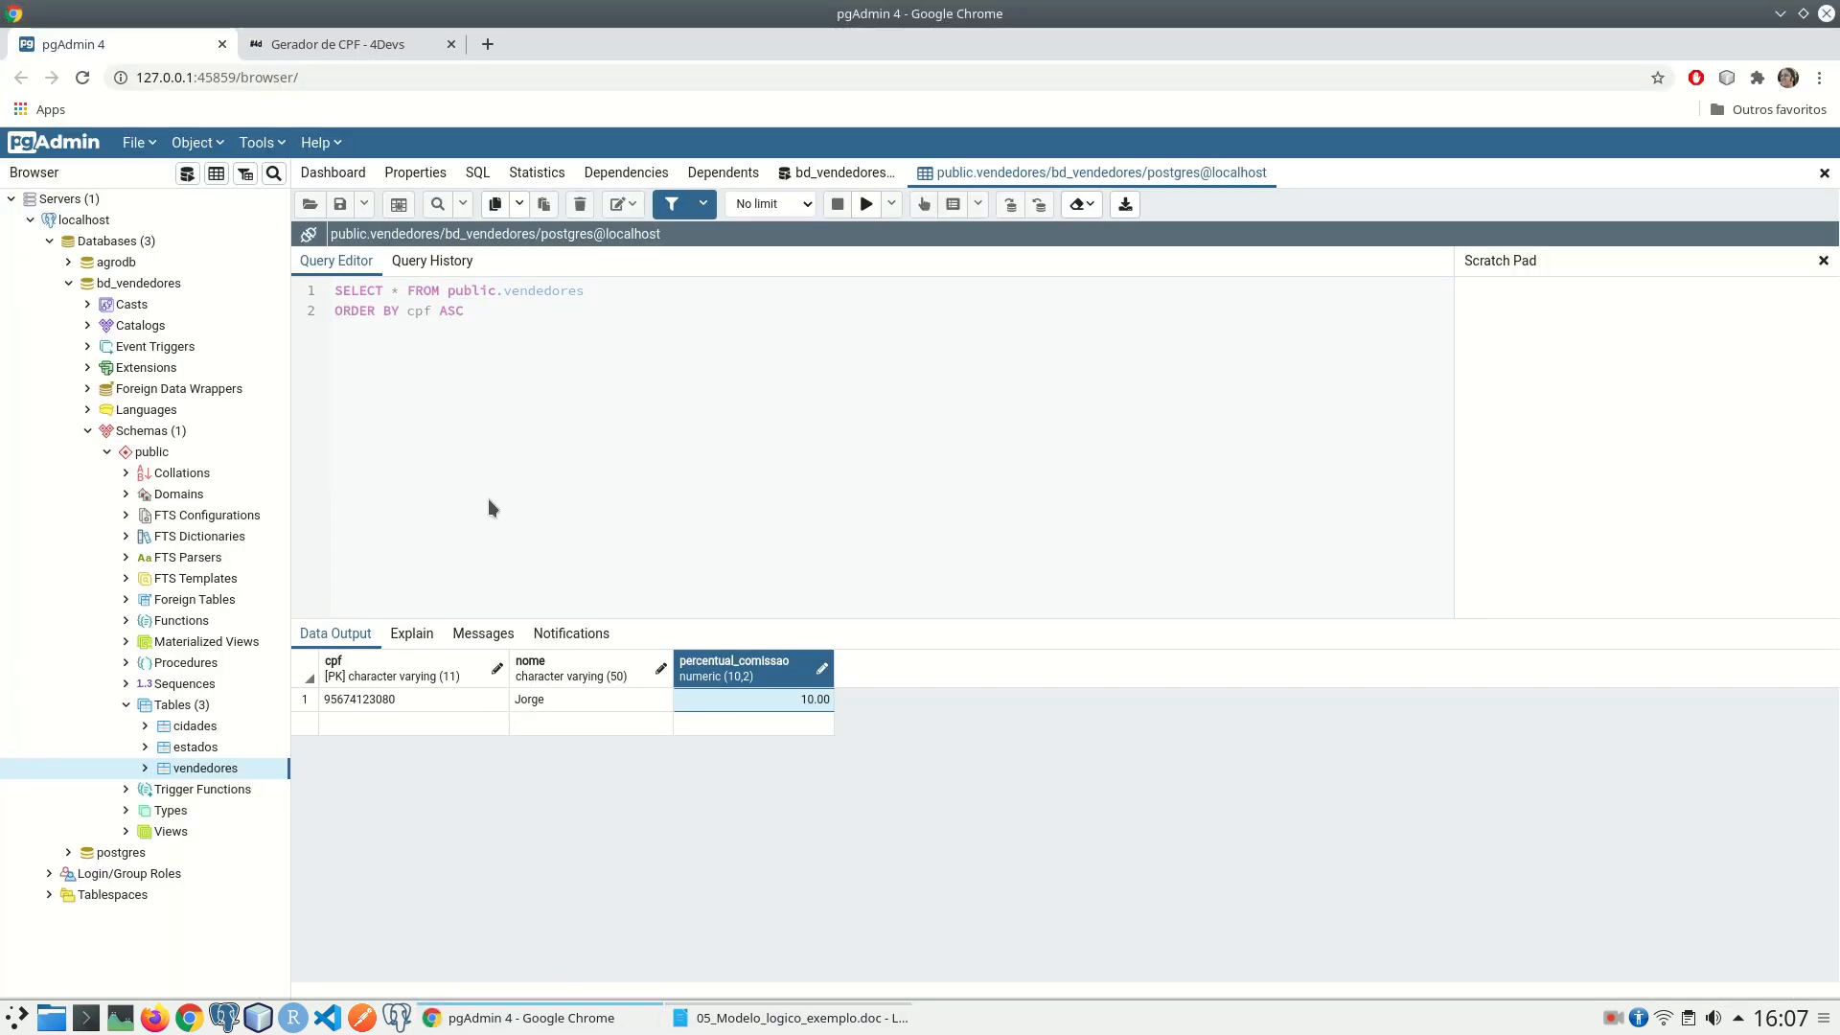
{"action": "left_click", "coordinate": [1824, 172]}
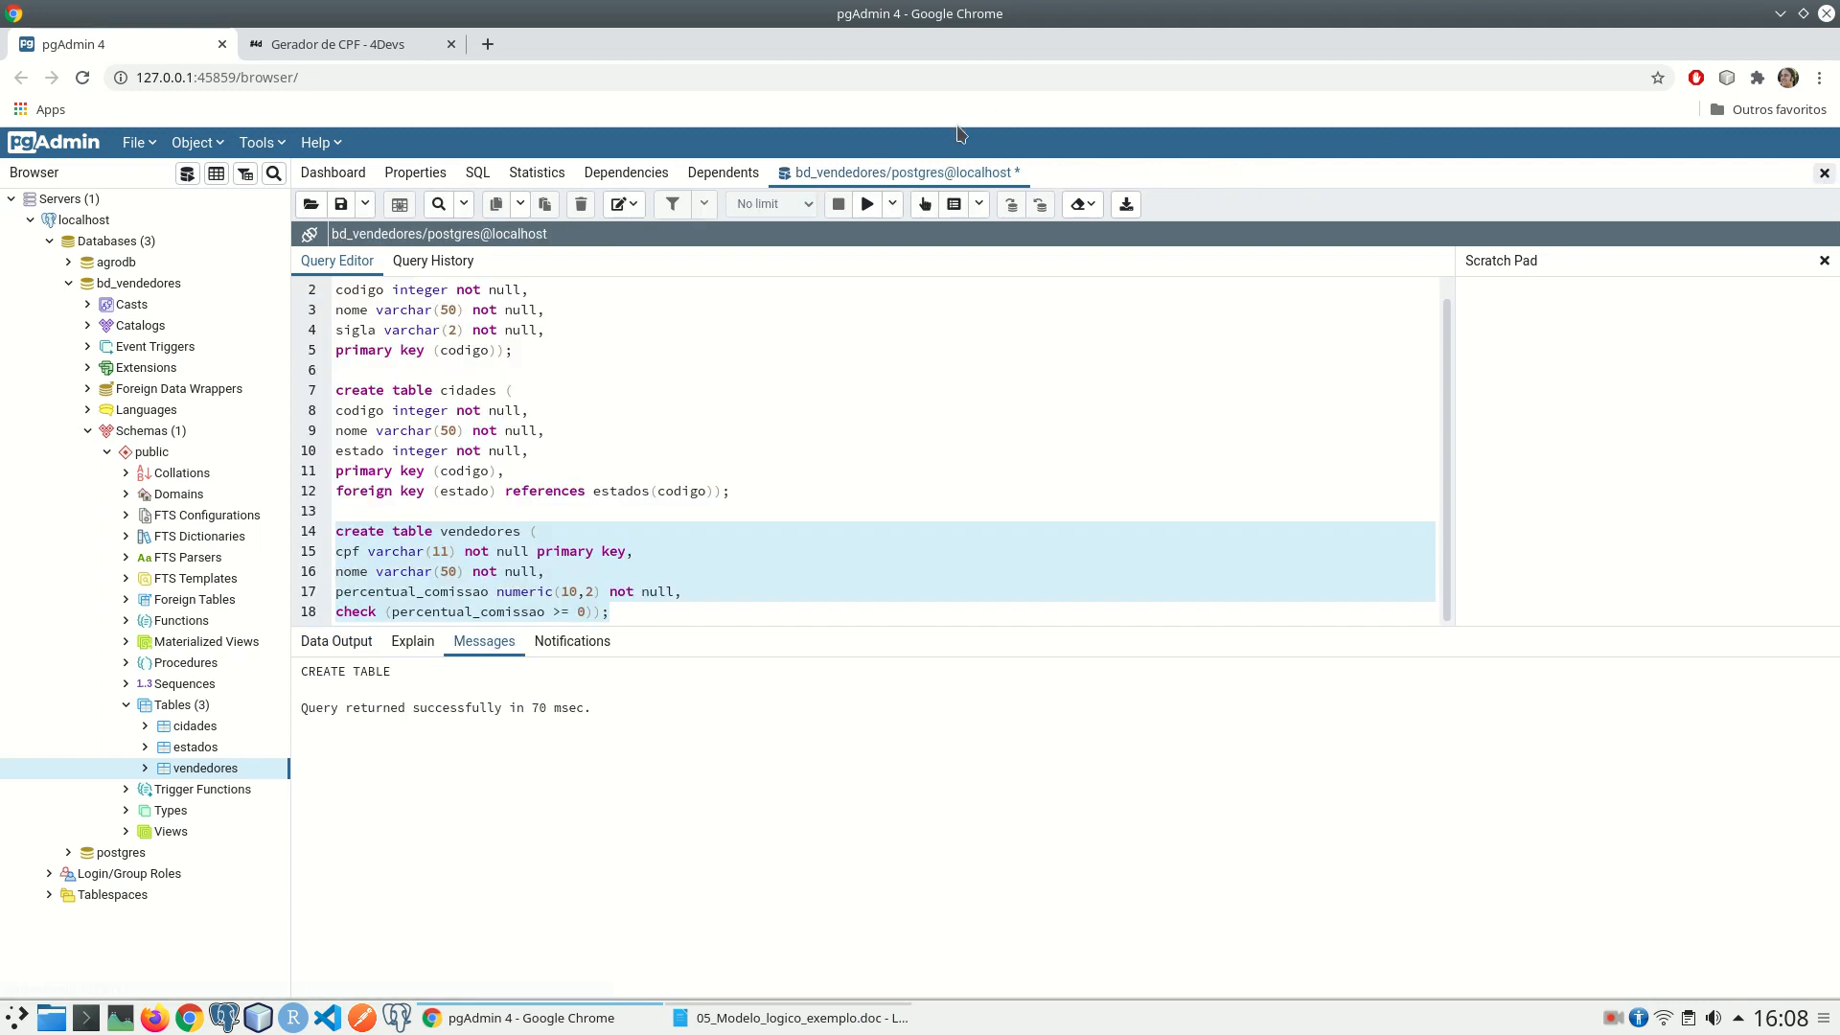
Step: Add blank lines below the vendedores statement and float the output pane beside the code to enlarge the query editor
{"action": "left_click", "coordinate": [675, 620]}
{"action": "key", "text": "Return"}
{"action": "key", "text": "Return"}
{"action": "key", "text": "Return"}
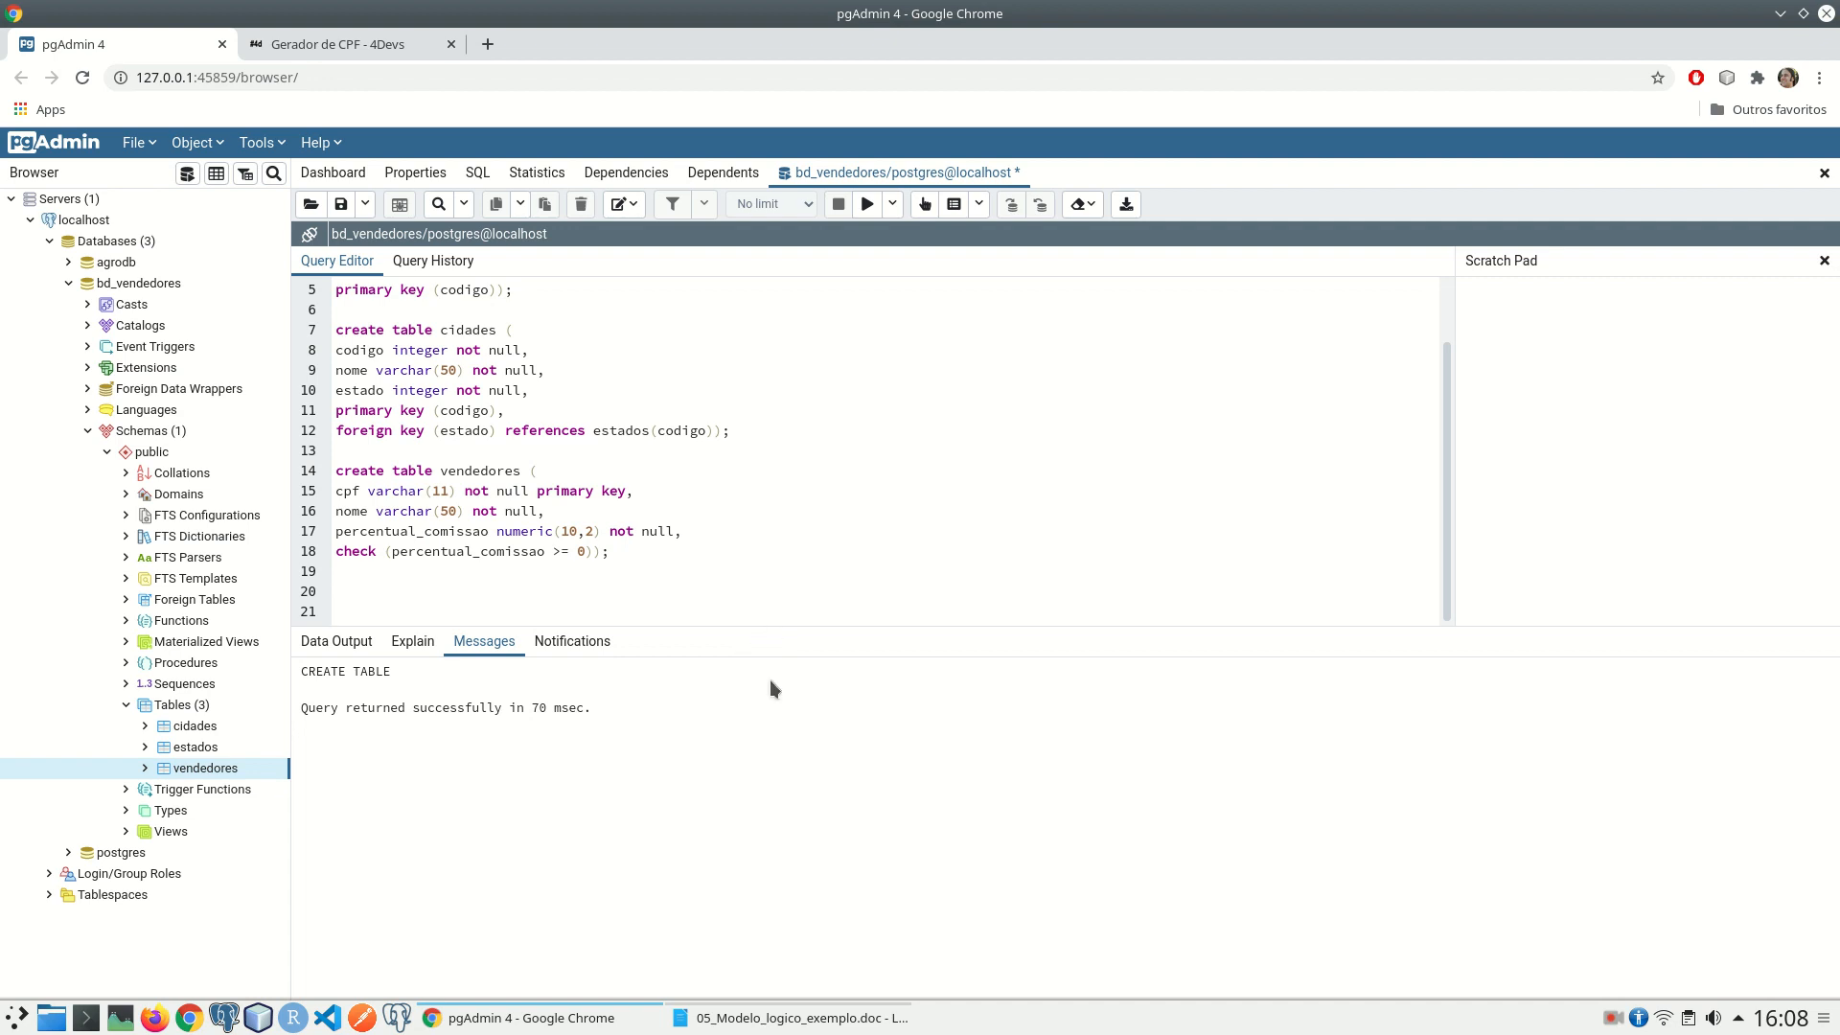
{"action": "left_click_drag", "start_coordinate": [771, 674], "coordinate": [766, 721]}
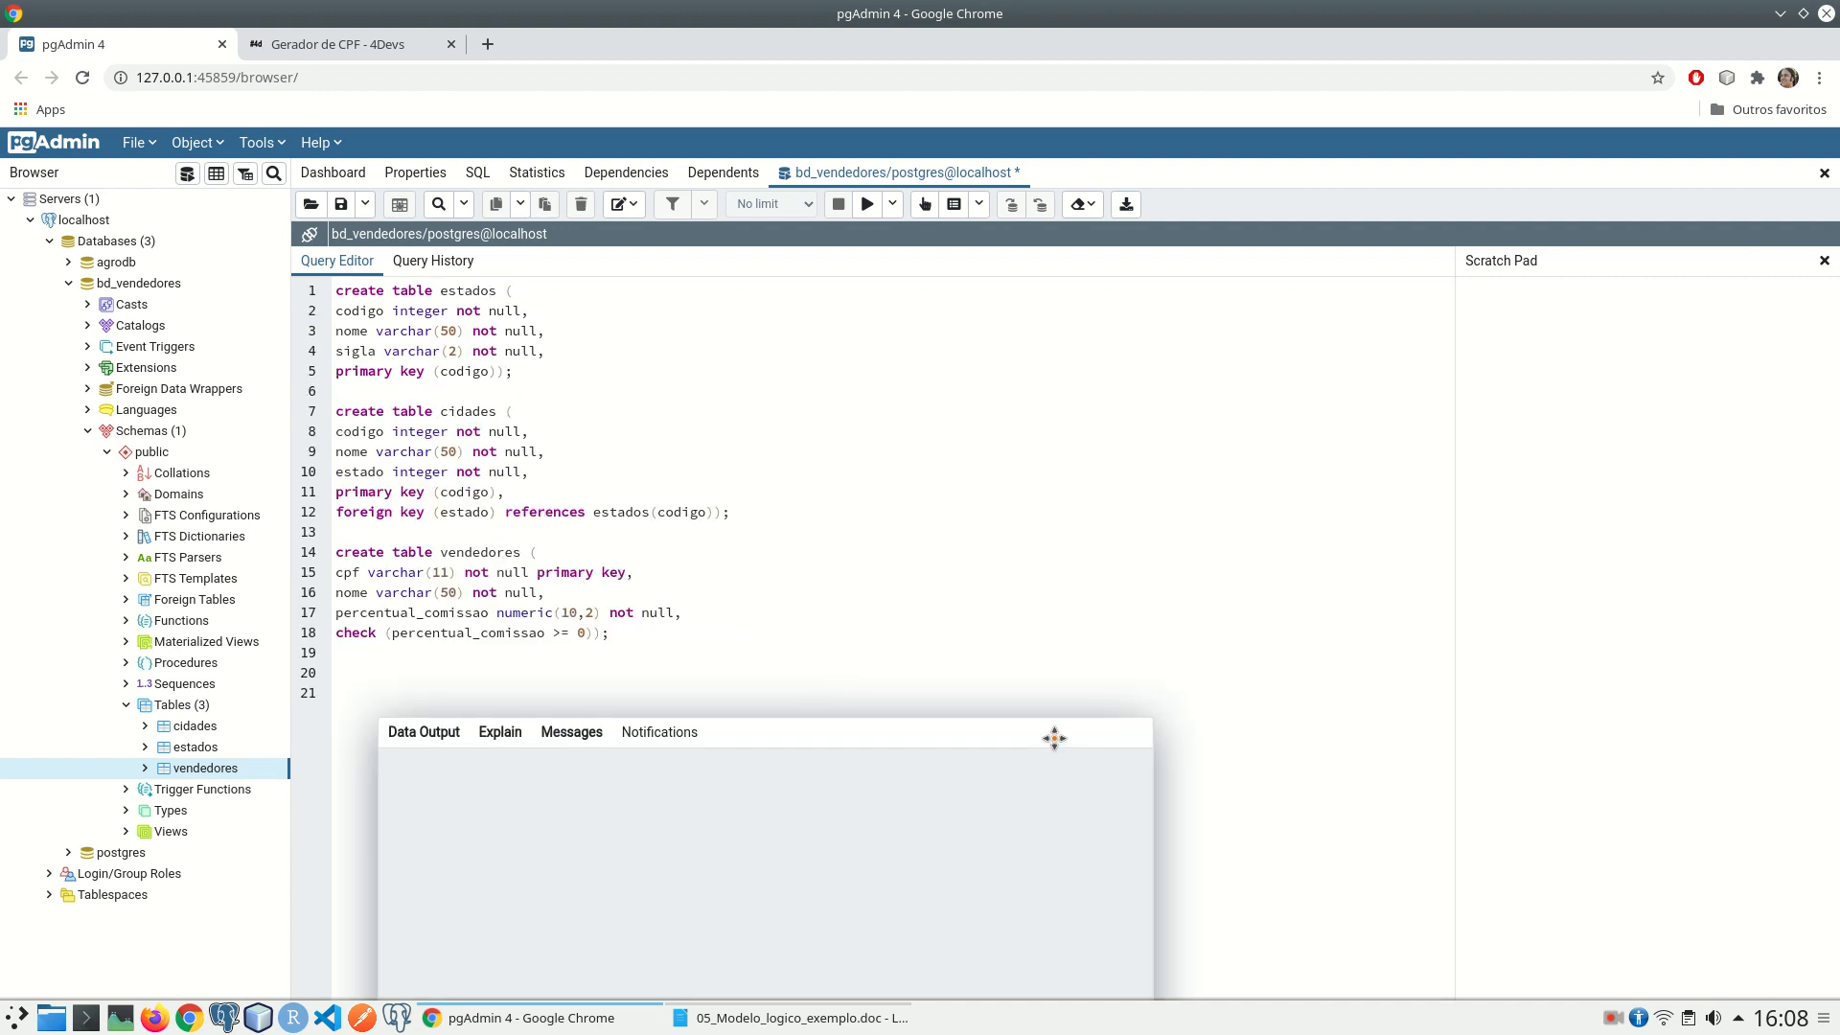
{"action": "left_click_drag", "start_coordinate": [1052, 739], "coordinate": [1598, 440]}
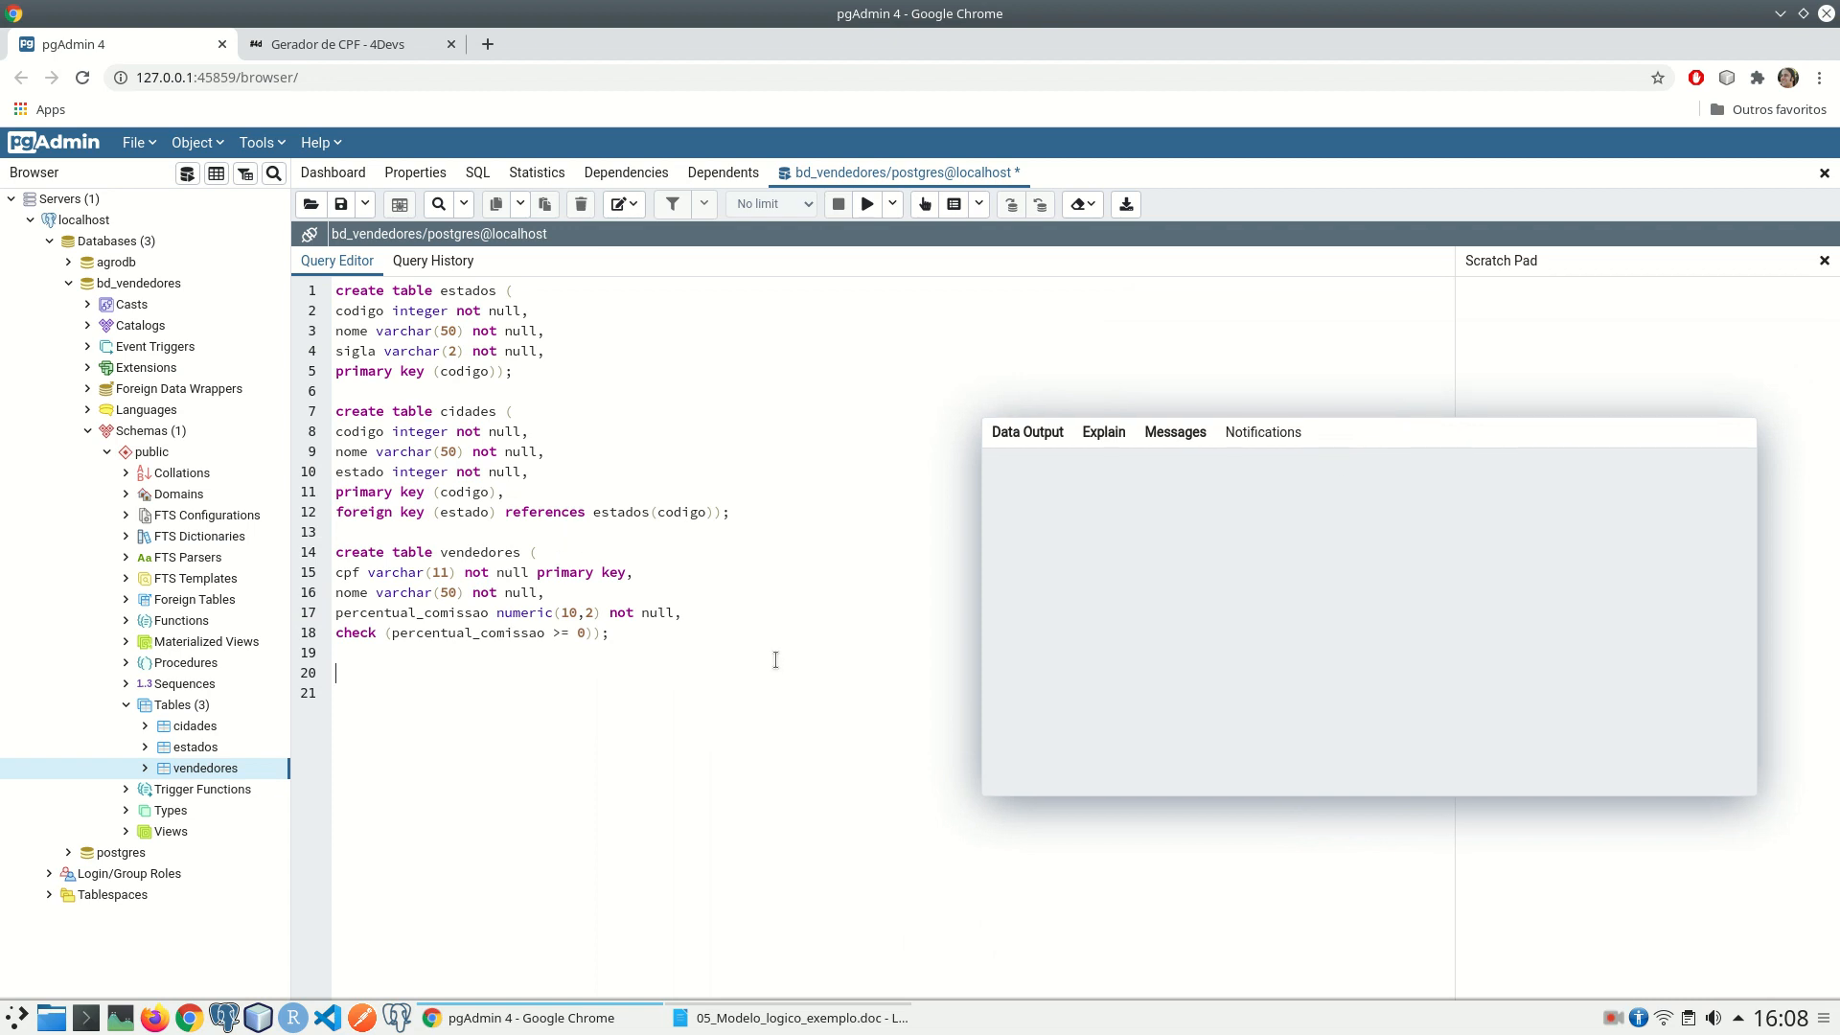
Step: Start a create table cidades_atendidas statement on line 20 with the column cpf varchar(11) not null
{"action": "type", "text": "ate table"}
{"action": "key", "text": "alt+Tab"}
{"action": "key", "text": "alt+Tab"}
{"action": "type", "text": "c"}
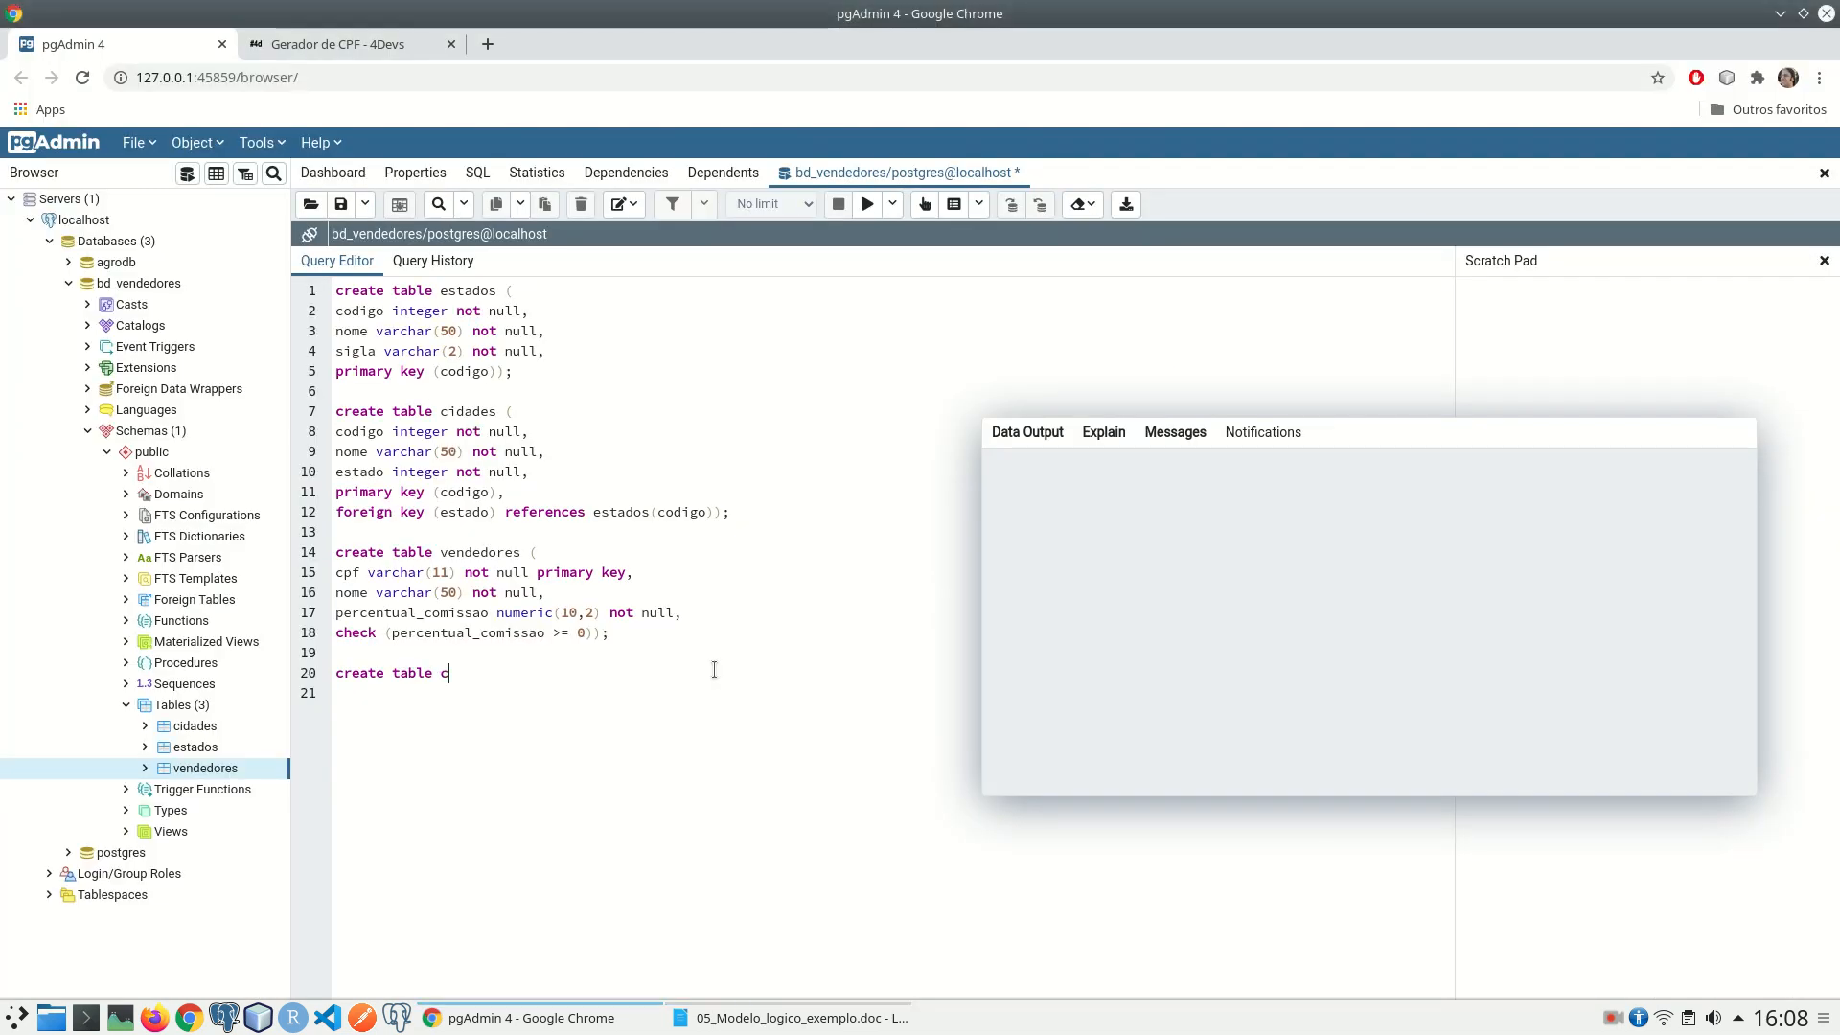
{"action": "type", "text": "idades_ate"}
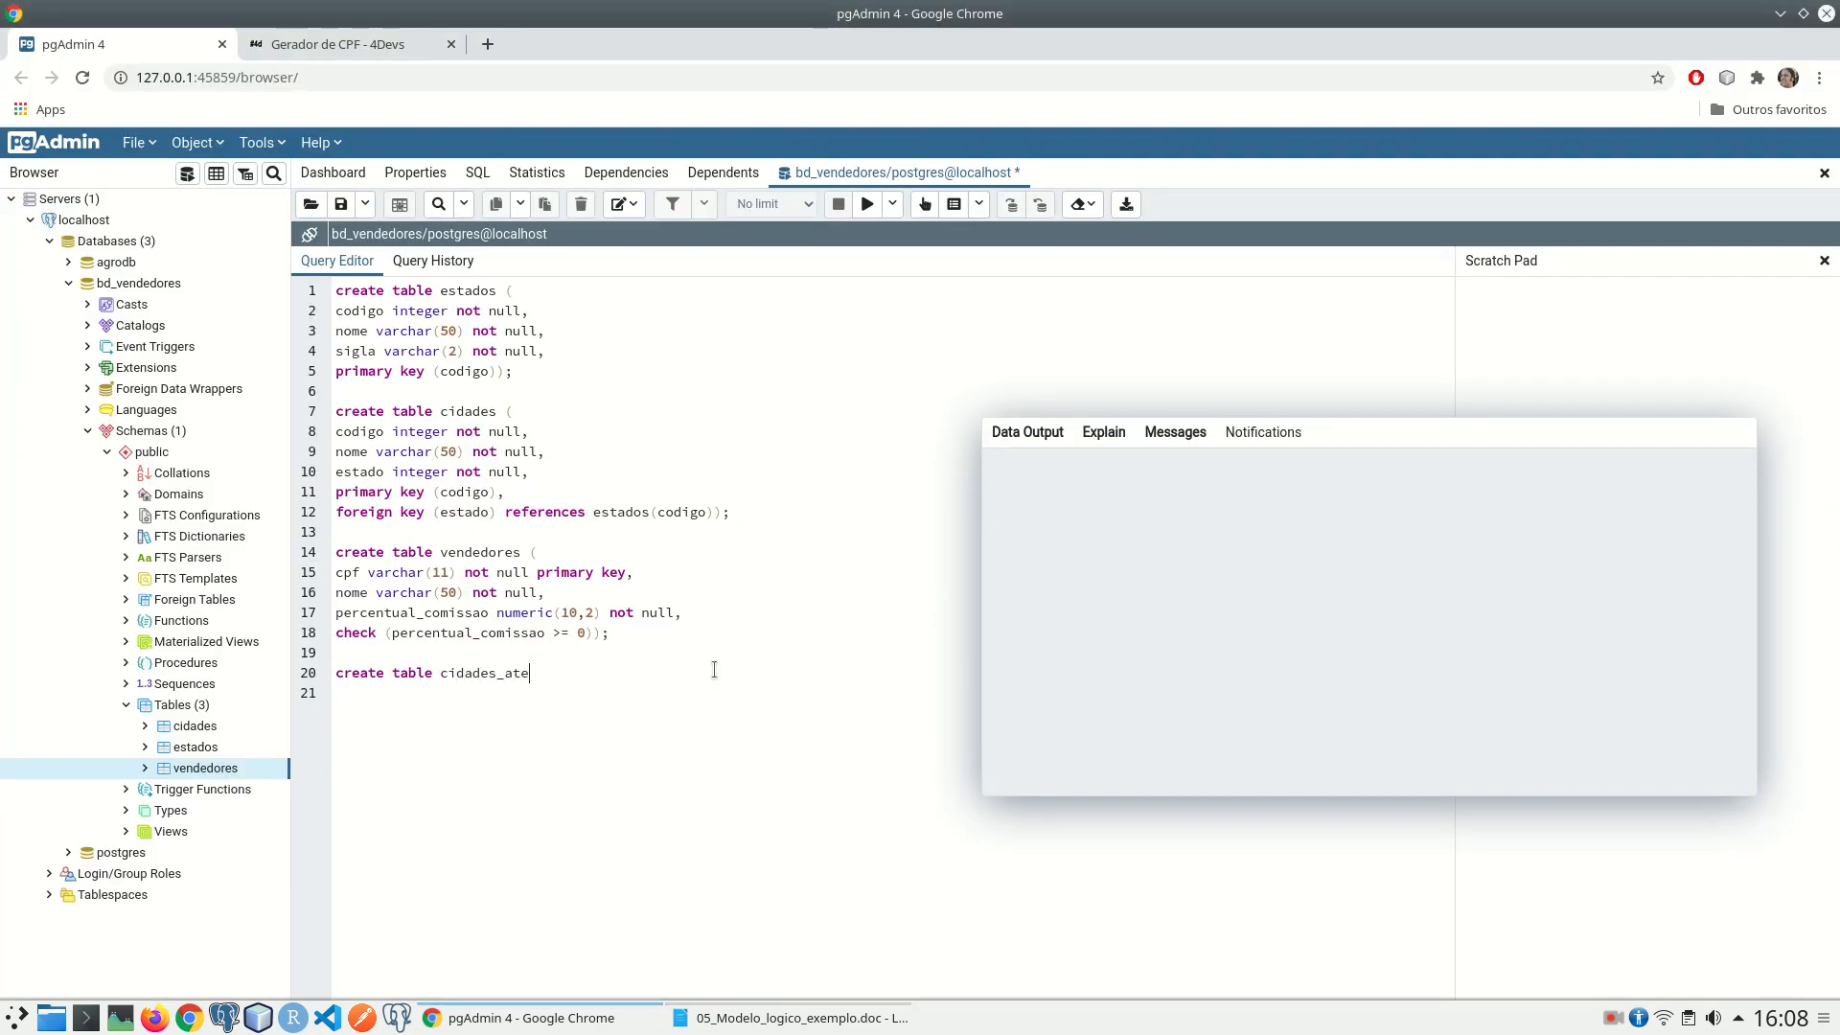
{"action": "type", "text": "ndidas ("}
{"action": "key", "text": "Return"}
{"action": "type", "text": "cpf"}
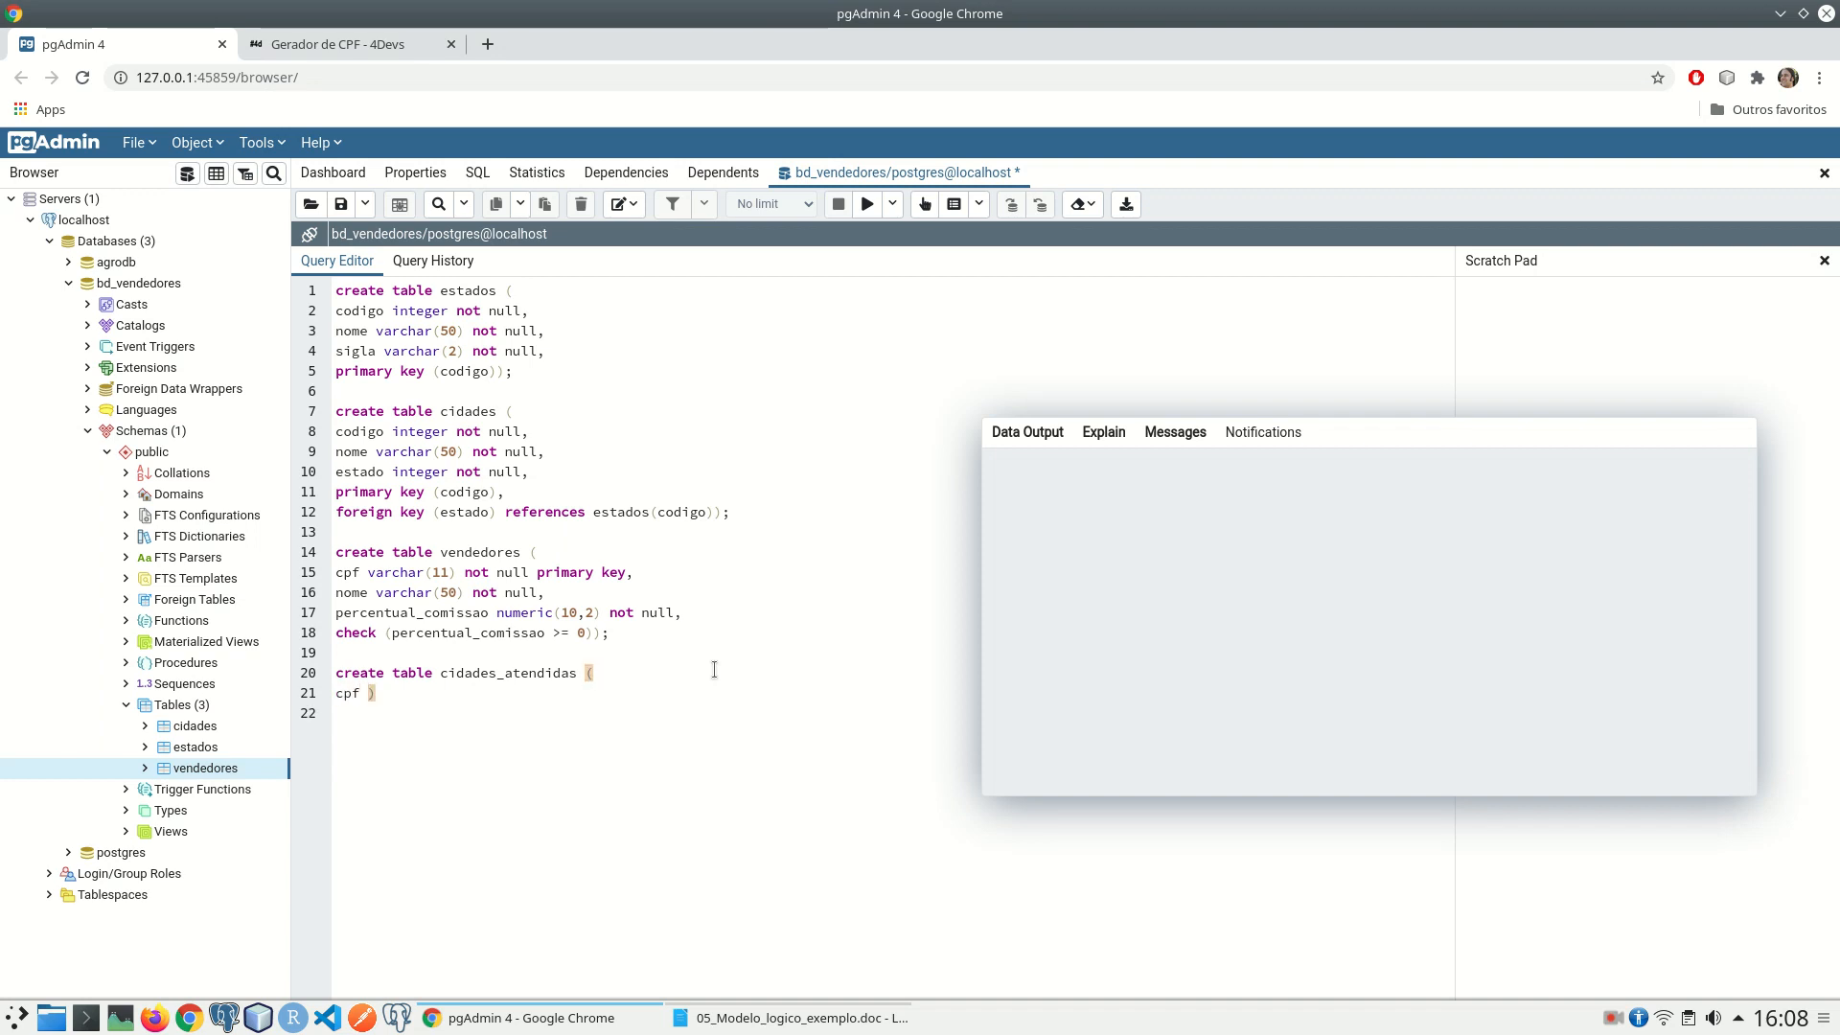
{"action": "type", "text": " varchar(11)"}
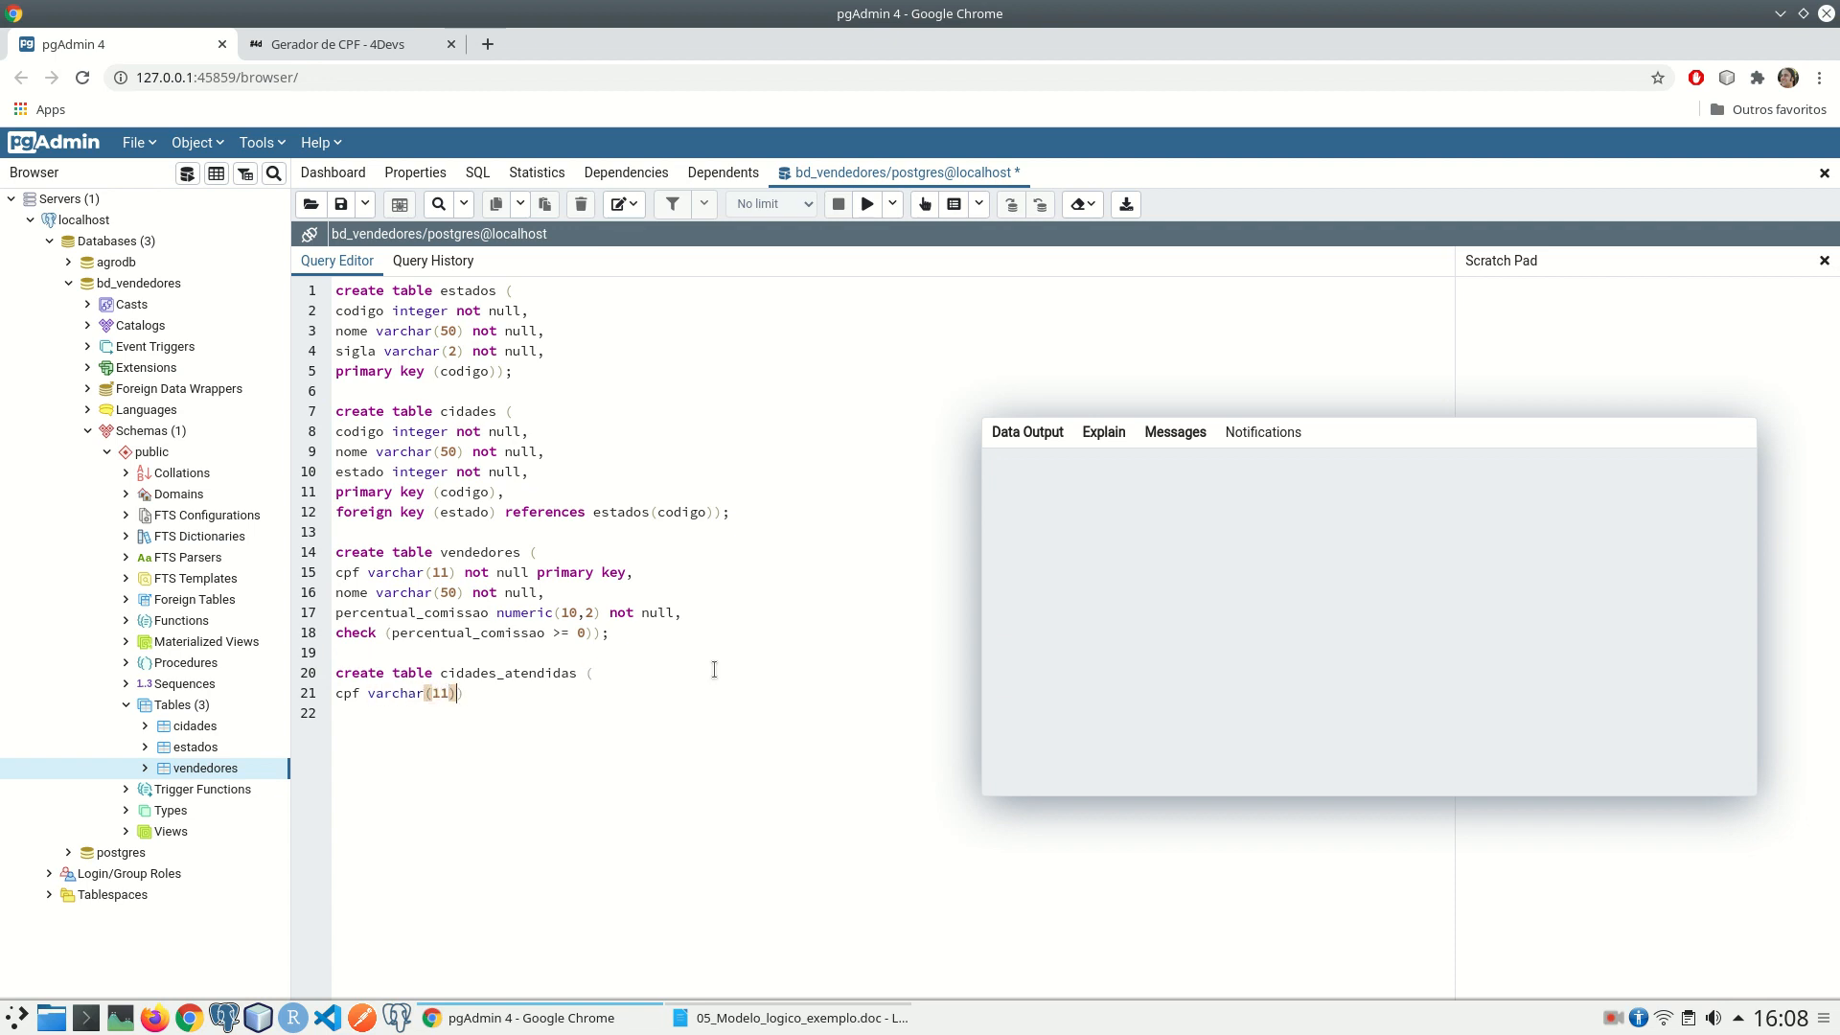
{"action": "type", "text": " not n"}
{"action": "type", "text": "ull,"}
{"action": "key", "text": "Return"}
Step: Add the column cidade integer not null and an empty primary key() clause to the cidades_atendidas statement
{"action": "key", "text": "alt+Tab"}
{"action": "key", "text": "alt+Tab"}
{"action": "type", "text": "cidade"}
{"action": "type", "text": " integ"}
{"action": "type", "text": "er not null,"}
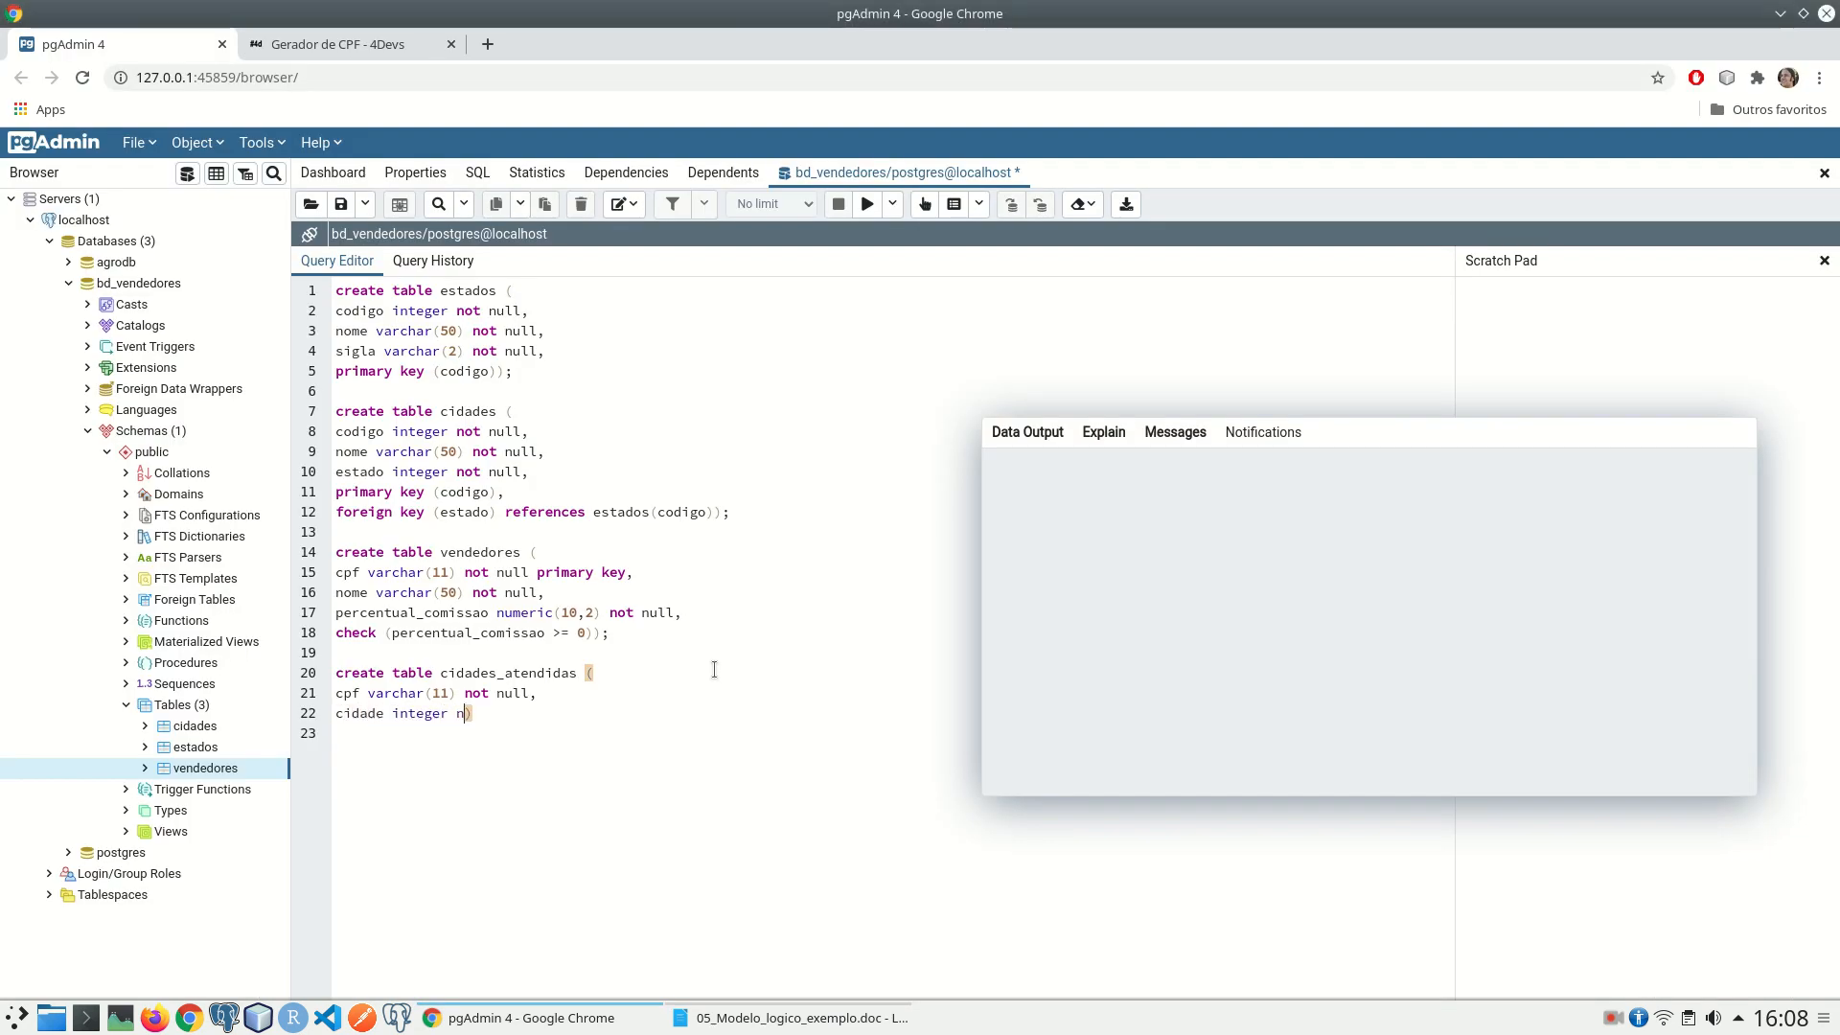
{"action": "key", "text": "Return"}
{"action": "type", "text": "primary "}
{"action": "type", "text": "key())"}
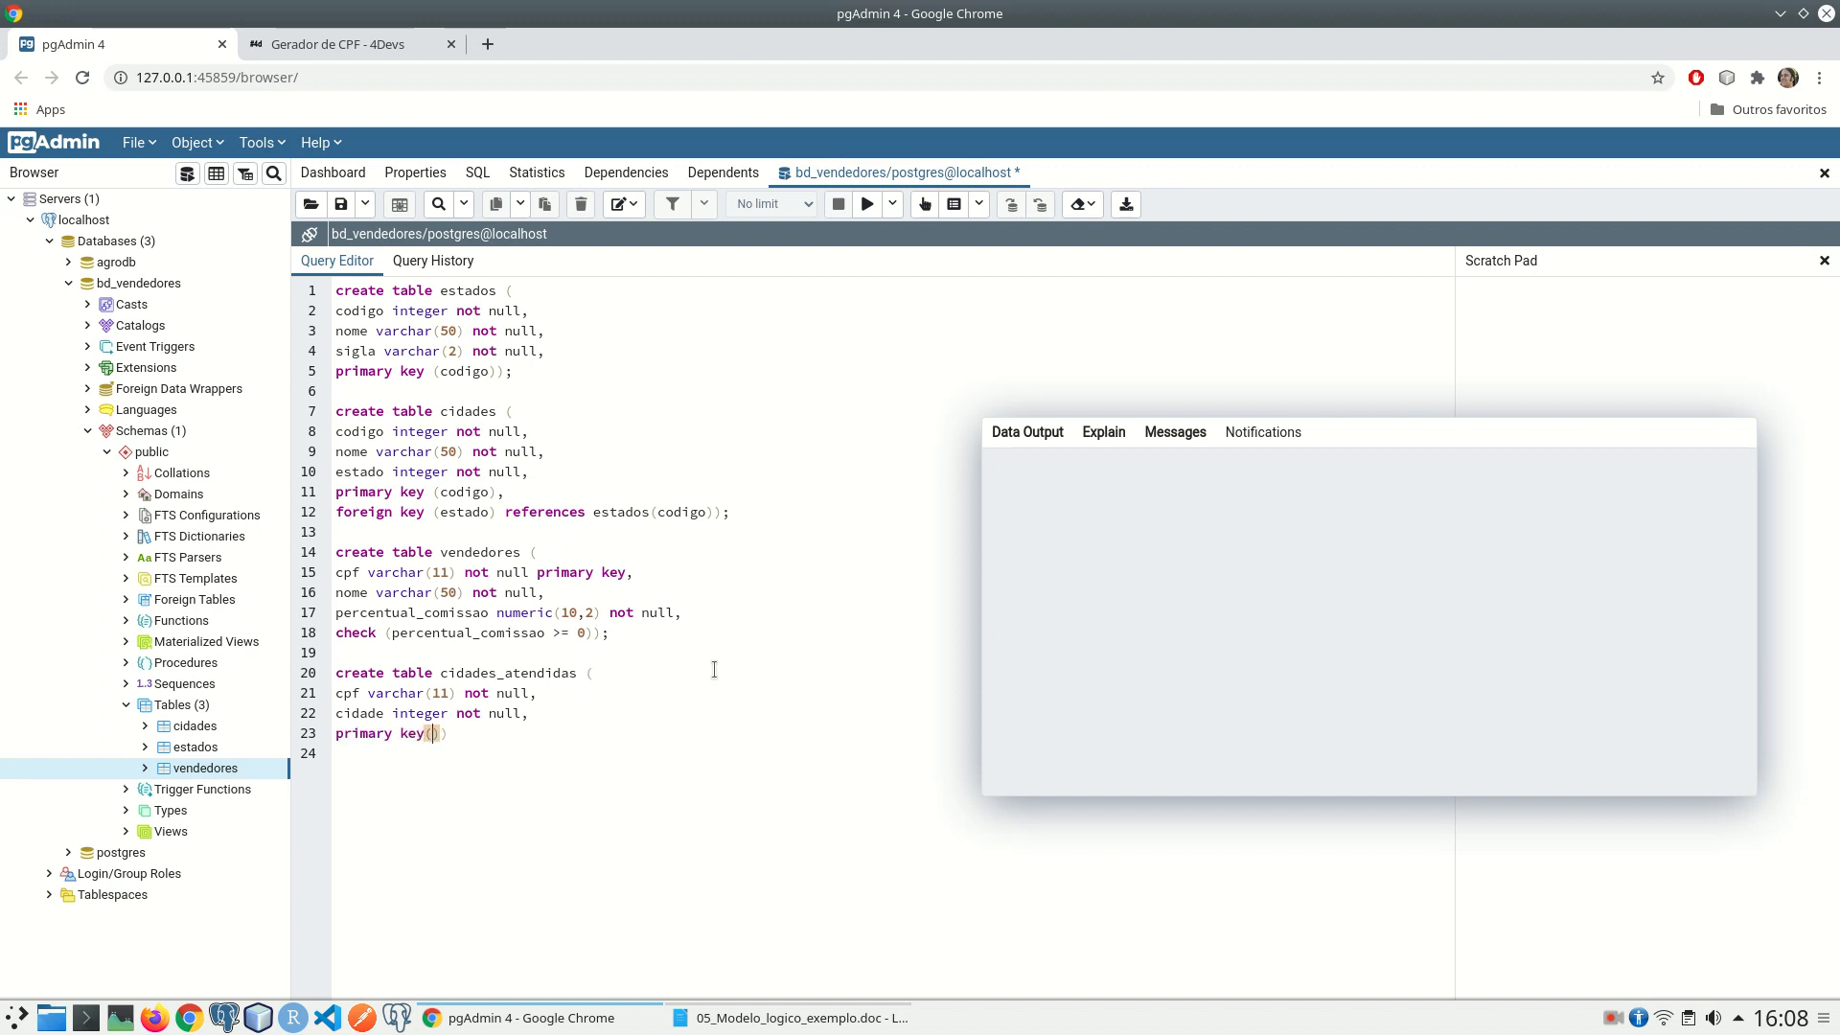
Step: Check the Cidades_atendidas column names in the logical model and rename the cpf column on line 21 to vendedor
{"action": "key", "text": "alt+Tab"}
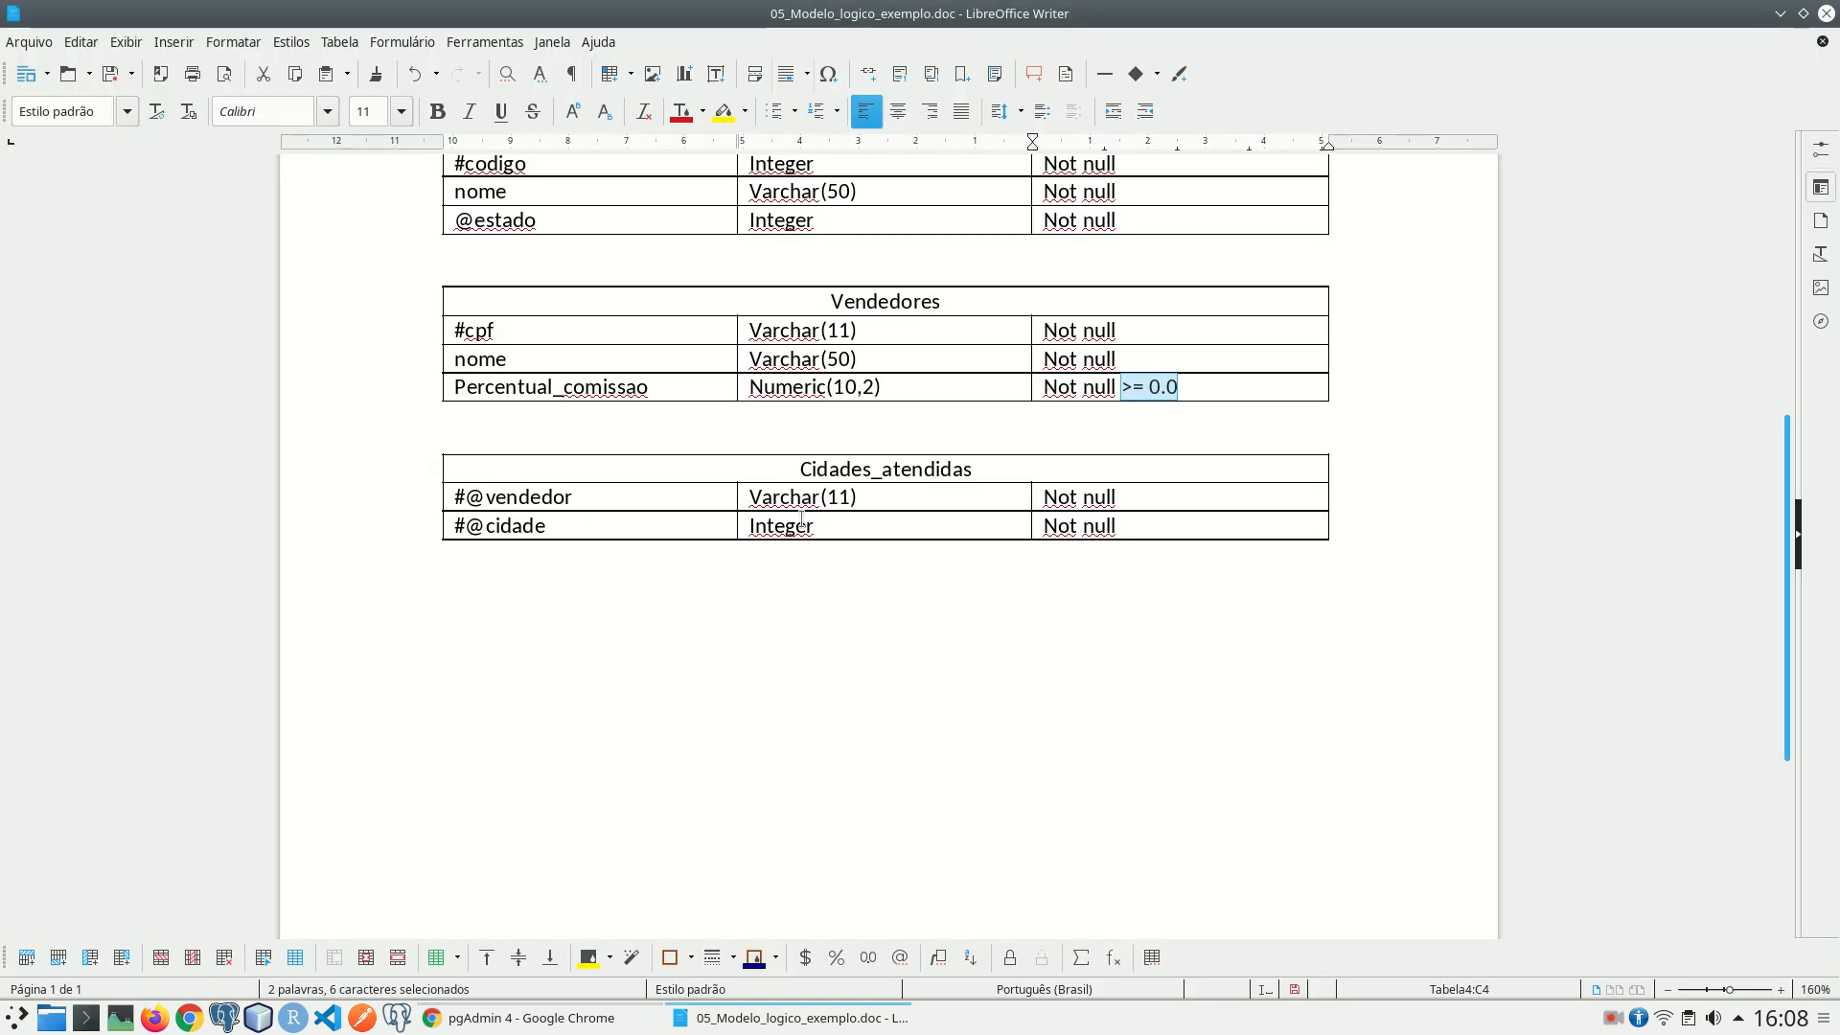
{"action": "key", "text": "alt+Tab"}
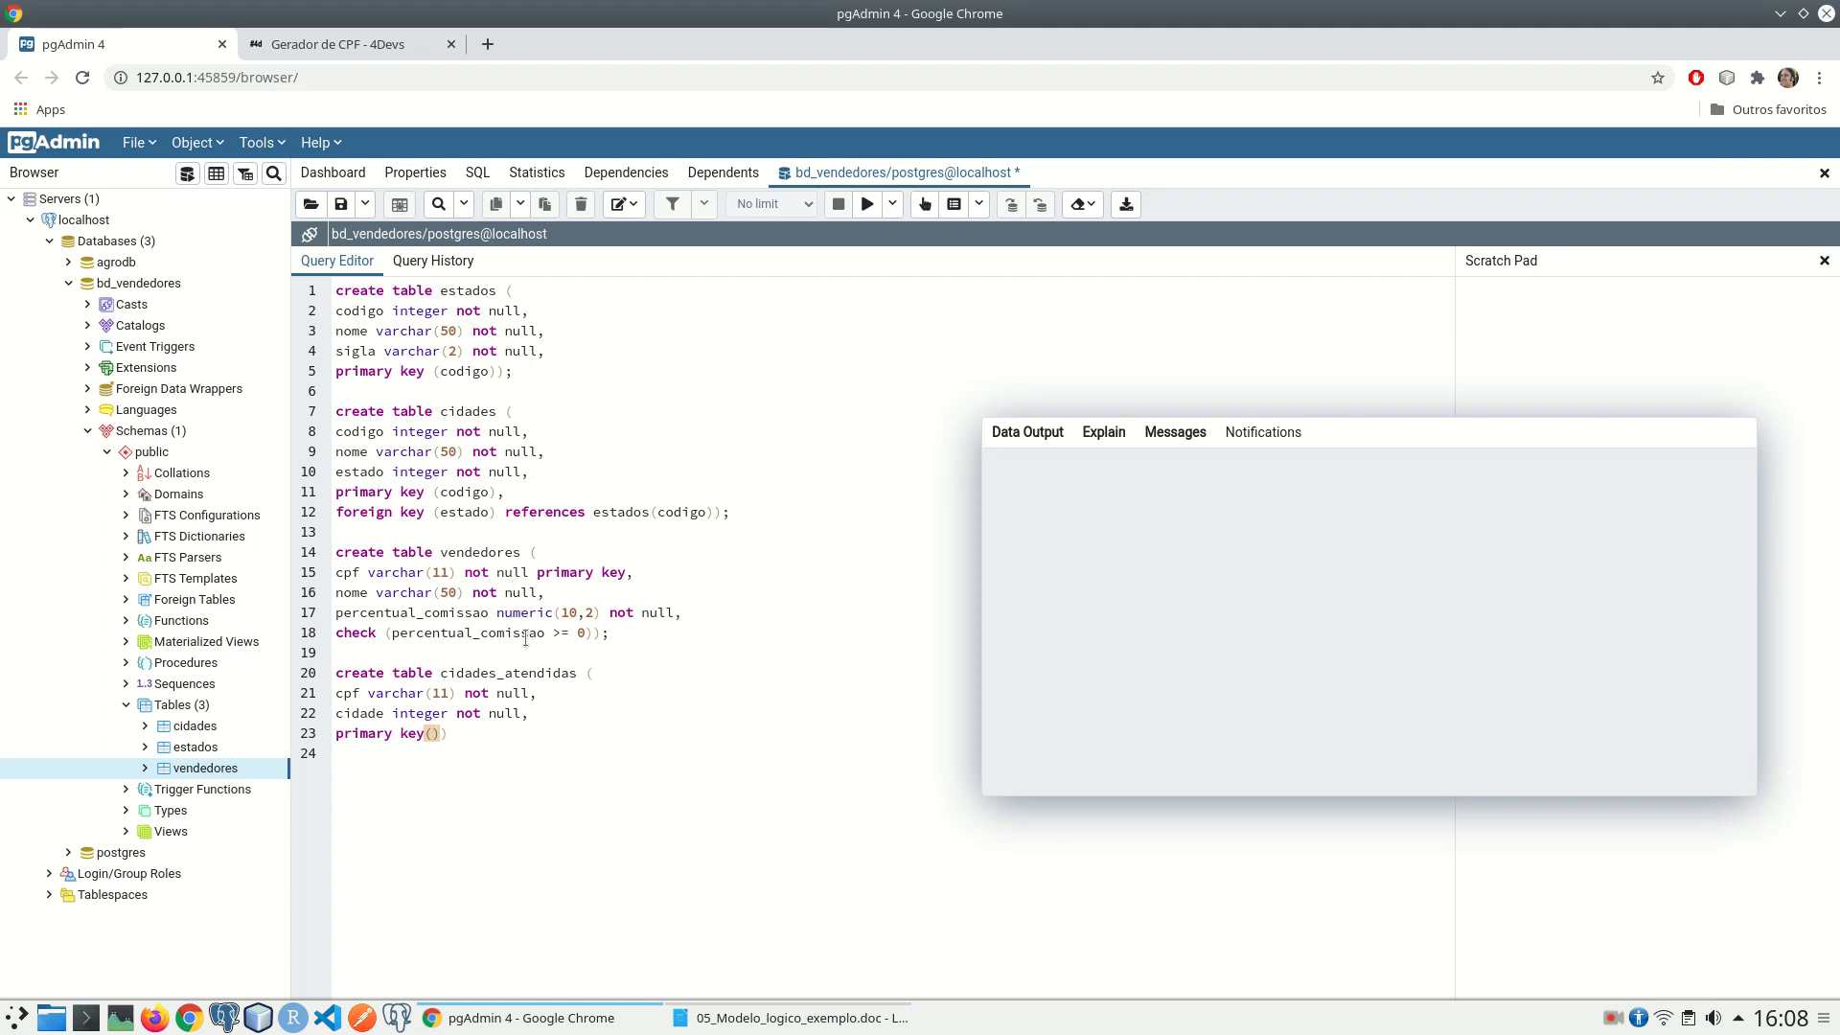
{"action": "double_click", "coordinate": [351, 692]}
{"action": "type", "text": "vendedor"}
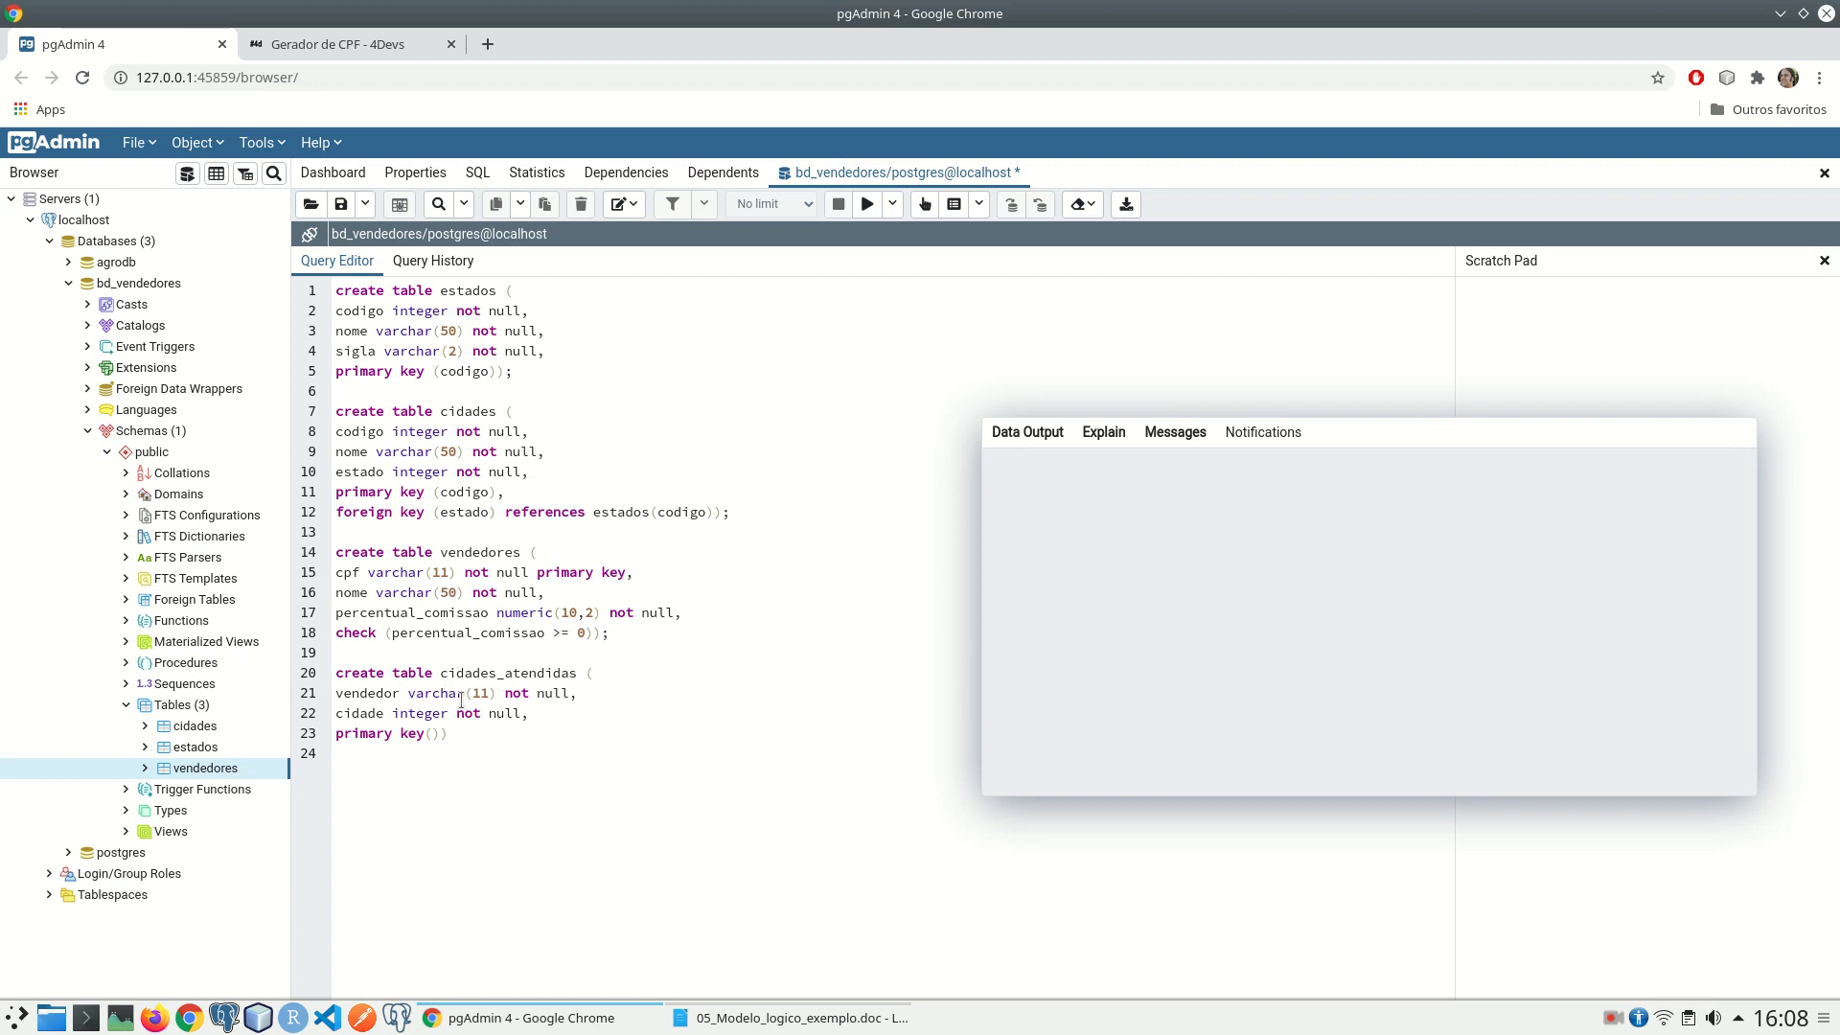
Step: Complete the composite primary key as (vendedor, cidade) and end the statement with a semicolon
{"action": "left_click", "coordinate": [433, 733]}
{"action": "type", "text": "vendedor, "}
{"action": "type", "text": "cidade"}
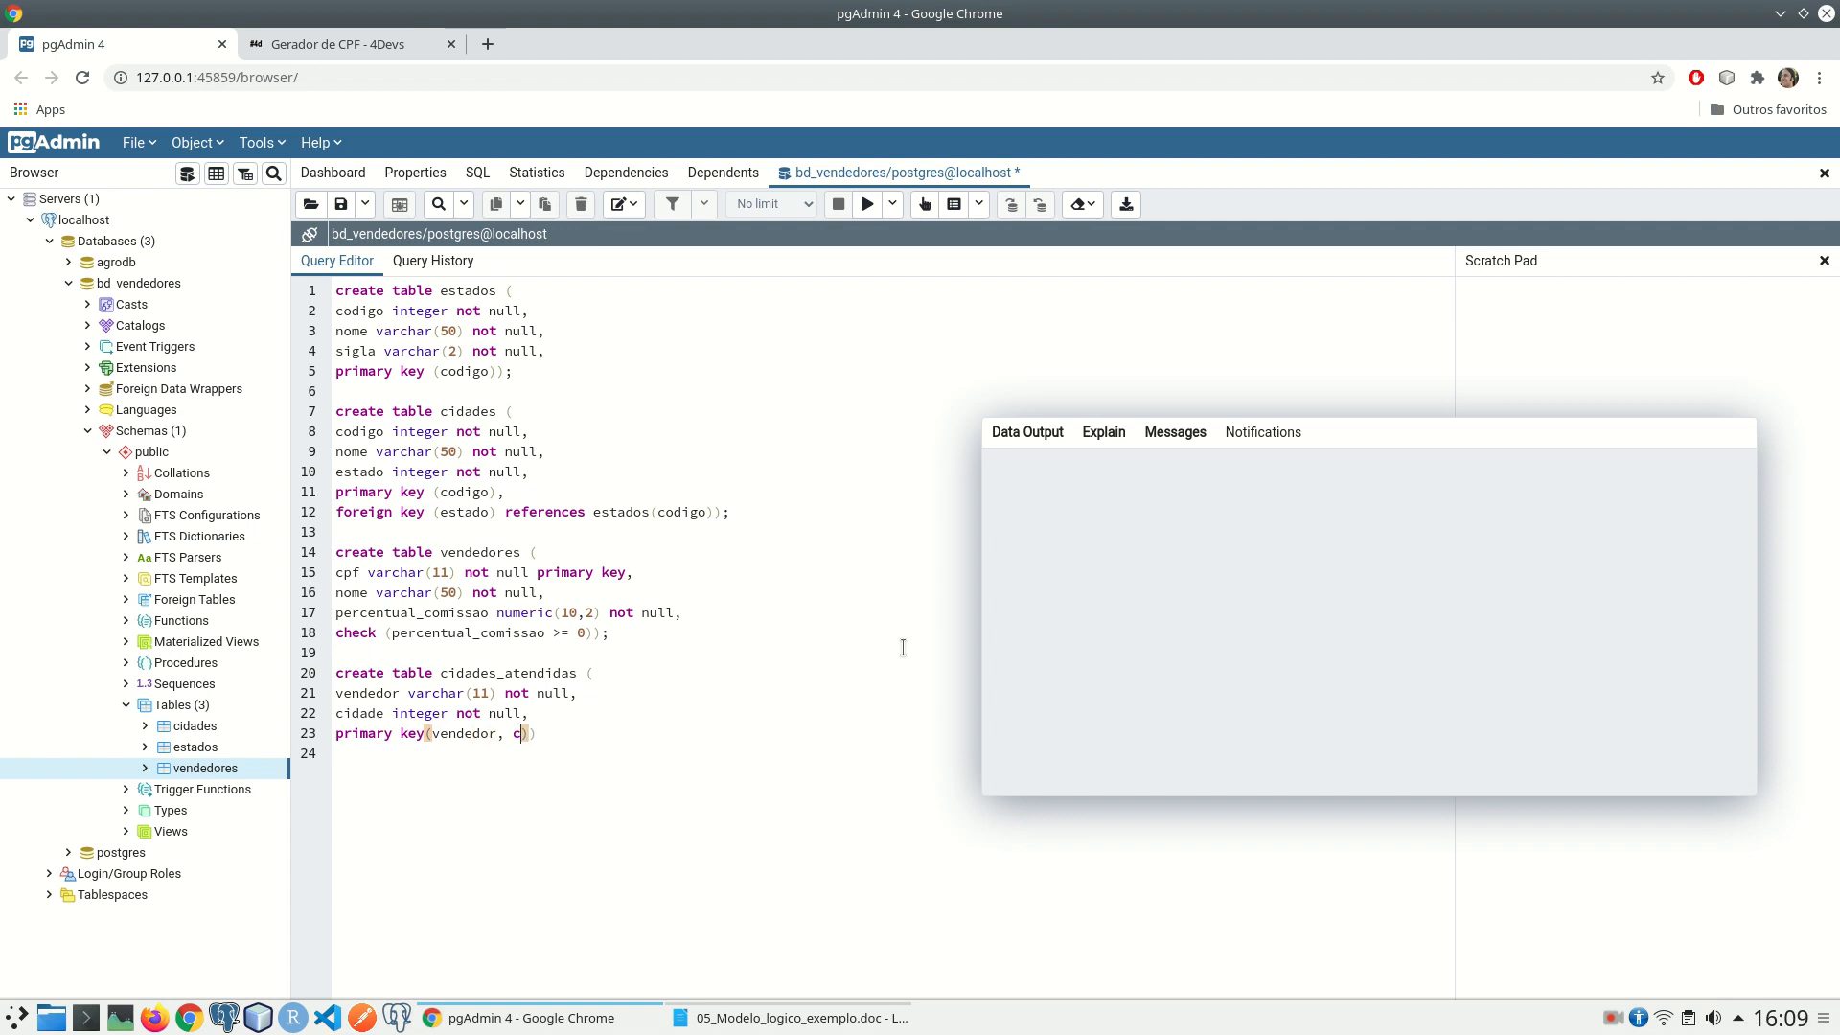
{"action": "key", "text": "End"}
{"action": "type", "text": ";"}
Step: Execute only the create table cidades_atendidas statement, lines 20 to 23, and refresh the list of tables
{"action": "left_click_drag", "start_coordinate": [655, 753], "coordinate": [306, 683]}
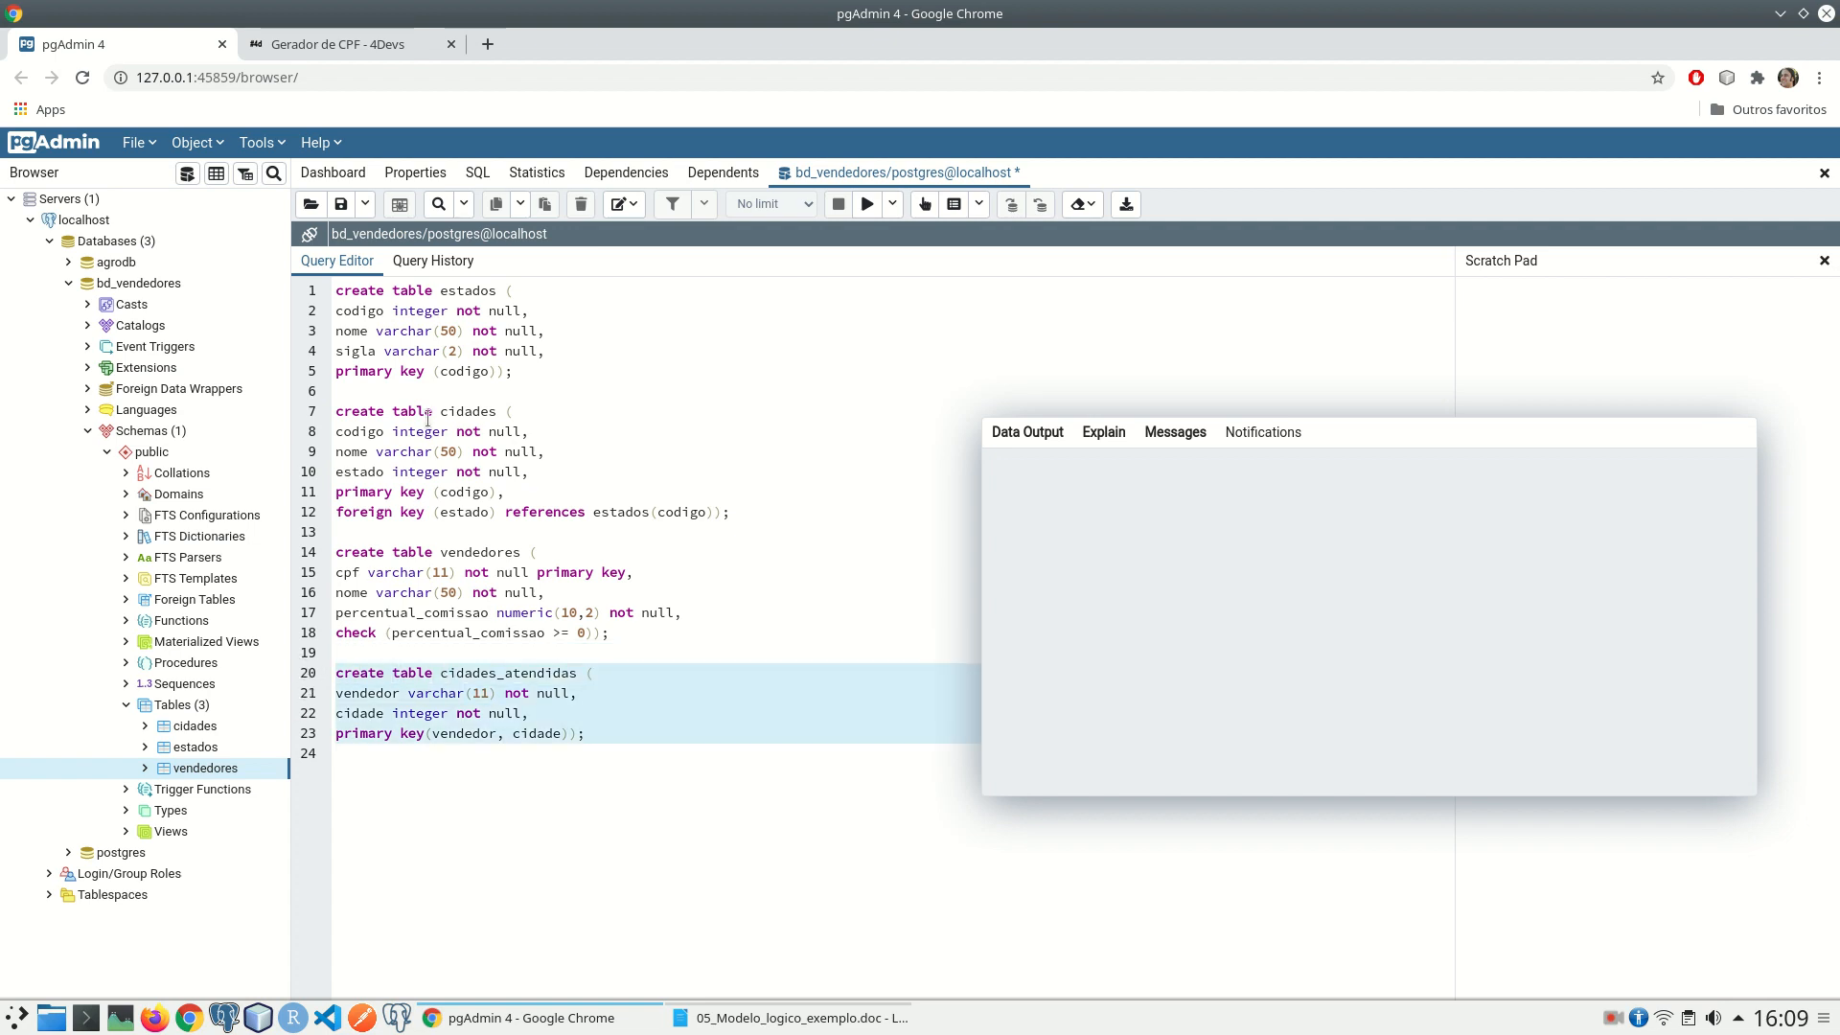
{"action": "left_click", "coordinate": [867, 204]}
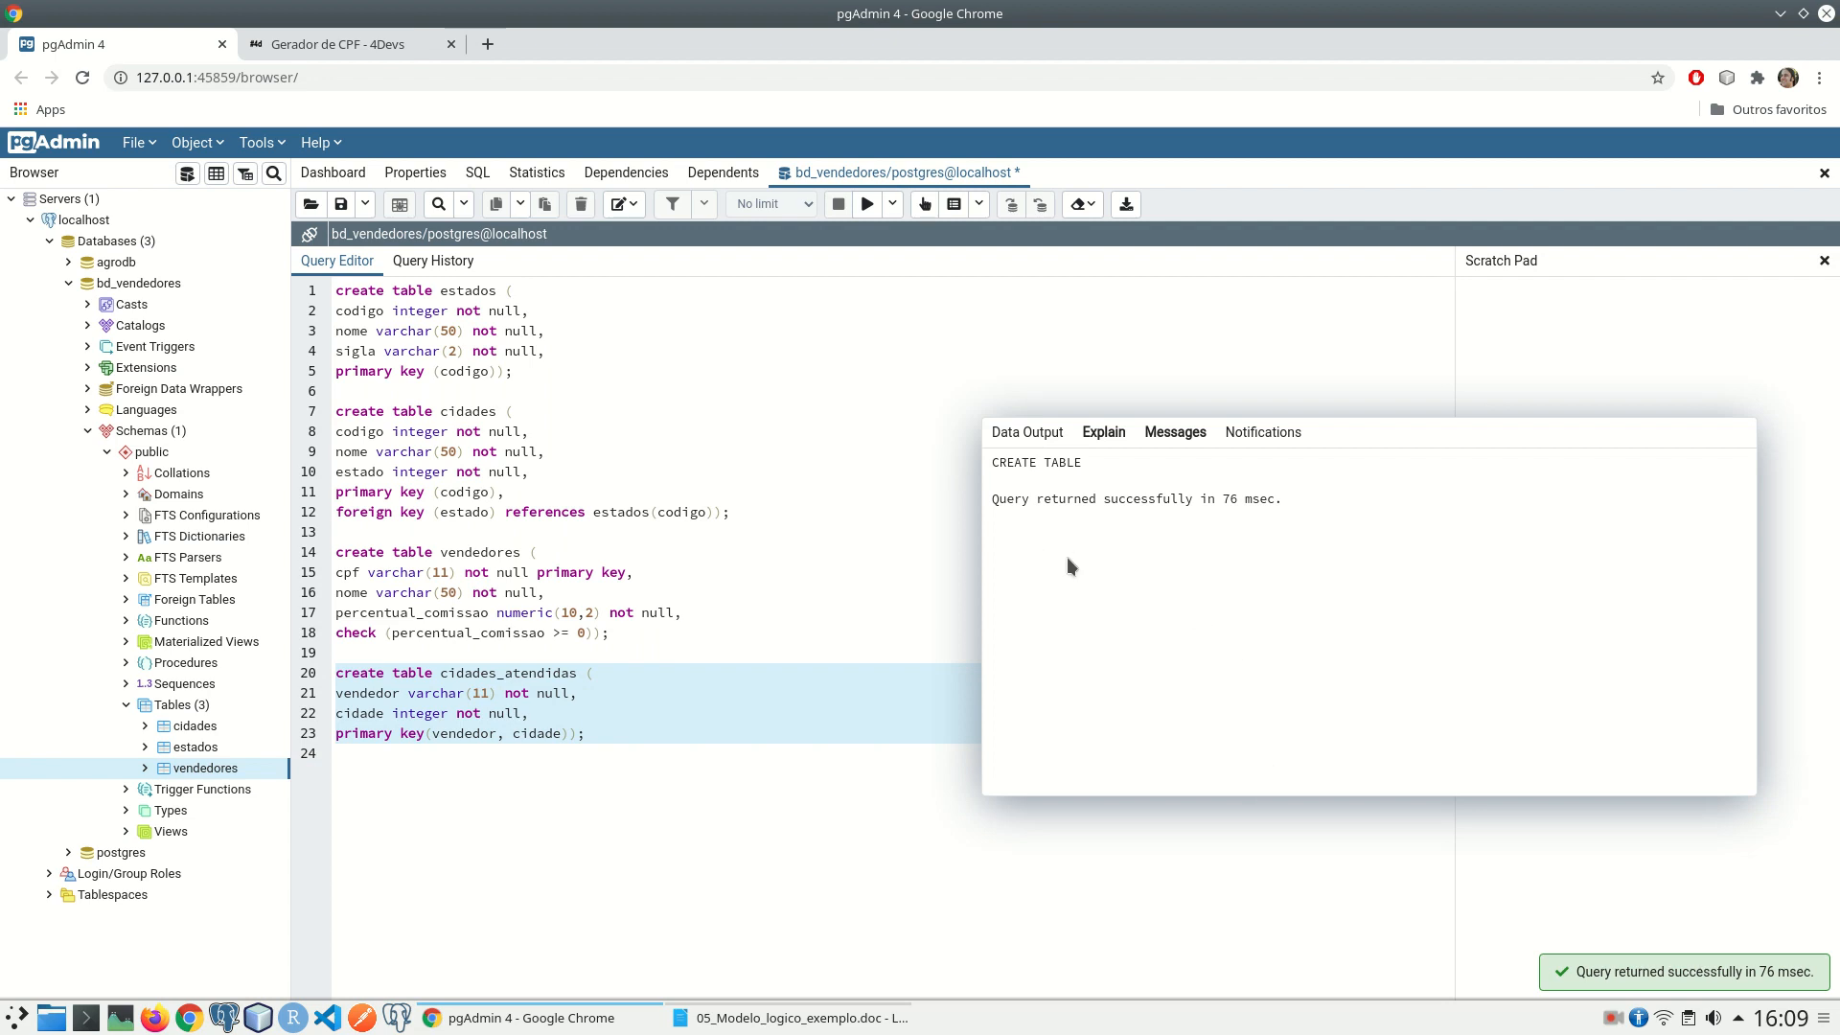
{"action": "right_click", "coordinate": [176, 705]}
{"action": "mouse_move", "coordinate": [203, 718]}
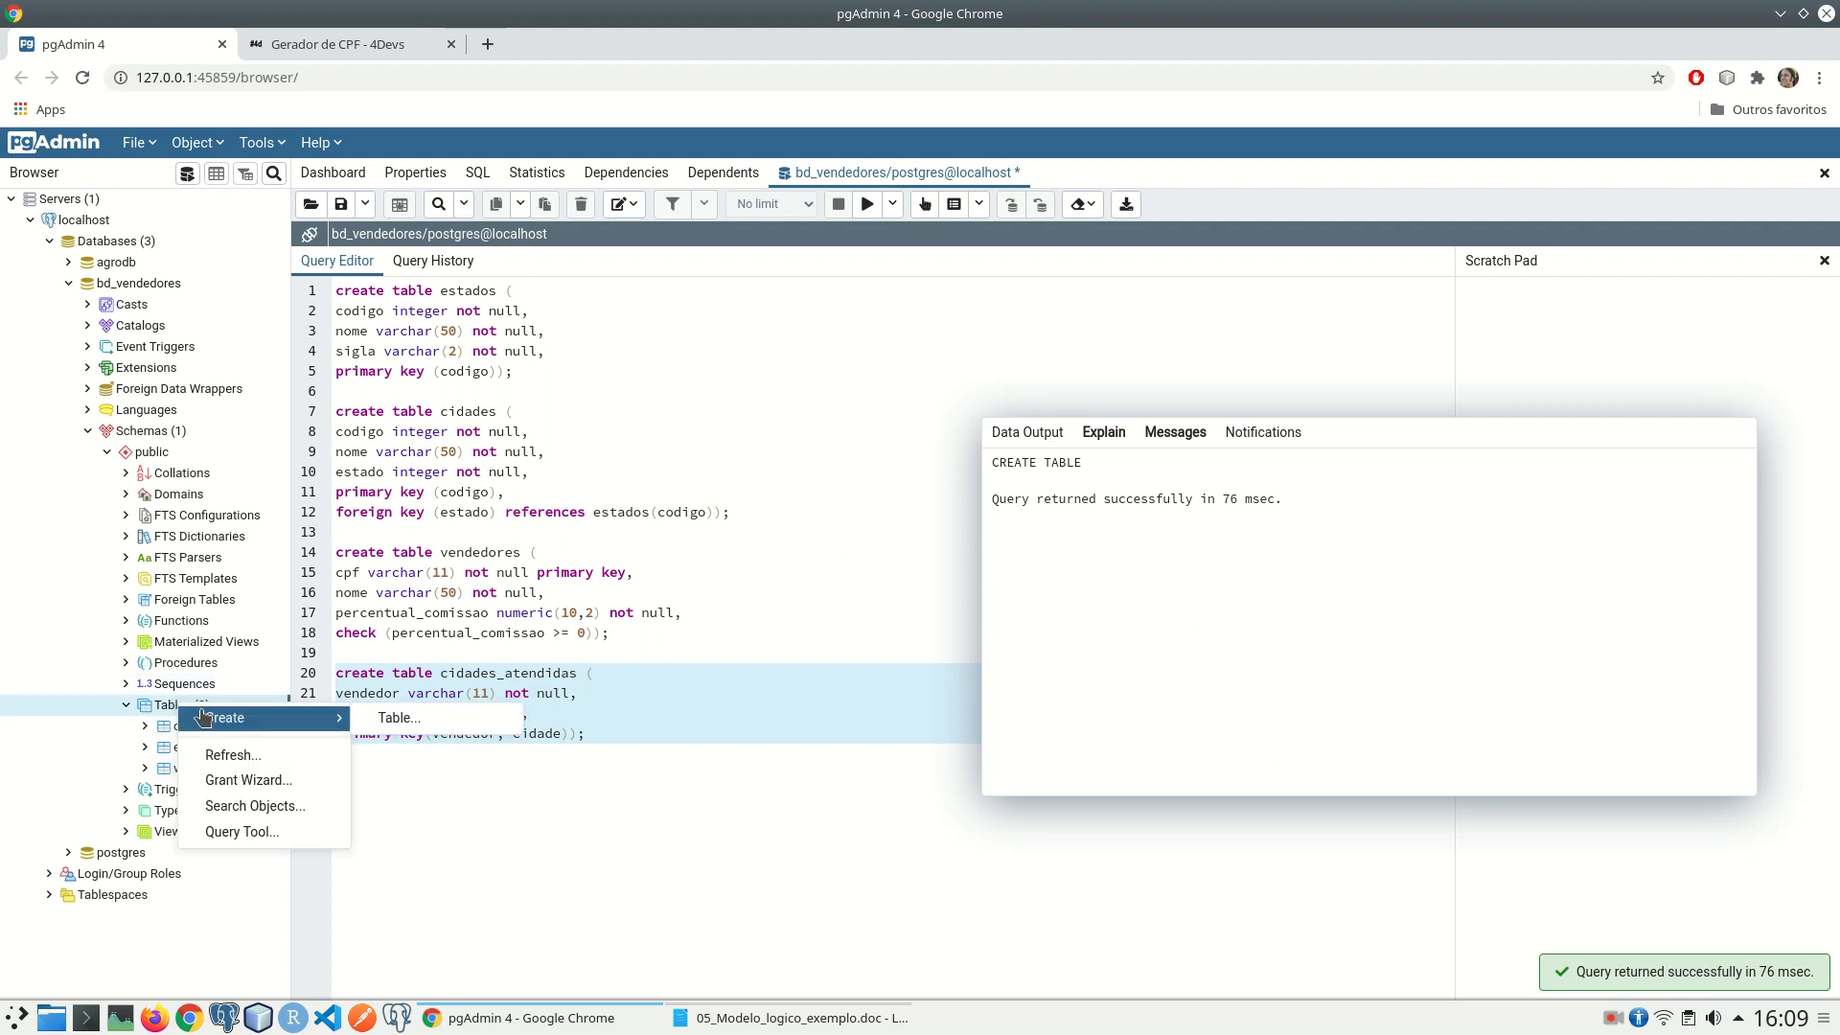
{"action": "left_click", "coordinate": [232, 755]}
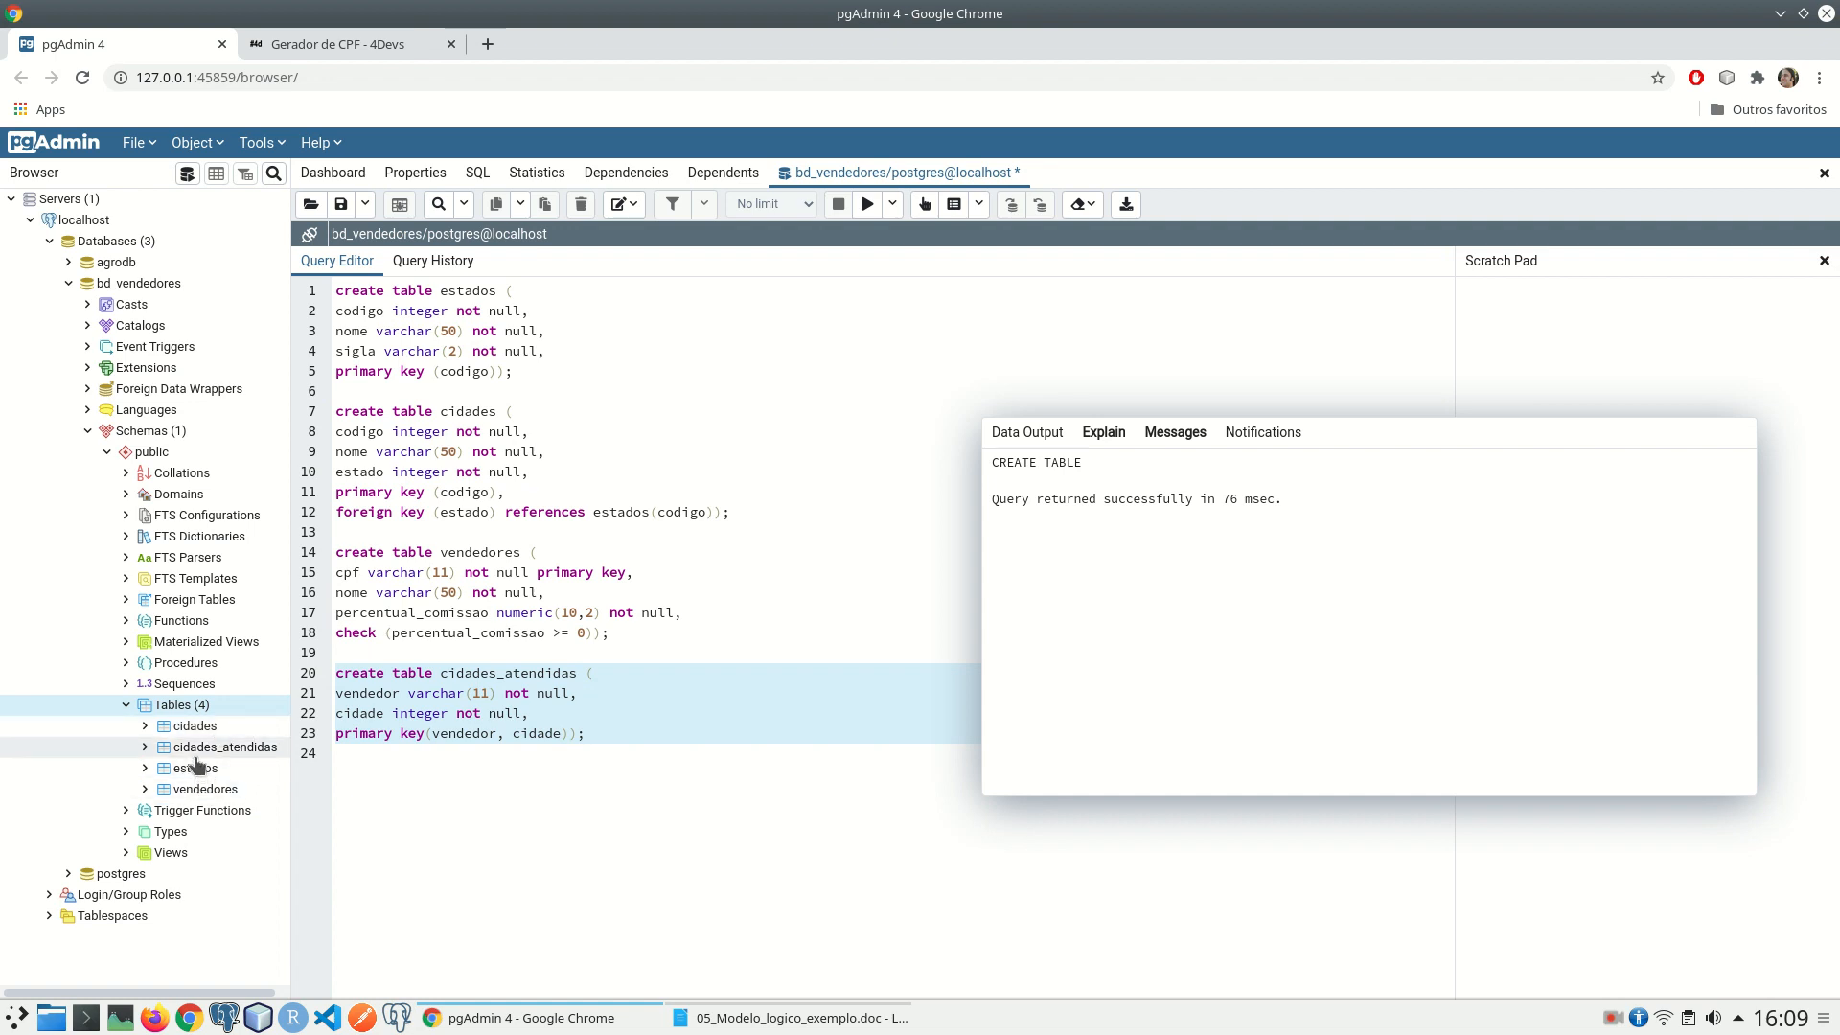
Step: Open all rows of the cidades_atendidas table for editing
{"action": "left_click", "coordinate": [196, 753]}
{"action": "right_click", "coordinate": [198, 757]}
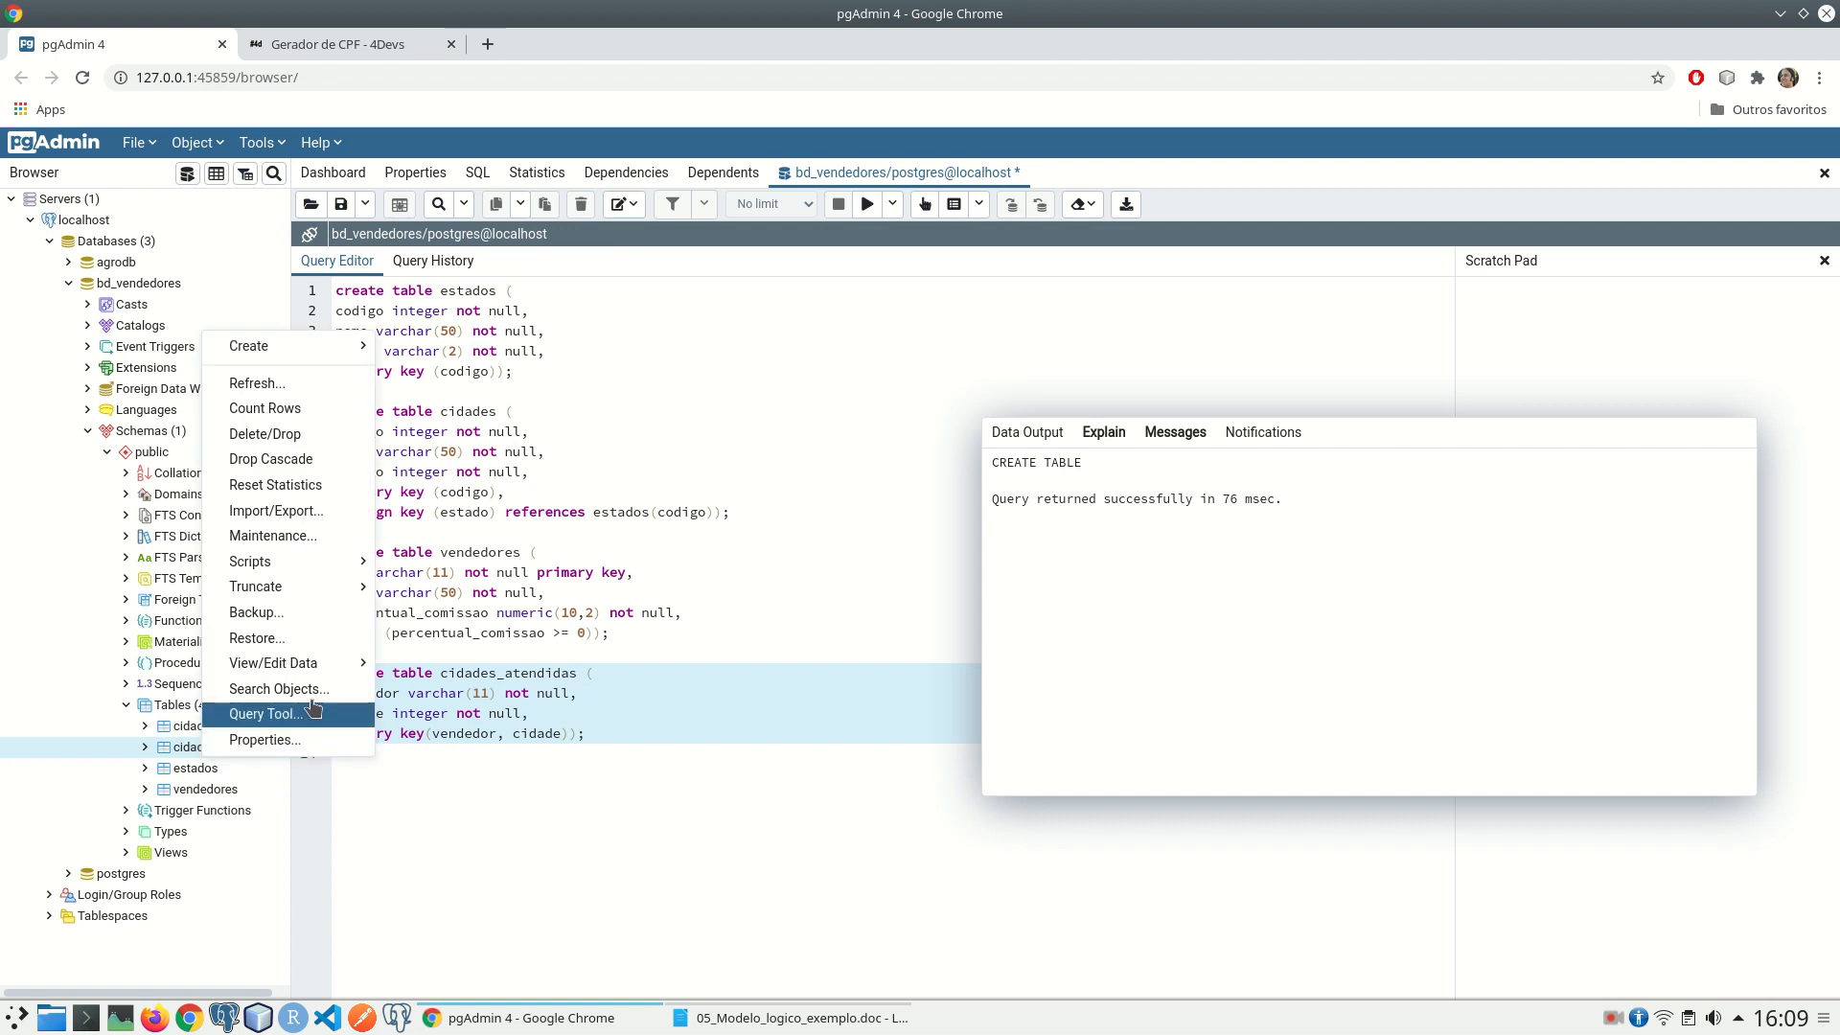
{"action": "mouse_move", "coordinate": [393, 650]}
{"action": "left_click", "coordinate": [449, 650]}
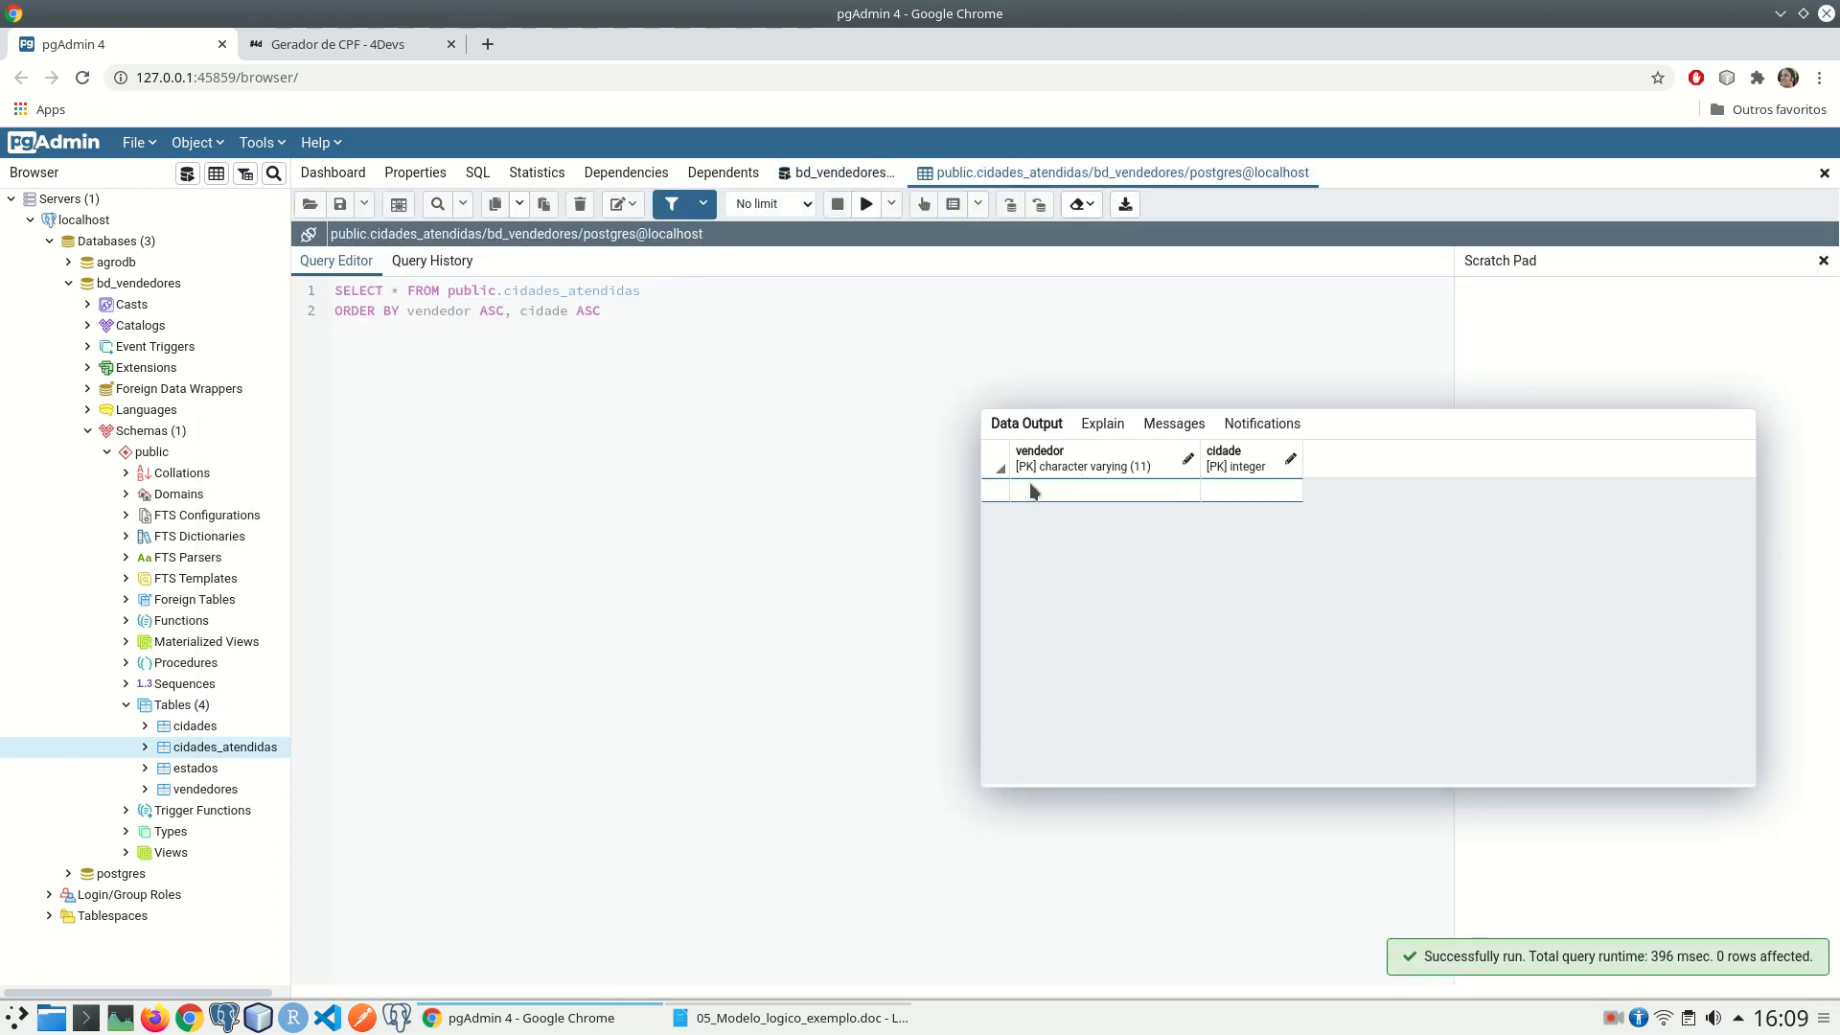
Step: Add a cidades_atendidas row with the generated CPF as vendedor and 1 as cidade, and save the data changes
{"action": "left_click", "coordinate": [373, 42]}
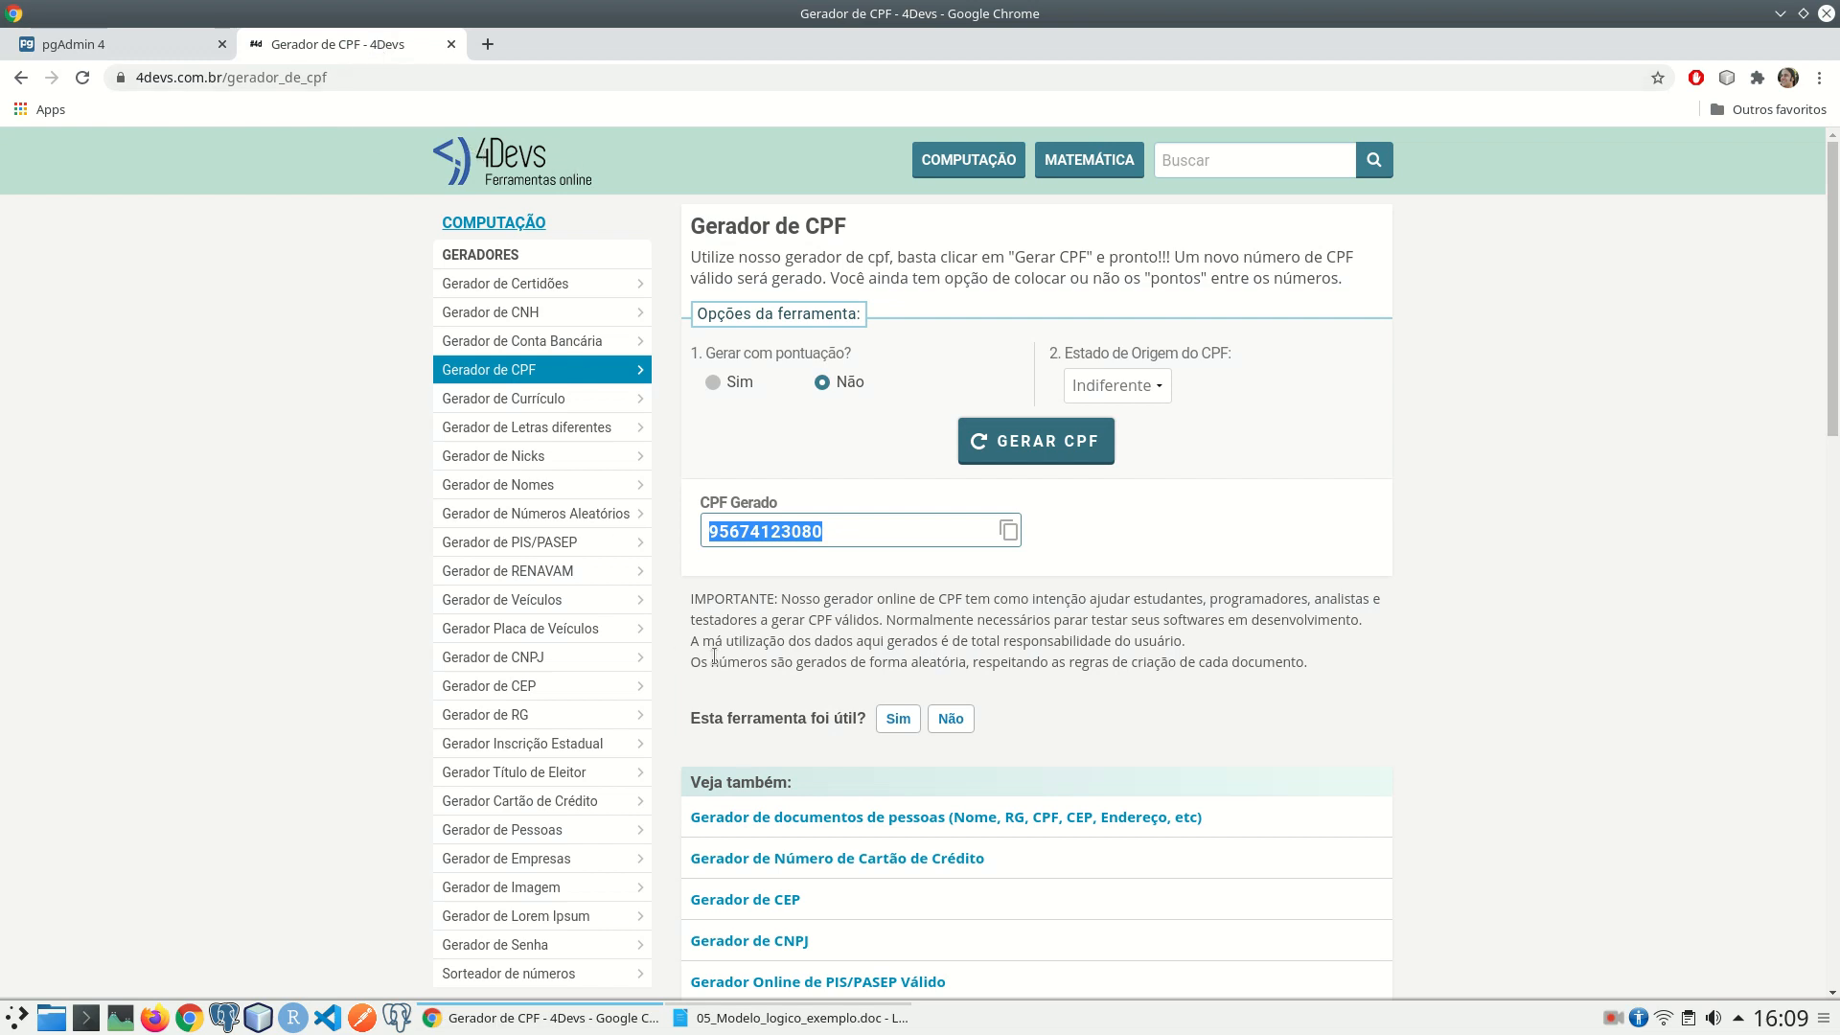
{"action": "left_click", "coordinate": [145, 40]}
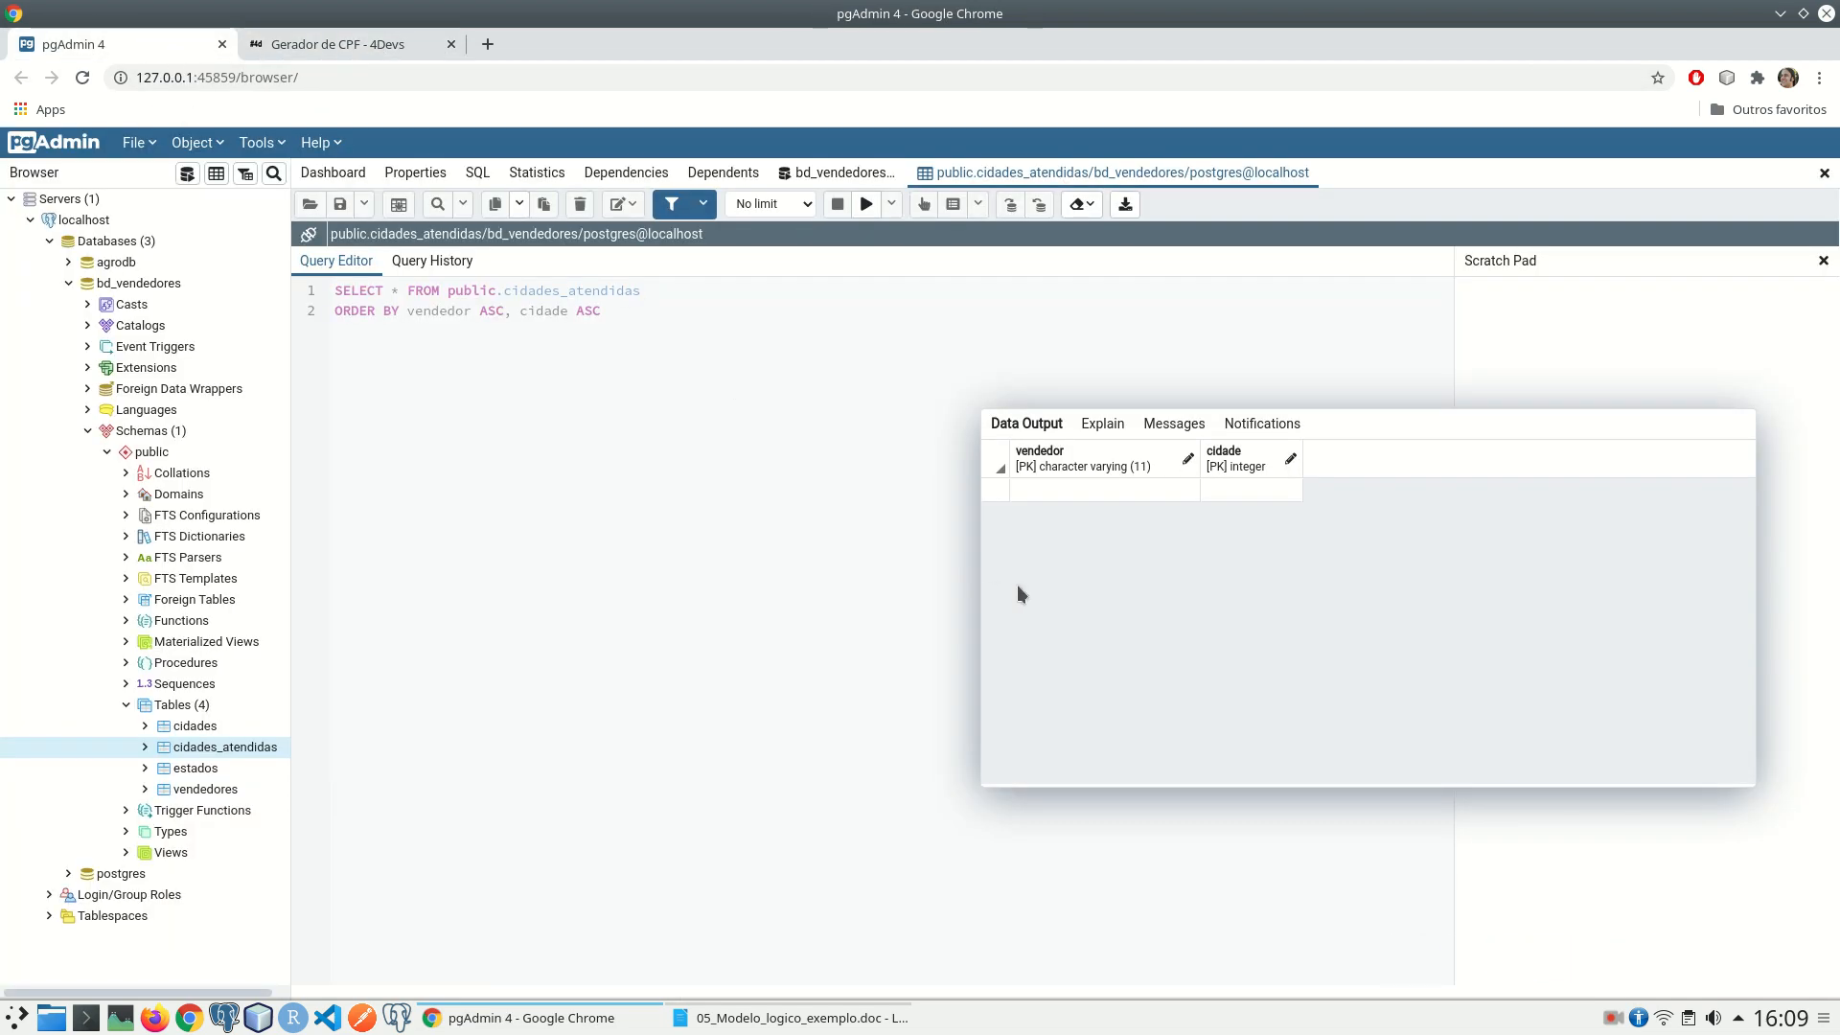
{"action": "double_click", "coordinate": [1044, 494]}
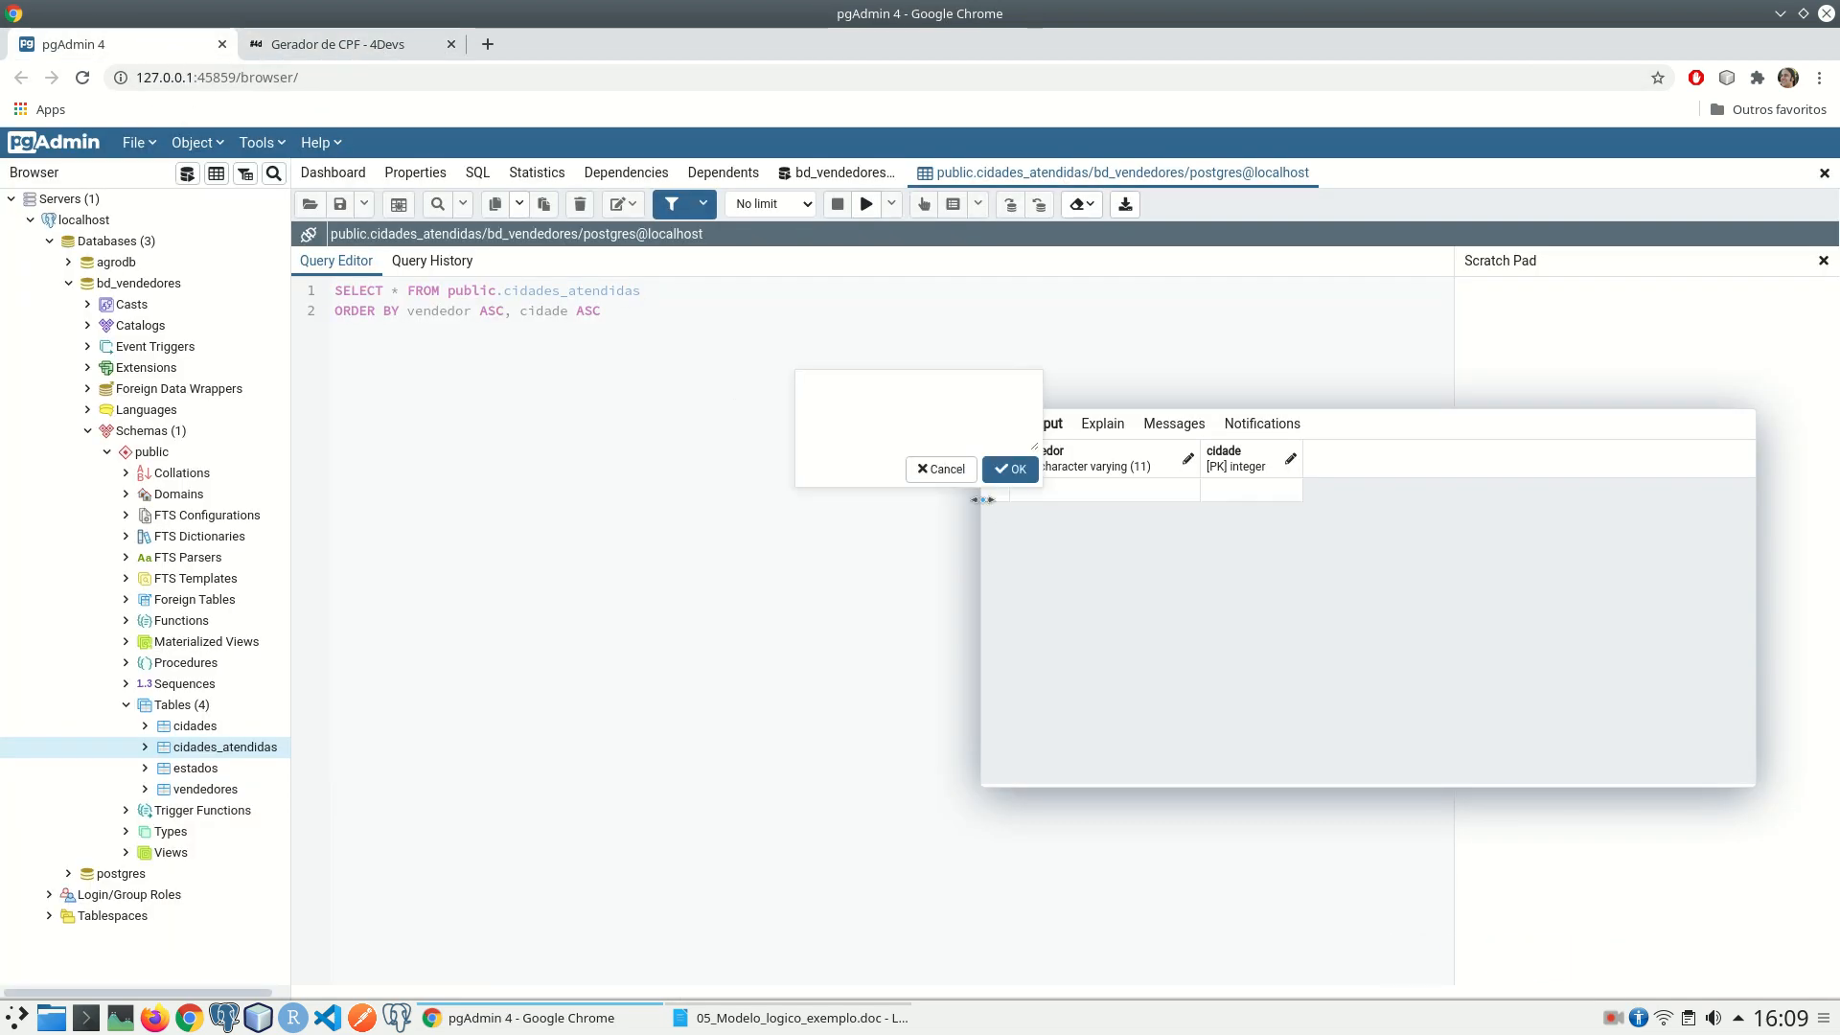
{"action": "key", "text": "ctrl+v"}
{"action": "left_click", "coordinate": [1012, 468]}
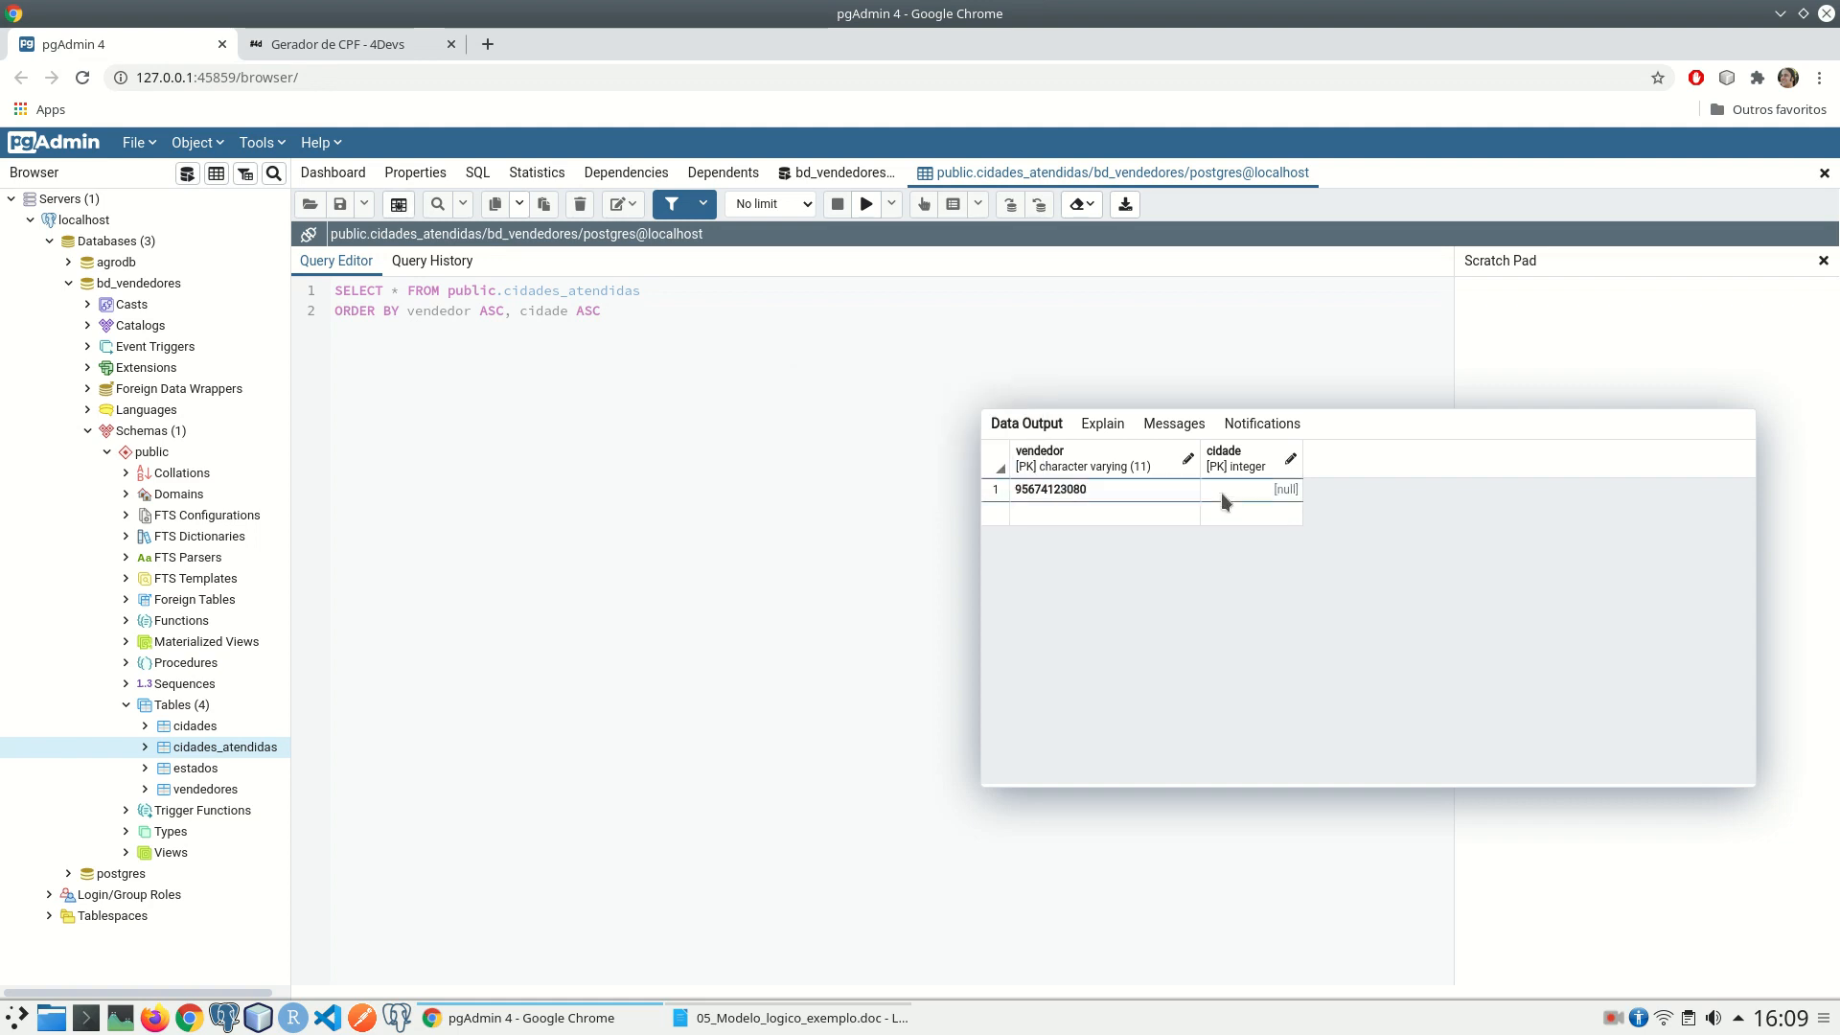
{"action": "left_click", "coordinate": [1240, 491]}
{"action": "type", "text": "1"}
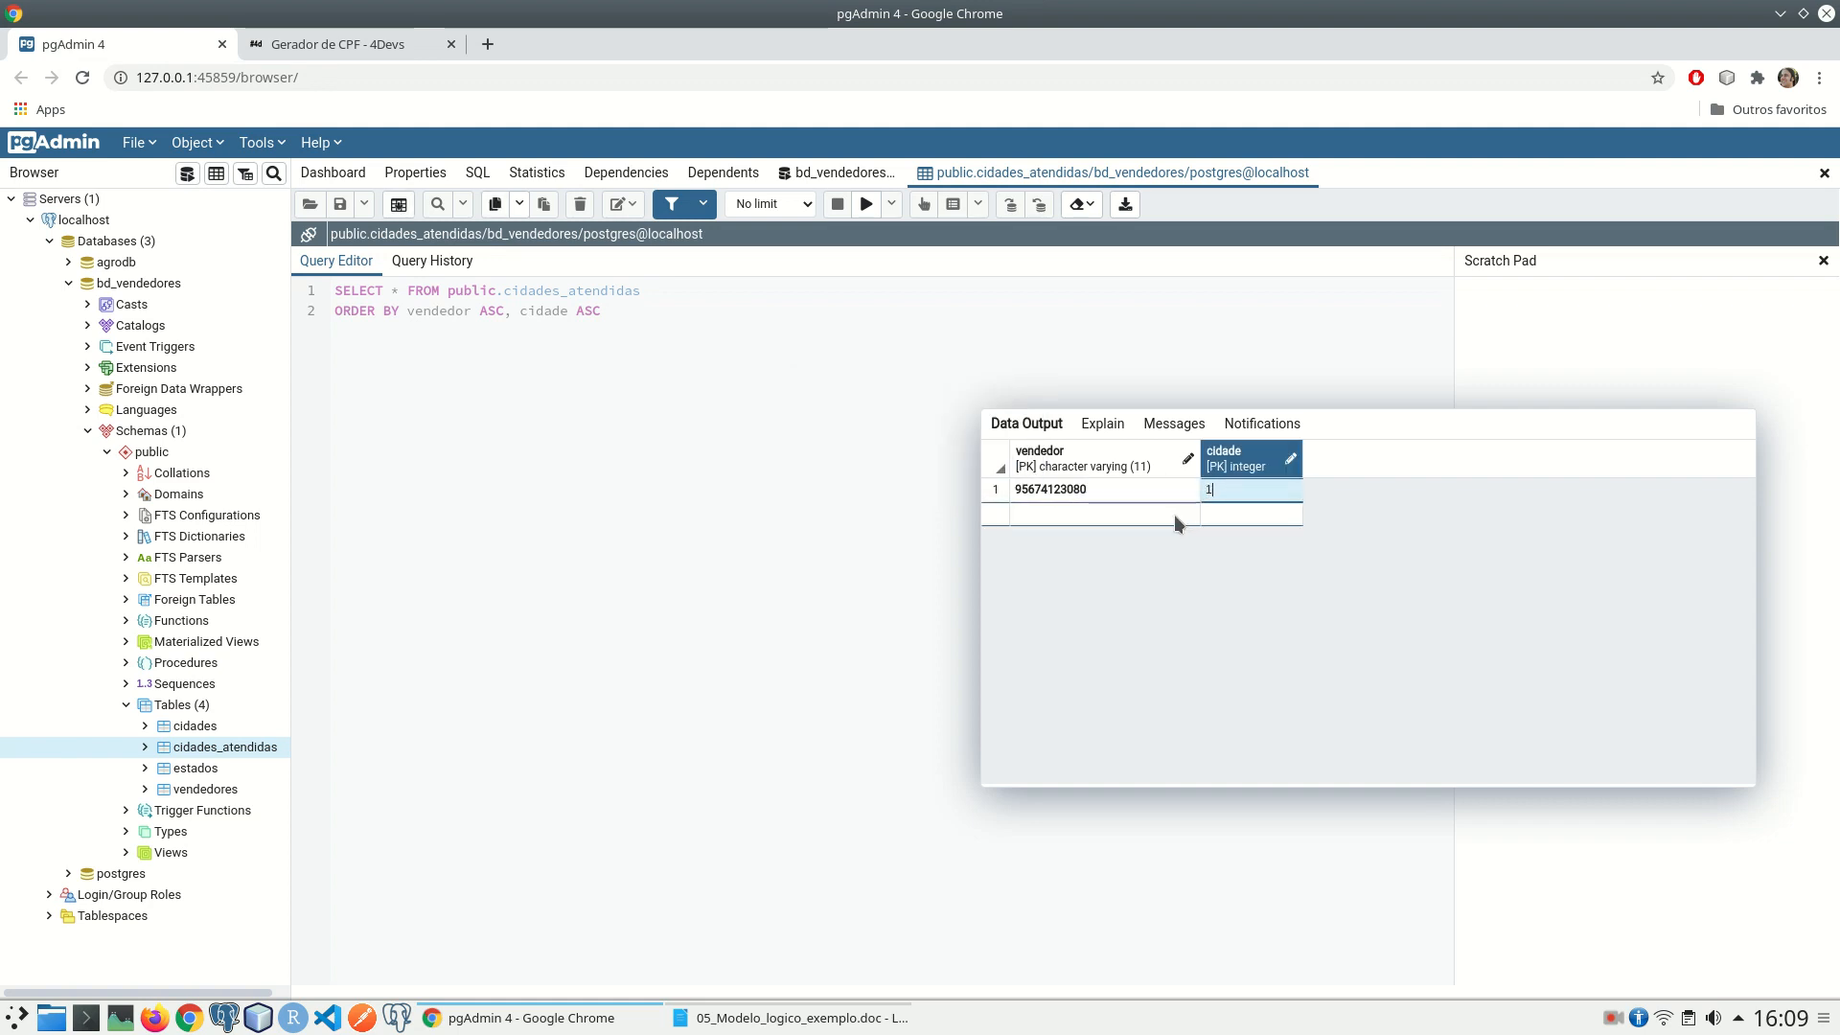
{"action": "left_click", "coordinate": [398, 204]}
Step: Query all rows of the cidades_atendidas table again to check the saved data
{"action": "right_click", "coordinate": [246, 749]}
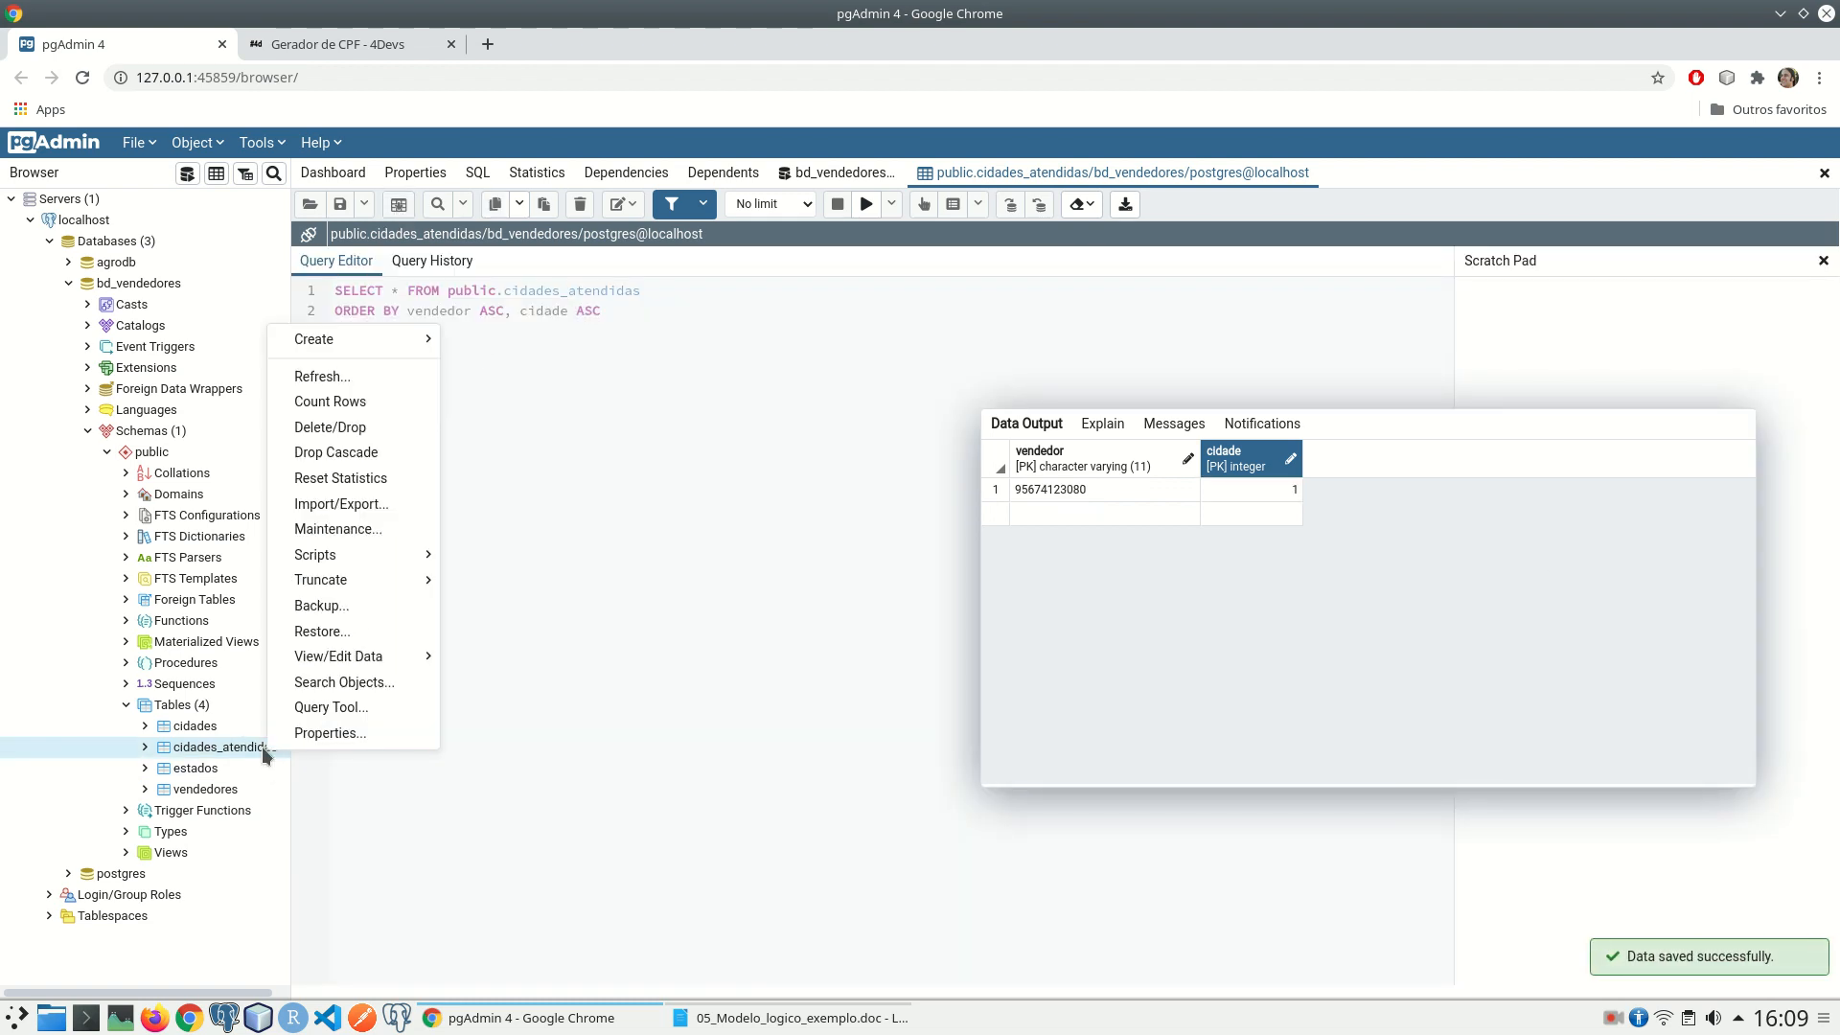
{"action": "mouse_move", "coordinate": [413, 658]}
{"action": "left_click", "coordinate": [530, 661]}
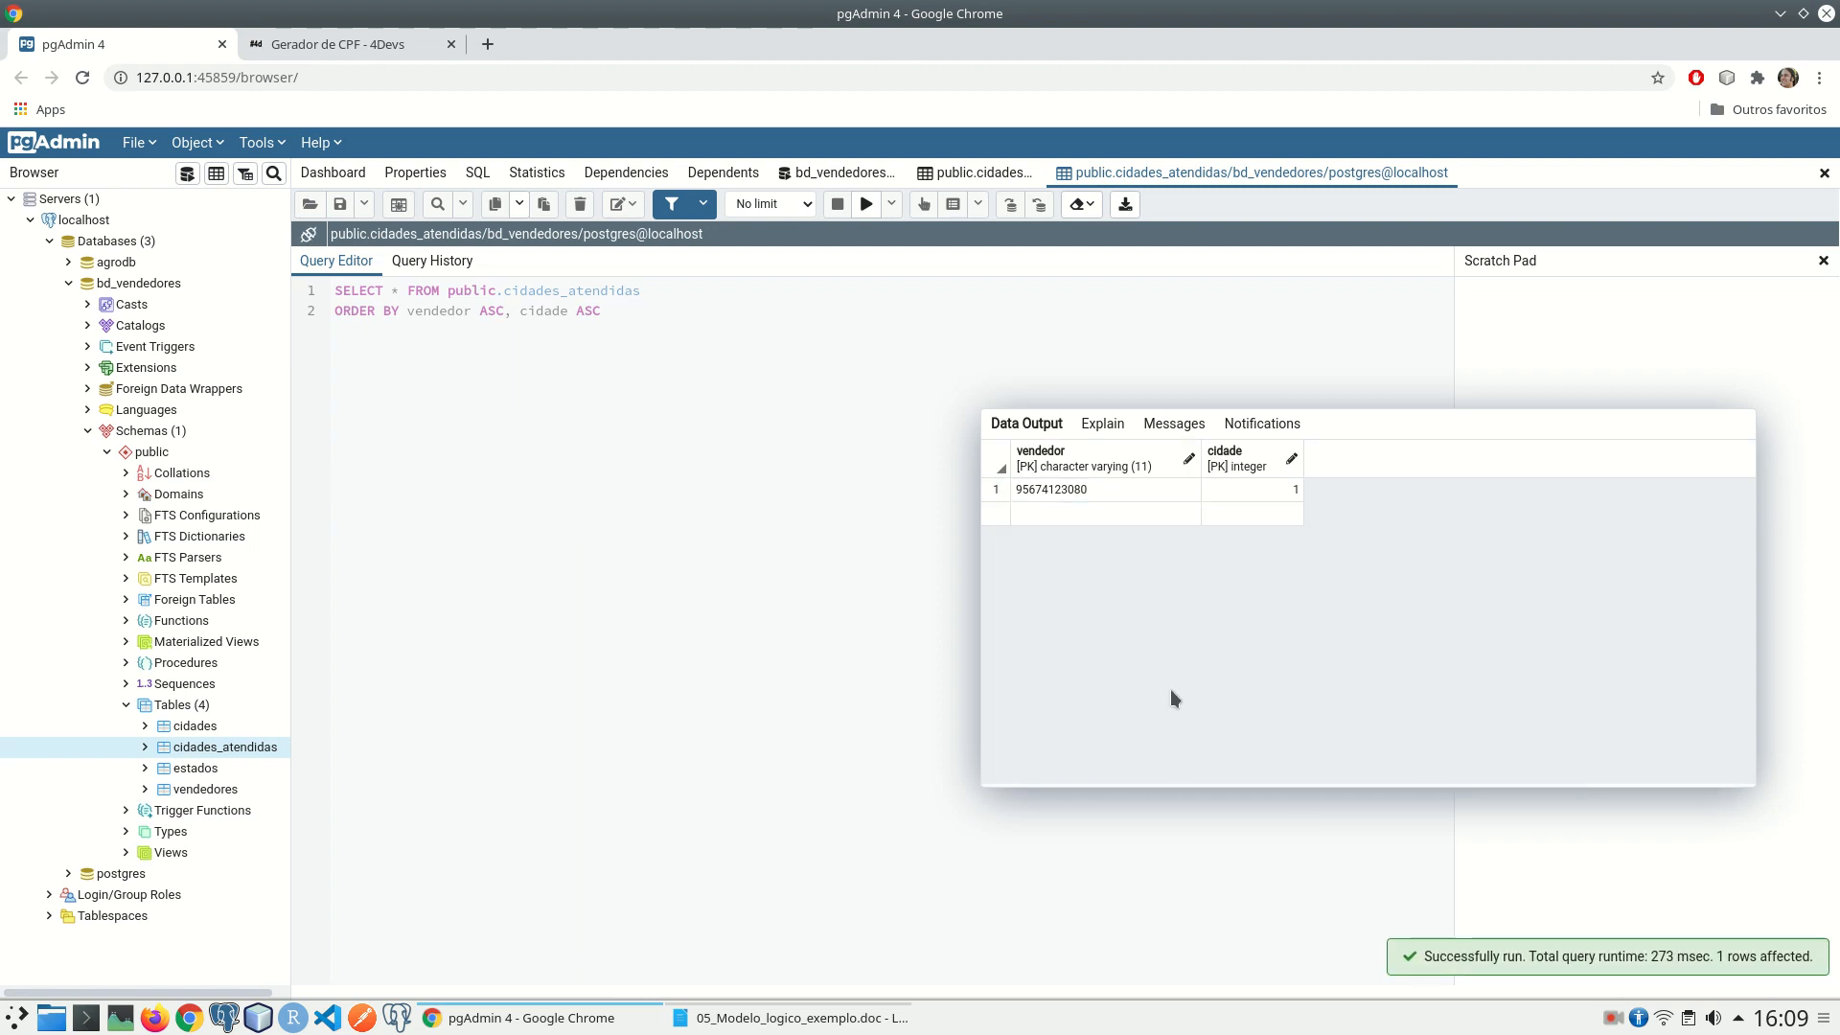
Step: Review the Estados, Cidades, Vendedores and Cidades_atendidas definitions in the Writer logical model document
{"action": "left_click", "coordinate": [792, 1018]}
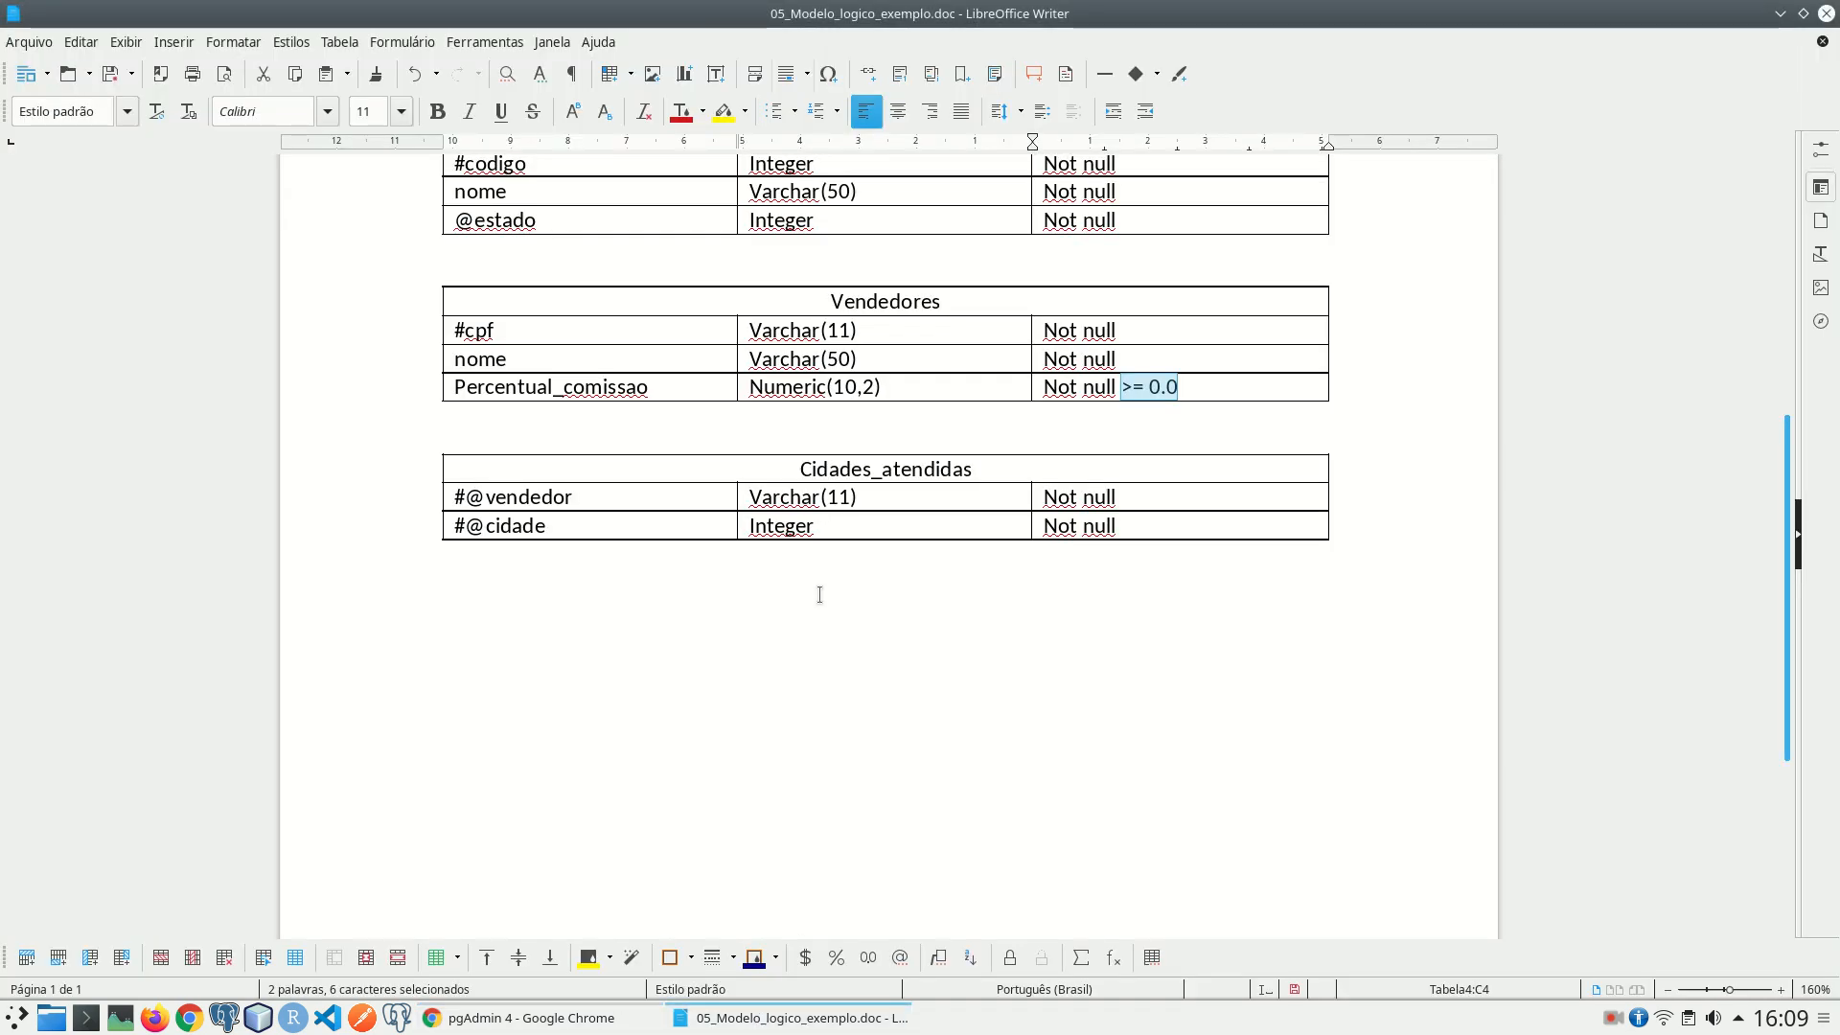
{"action": "scroll", "coordinate": [1114, 661], "scroll_direction": "up", "scroll_amount": 7}
{"action": "scroll", "coordinate": [943, 258], "scroll_direction": "down", "scroll_amount": 4}
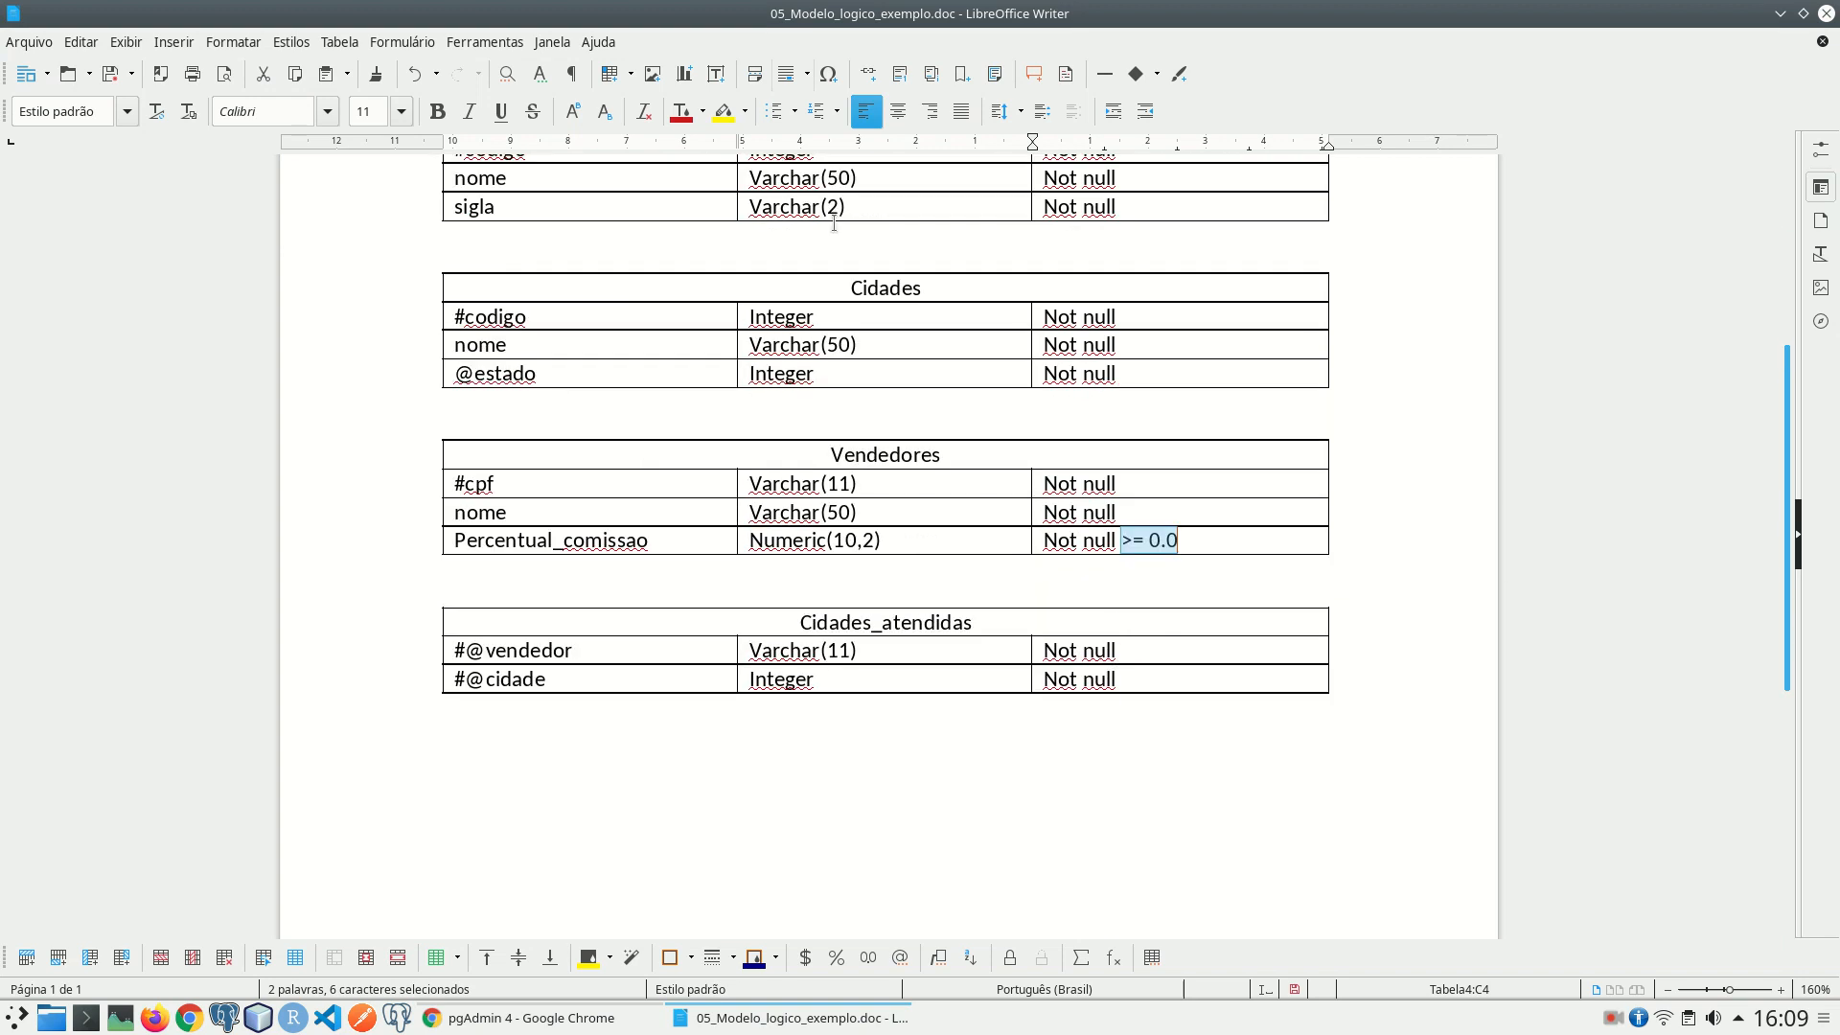
{"action": "scroll", "coordinate": [607, 515], "scroll_direction": "up", "scroll_amount": 2}
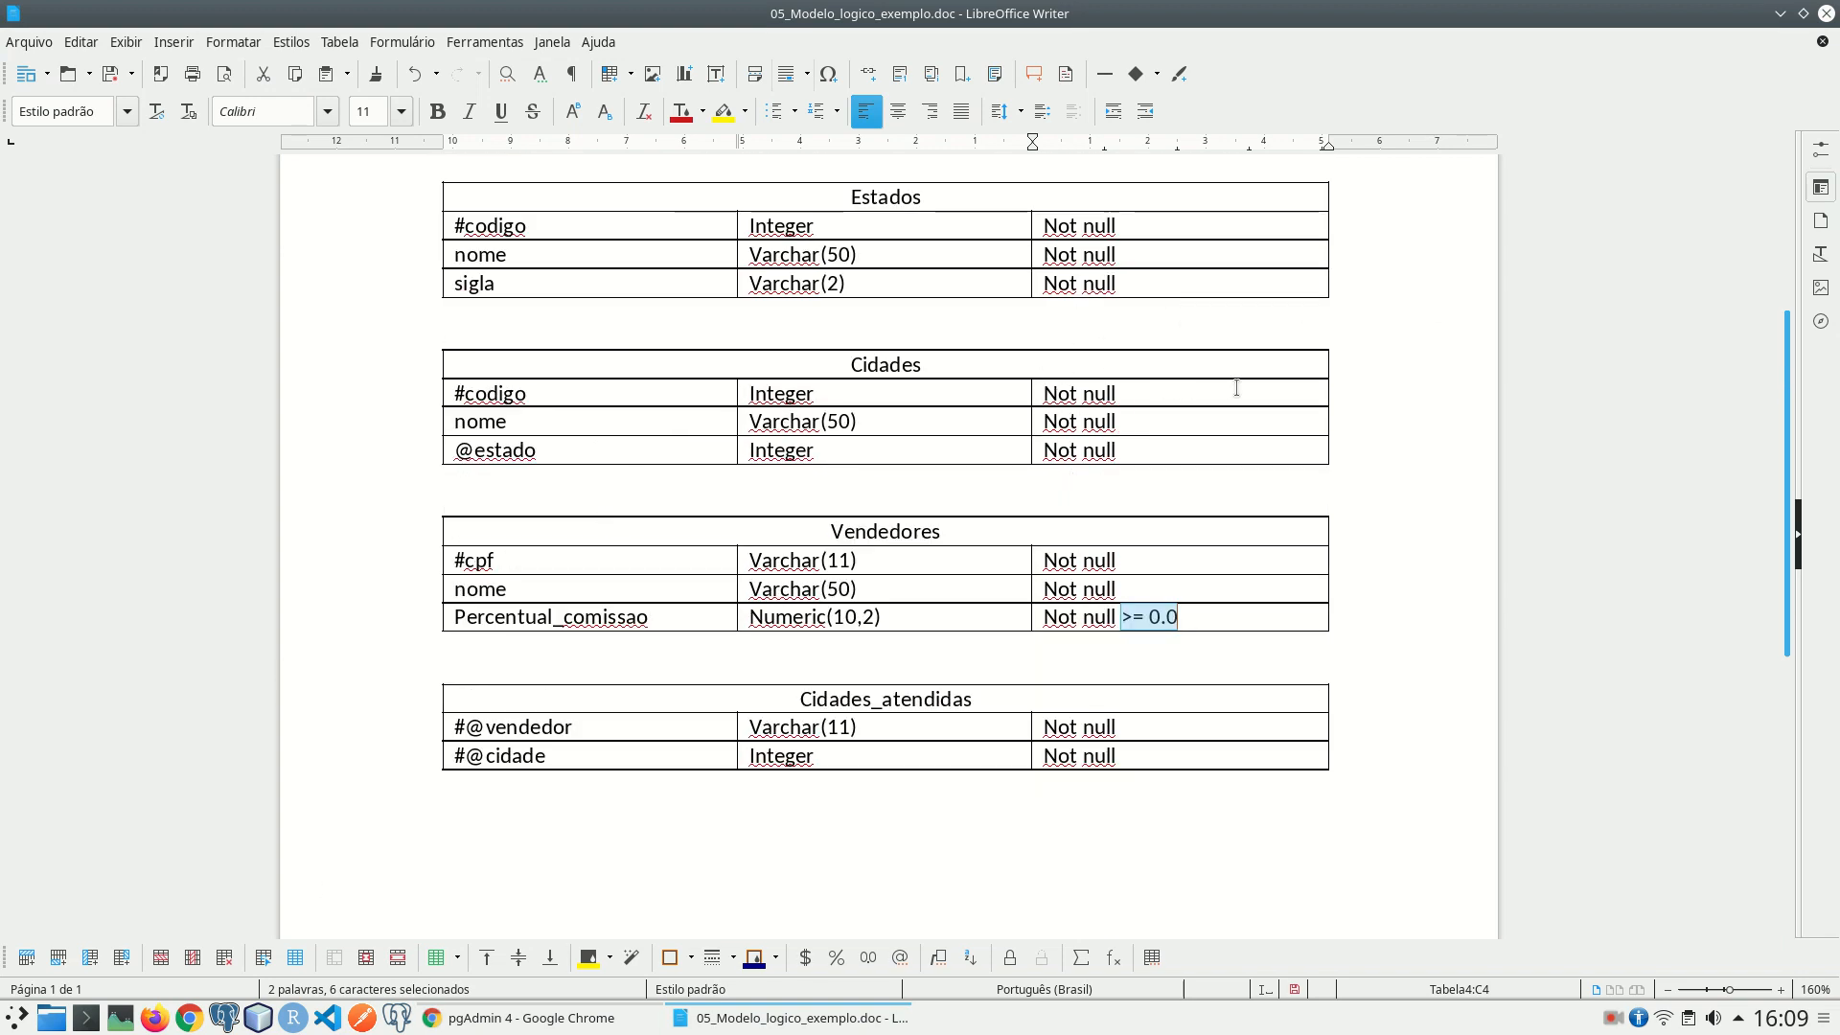